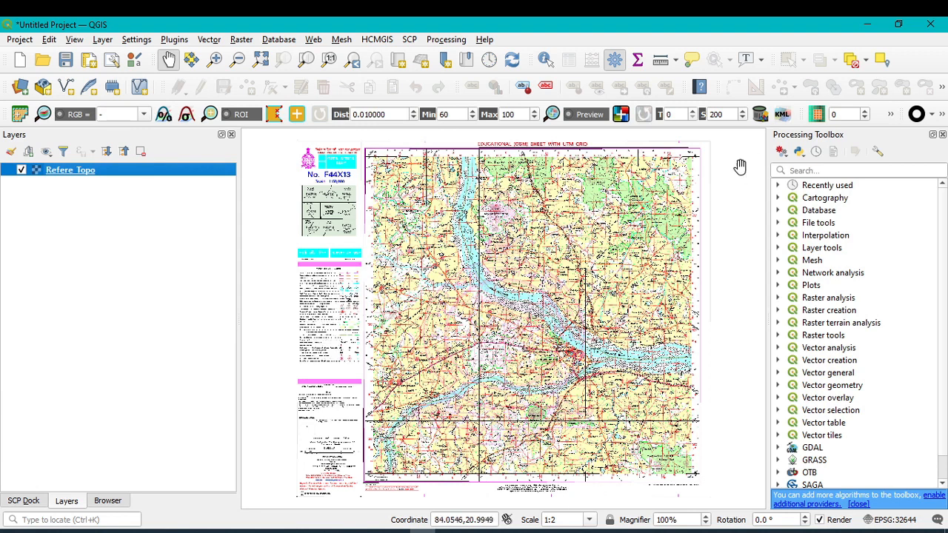
- Examine the forest, river and road features in the northeast corner of the Refere_Topo sheet, around Gailguri
scroll(657, 171, "up", 1)
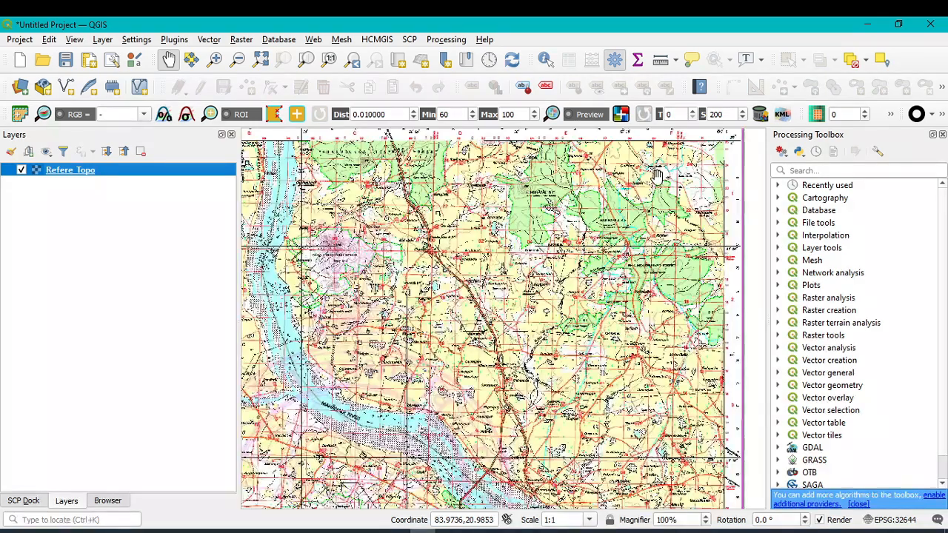
left_click_drag(657, 178, 568, 297)
scroll(567, 296, "up", 1)
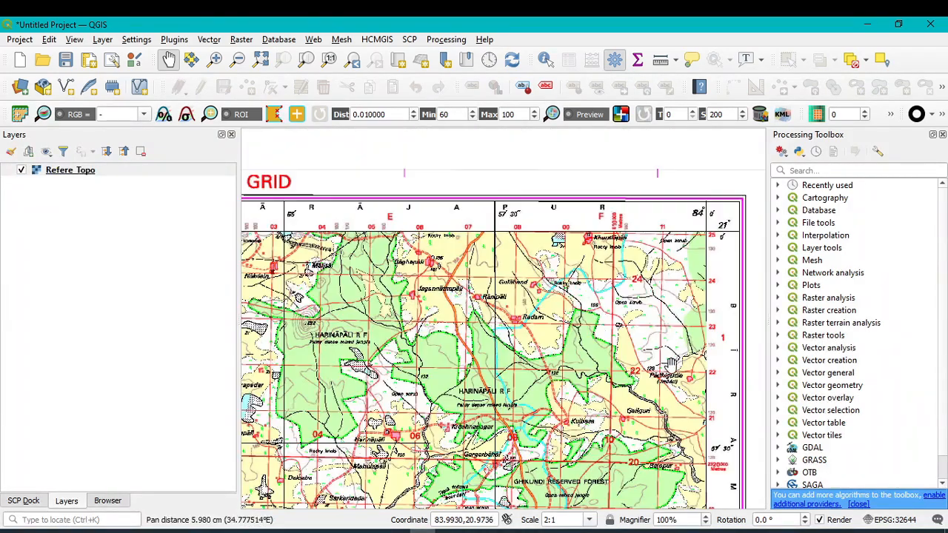
left_click_drag(672, 370, 623, 329)
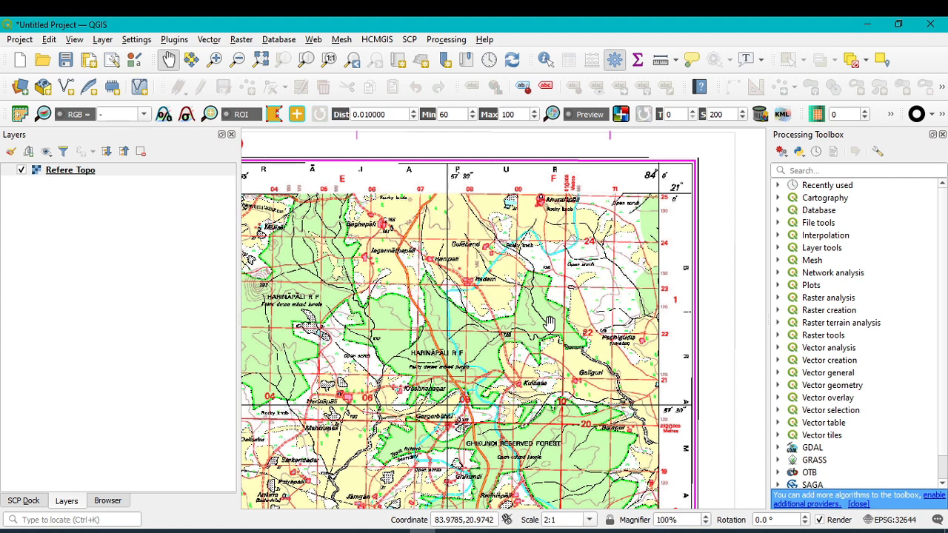
scroll(624, 388, "up", 2)
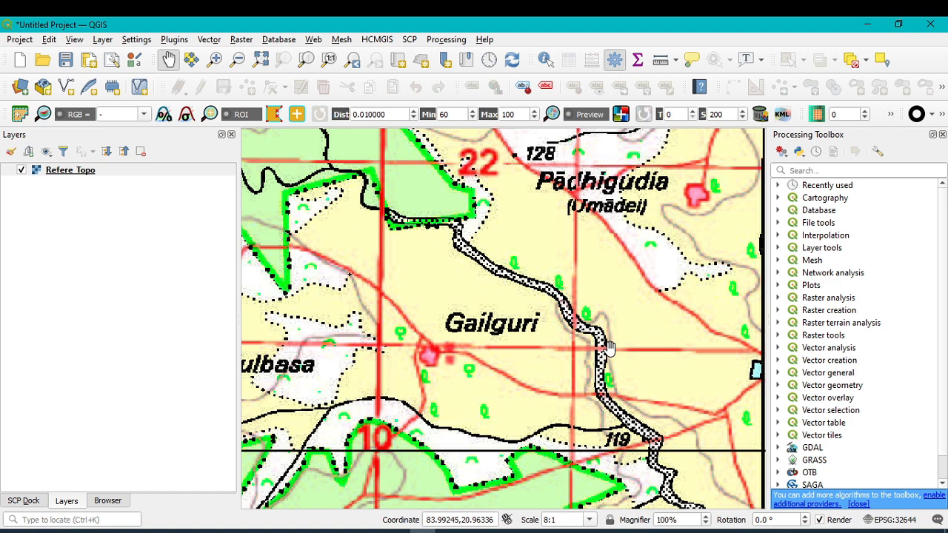
scroll(609, 349, "down", 1)
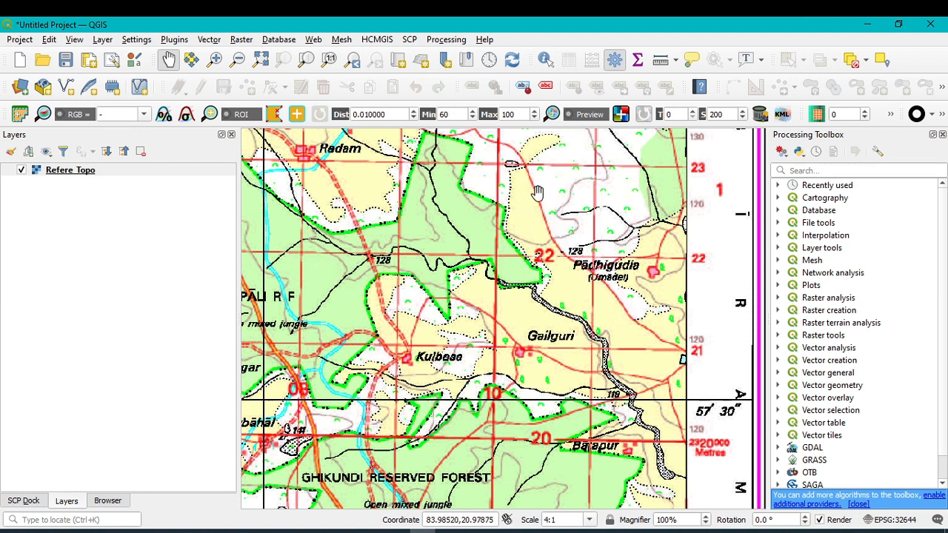
scroll(576, 272, "up", 1)
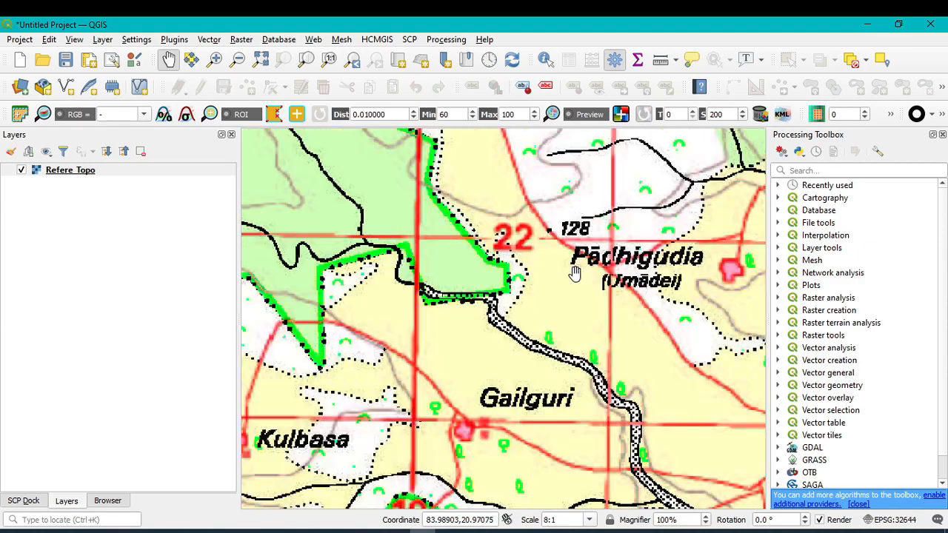
scroll(576, 272, "down", 1)
scroll(575, 272, "down", 1)
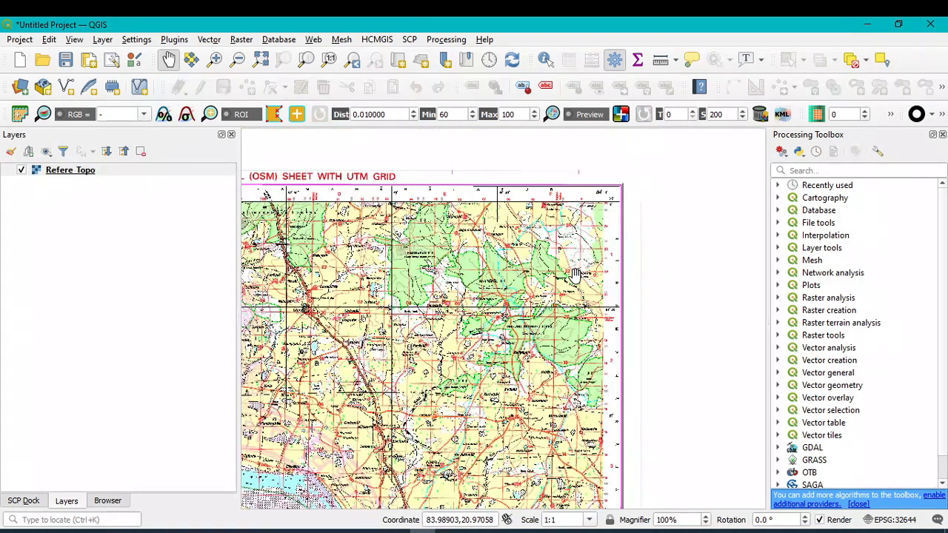
- Examine the settlement symbols, roads and stream around the village of Redam on the topographic sheet
left_click_drag(534, 207, 548, 261)
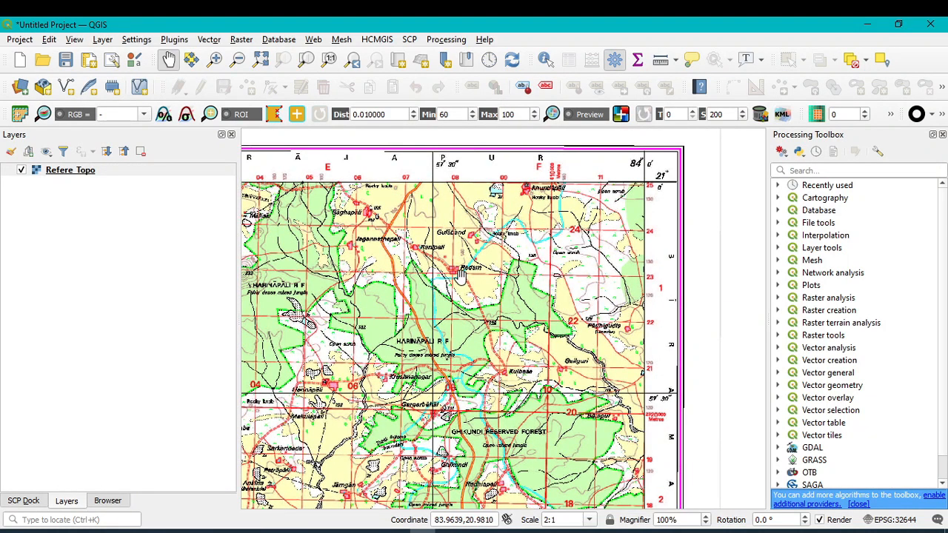
scroll(458, 274, "up", 4)
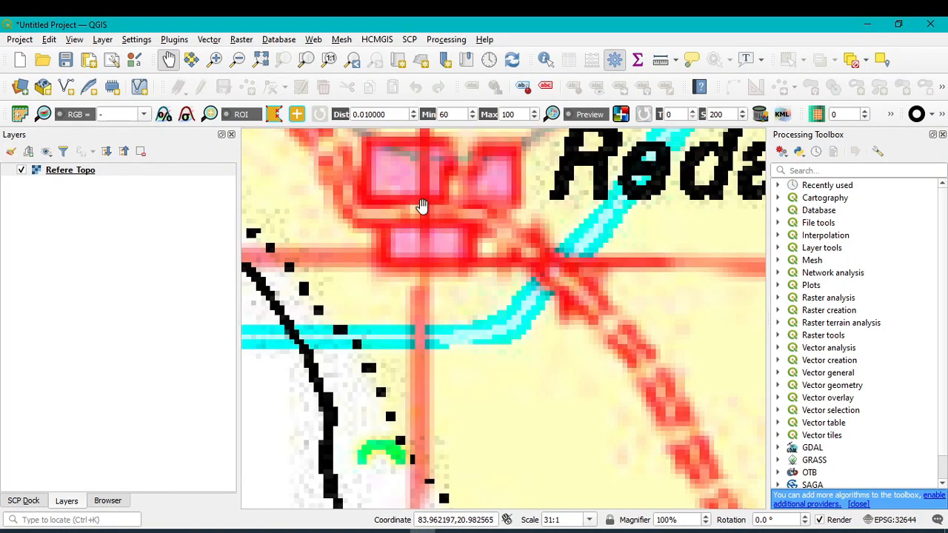
left_click_drag(434, 186, 459, 271)
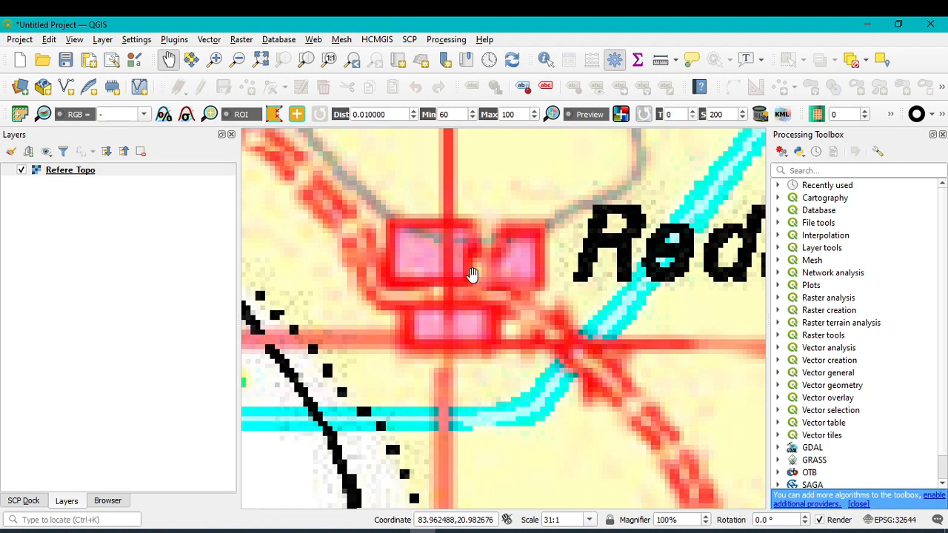
scroll(517, 318, "down", 3)
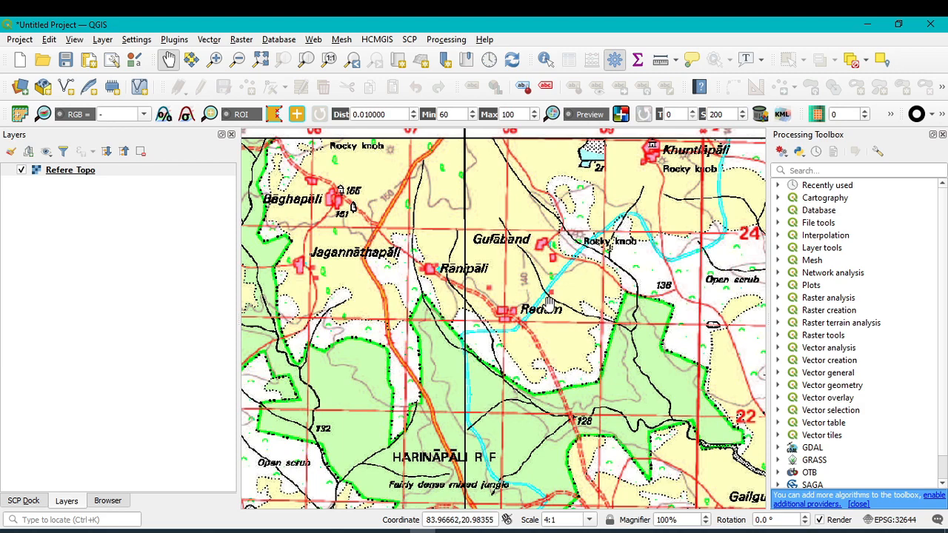
left_click_drag(665, 371, 513, 267)
scroll(617, 383, "down", 1)
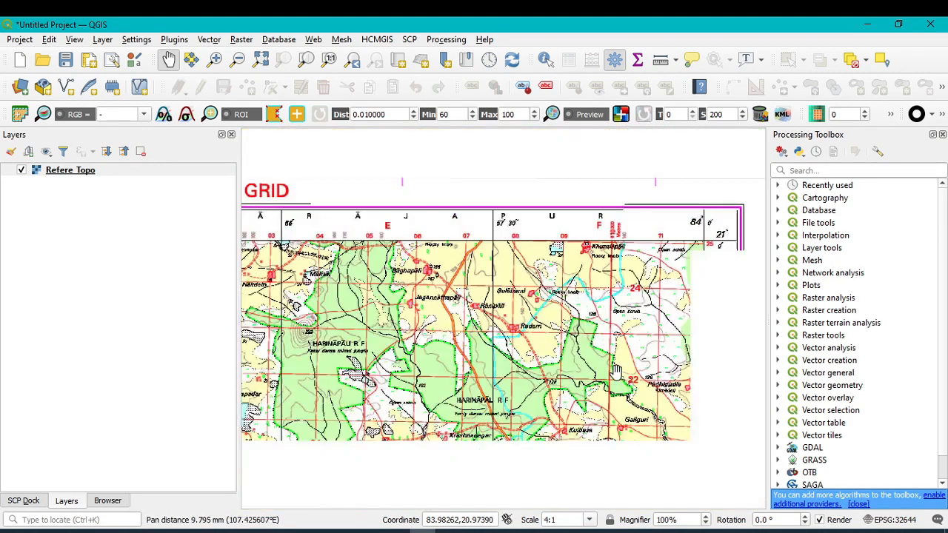
left_click_drag(617, 383, 597, 347)
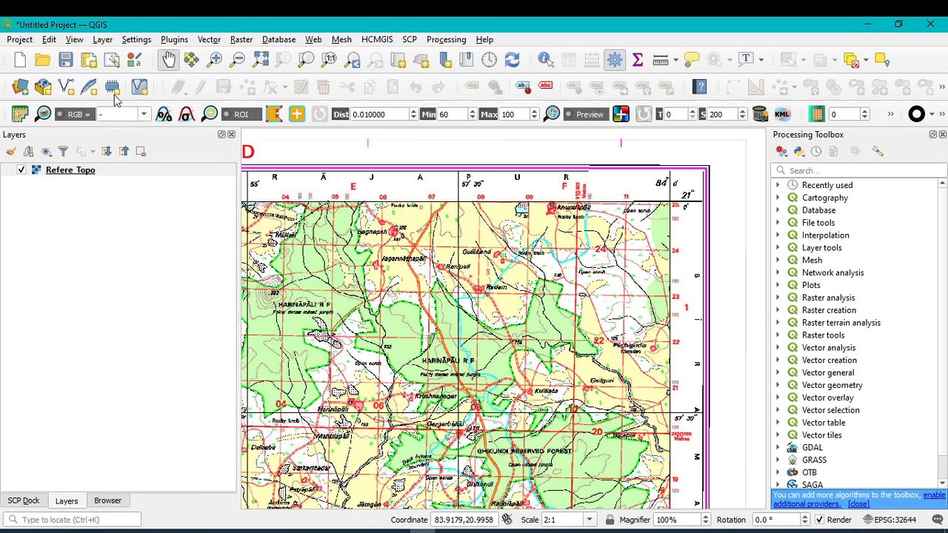
- Start a new shapefile layer and browse for the location to save it
left_click(103, 40)
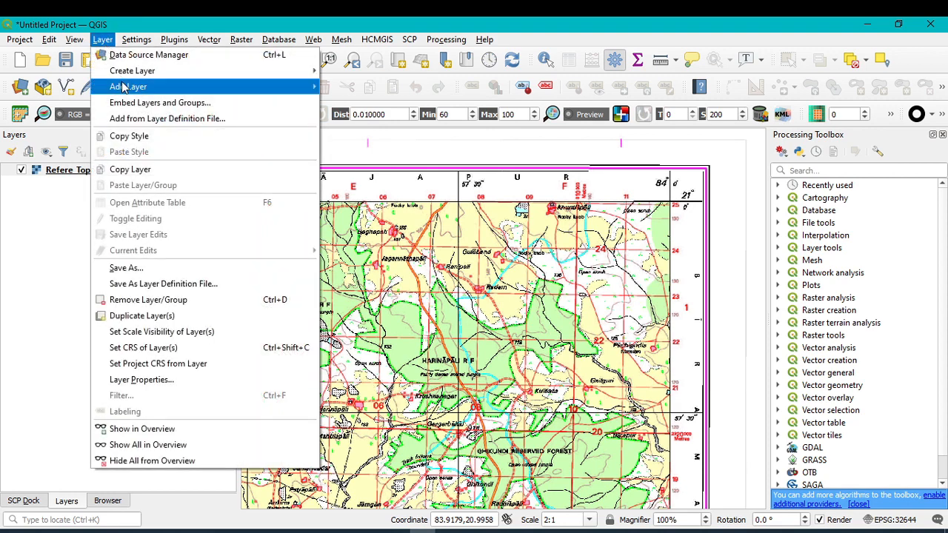
mouse_move(123, 76)
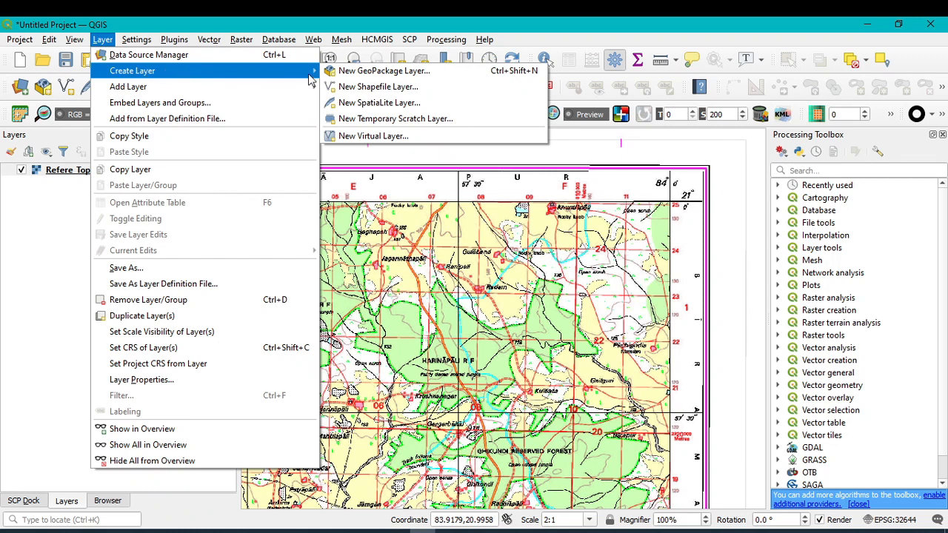
left_click(367, 89)
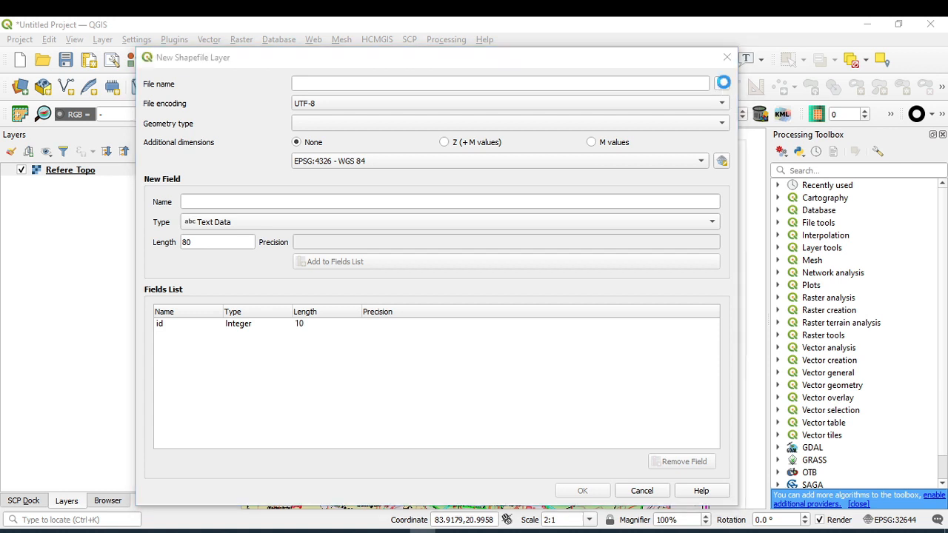
left_click(722, 85)
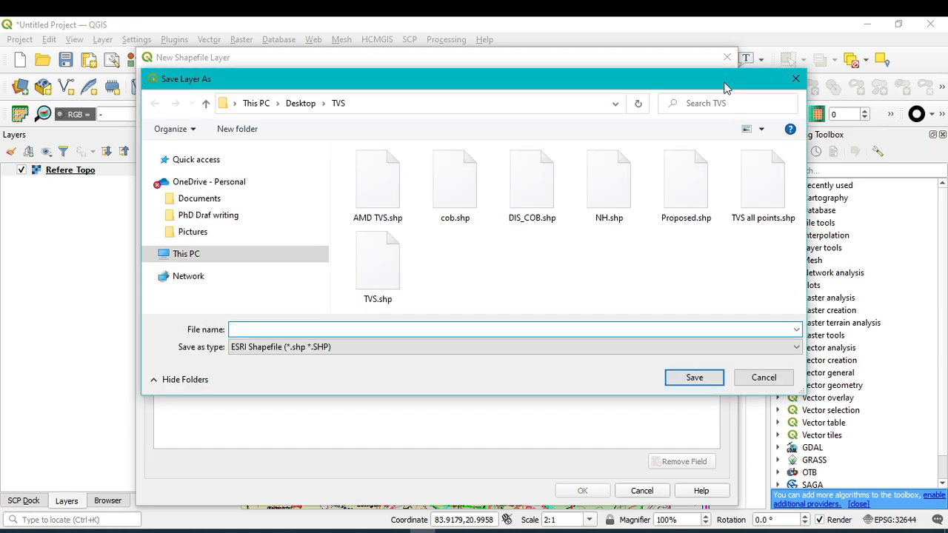
- Create a folder named Topo map on the Desktop and open it as the save location
scroll(274, 272, "up", 2)
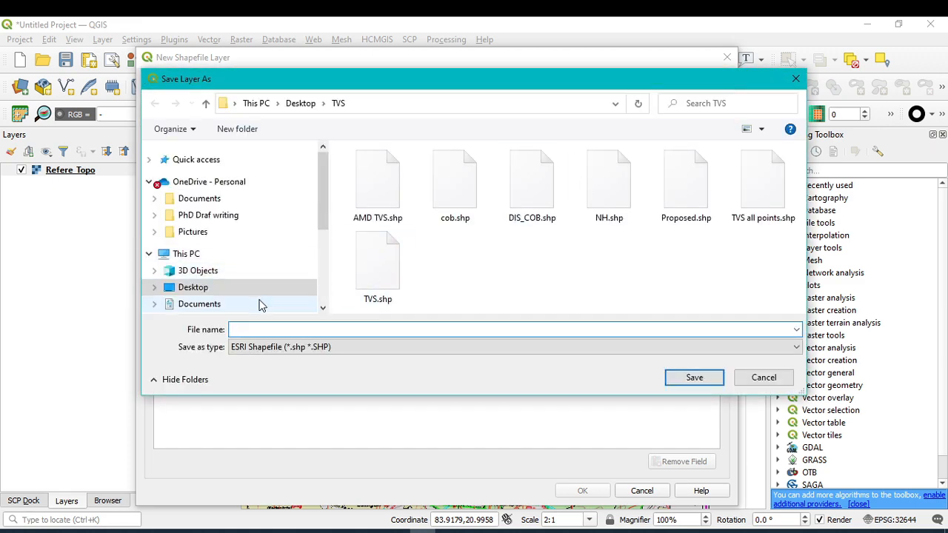
scroll(266, 296, "down", 2)
scroll(241, 275, "up", 5)
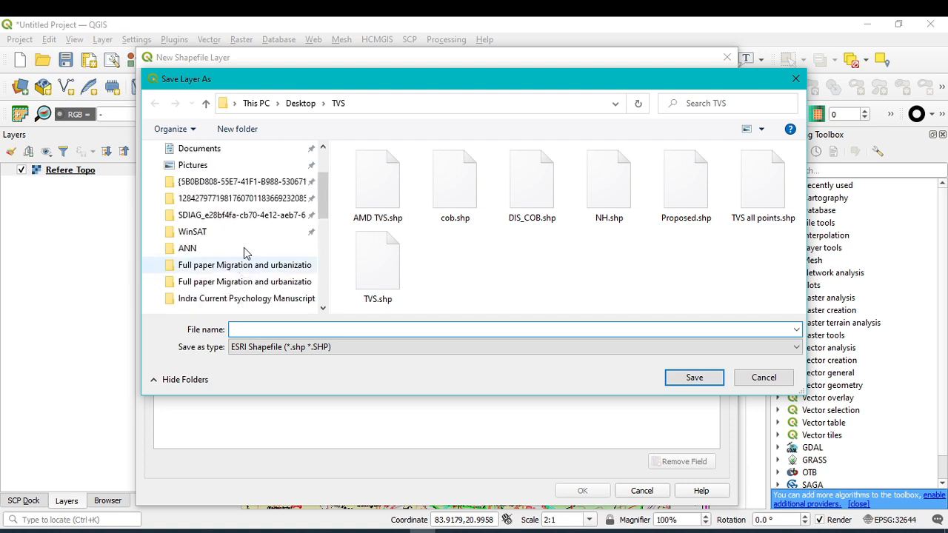
scroll(186, 219, "up", 3)
left_click(195, 176)
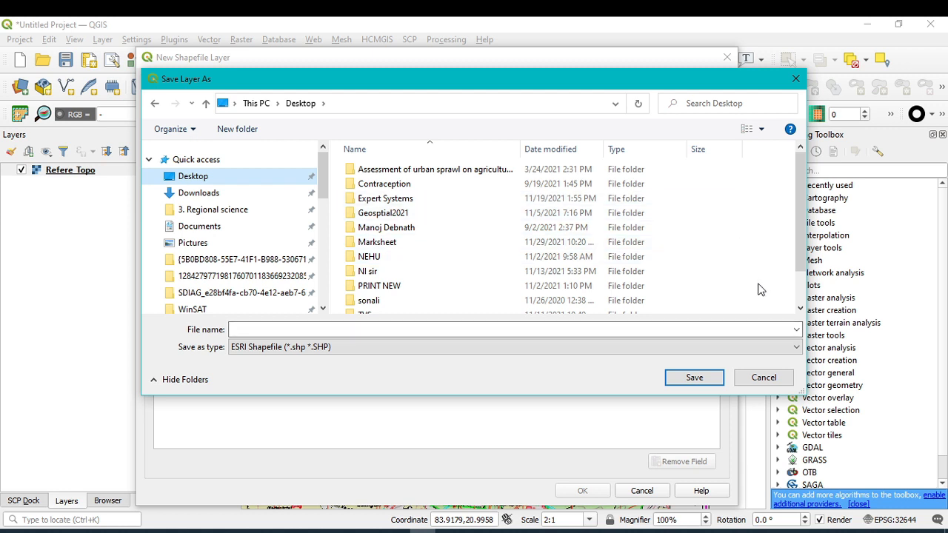
left_click(243, 129)
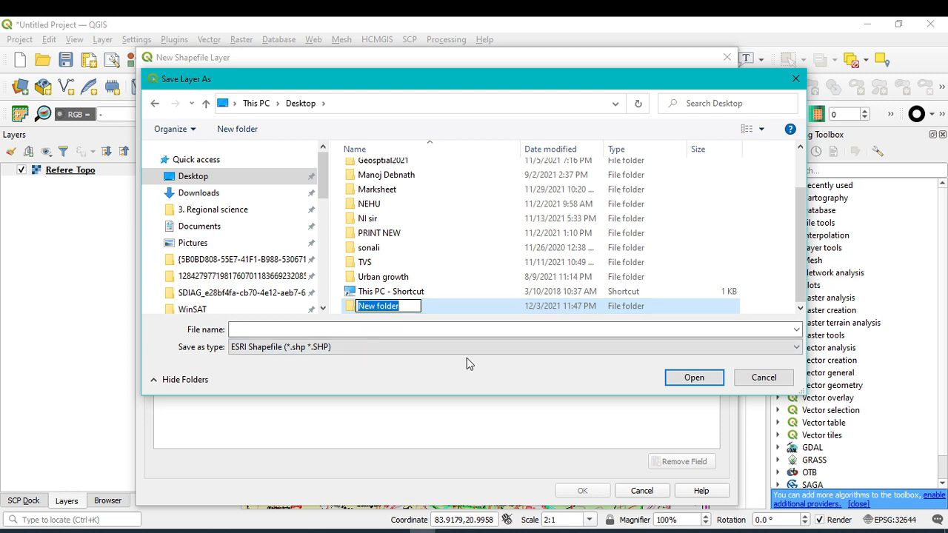
type("Topo ")
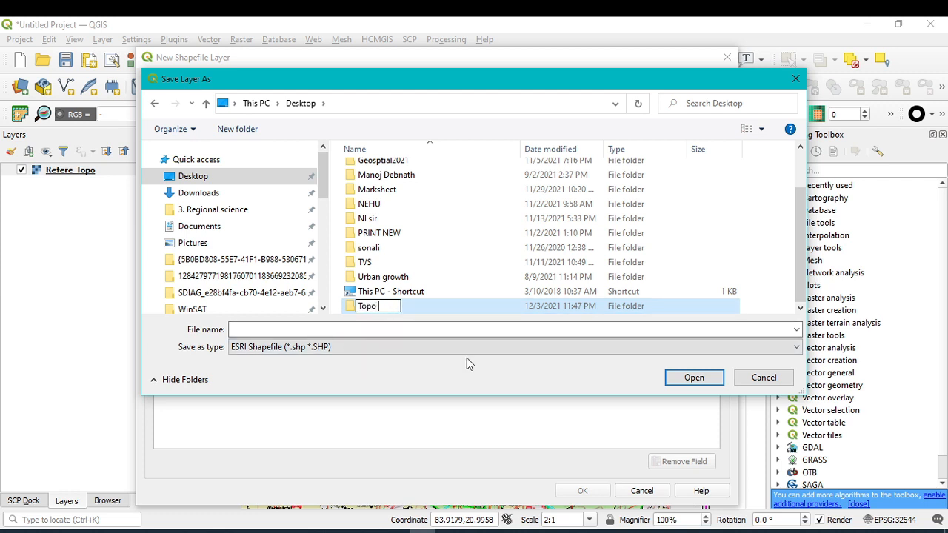
type("map")
double_click(437, 312)
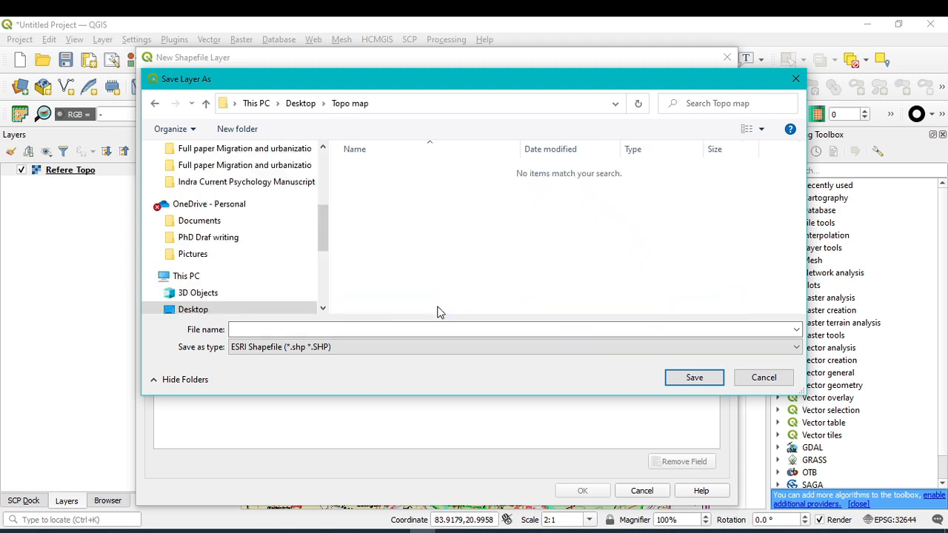
- Name the new shapefile Study_area and save its path in the Topo map folder
left_click(296, 330)
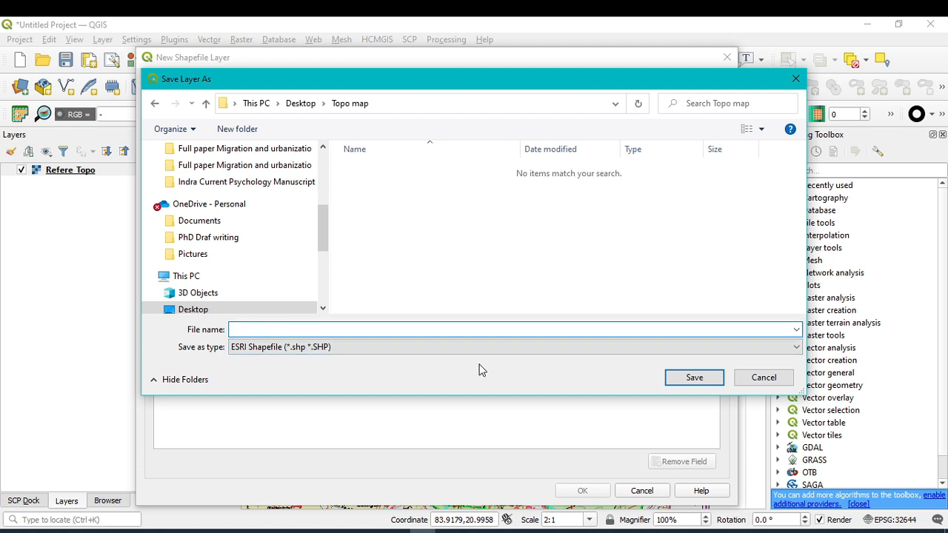
type("St")
type("udy_area")
left_click(693, 377)
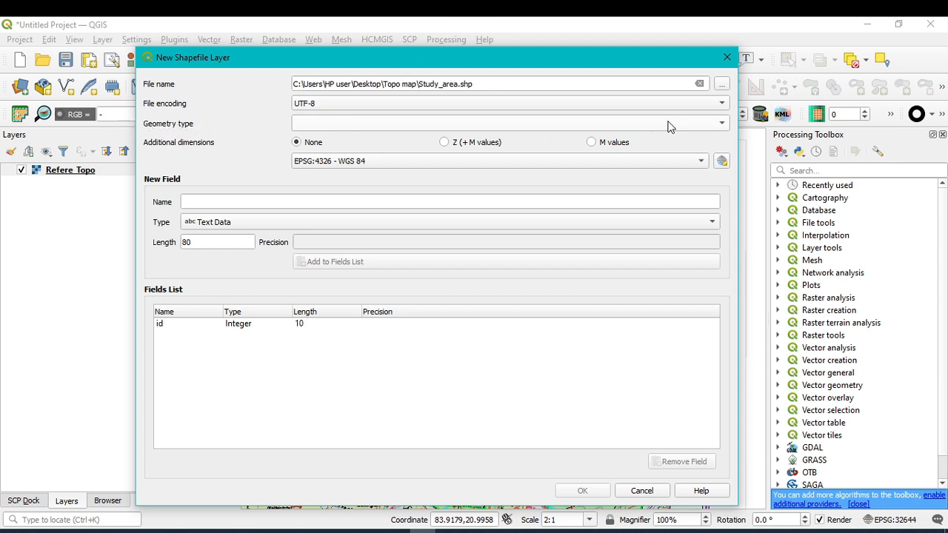
- Set the geometry type to Polygon, keep EPSG:4326 - WGS 84 as the coordinate system, and create the Study_area layer
left_click(721, 124)
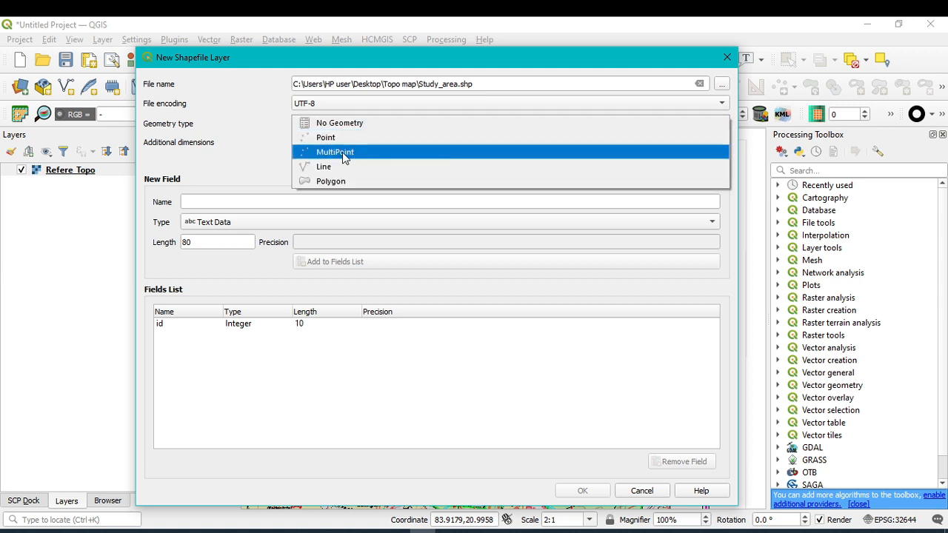
left_click(333, 180)
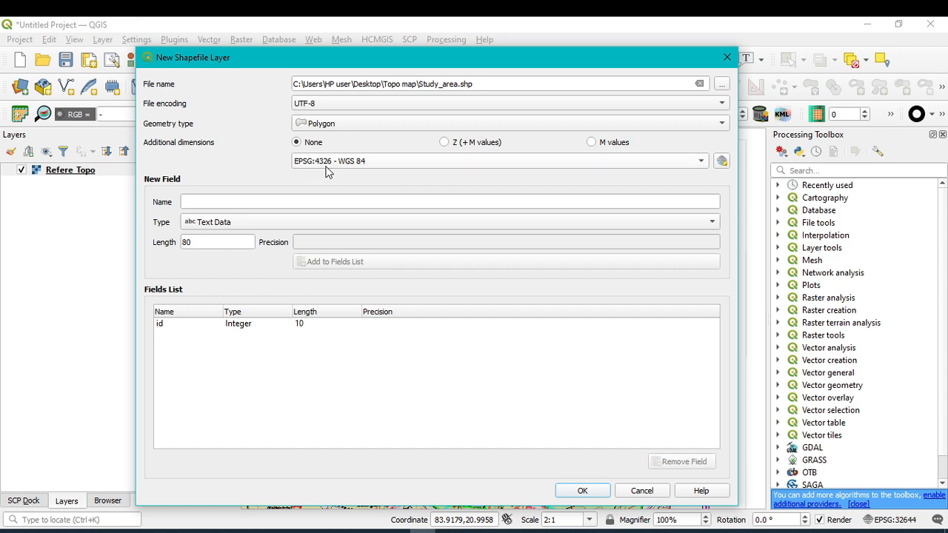
mouse_move(327, 170)
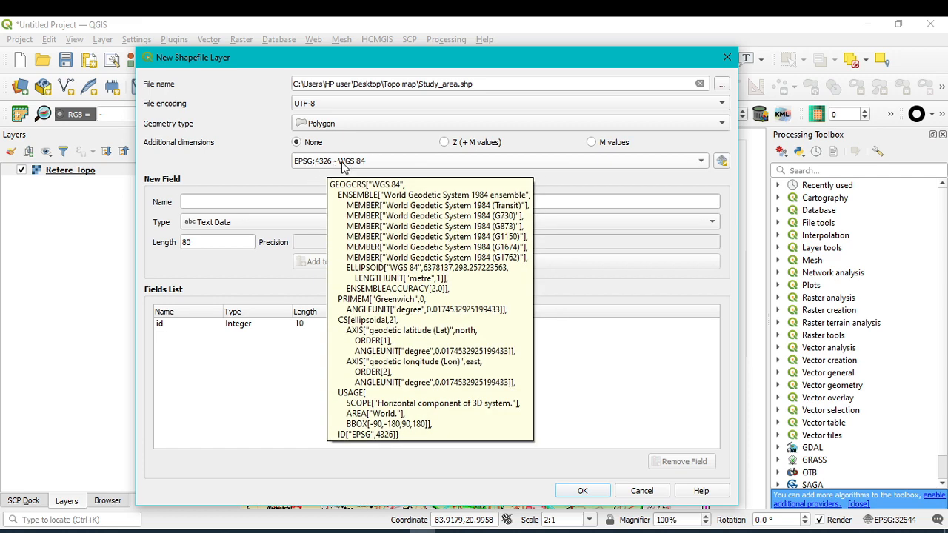
left_click(722, 162)
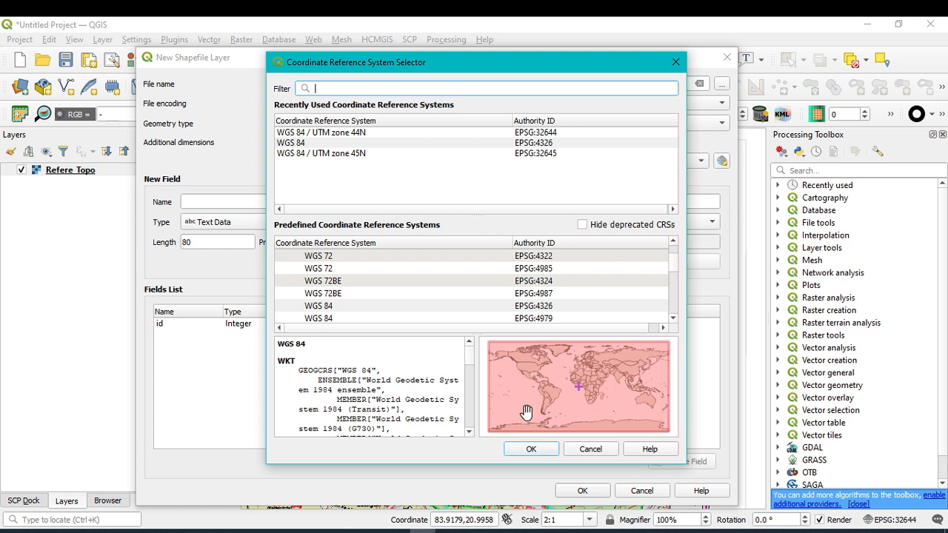
left_click(685, 60)
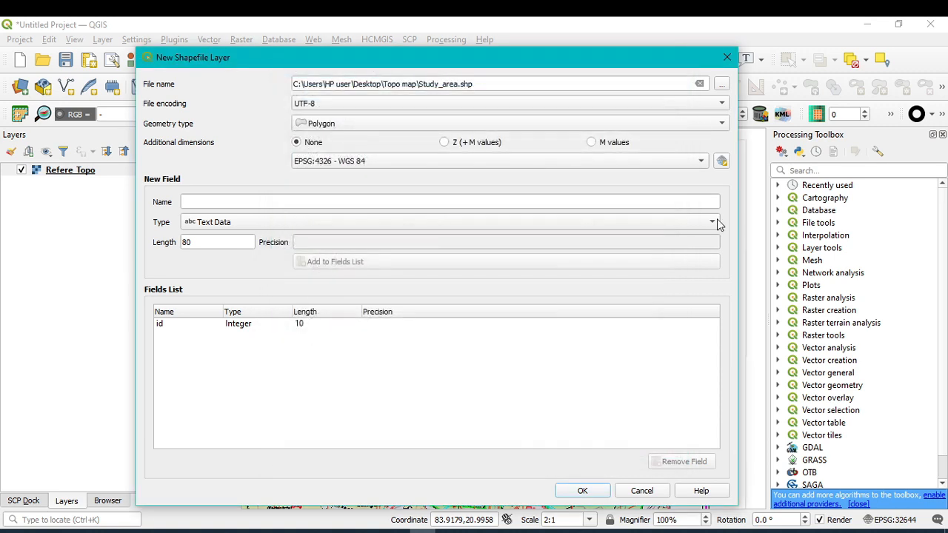
left_click(584, 492)
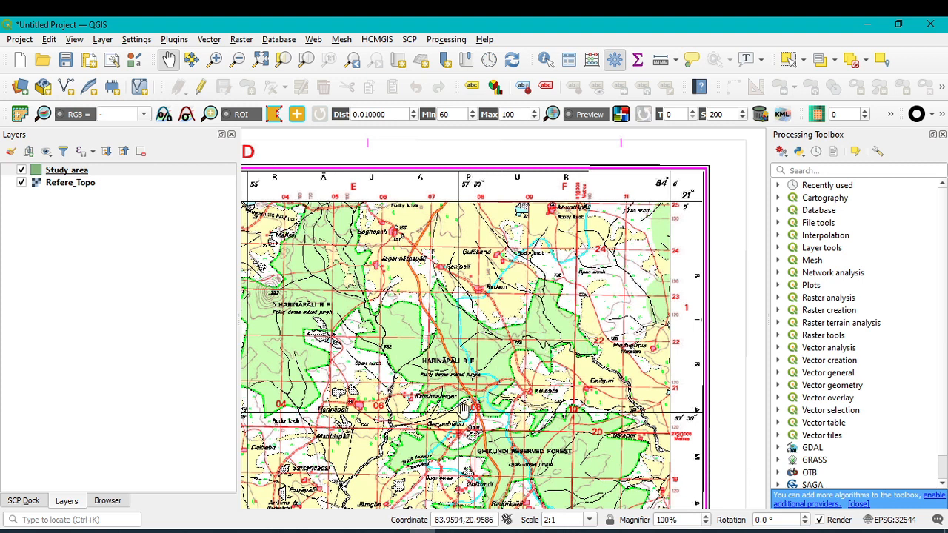
- Start a new shapefile layer and save its path as Vegetation in the Topo map folder
left_click(106, 40)
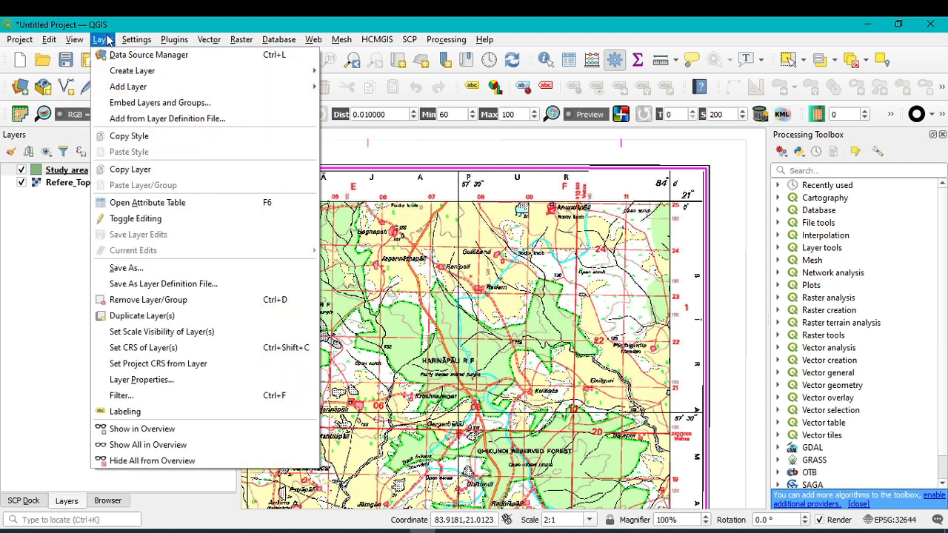
mouse_move(307, 71)
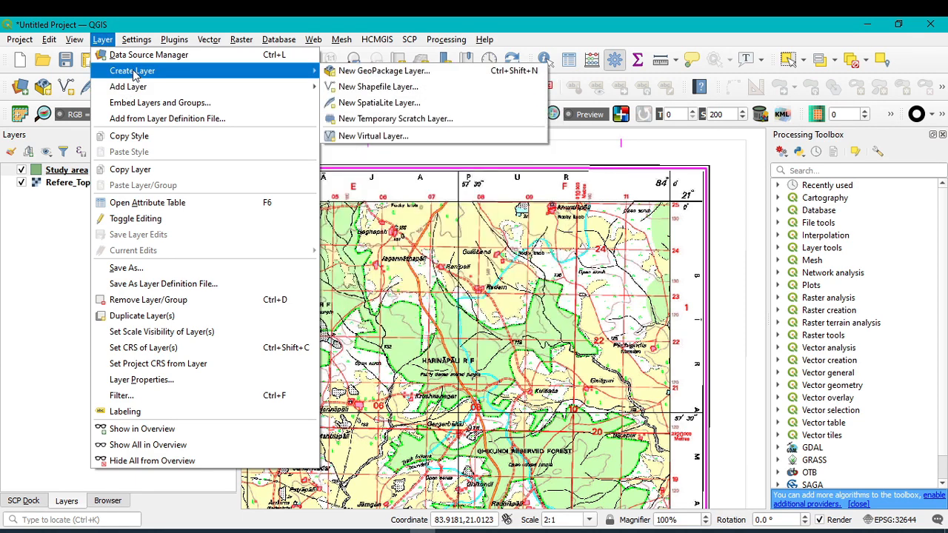
left_click(374, 87)
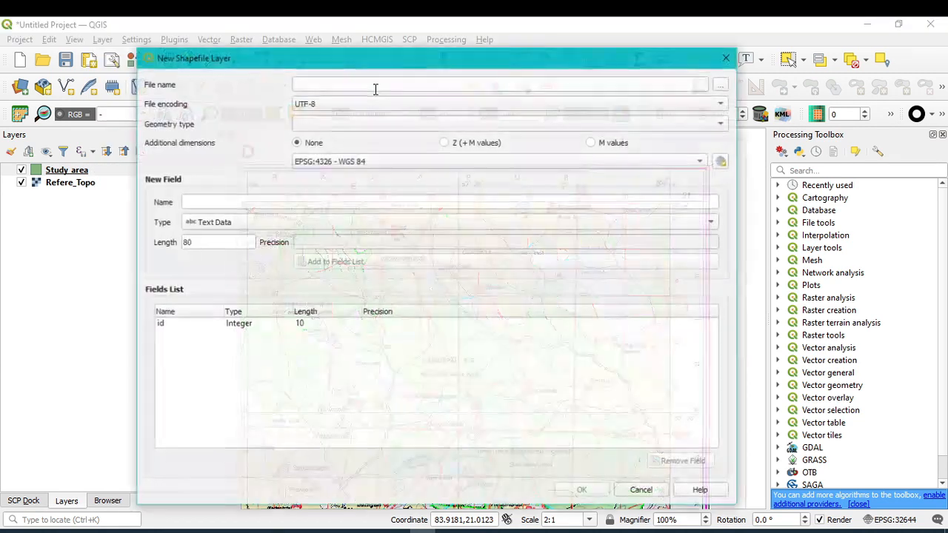
left_click(722, 85)
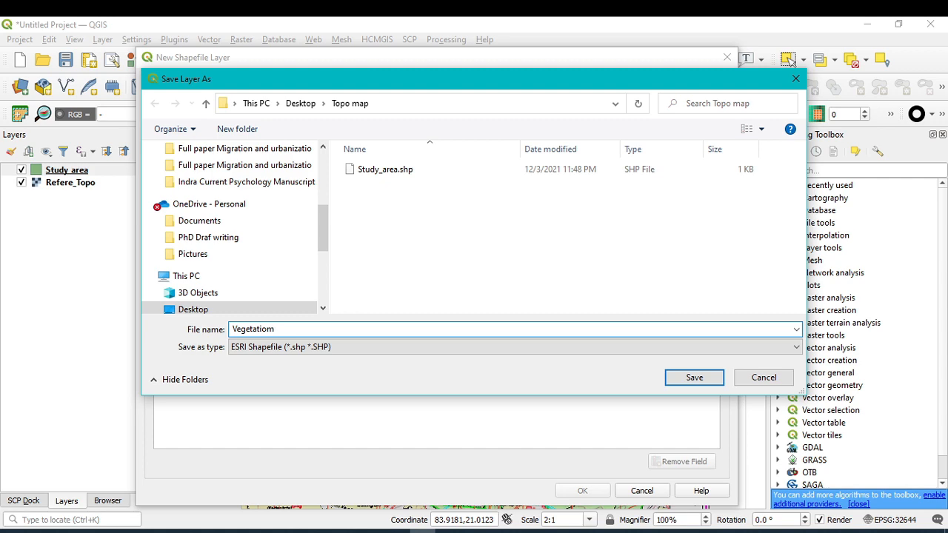
type("Vegetation")
left_click(694, 377)
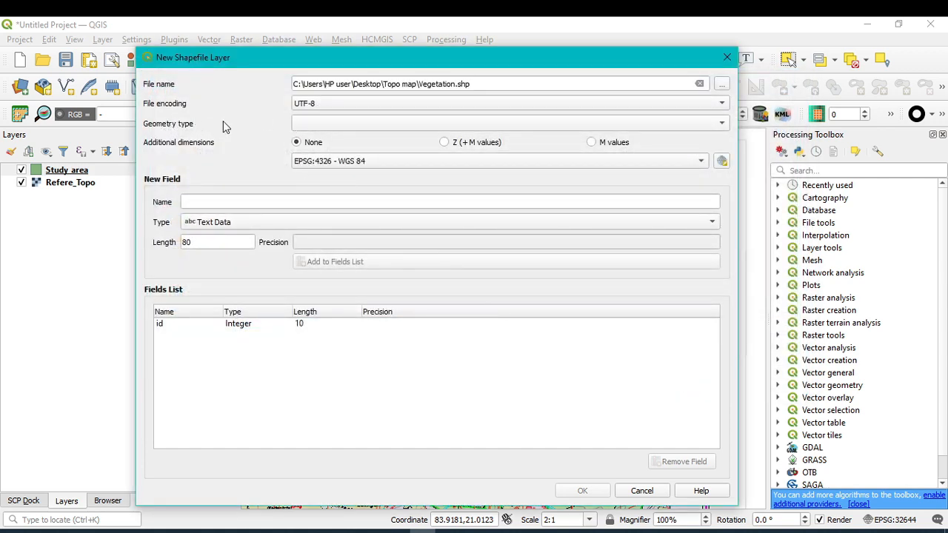
- Set the geometry type to Polygon and create the Vegetation layer with EPSG:4326 - WGS 84
left_click(322, 122)
left_click(331, 181)
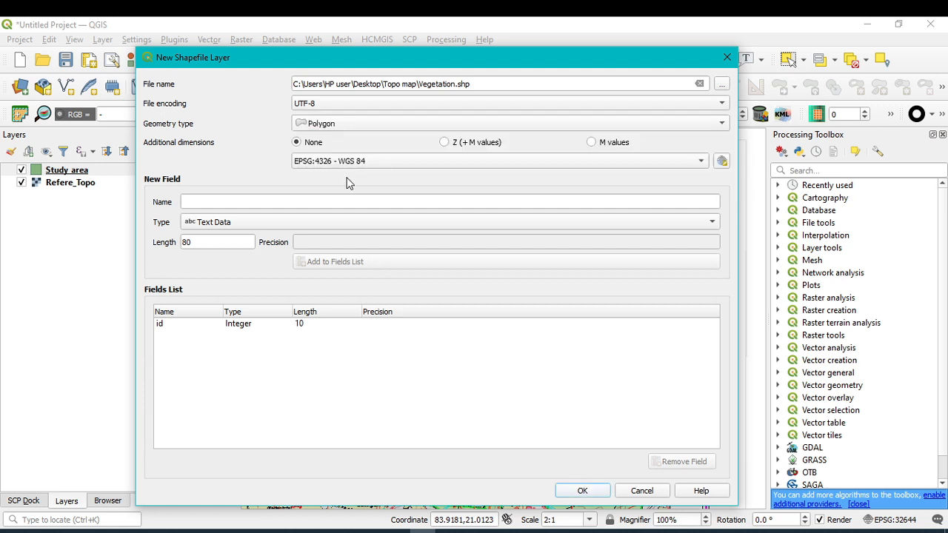
left_click(582, 491)
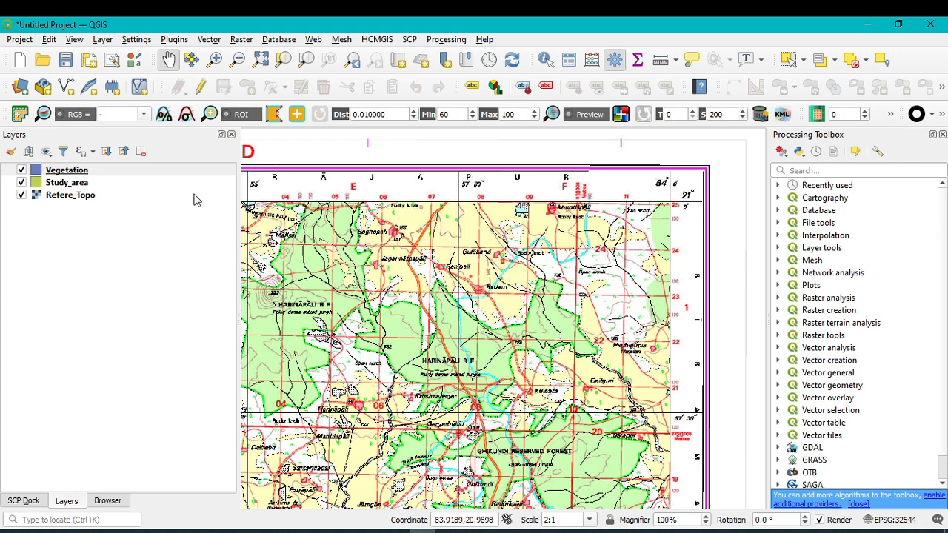
- Start another new shapefile layer with the file name settlement and the Polygon geometry type
left_click(103, 40)
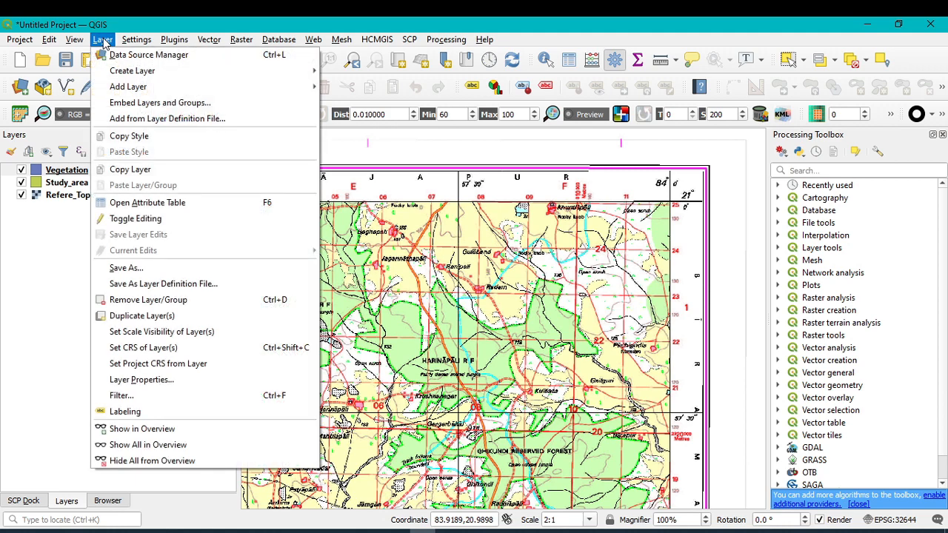
mouse_move(126, 71)
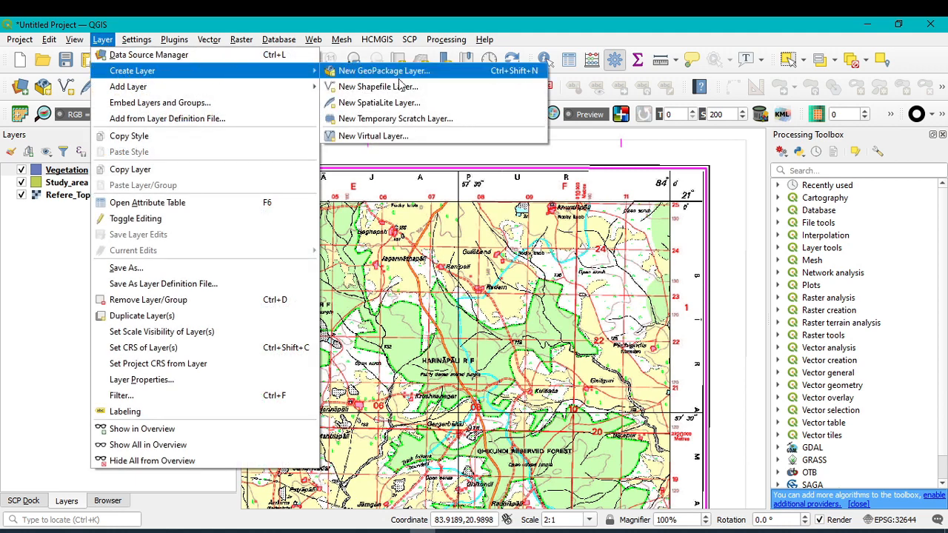
left_click(400, 87)
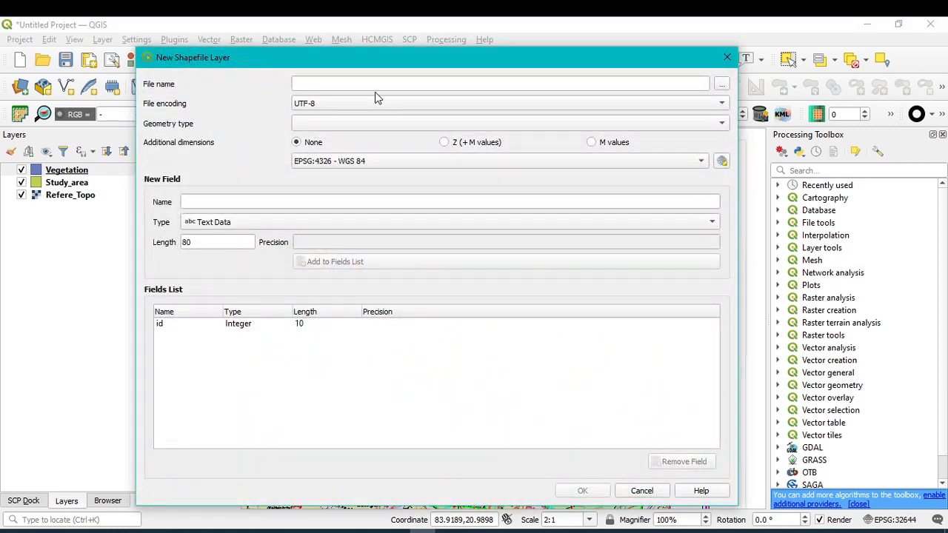
left_click(379, 85)
type("settlement")
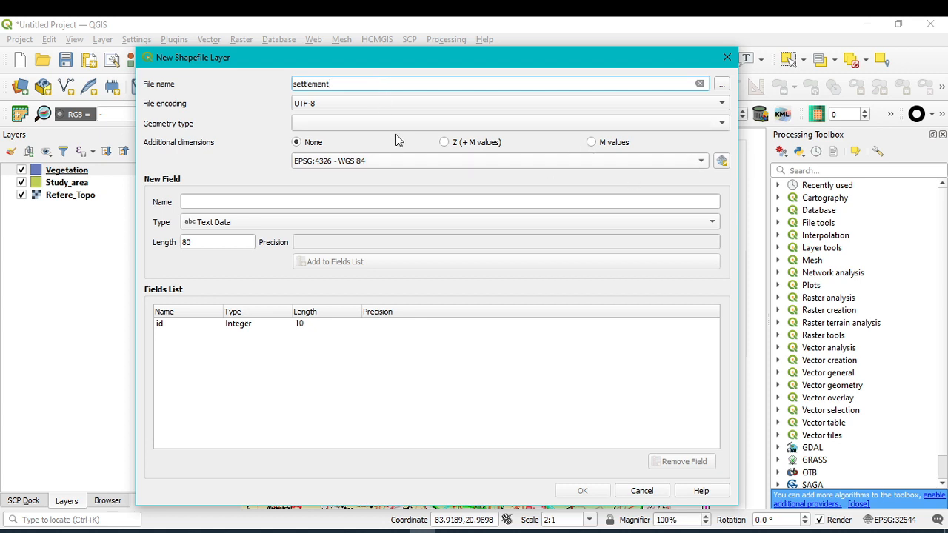
left_click(296, 125)
left_click(324, 182)
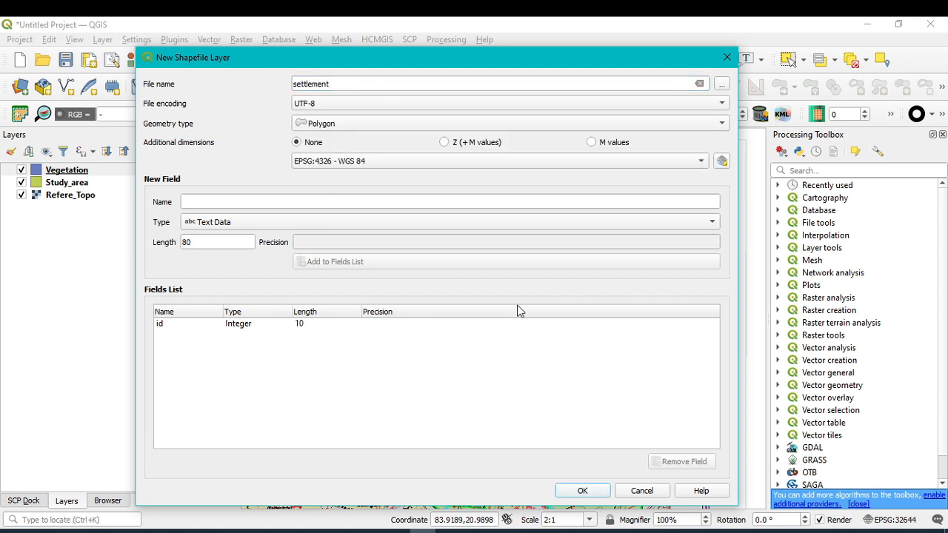
- Add a Text Data field called Name with length 80 to the fields list and create the settlement layer
left_click(188, 201)
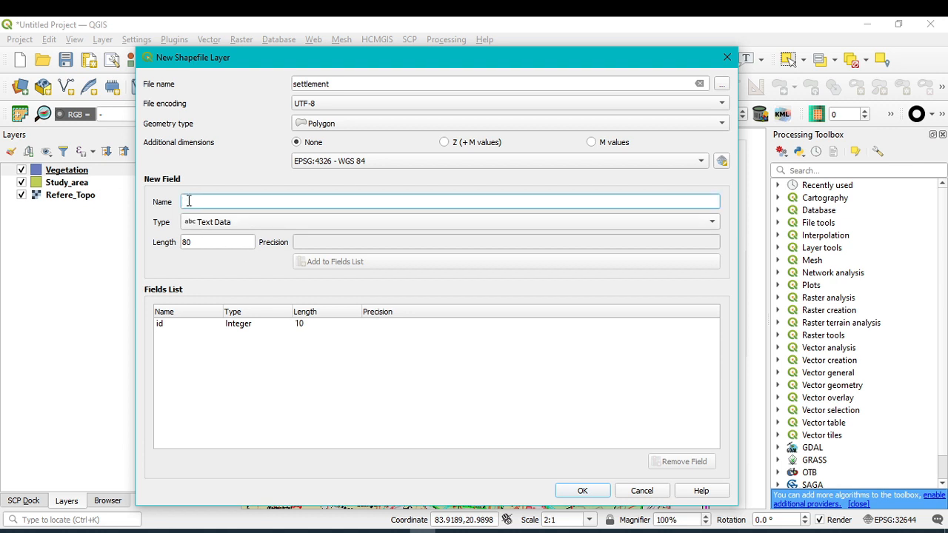
type("Name")
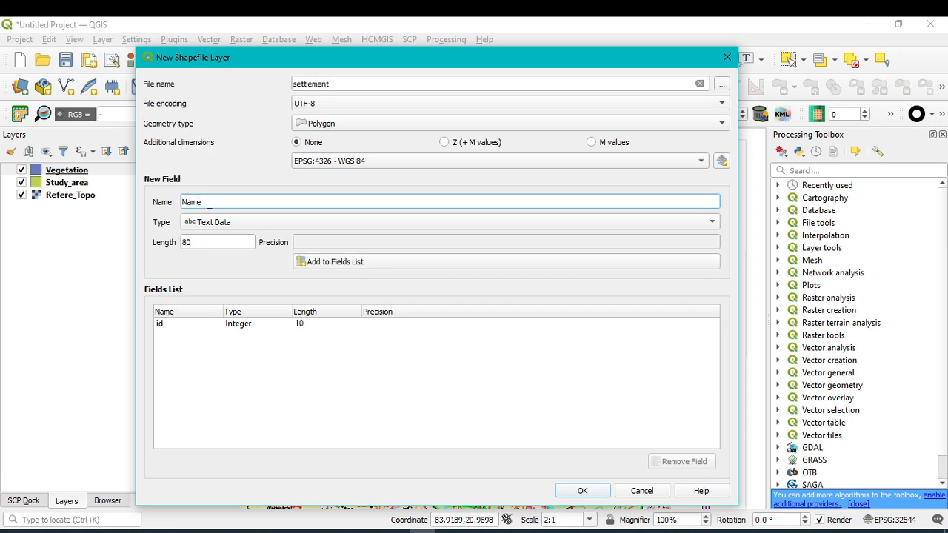
left_click_drag(511, 68, 583, 450)
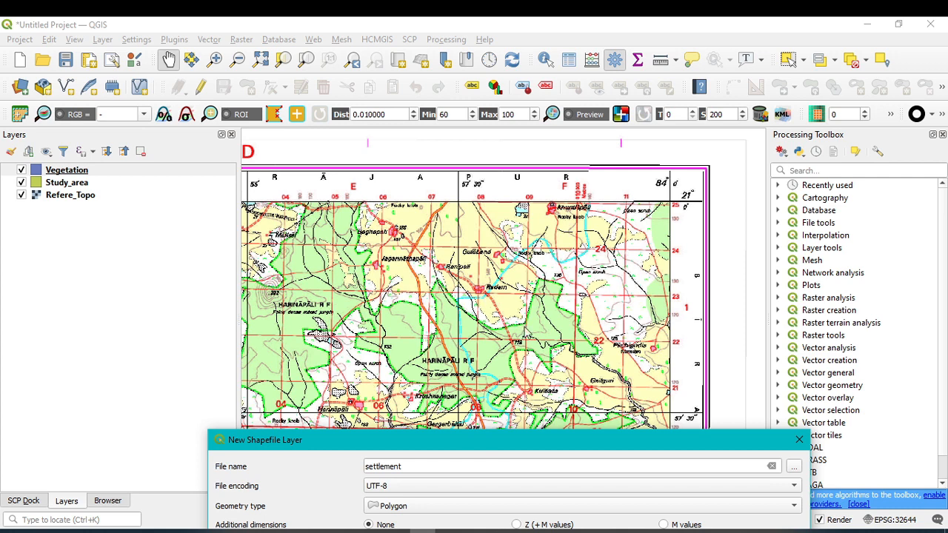
left_click_drag(544, 443, 517, 137)
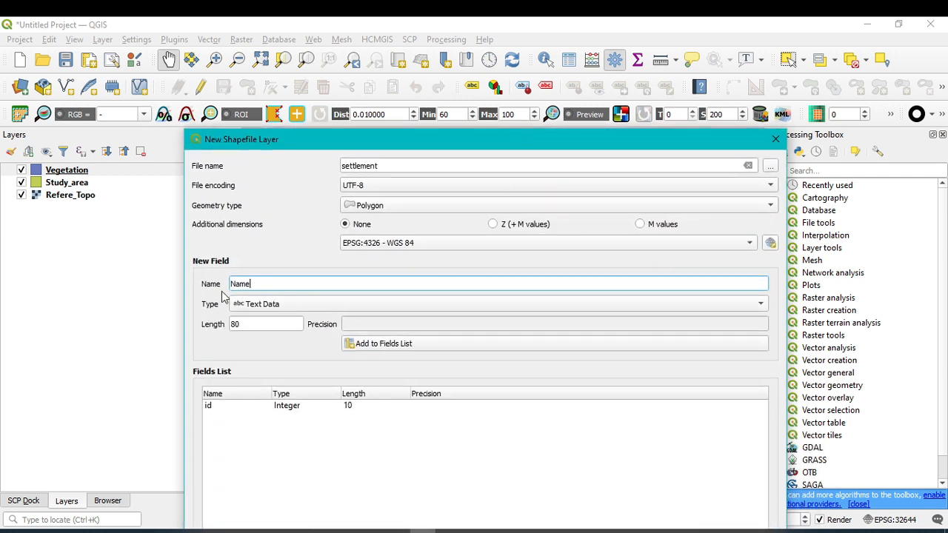
left_click(271, 308)
left_click(291, 305)
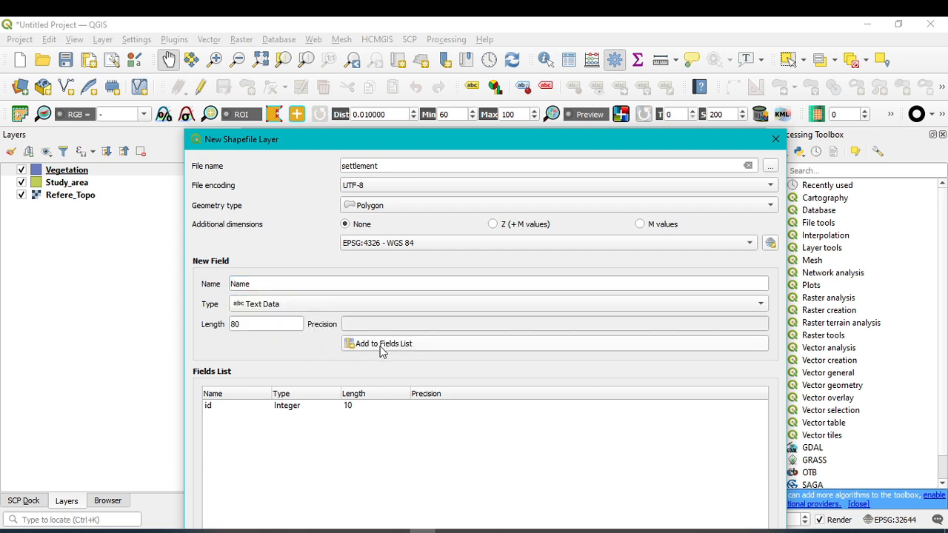
left_click(379, 346)
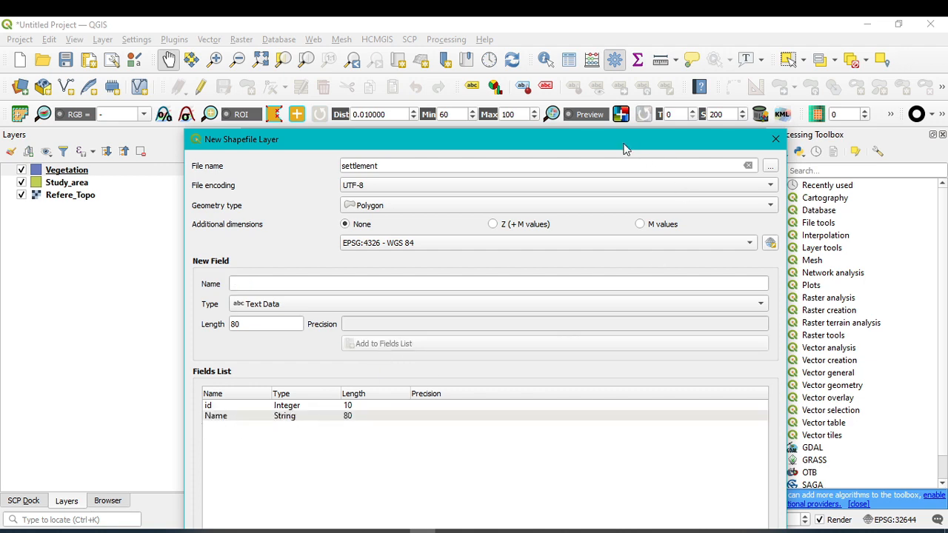
left_click_drag(624, 148, 615, 77)
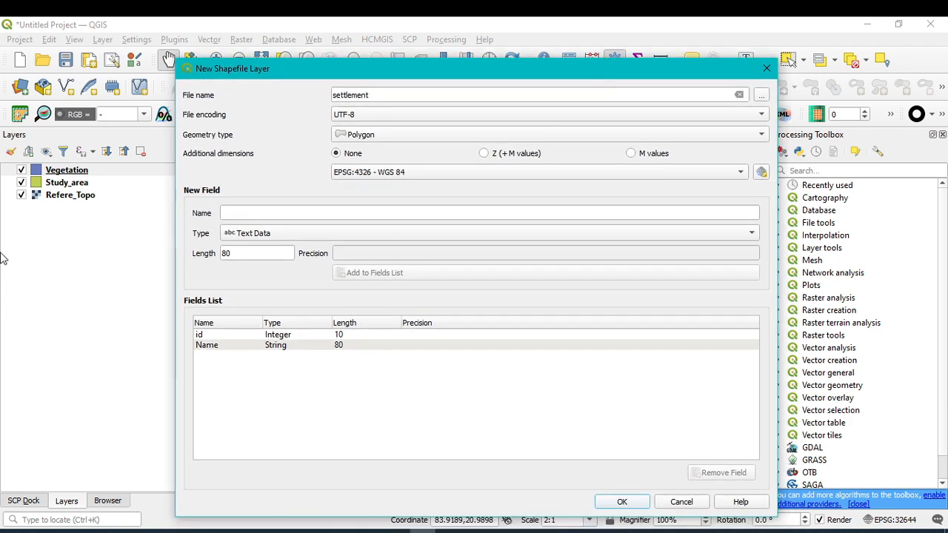
left_click(623, 503)
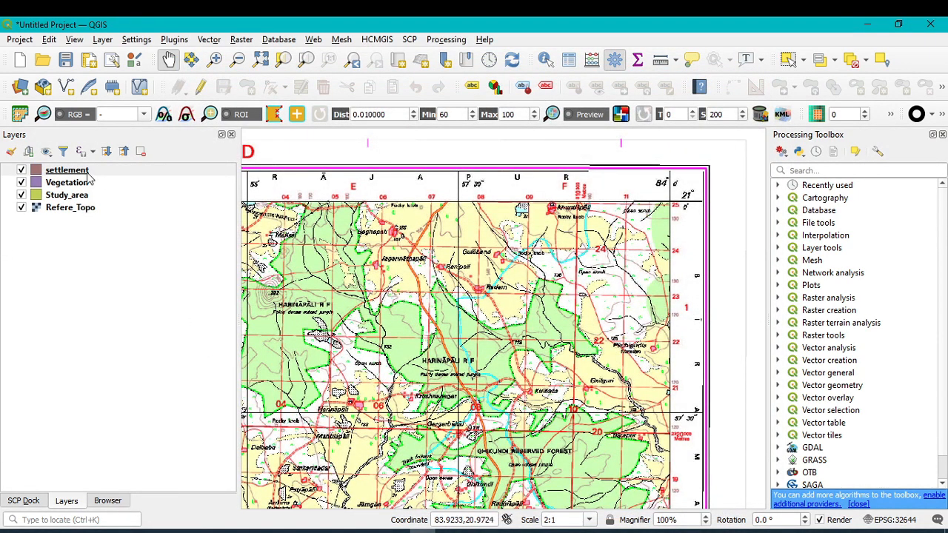
- Examine the topographic map around Kulbasa, Gailguri and Ghikundi Reserved Forest for further features to digitize
scroll(526, 213, "down", 2)
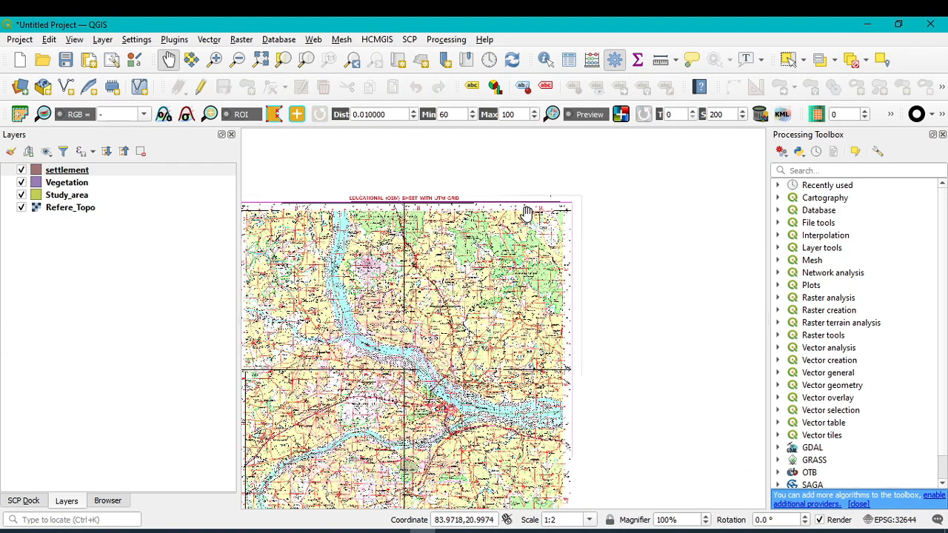
scroll(526, 214, "up", 5)
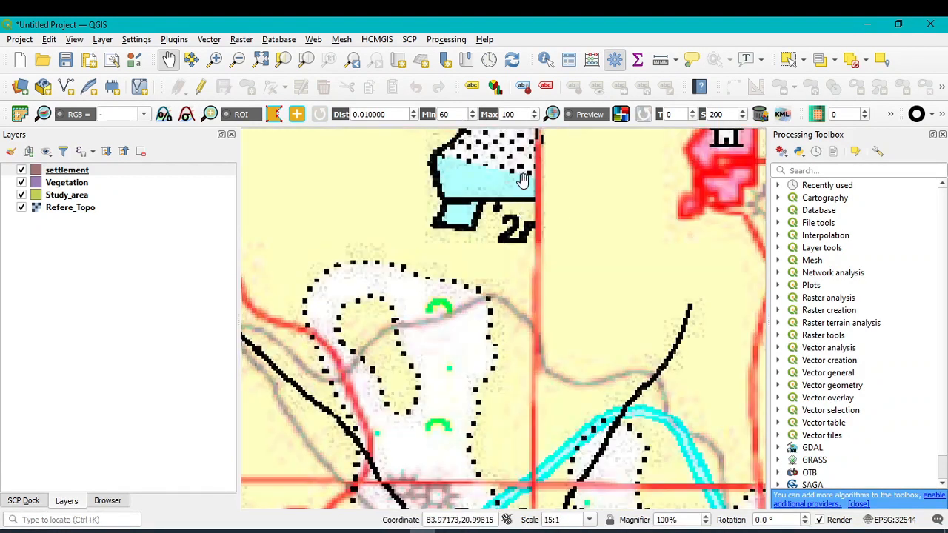
scroll(522, 180, "down", 3)
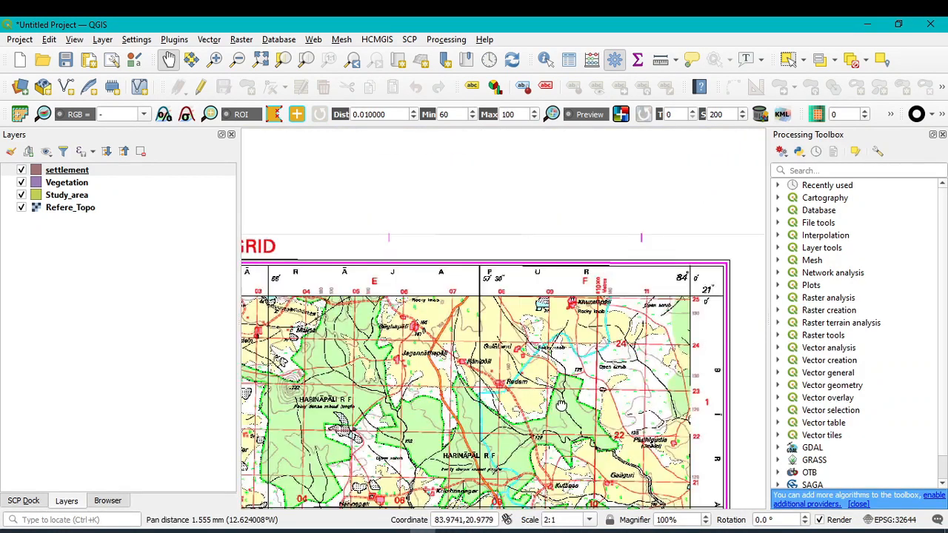
left_click_drag(562, 406, 586, 253)
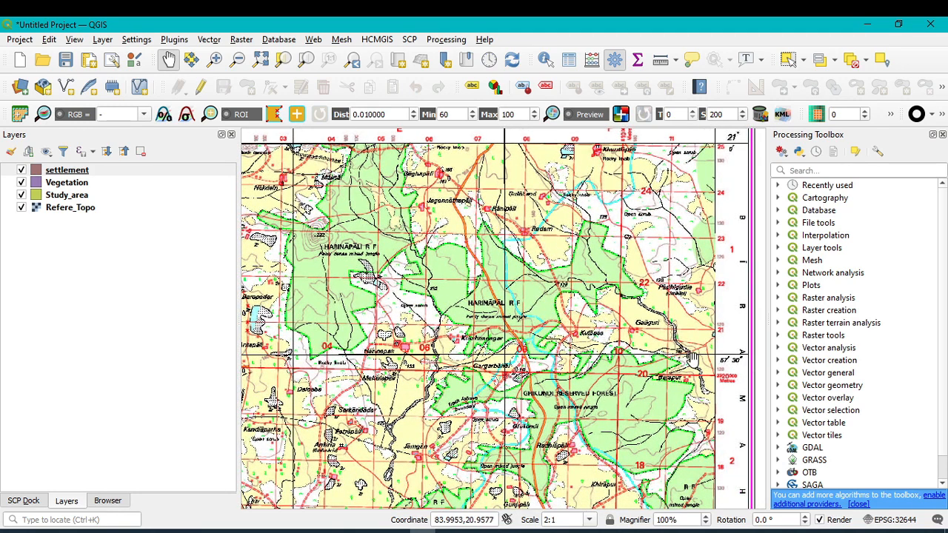
scroll(689, 358, "up", 3)
left_click_drag(615, 203, 630, 299)
scroll(633, 297, "down", 2)
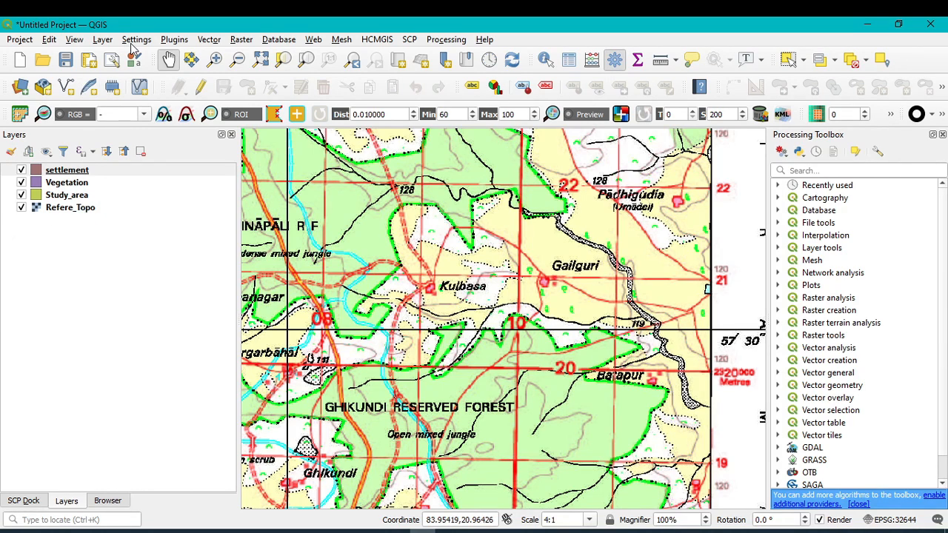
- Start a new shapefile layer and save its path as River_with_sand in the Documents folder
left_click(103, 40)
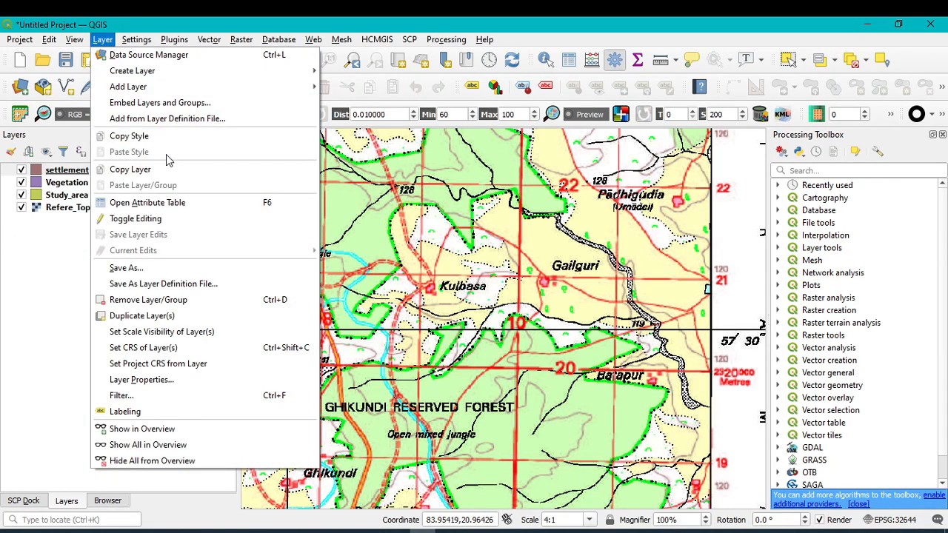
mouse_move(171, 72)
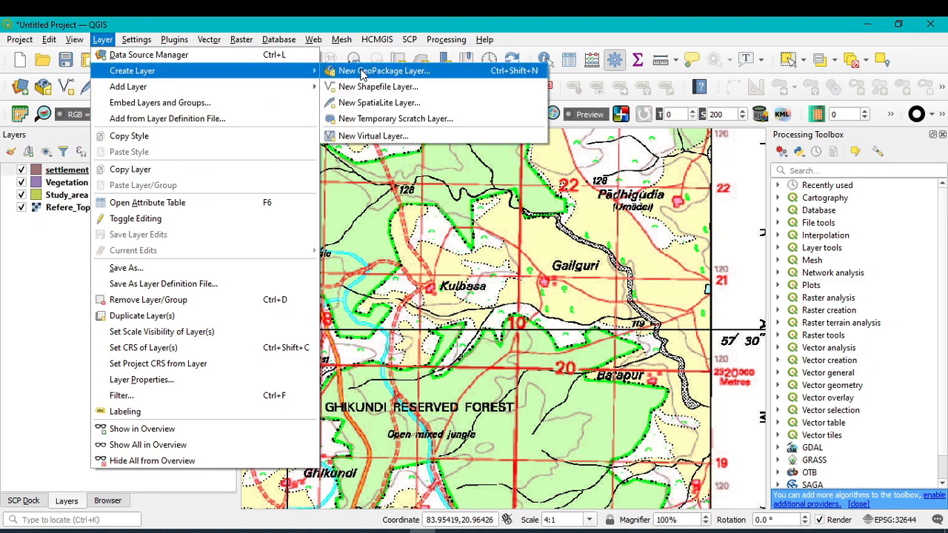
left_click(409, 87)
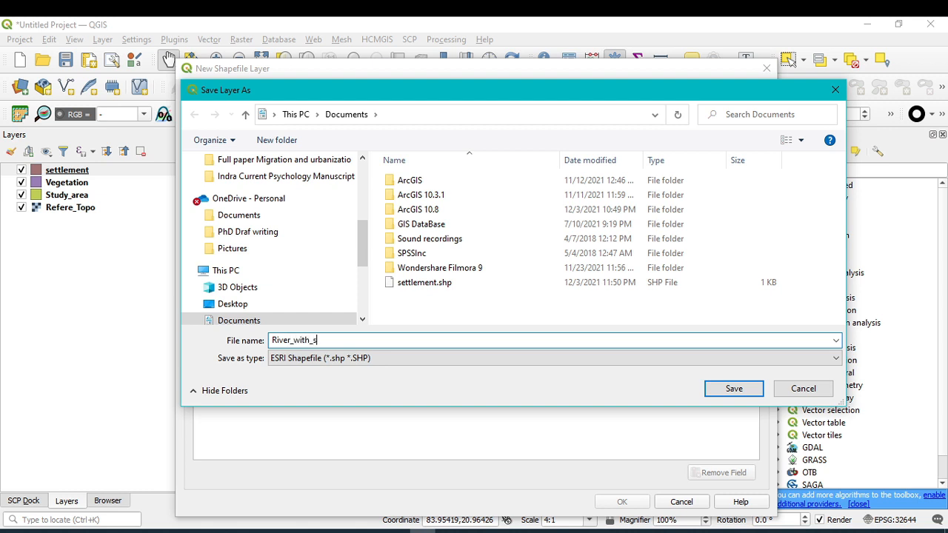
left_click(734, 389)
- Set the geometry type to Polygon and create the River_with_sand layer with EPSG:4326 - WGS 84
left_click(396, 137)
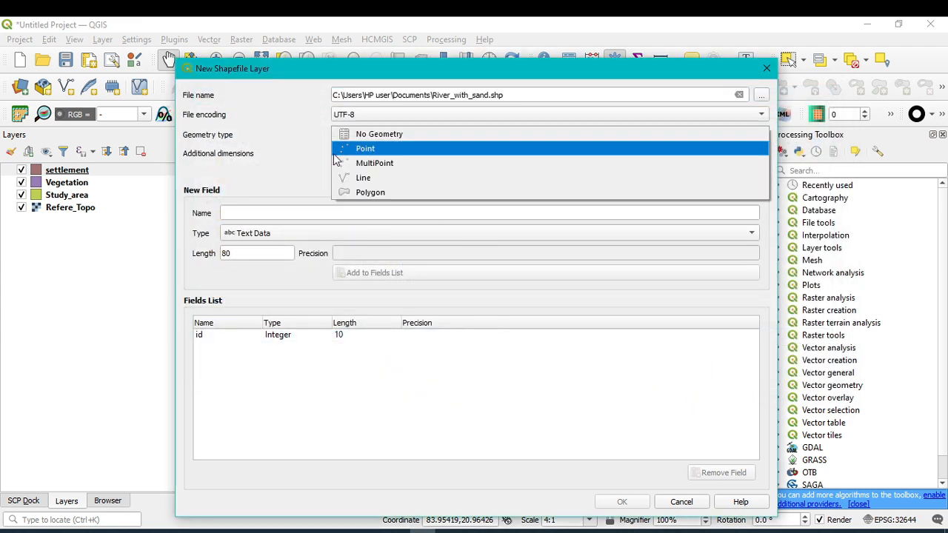
left_click(375, 192)
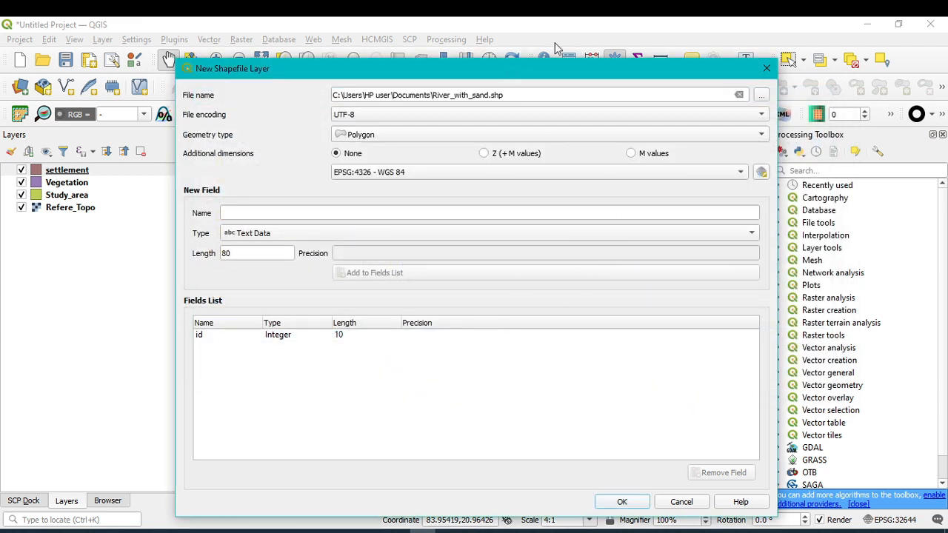
left_click_drag(555, 66, 148, 247)
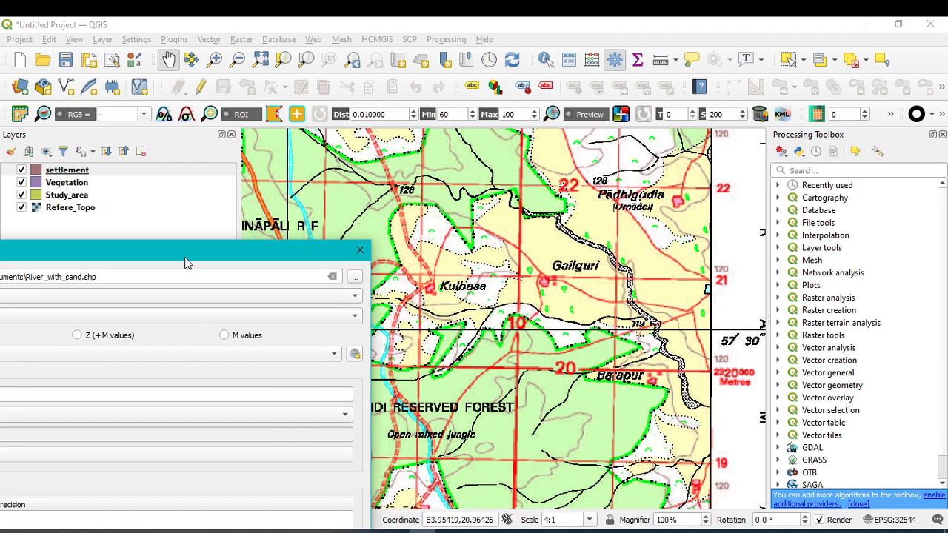
left_click_drag(185, 259, 476, 204)
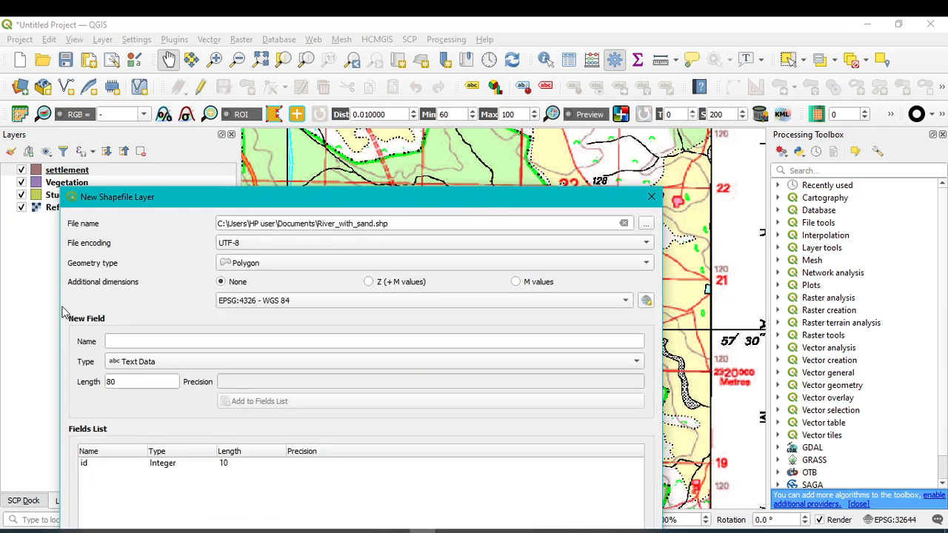
left_click_drag(270, 201, 274, 95)
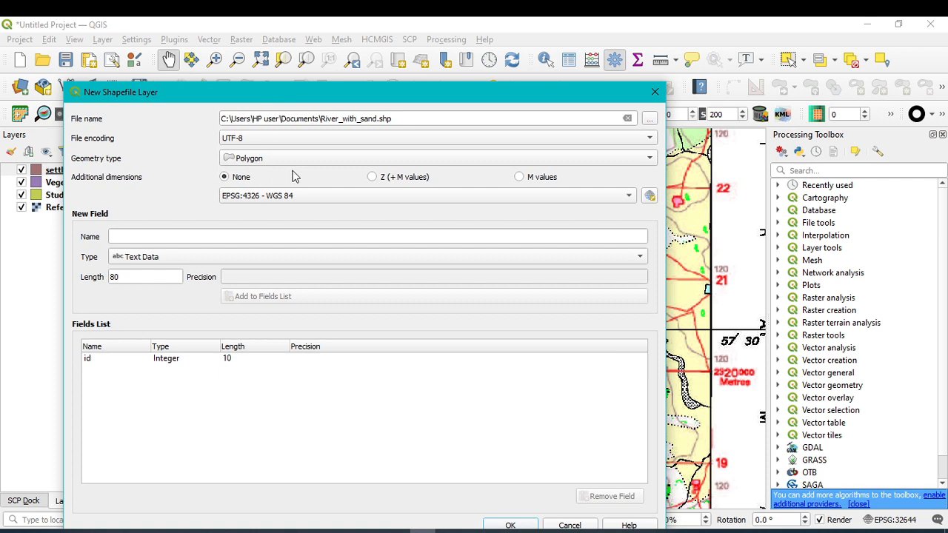
left_click_drag(395, 92, 396, 25)
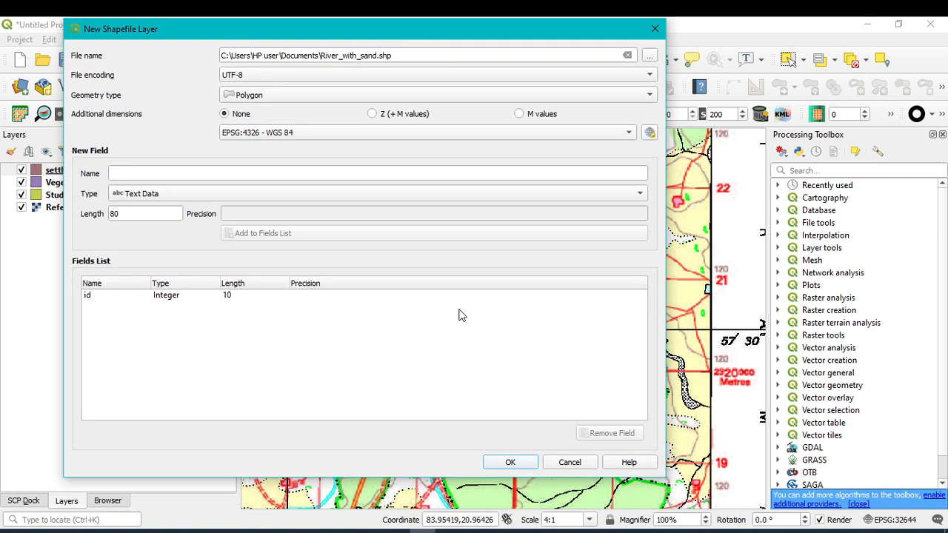
left_click(523, 461)
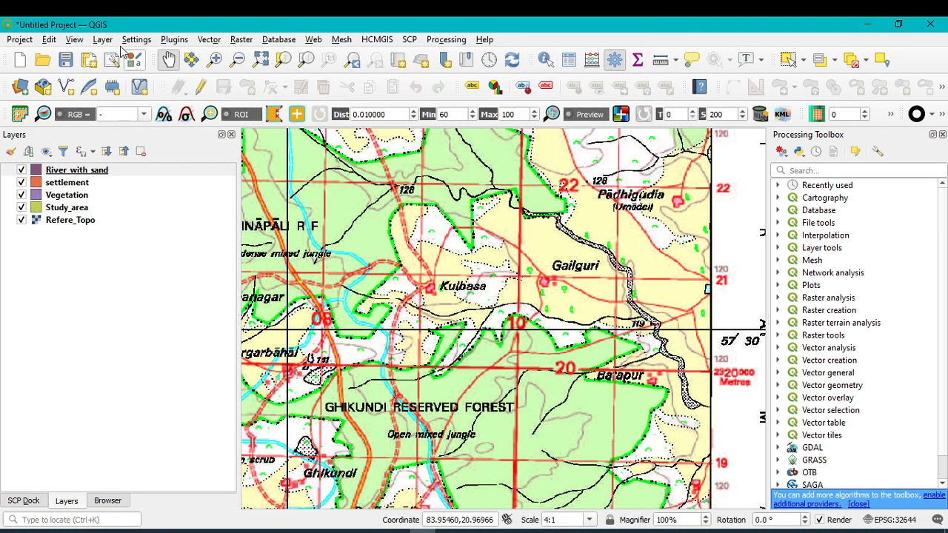
- Create a new shapefile layer named River with Line geometry and EPSG:4326 - WGS 84
left_click(103, 40)
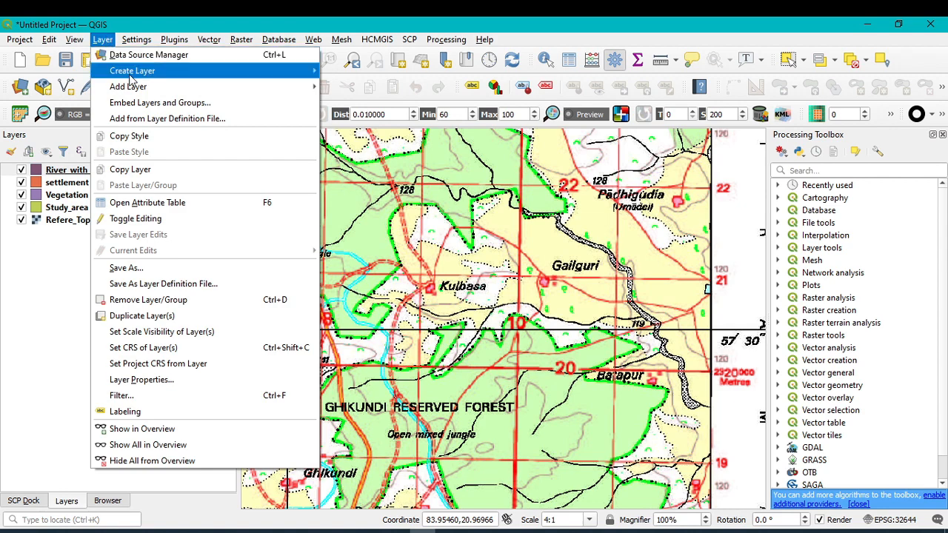
mouse_move(118, 70)
left_click(377, 87)
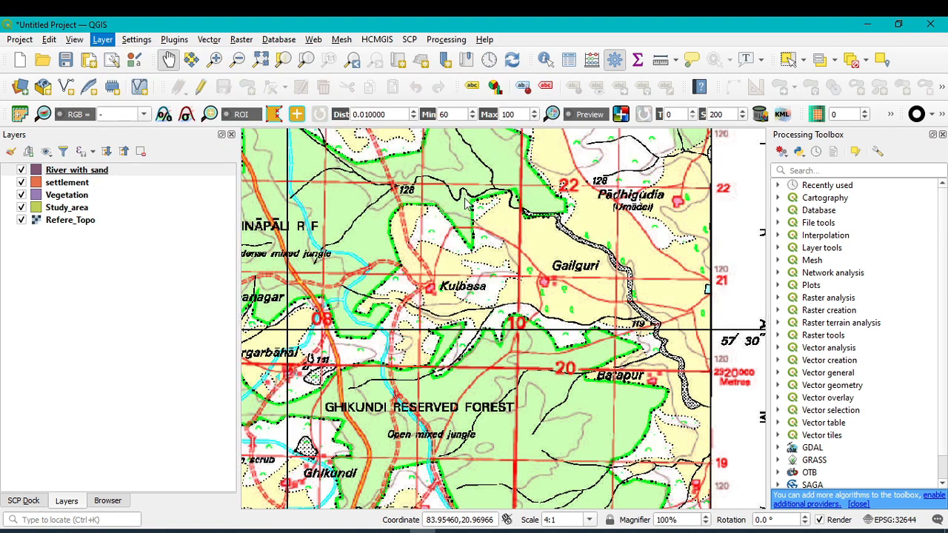
left_click(237, 55)
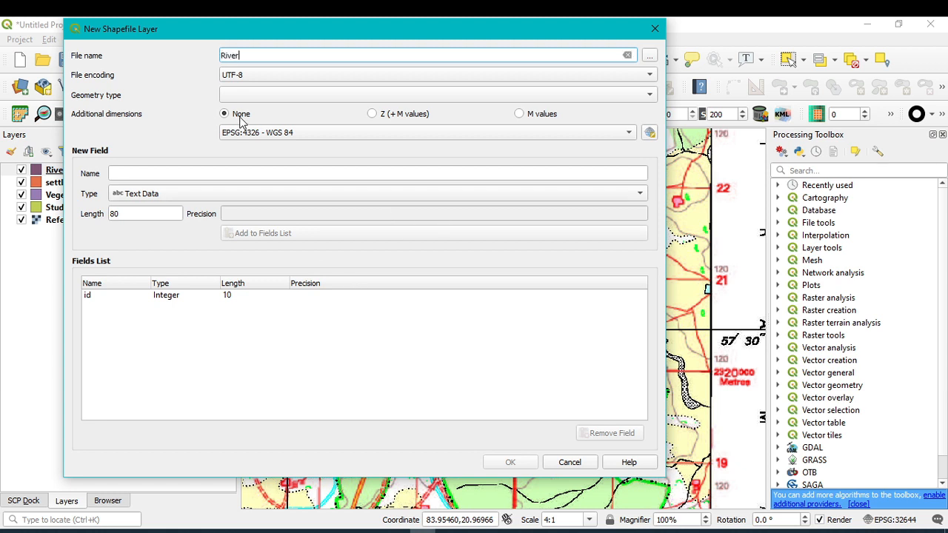
left_click(269, 95)
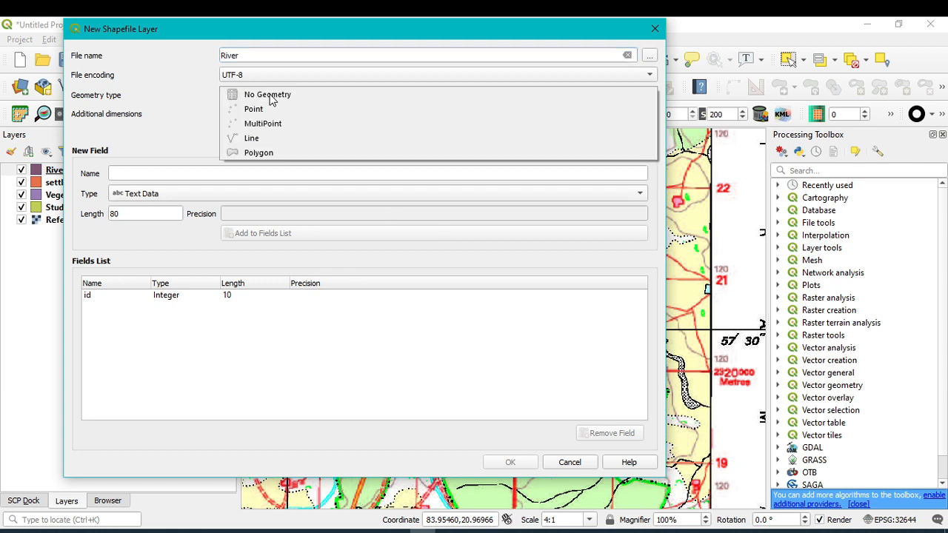
left_click(245, 141)
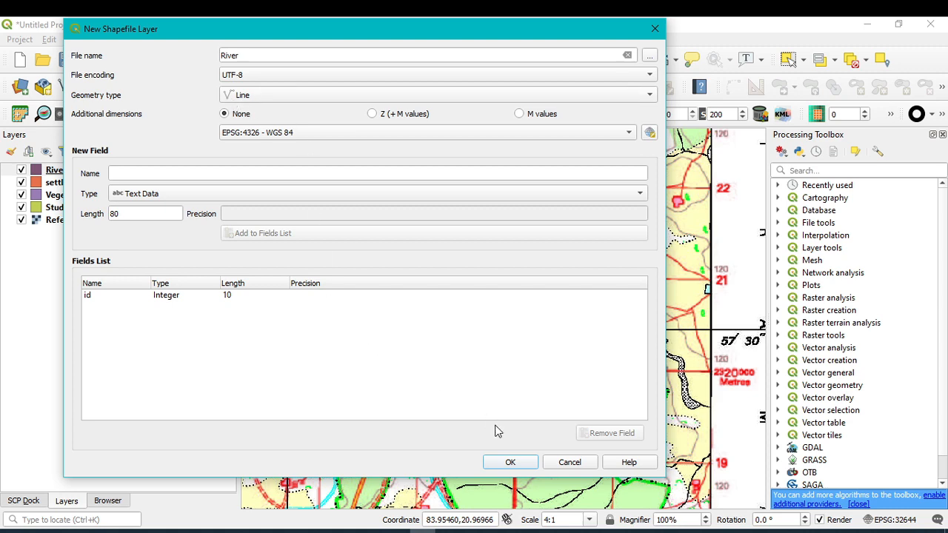
left_click(511, 462)
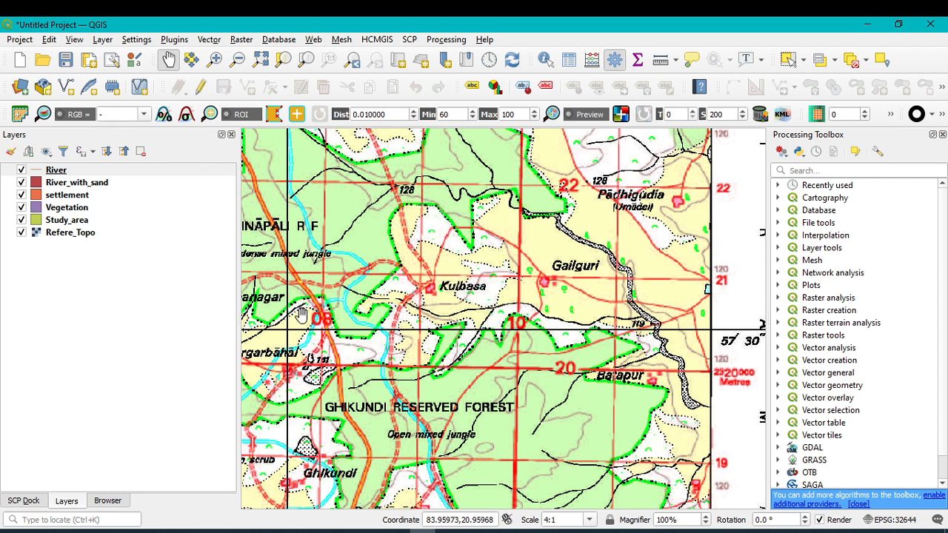
- Start a new shapefile layer and save its path as Metalled_road in the Topo map folder on the Desktop
left_click(103, 40)
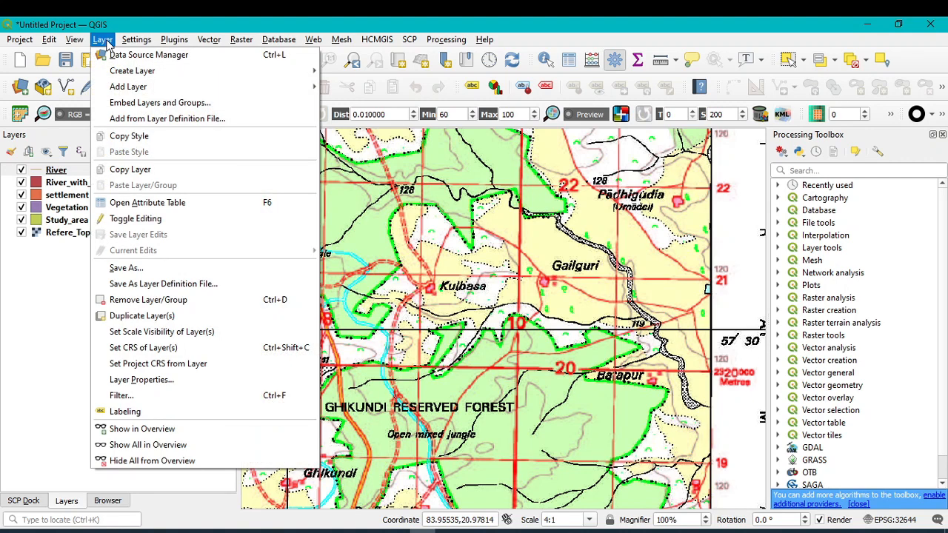
mouse_move(159, 71)
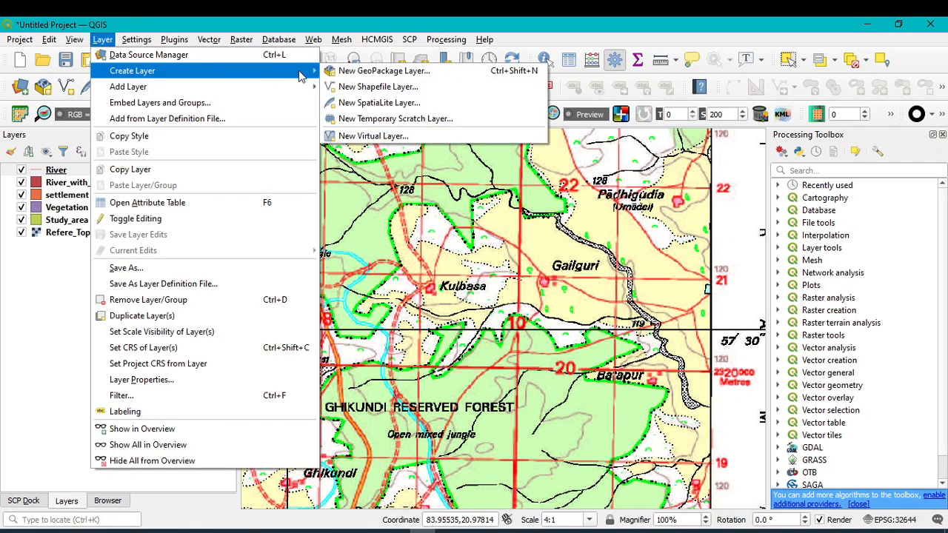
left_click(392, 92)
left_click(258, 55)
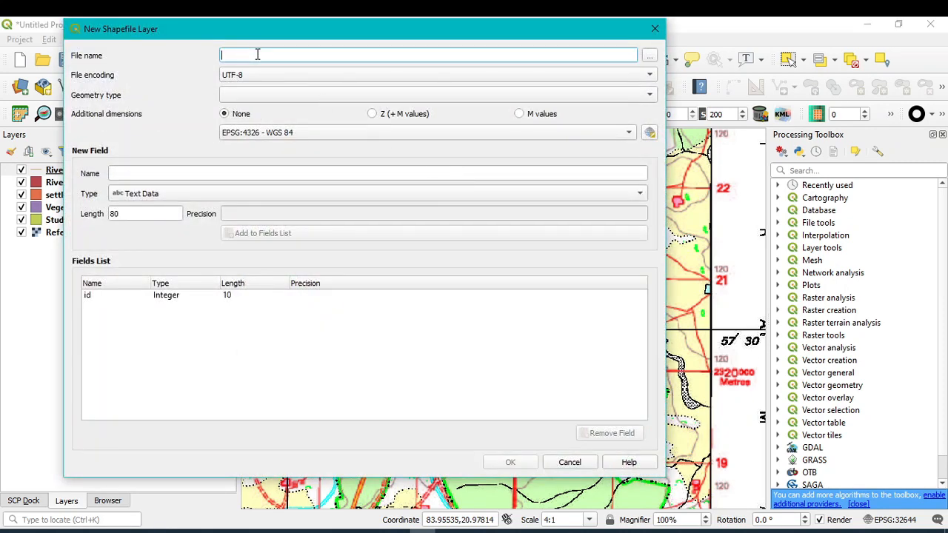
left_click(649, 56)
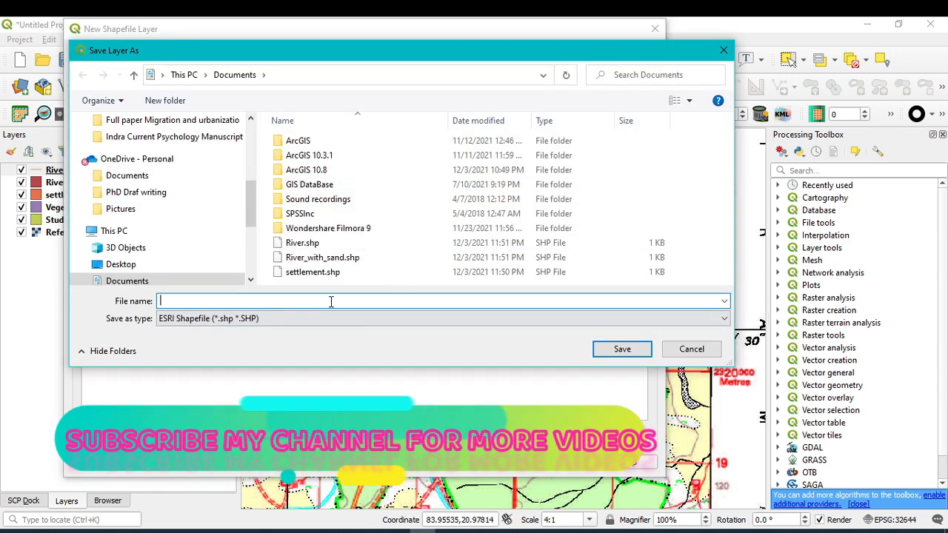
type("Metall")
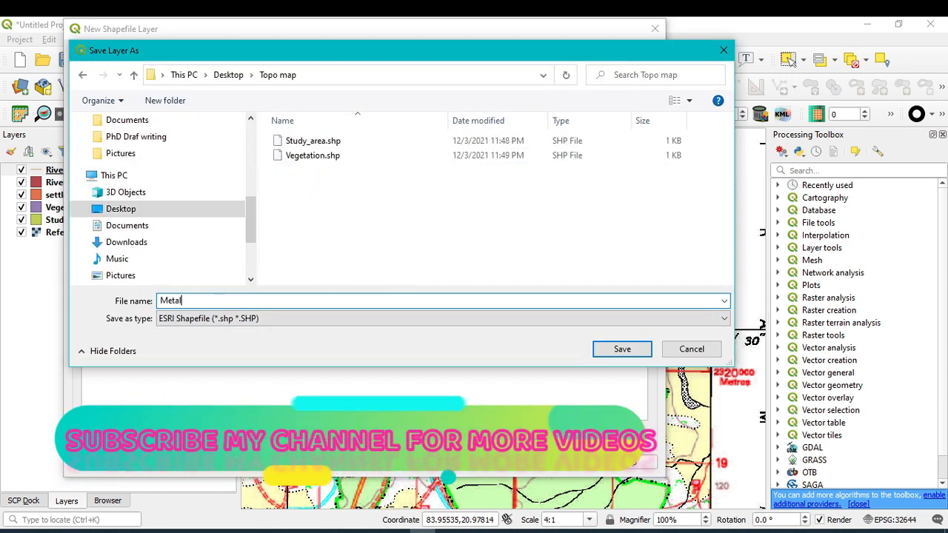
type("ed_road")
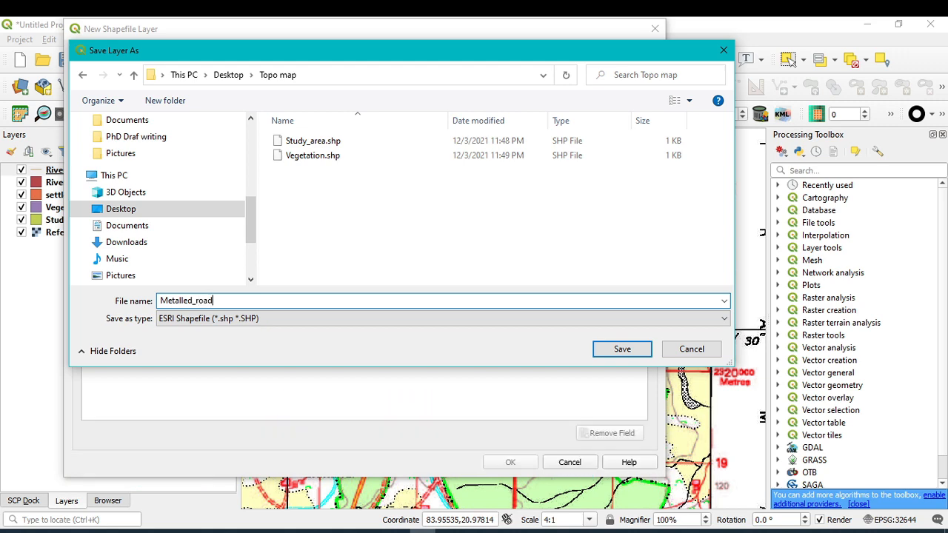
left_click(622, 349)
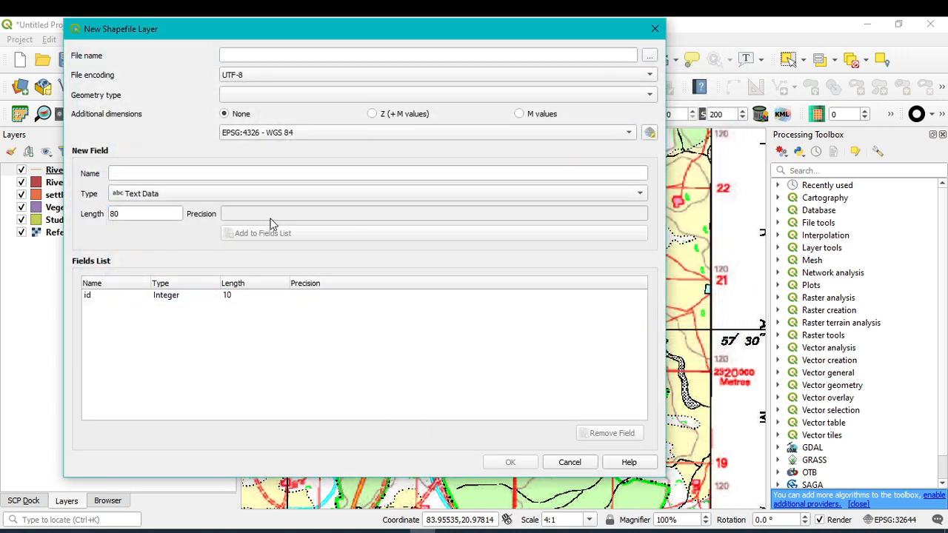
- Set the geometry type to Line and create the Metalled_road layer with EPSG:4326 - WGS 84
left_click(234, 96)
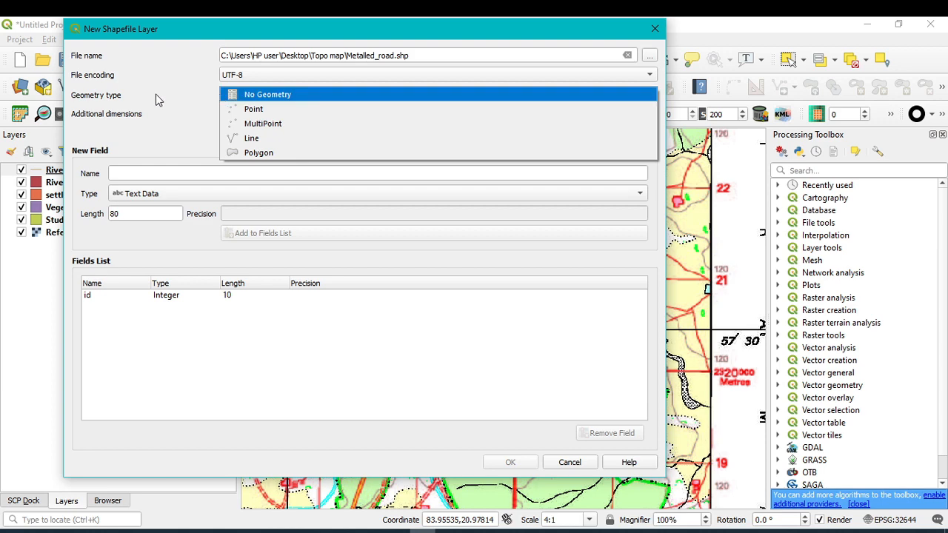
left_click(243, 140)
left_click(520, 468)
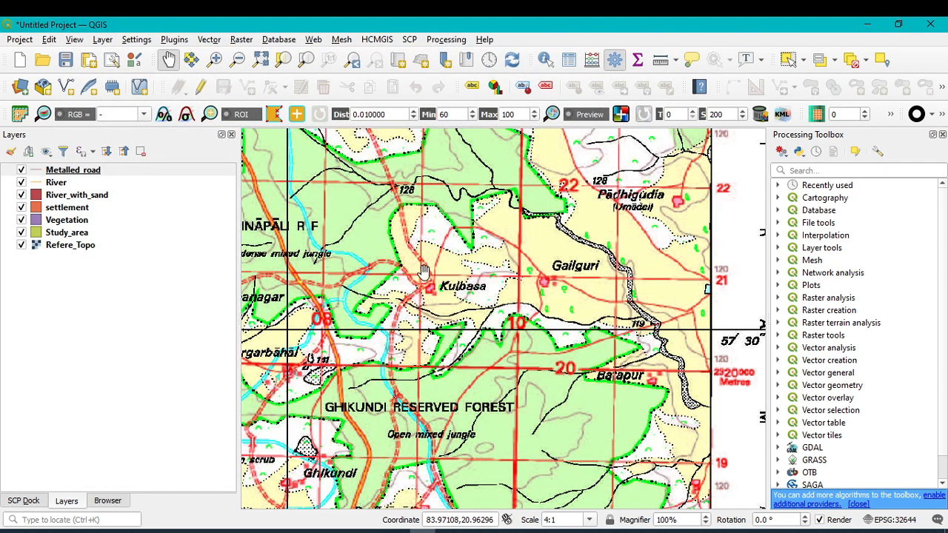
- Create a Line shapefile layer named Unmetalled_road in the Desktop's Topo map folder with EPSG:4326 - WGS 84
left_click(102, 40)
mouse_move(128, 74)
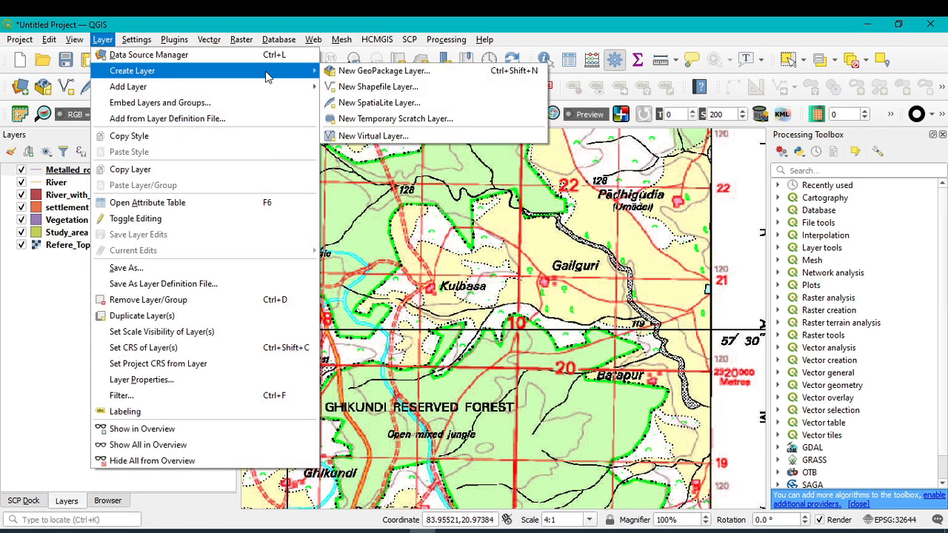
left_click(380, 87)
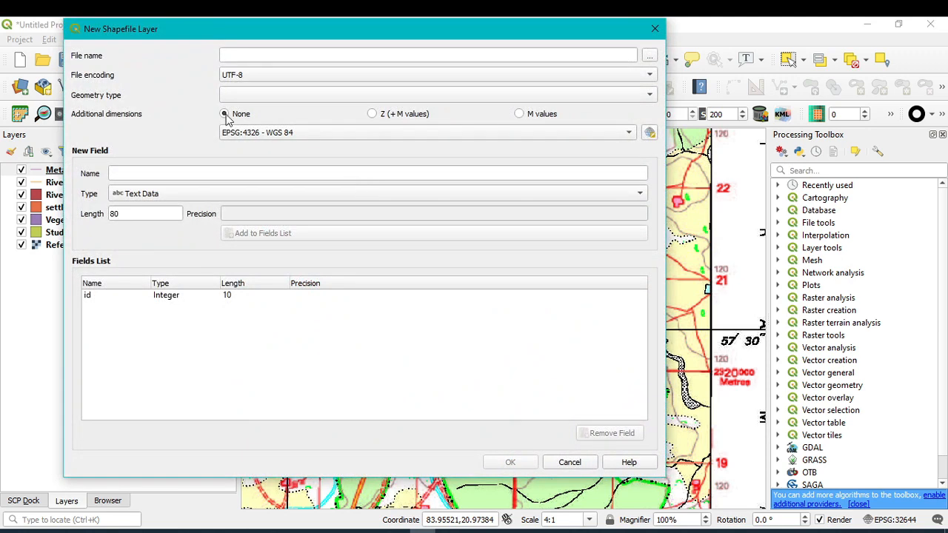
left_click(649, 56)
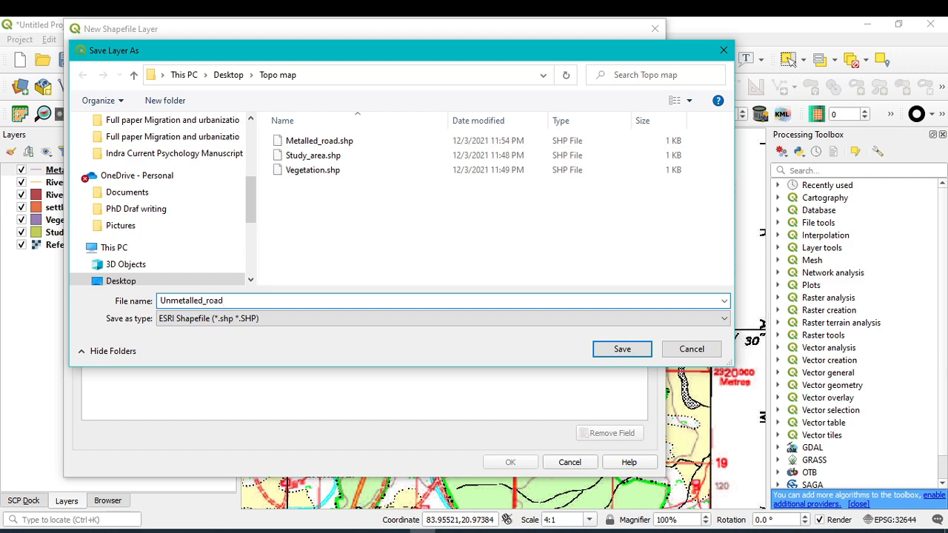
left_click(628, 352)
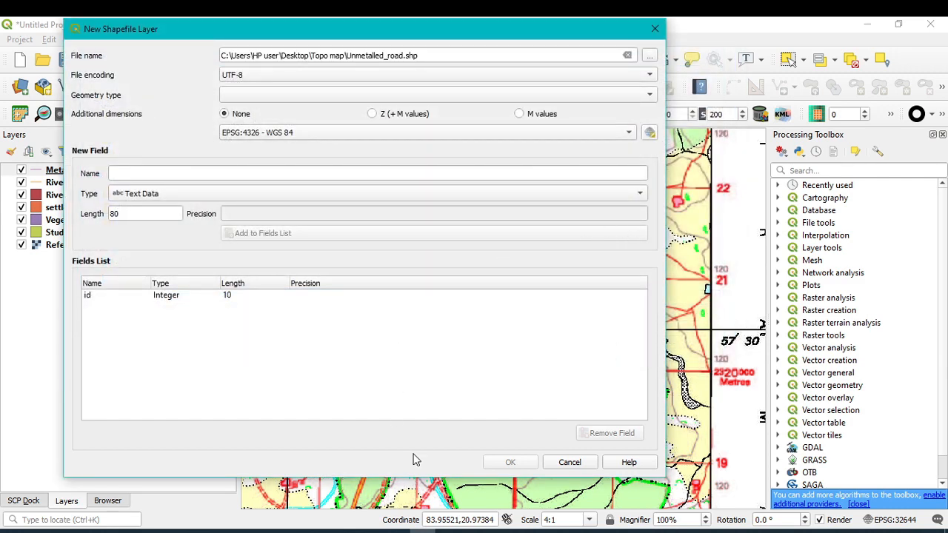
left_click(237, 94)
left_click(241, 136)
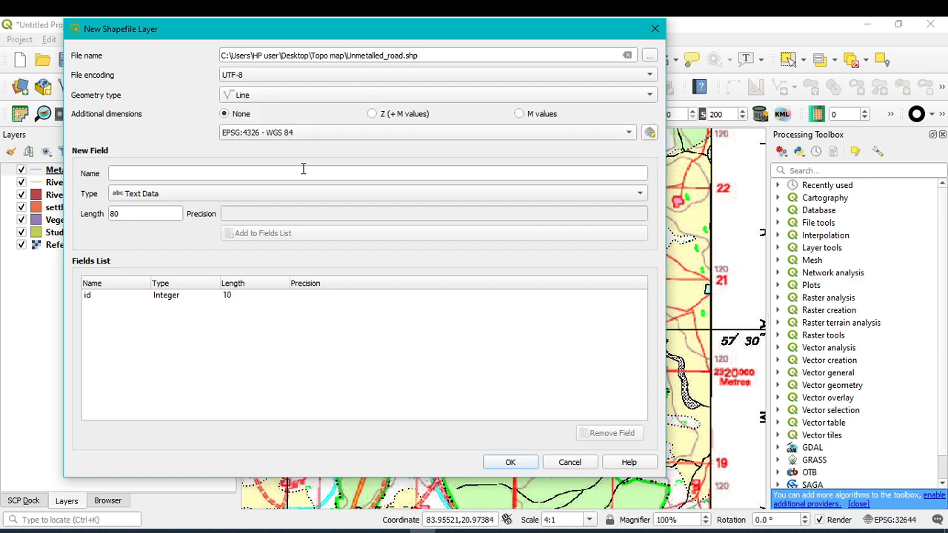
left_click(511, 463)
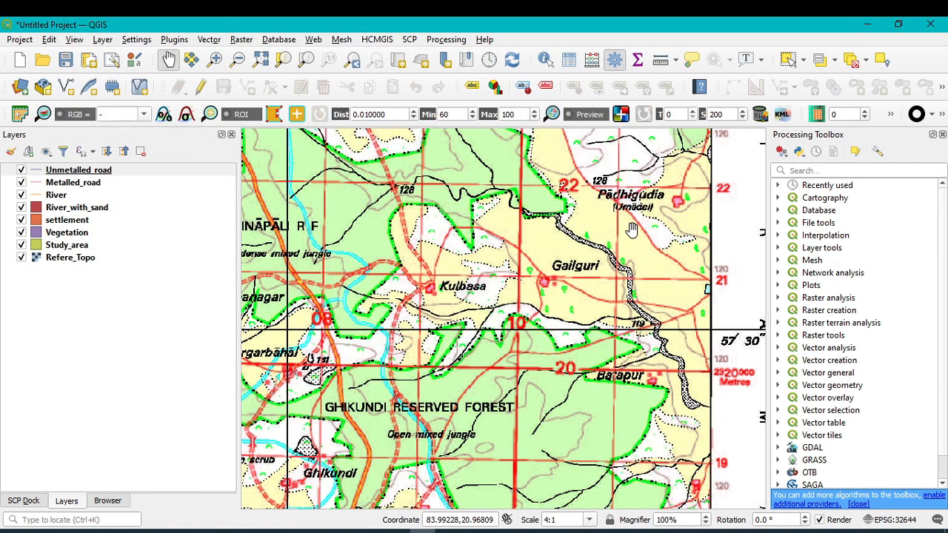
- Create a MultiPoint shapefile layer named Cart_track in the Desktop's Topo map folder with EPSG:4326 - WGS 84
left_click(102, 40)
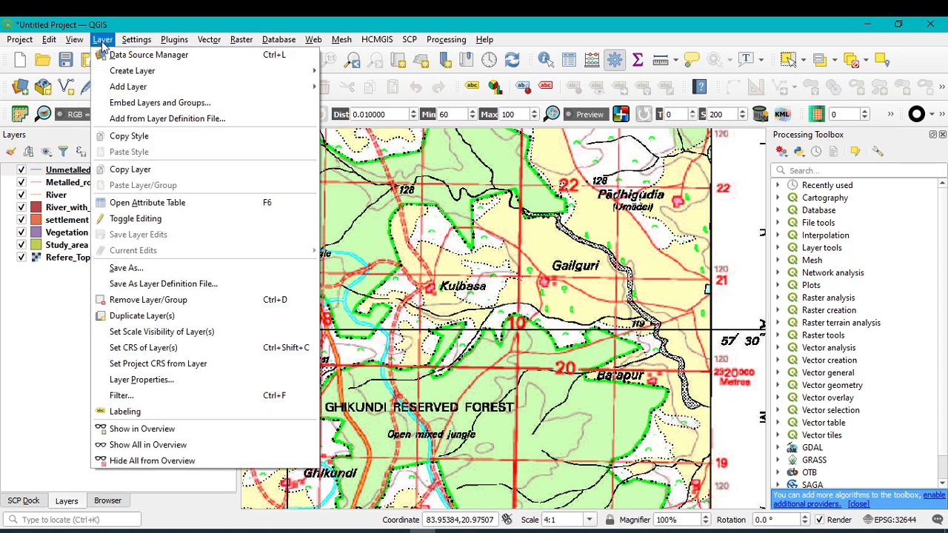
mouse_move(121, 75)
left_click(380, 87)
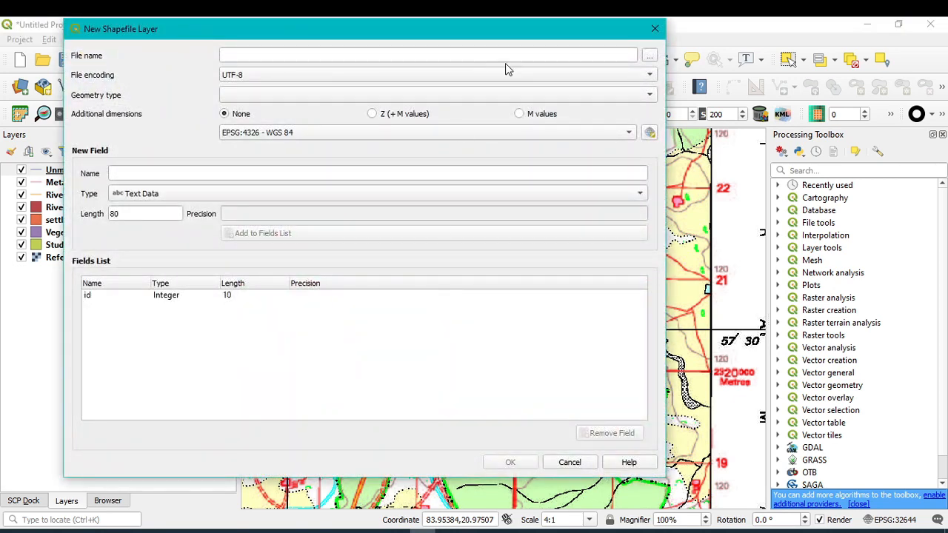
left_click(649, 55)
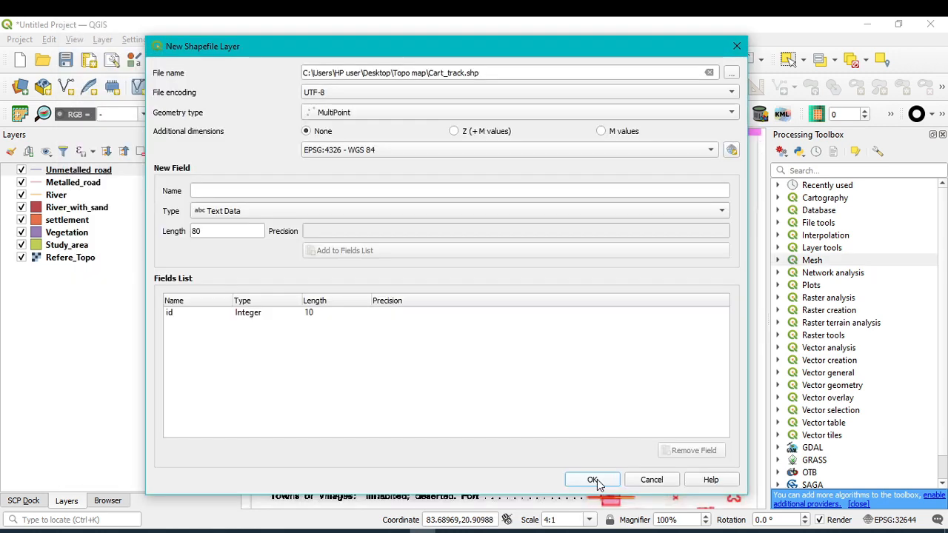
left_click(593, 480)
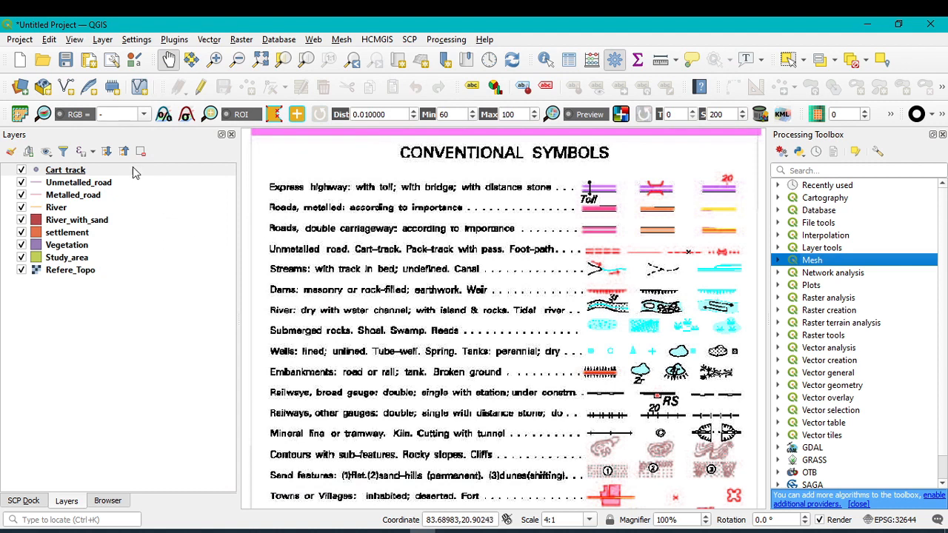
- Zoom to the Refere_Topo layer and examine the map symbols in the open scrub area near Padhigudia
left_click(56, 271)
right_click(57, 272)
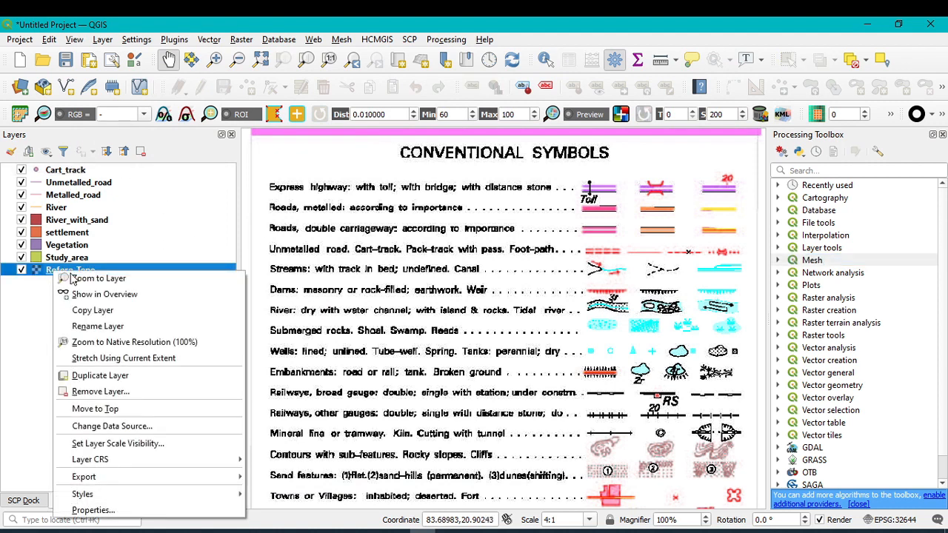
left_click(74, 279)
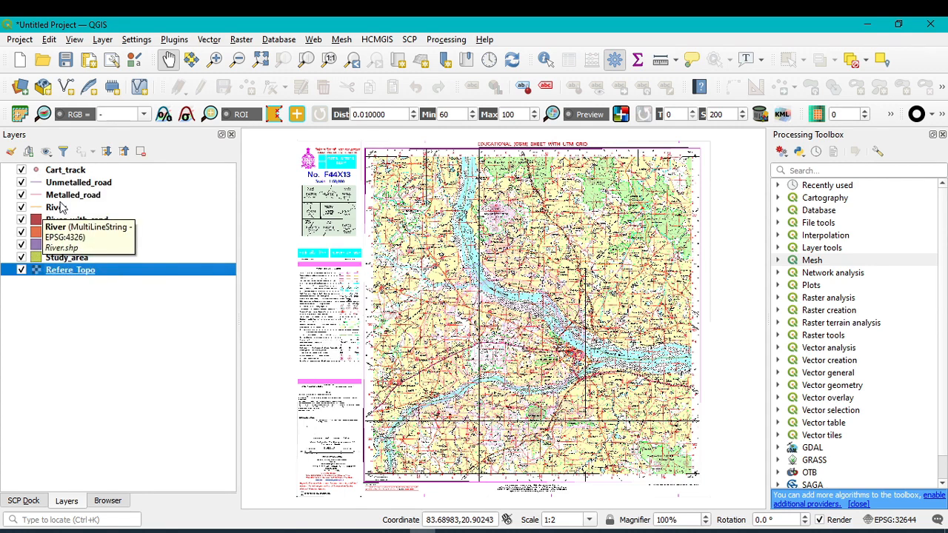
scroll(695, 189, "up", 3)
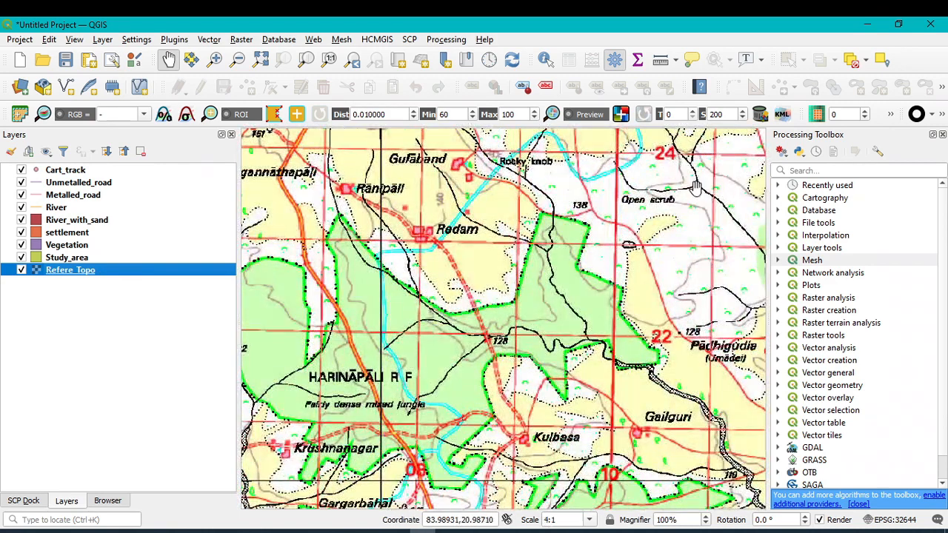
left_click_drag(695, 189, 543, 289)
left_click_drag(622, 374, 619, 288)
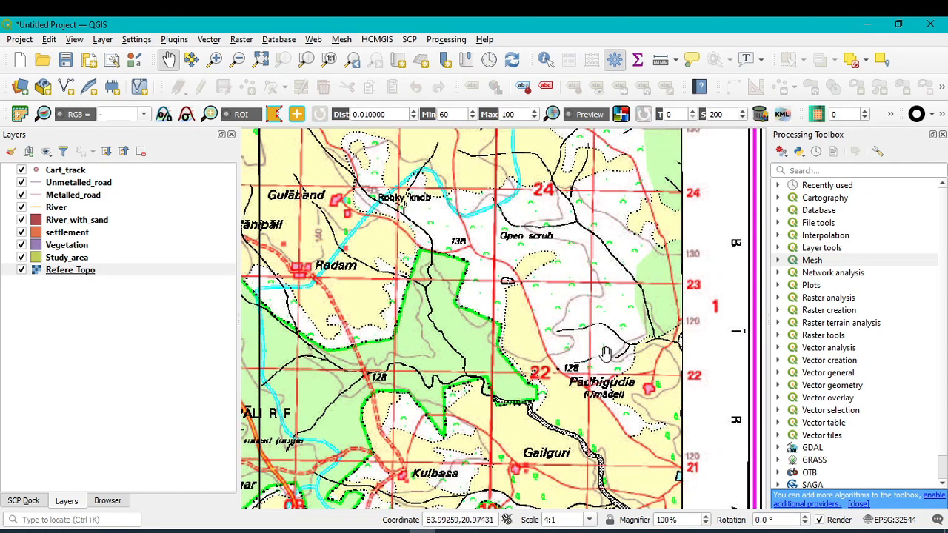
scroll(588, 340, "up", 3)
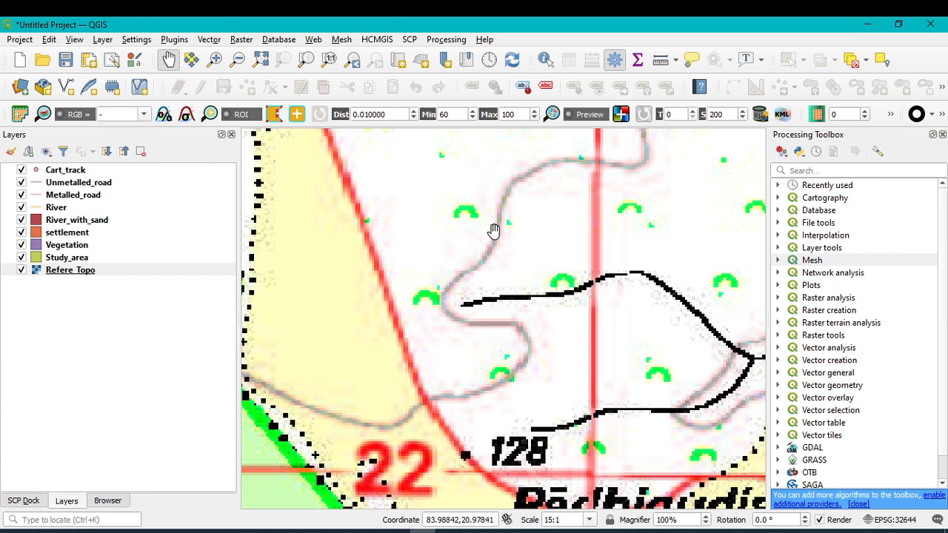
- Create a Point shapefile layer named Tree in the Desktop's Topo map folder with EPSG:4326 - WGS 84
left_click(103, 41)
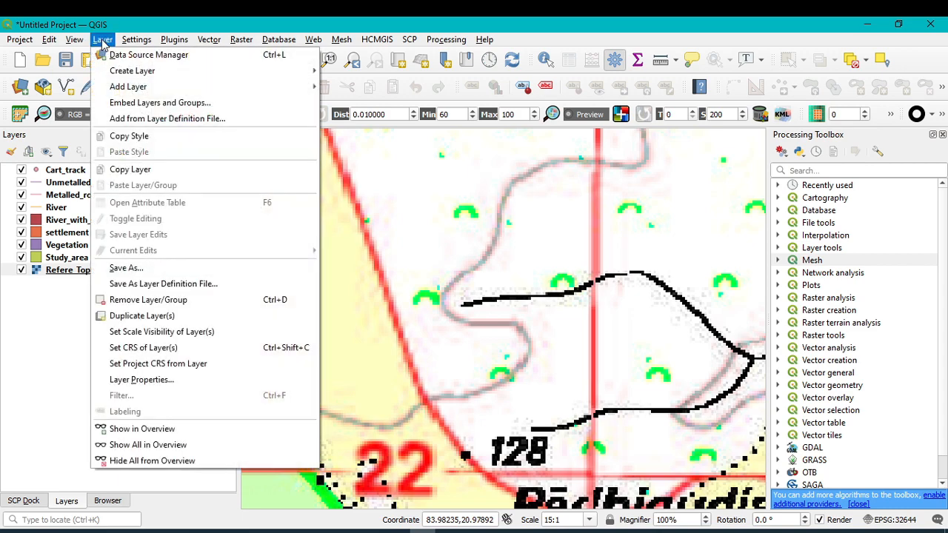
mouse_move(227, 74)
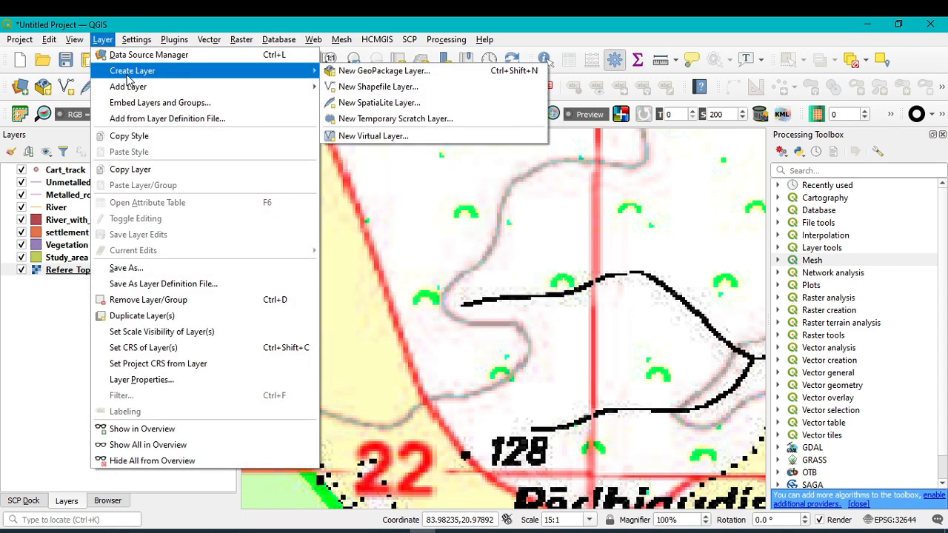
left_click(432, 89)
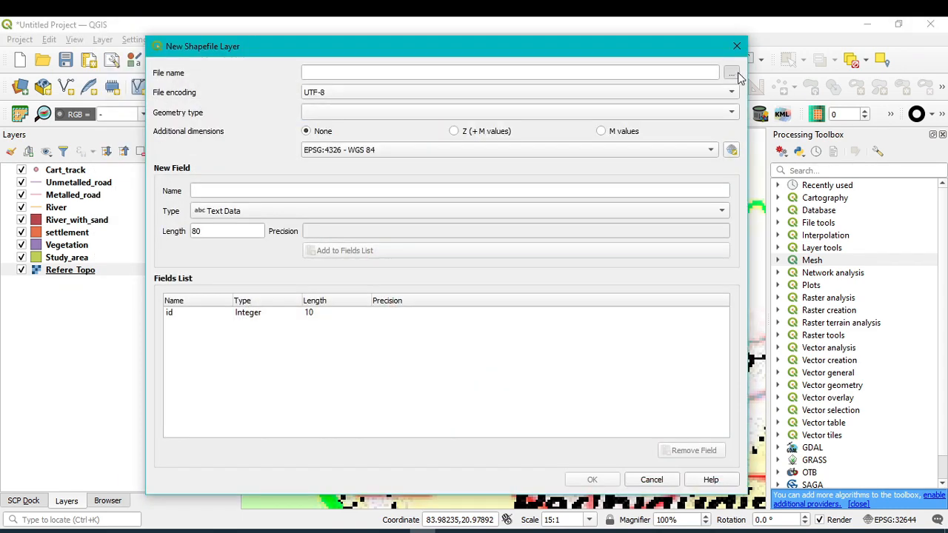
left_click(731, 73)
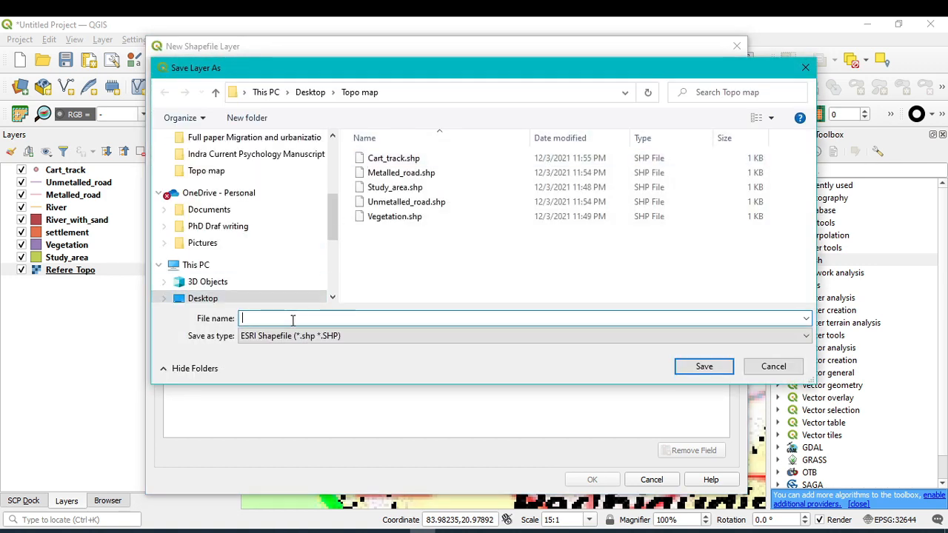
type("Tre")
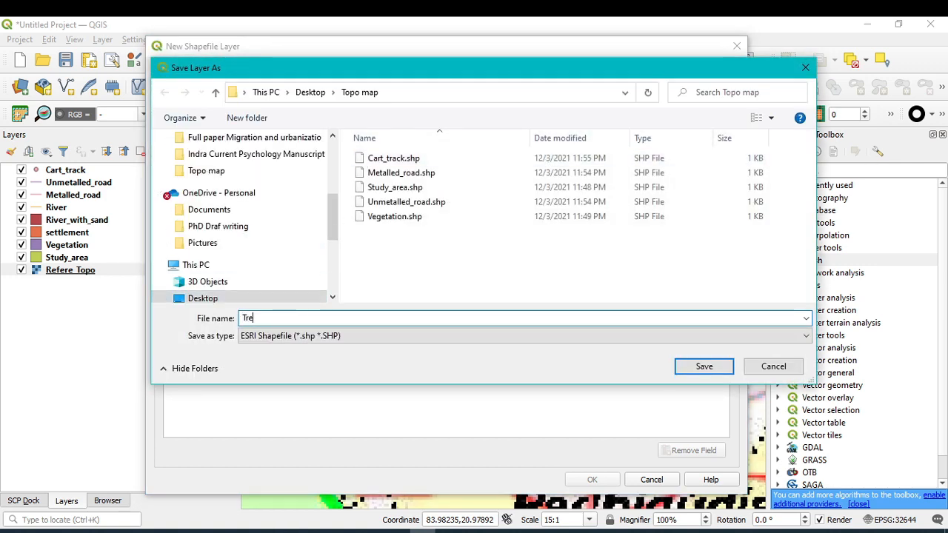
type("e")
left_click(712, 369)
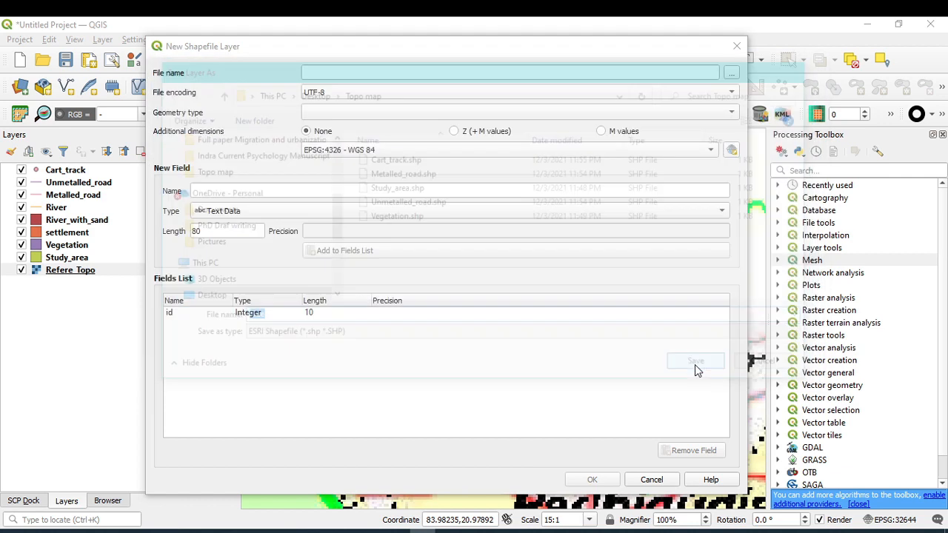
left_click(352, 112)
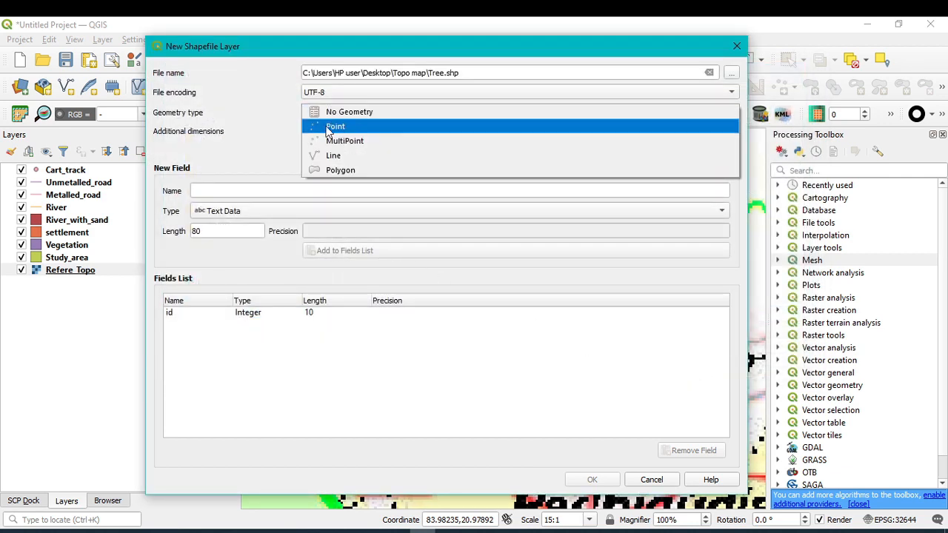
left_click(331, 128)
left_click(593, 480)
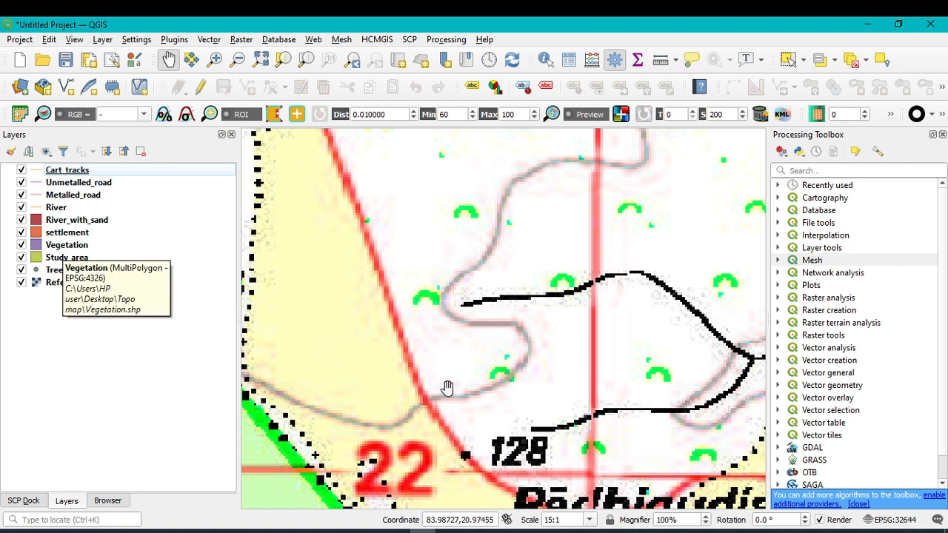
- Start editing the Study_area layer and place a new polygon's first corner where the 57'30" meridian meets the map's northern border line
scroll(446, 382, "up", 3)
scroll(445, 382, "down", 5)
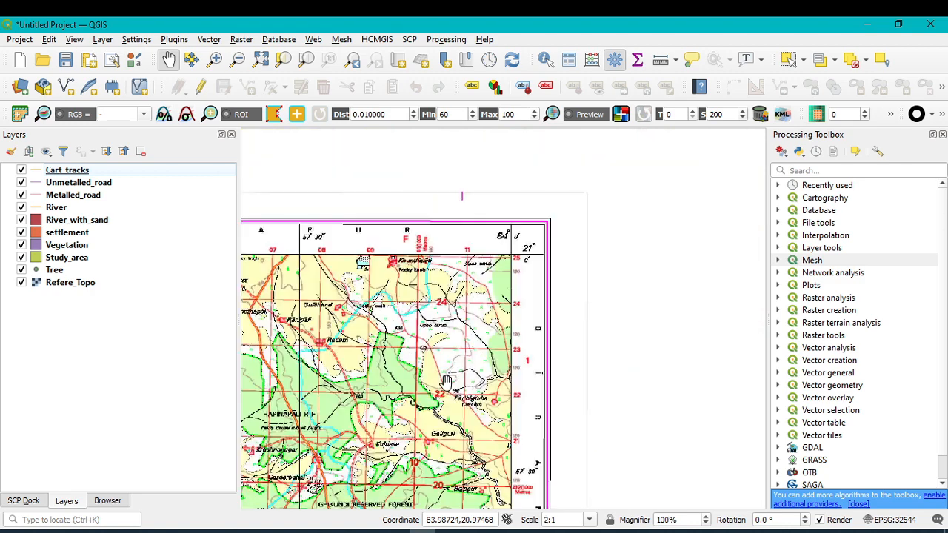
left_click_drag(446, 383, 511, 307)
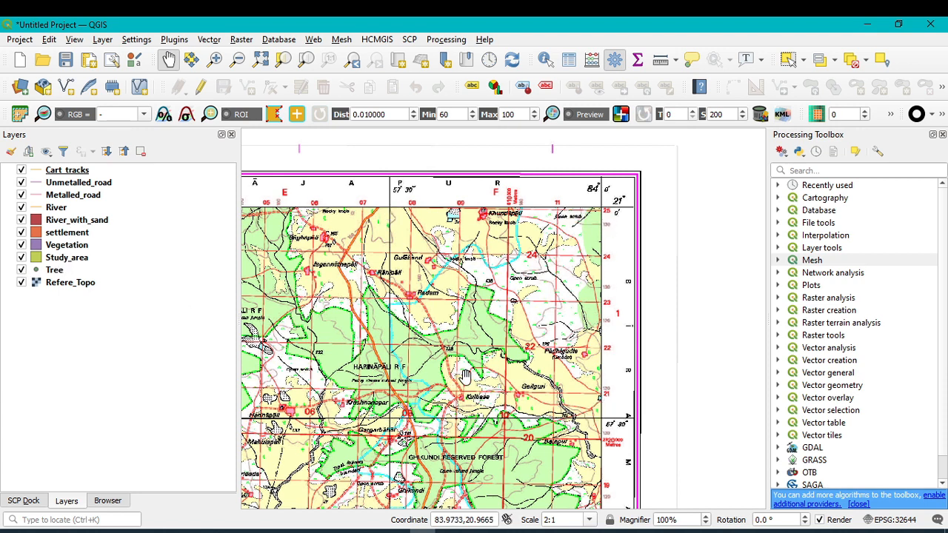
left_click(74, 260)
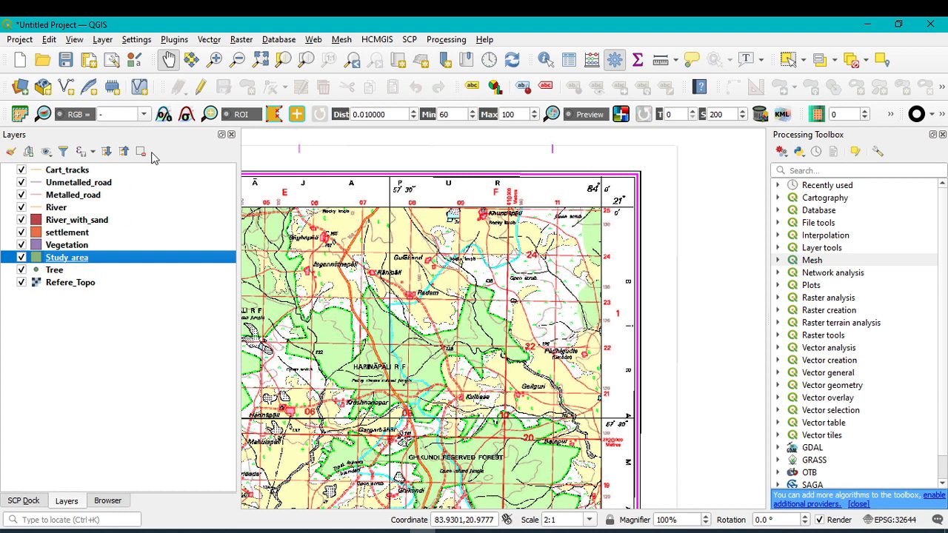
left_click(200, 88)
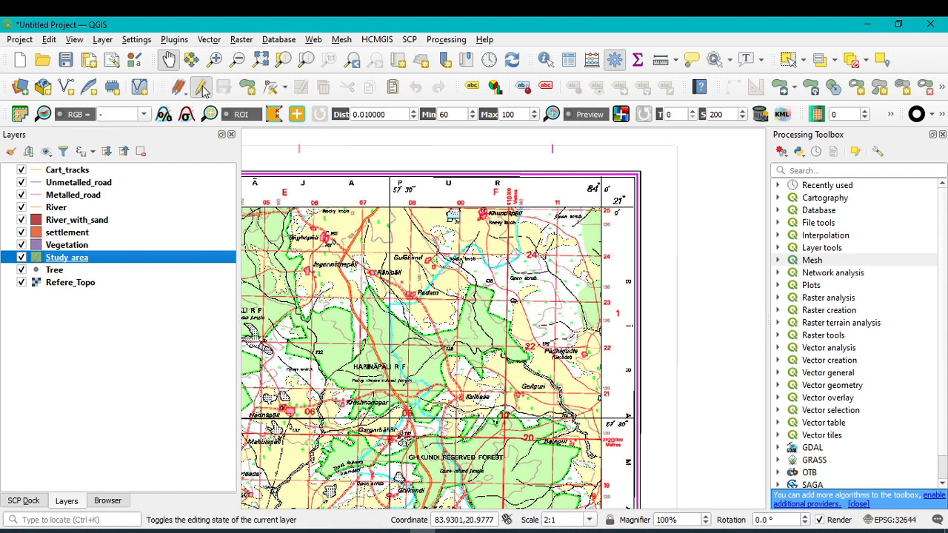
left_click(202, 87)
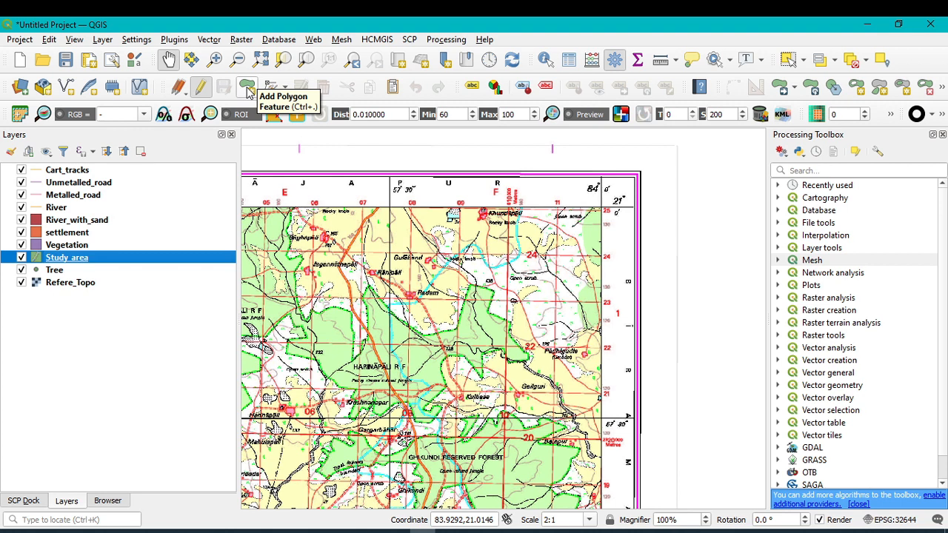
left_click(248, 88)
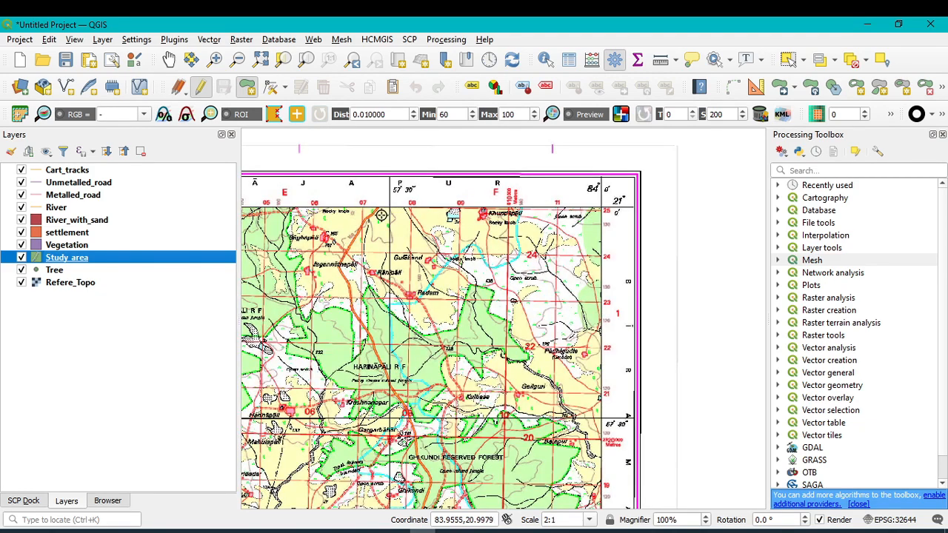
scroll(388, 207, "up", 2)
scroll(388, 208, "up", 3)
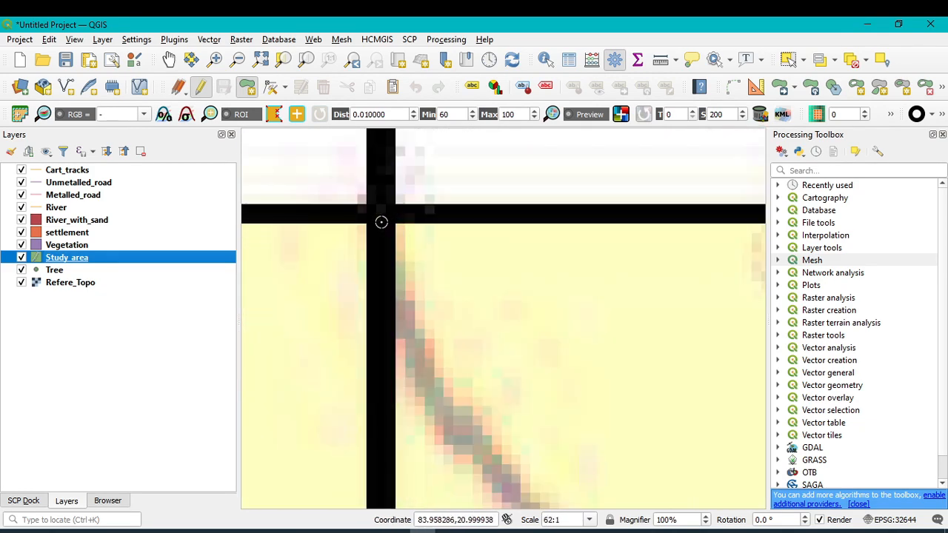
left_click(380, 216)
- Add the study area polygon's two eastern corners, at the 84°0', 21°0' map corner and where the 57'30" parallel meets the eastern border
scroll(419, 215, "down", 2)
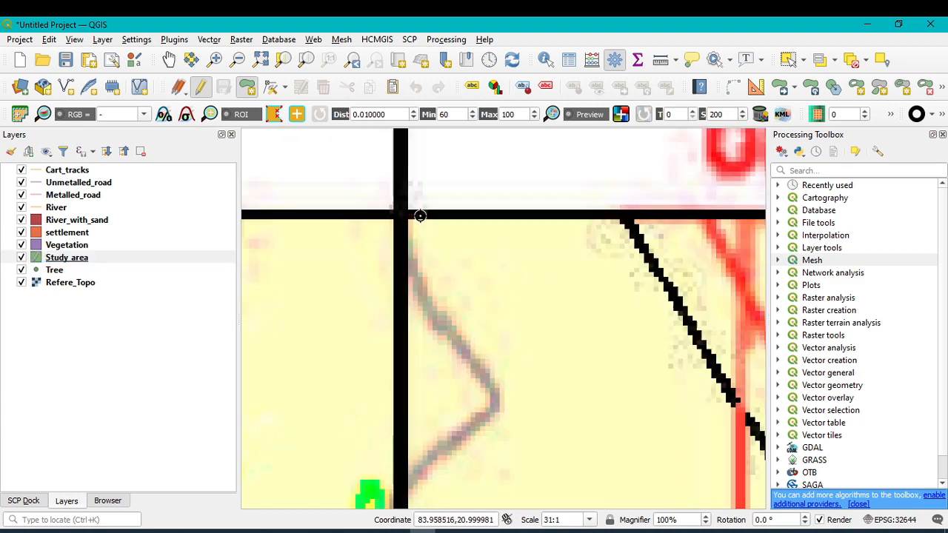
scroll(420, 216, "down", 3)
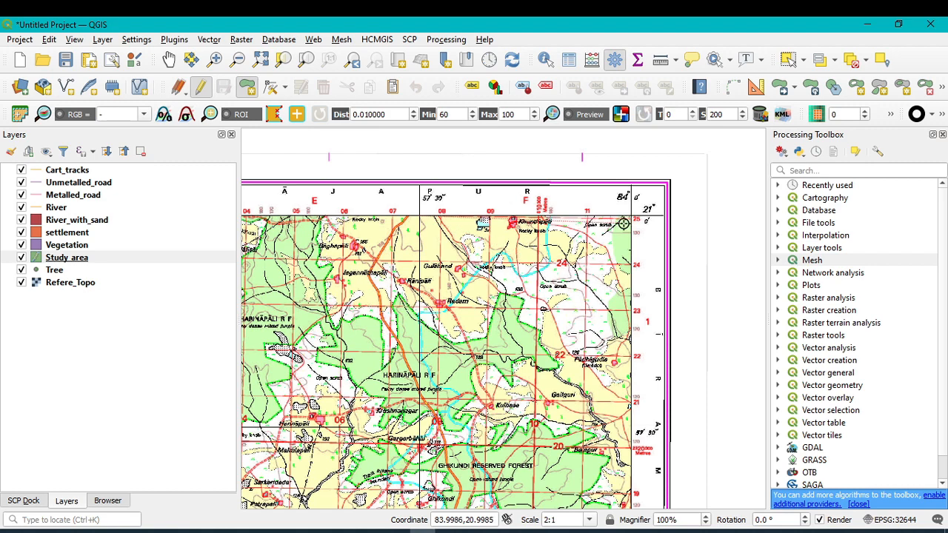
scroll(629, 213, "down", 2)
scroll(637, 206, "up", 4)
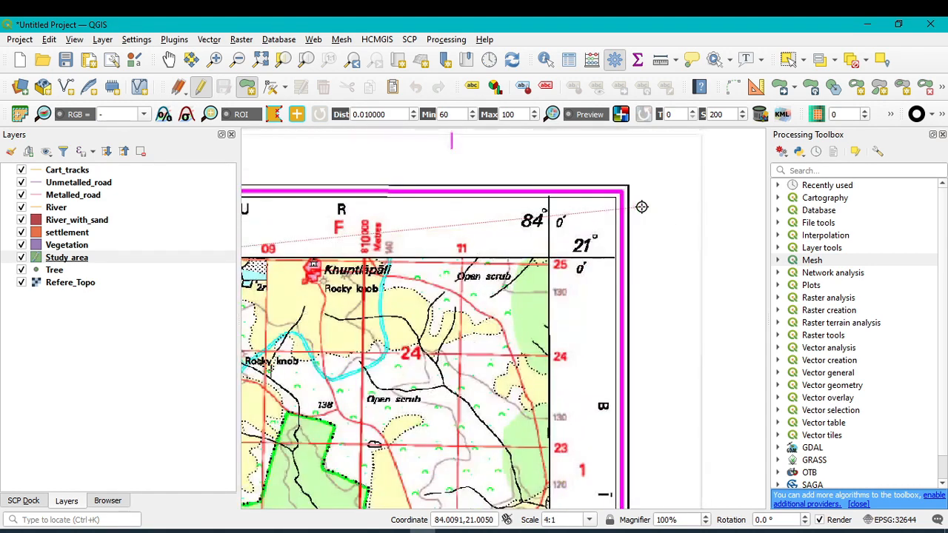
scroll(529, 297, "up", 5)
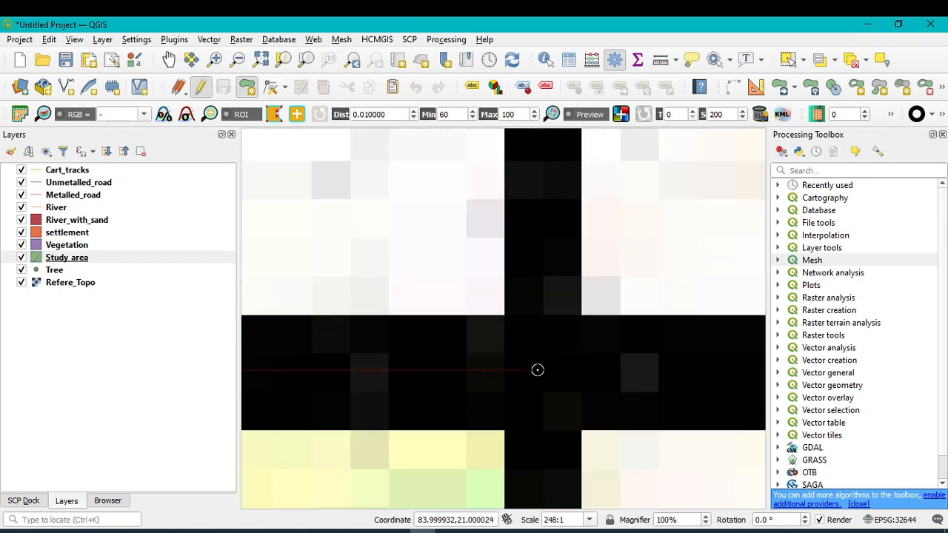
scroll(549, 384, "down", 8)
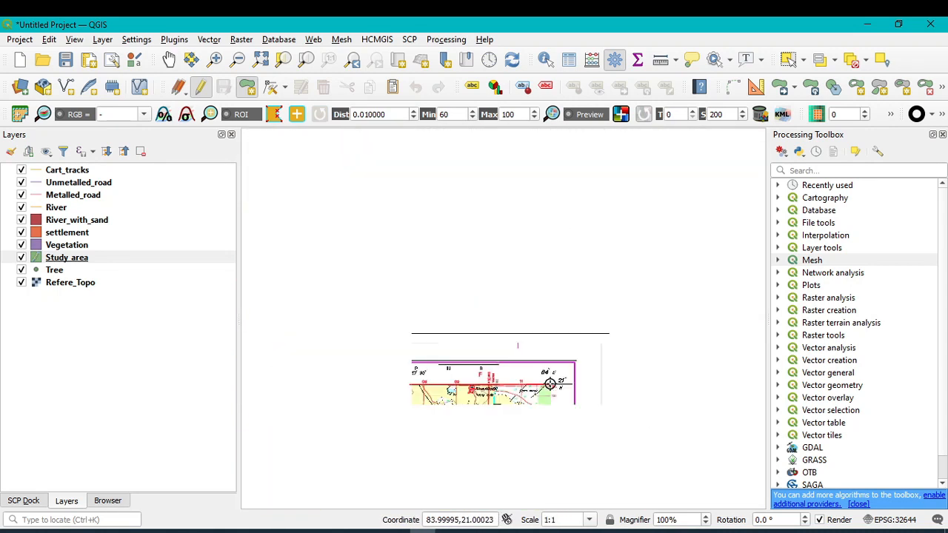
scroll(567, 411, "down", 1)
scroll(590, 444, "up", 5)
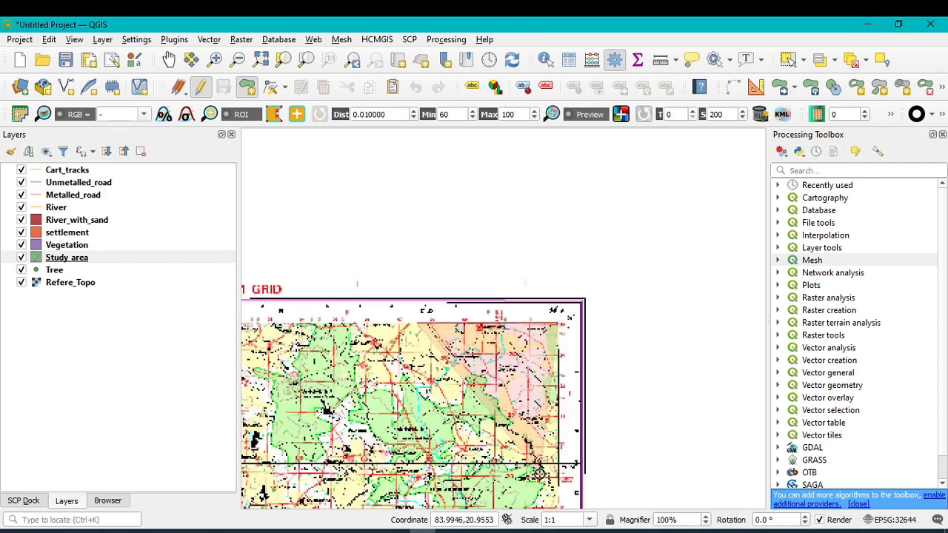
scroll(682, 402, "up", 5)
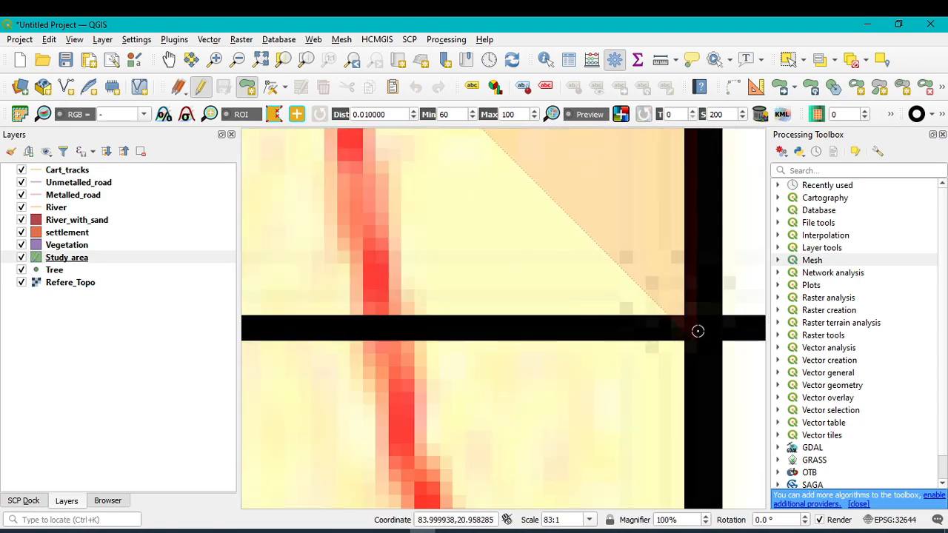
- Add the polygon's southwest corner at the grid-line crossing below Krushnanagar and finish the study area feature with id 1
scroll(694, 333, "down", 10)
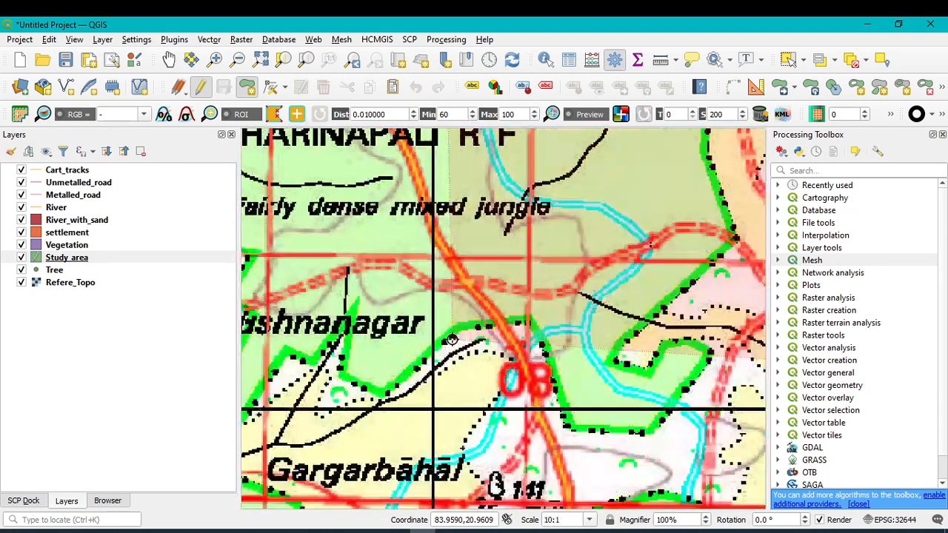
scroll(443, 421, "up", 5)
scroll(445, 419, "up", 6)
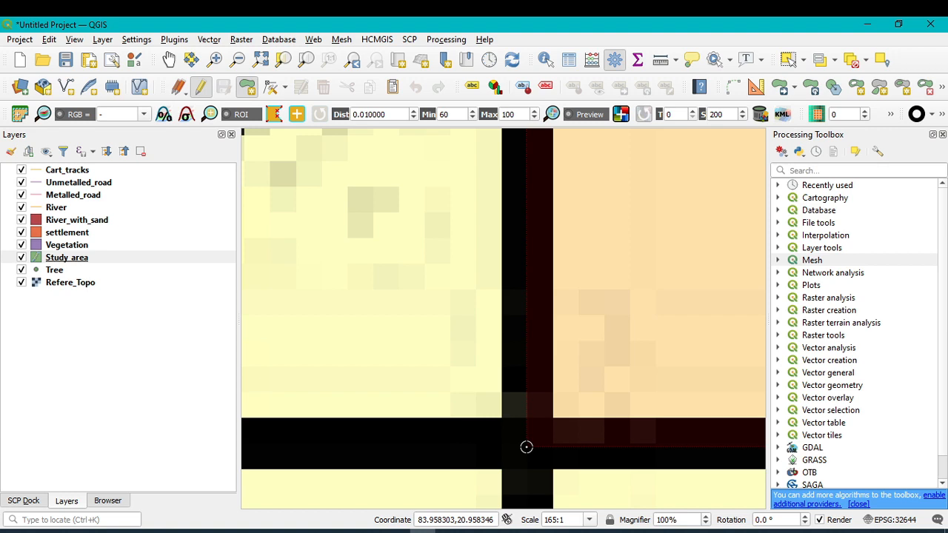
scroll(526, 447, "up", 5)
scroll(526, 446, "down", 12)
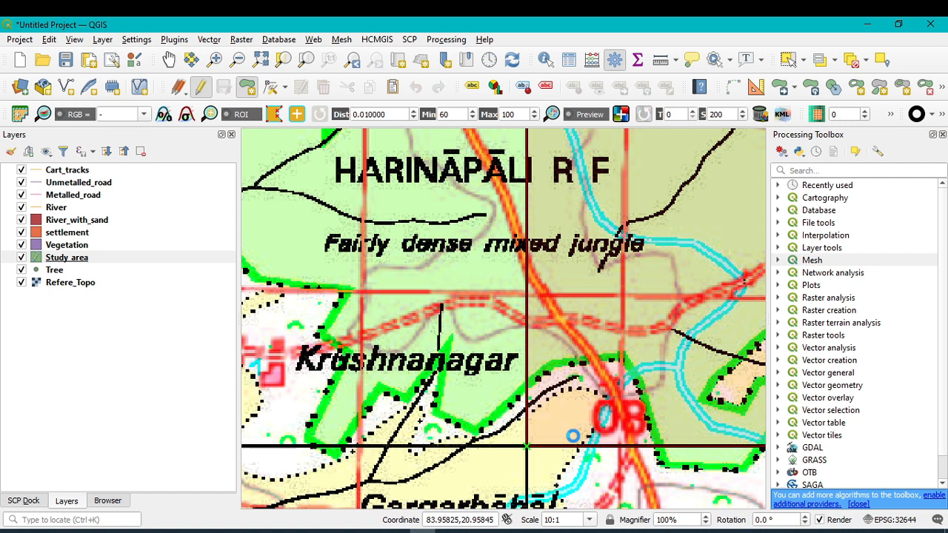
right_click(573, 436)
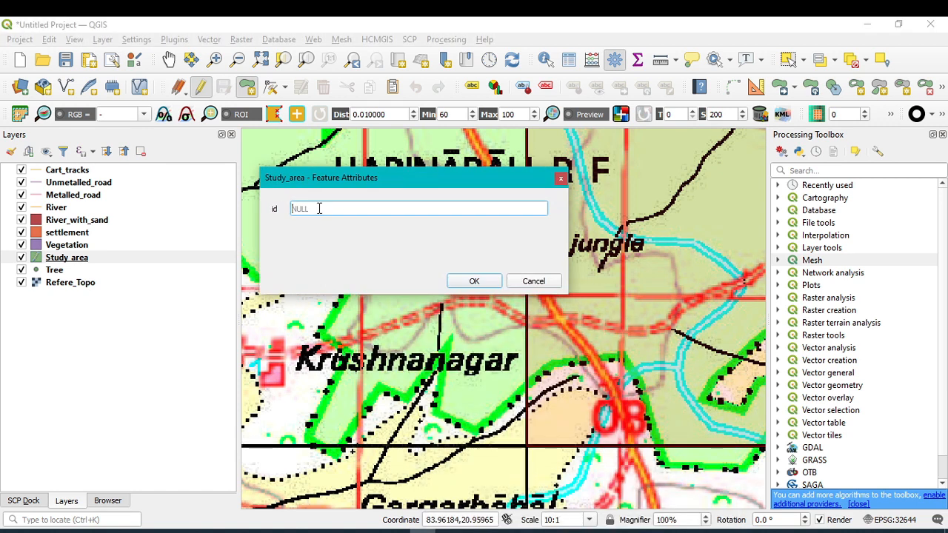
type("1")
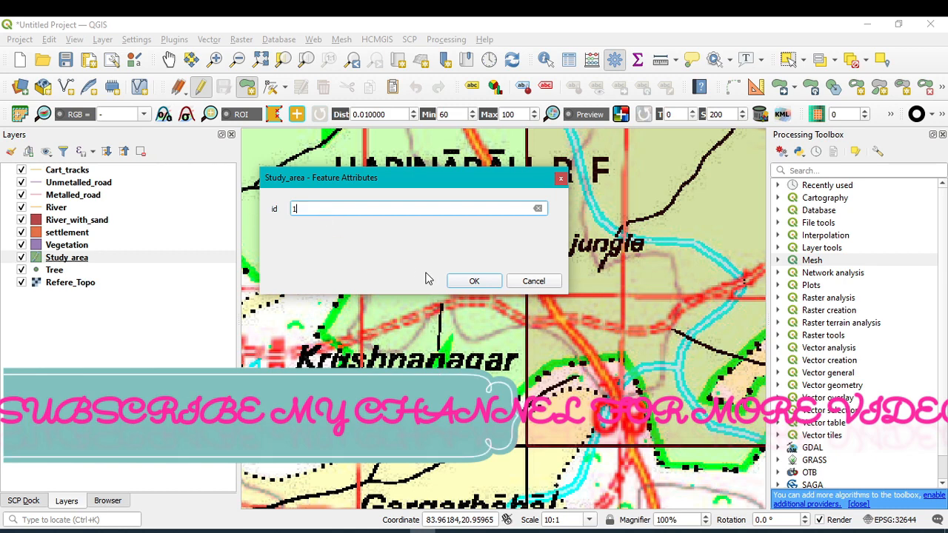
left_click(476, 281)
- Set the Study_area layer's simple fill color to Transparent Fill in its symbology
scroll(495, 352, "up", 10)
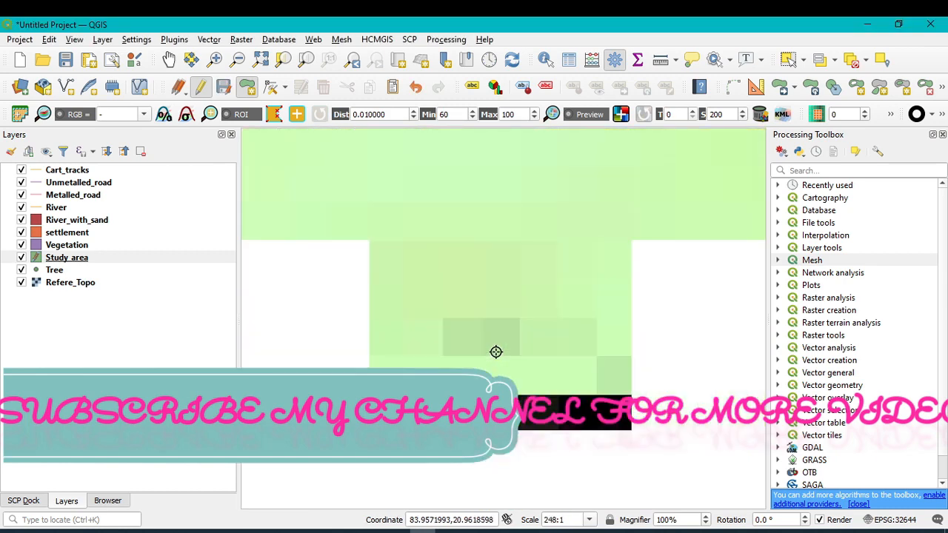
scroll(496, 352, "down", 10)
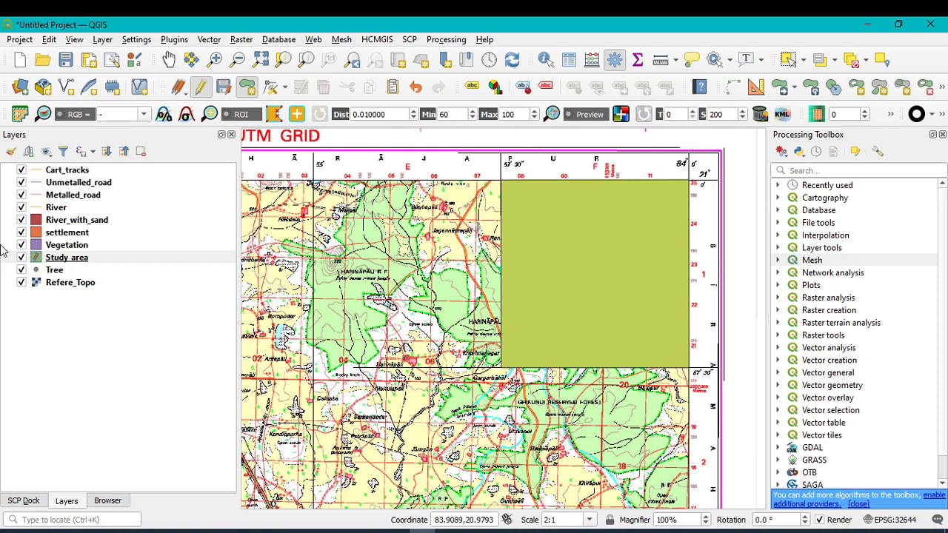
left_click(60, 264)
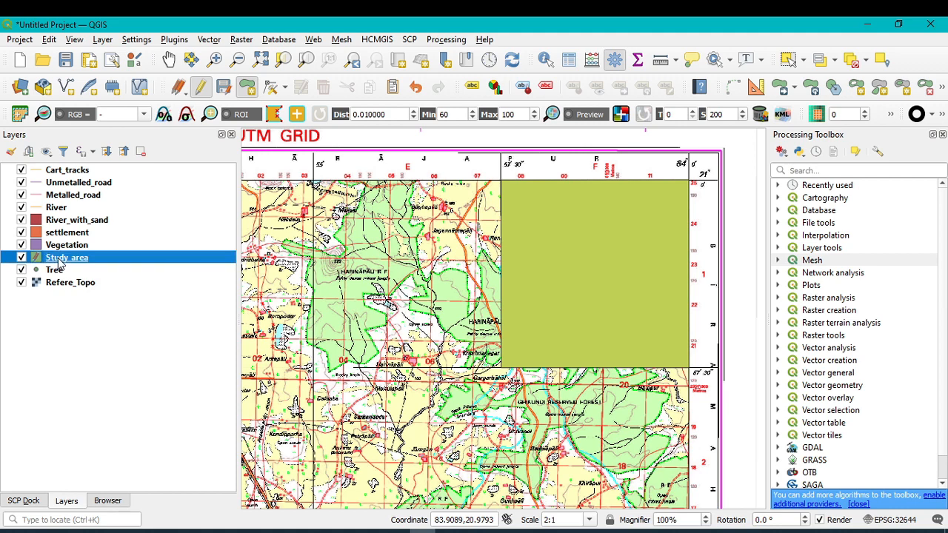
double_click(60, 264)
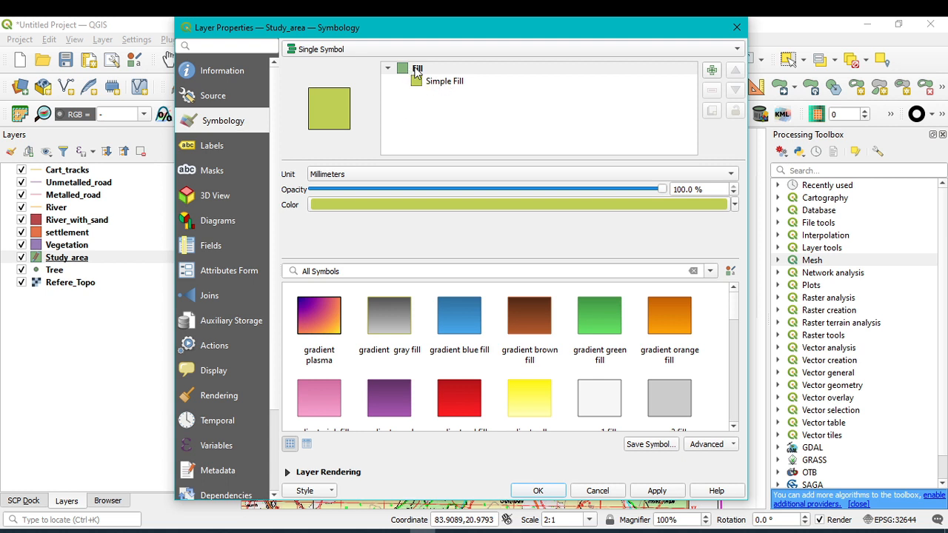
left_click(440, 87)
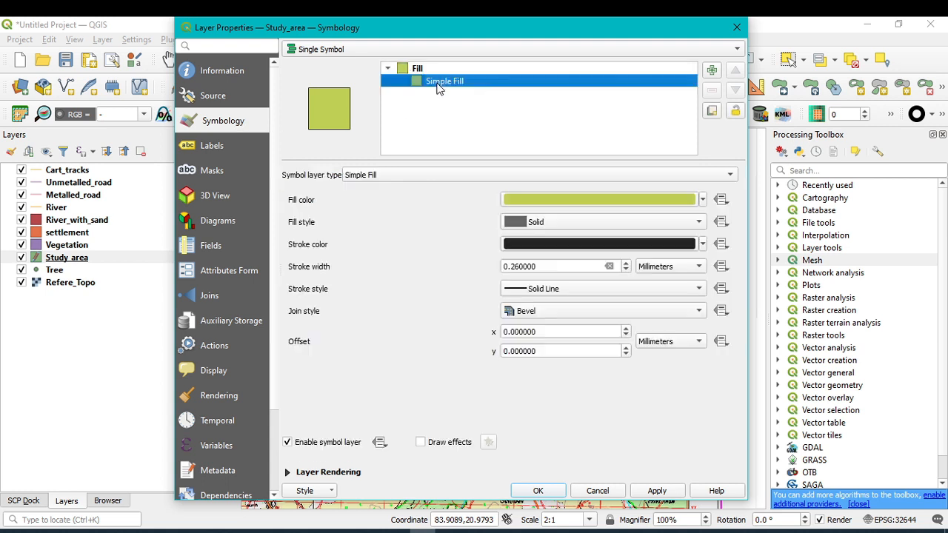
left_click(703, 200)
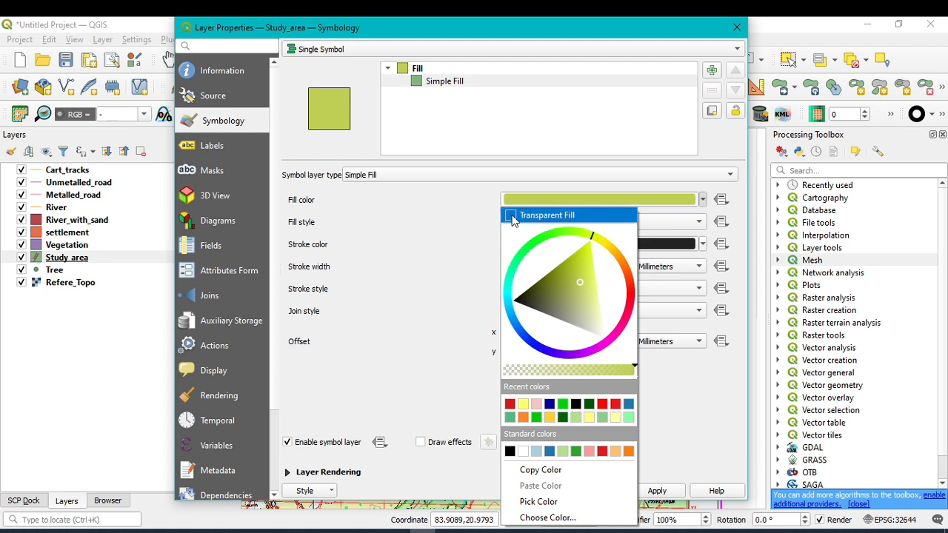
left_click(524, 219)
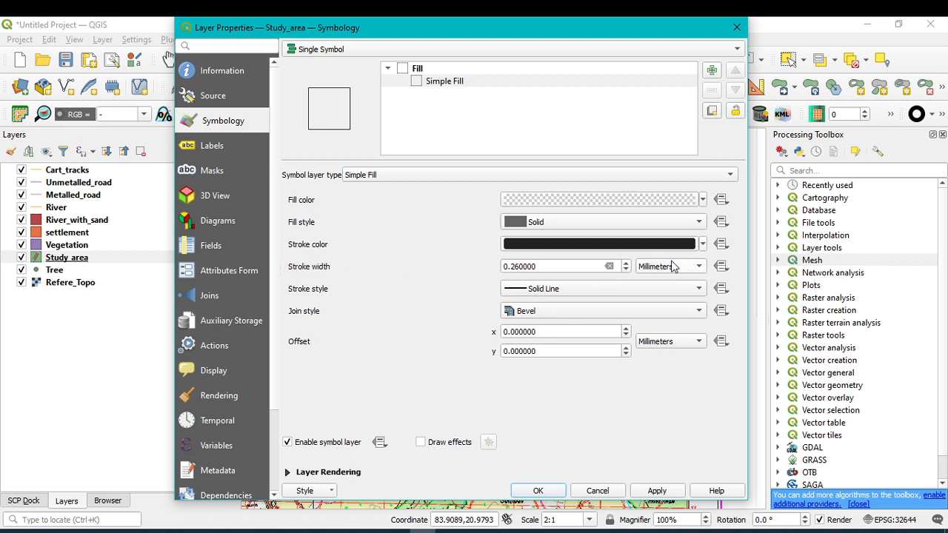
- Set the Study_area outline's stroke width to 0.46 mm and its stroke color to red, and apply the style
left_click(626, 265)
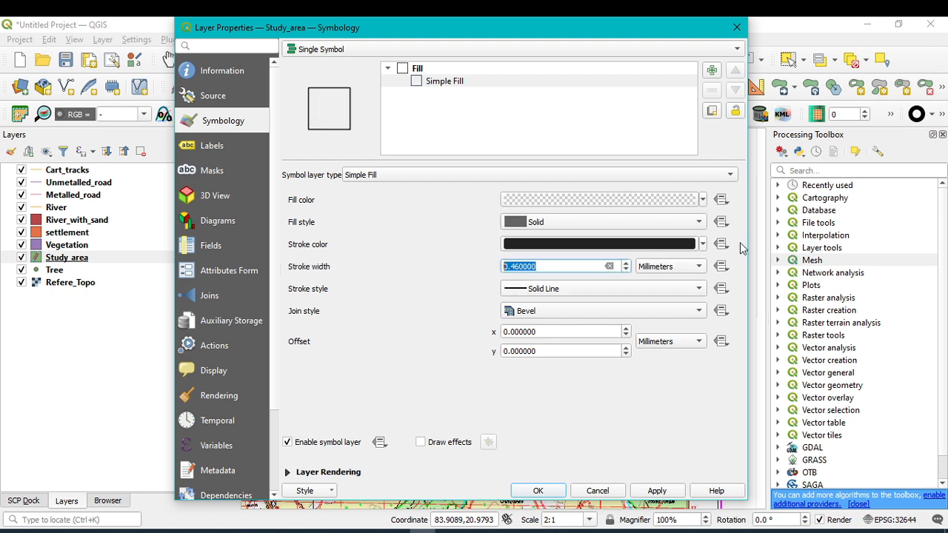
left_click(703, 245)
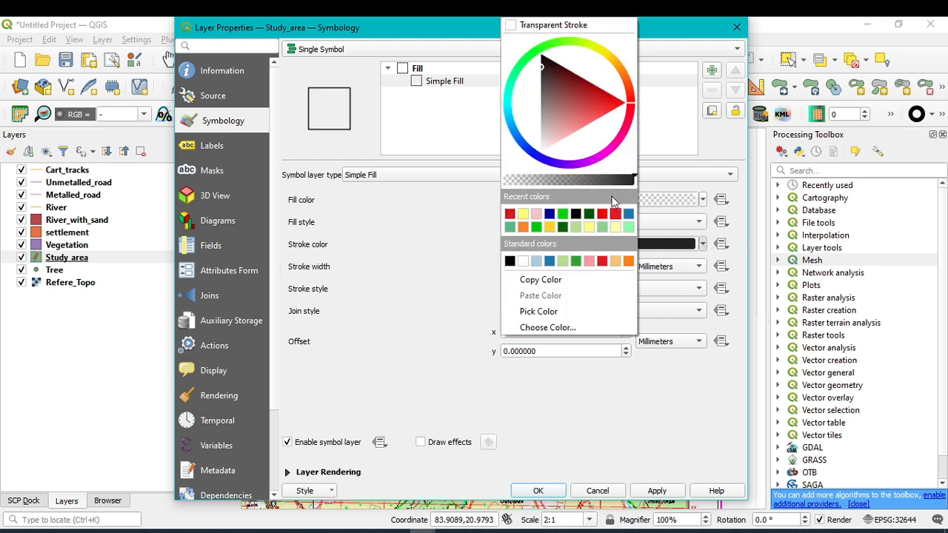
left_click(603, 215)
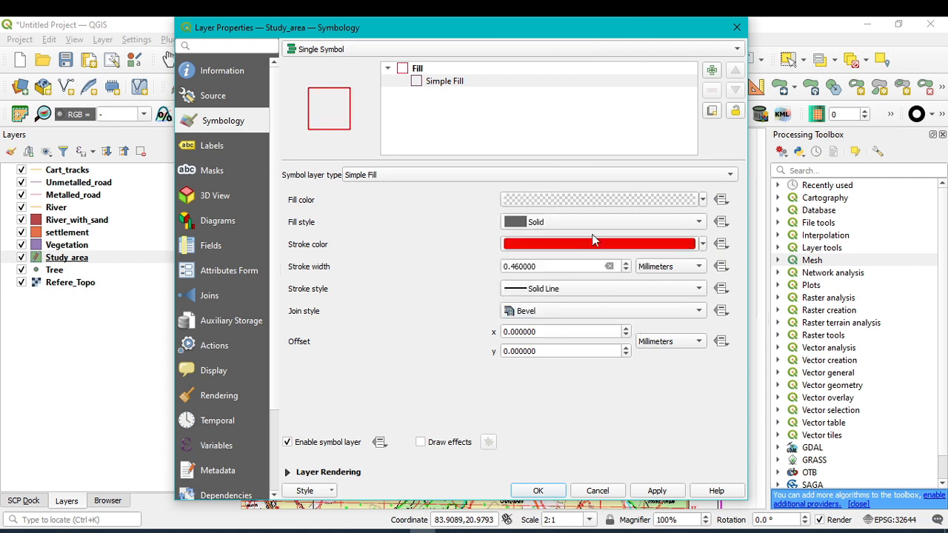
left_click(658, 491)
left_click(557, 493)
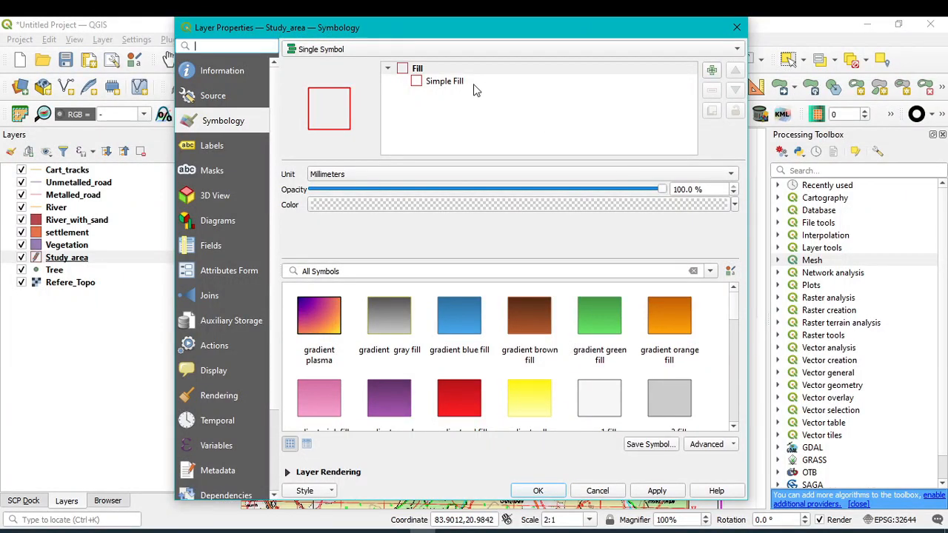
- Change the Study_area outline's stroke color to dark blue and apply the style
left_click(460, 83)
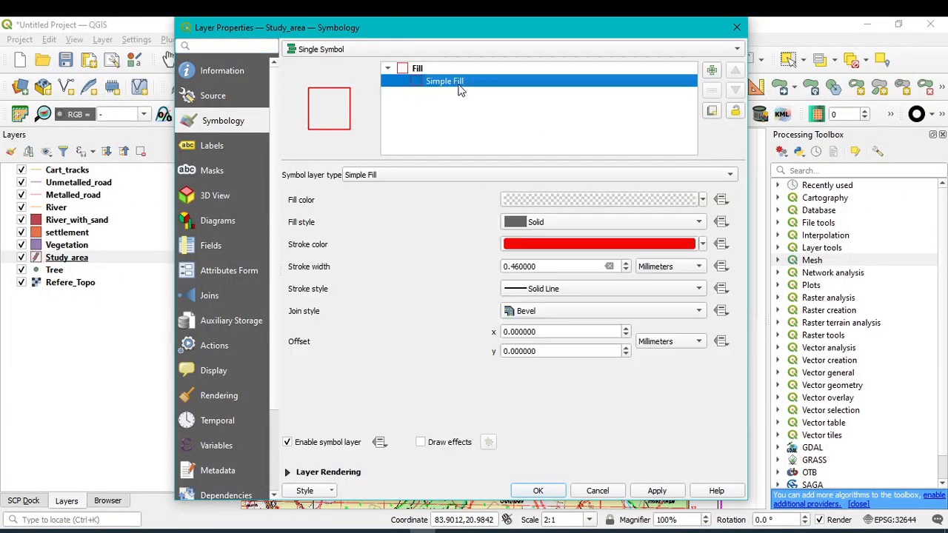
left_click(703, 246)
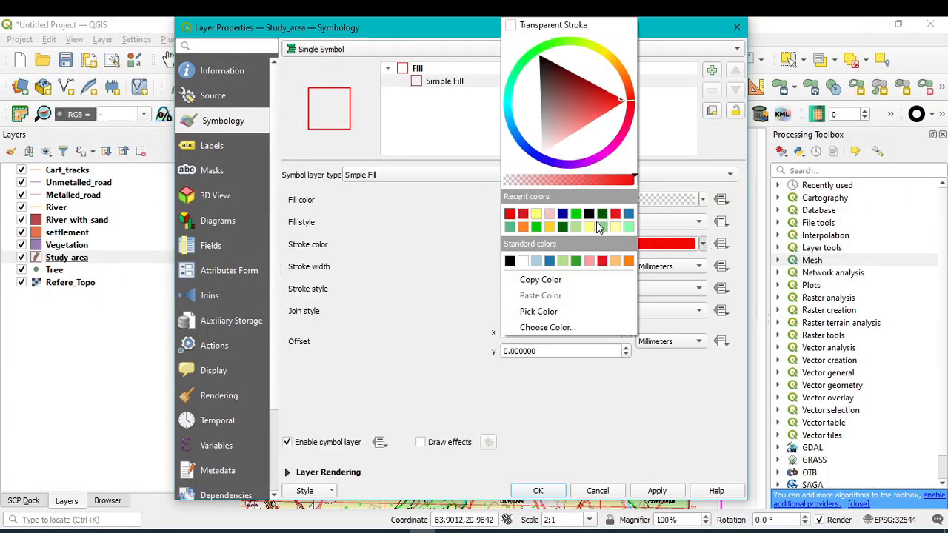
left_click(563, 215)
left_click(657, 490)
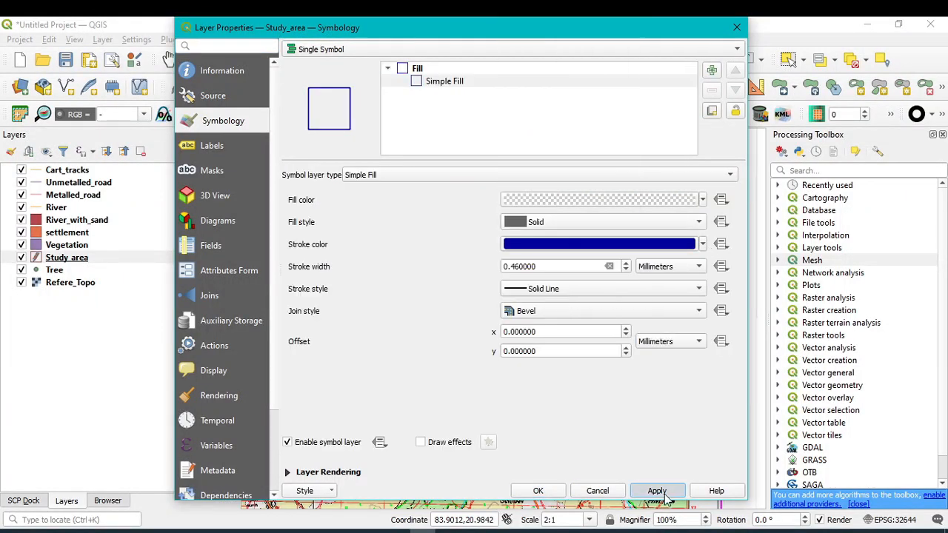
left_click(538, 491)
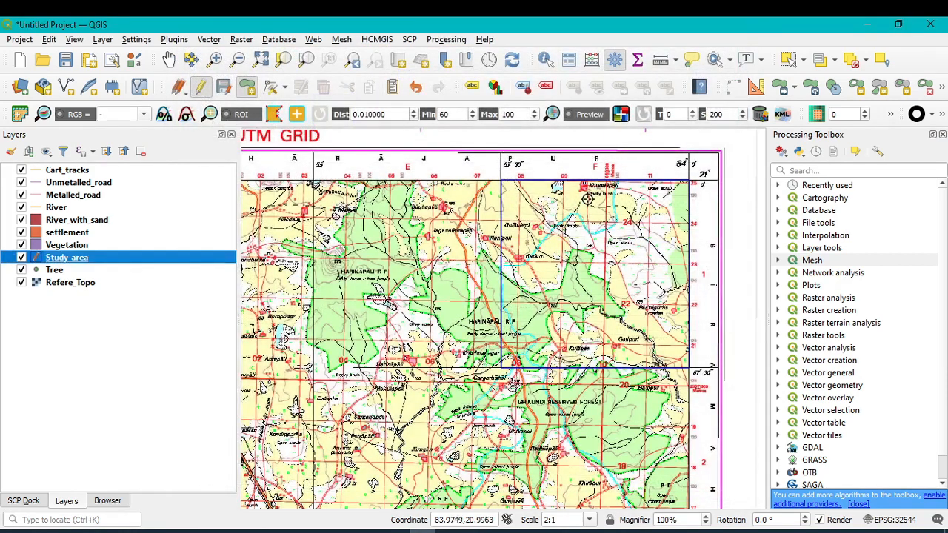
- Save the edits of the Study_area layer
scroll(588, 199, "up", 2)
scroll(584, 208, "down", 1)
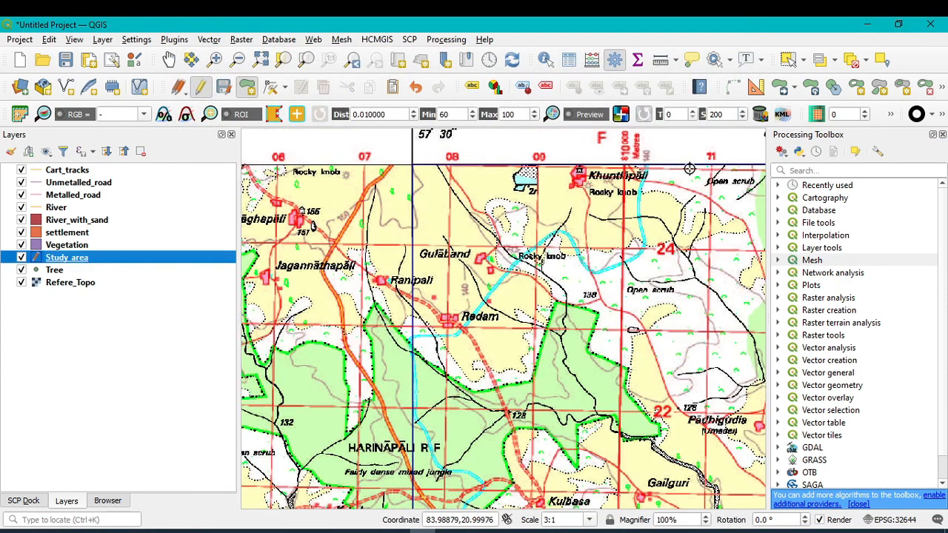
scroll(560, 398, "down", 1)
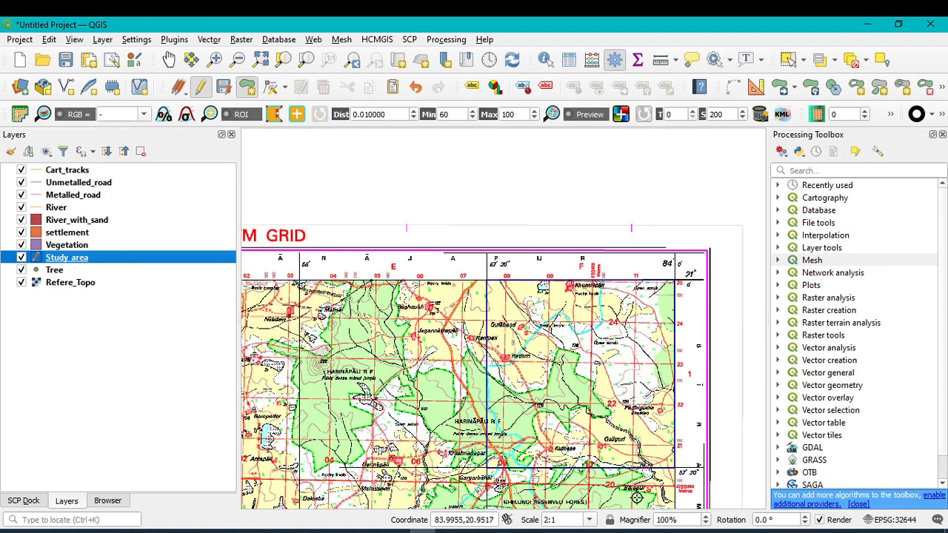
scroll(675, 467, "up", 1)
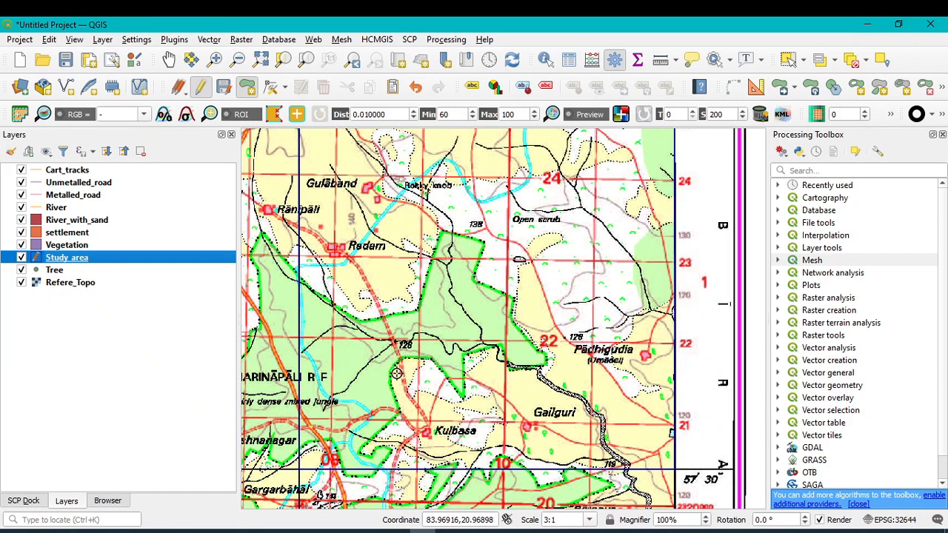
left_click(57, 247)
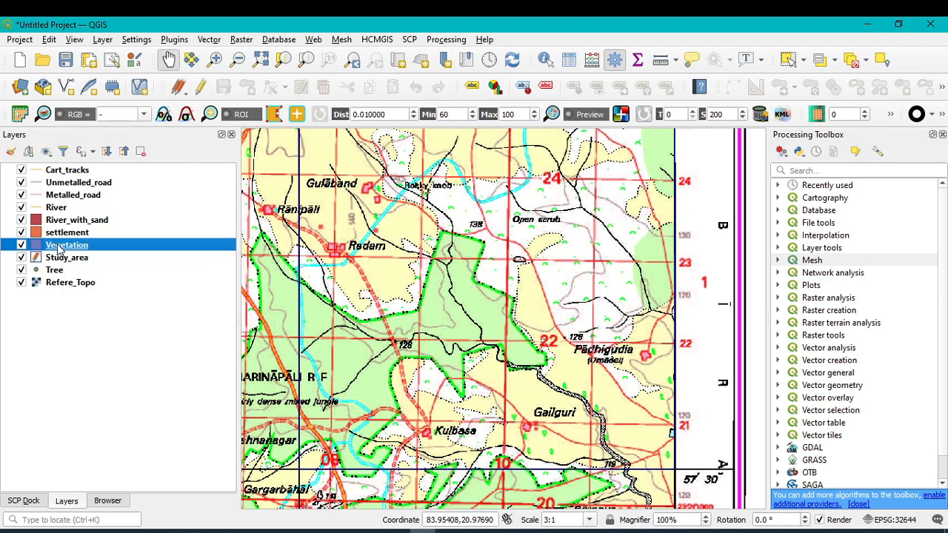
left_click(52, 260)
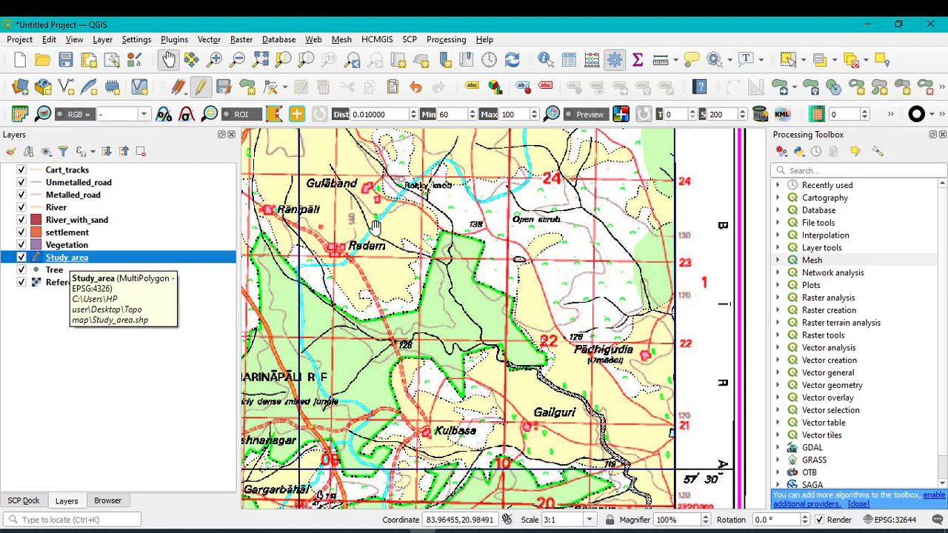
left_click(224, 88)
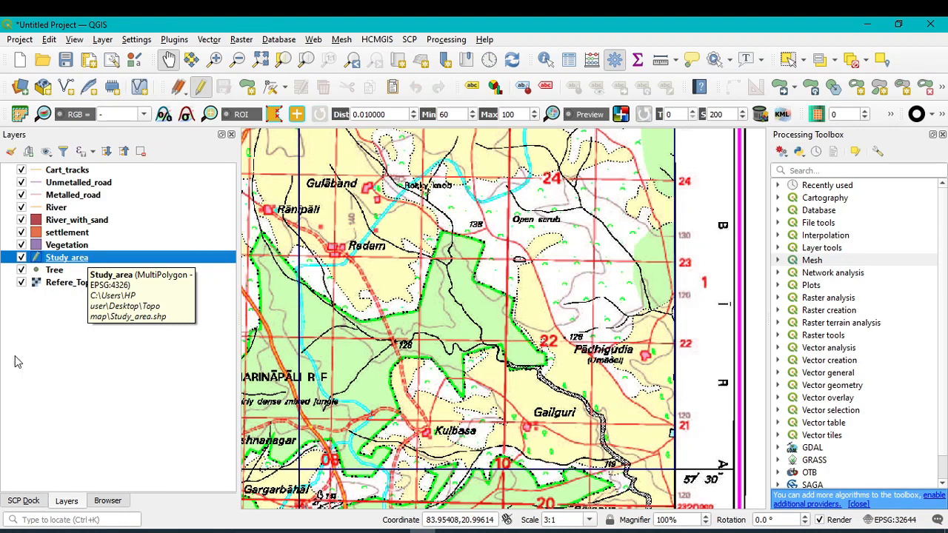
- Start editing the Vegetation layer and place a new polygon's first vertex where the green forest boundary crosses the study area's western edge
left_click(64, 248)
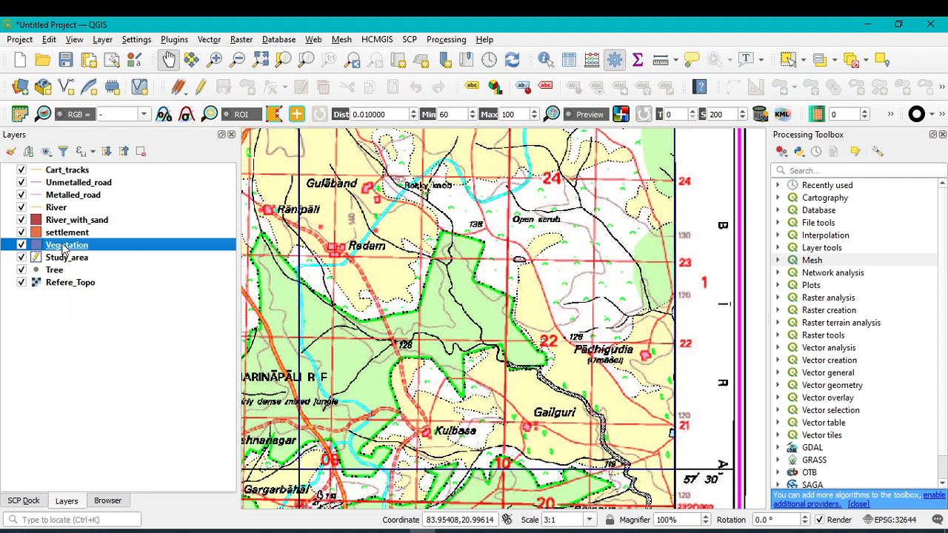
double_click(52, 249)
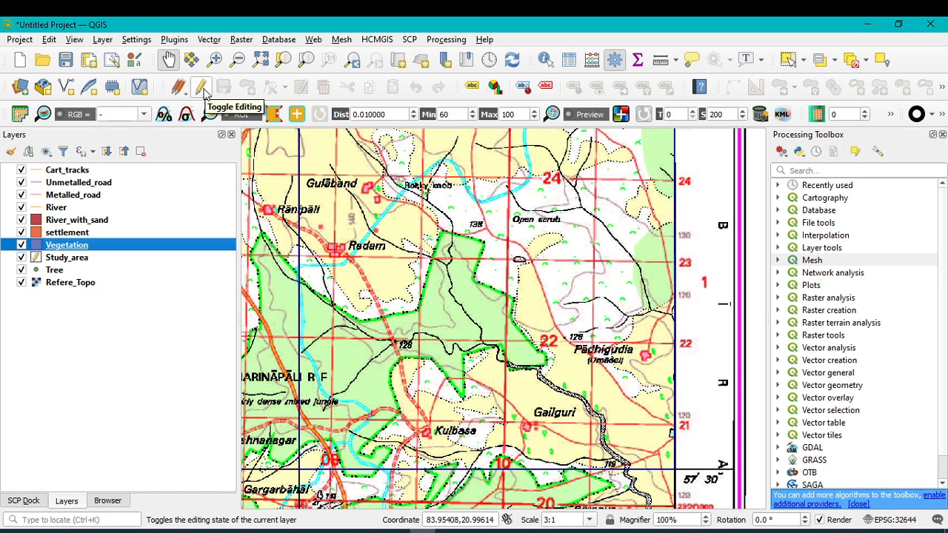
left_click(201, 88)
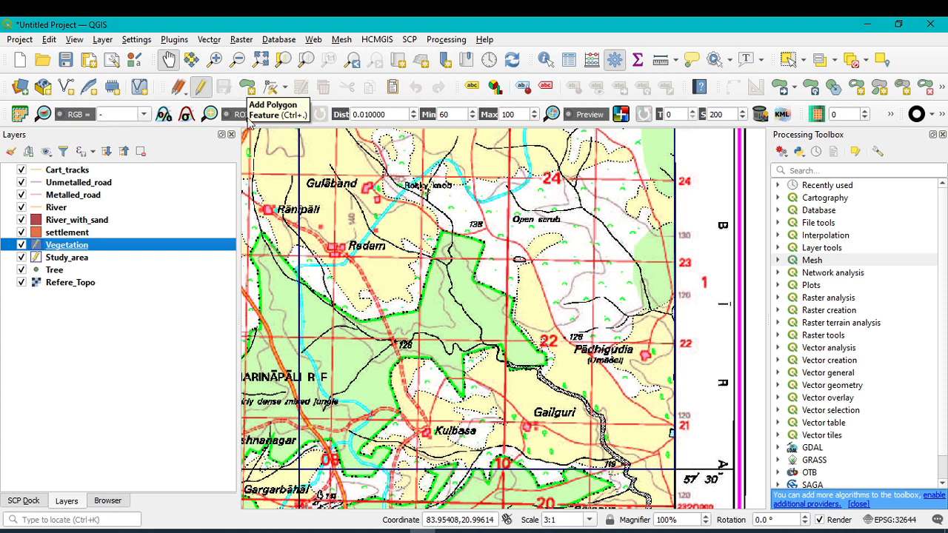
left_click(249, 88)
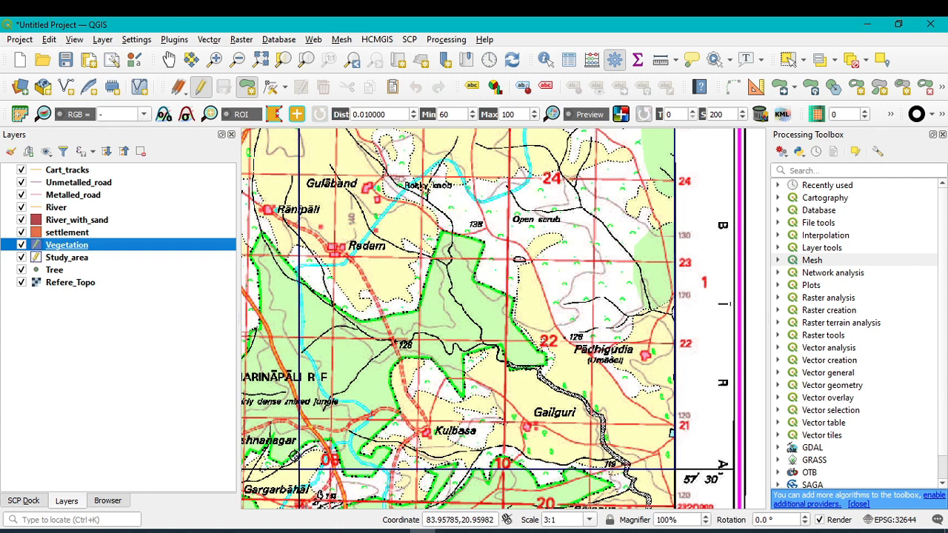
scroll(296, 457, "down", 2)
scroll(296, 456, "up", 5)
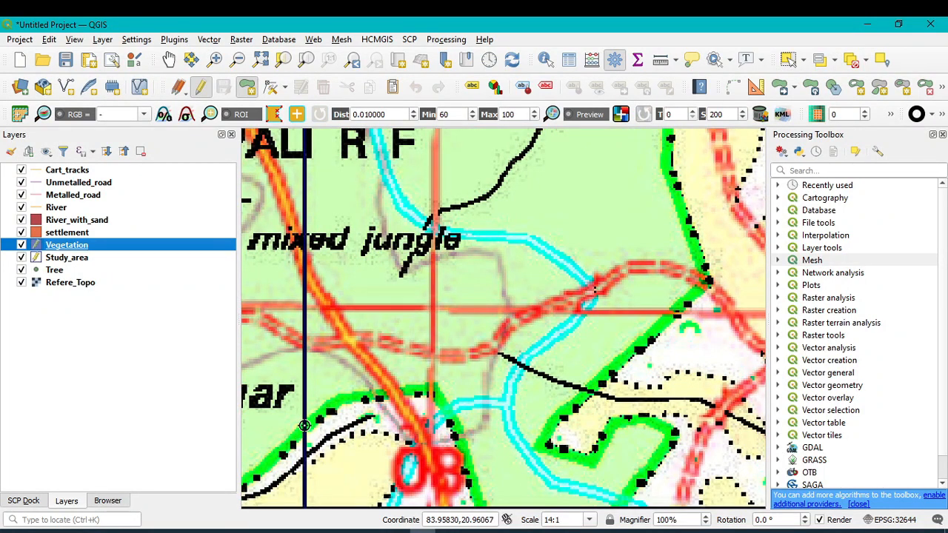
left_click(305, 426)
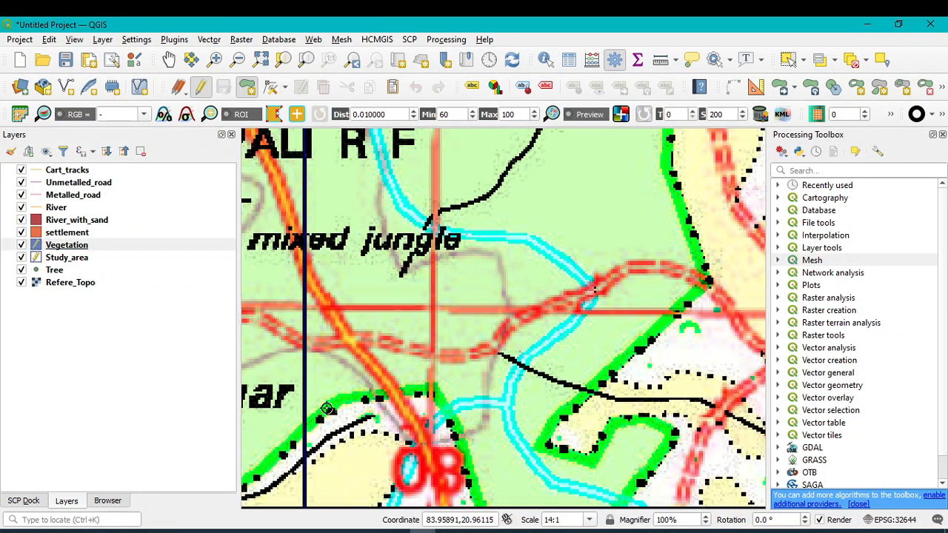
- Trace the Vegetation polygon along the forest boundary around grid label 08, down to the study area's southern edge
left_click(387, 395)
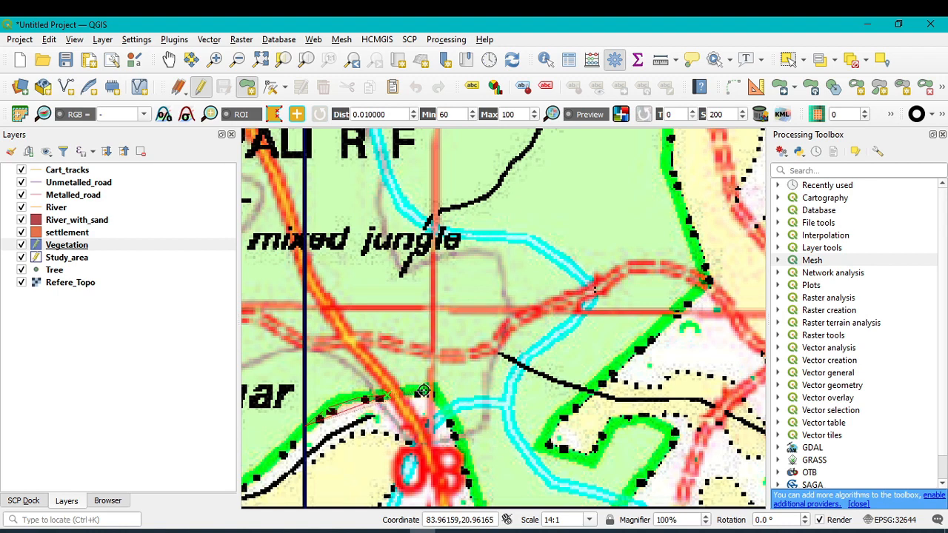
left_click(432, 389)
left_click(446, 406)
left_click(455, 433)
left_click(468, 469)
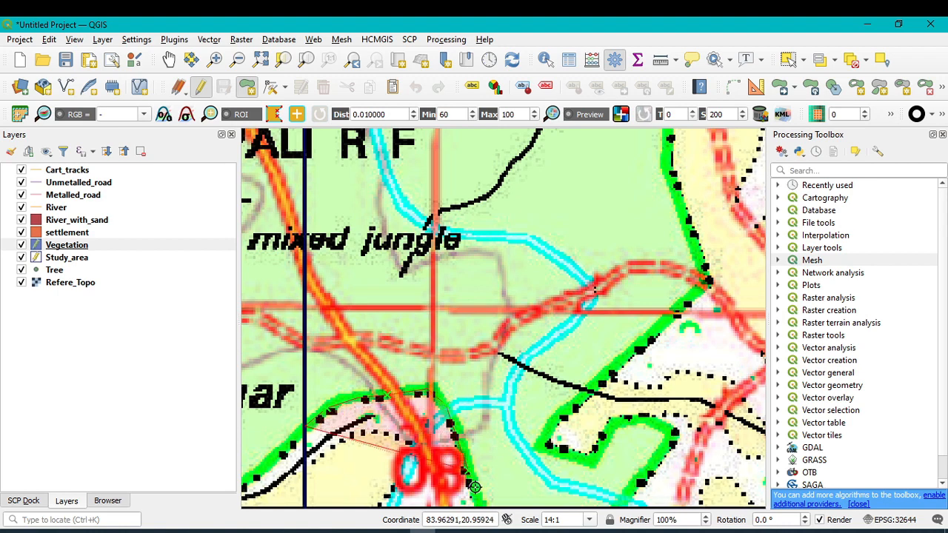
left_click(477, 495)
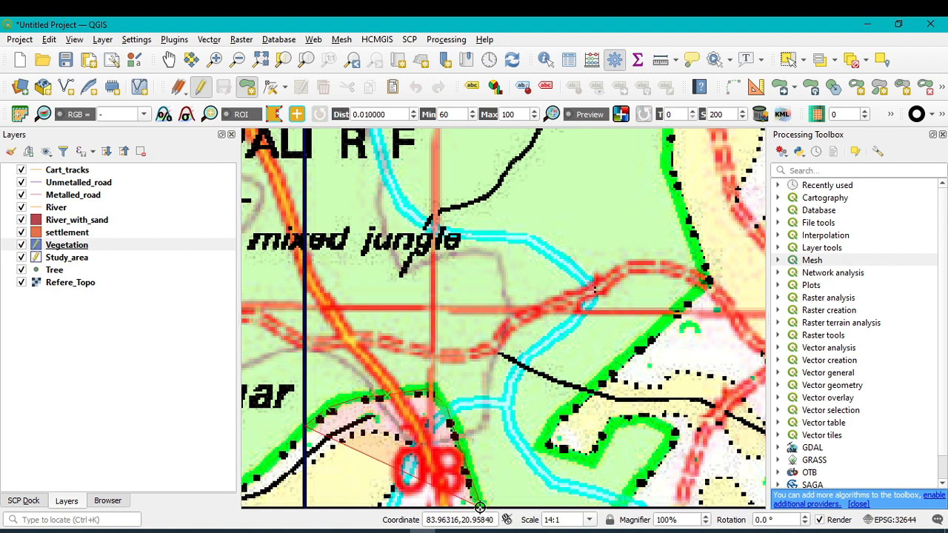
scroll(480, 508, "up", 5)
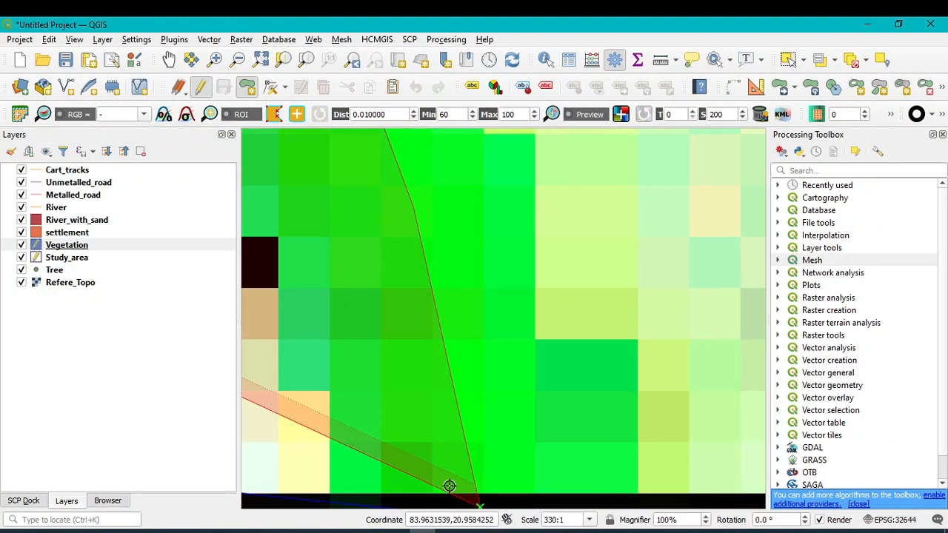
- Extend the Vegetation polygon along the study area's southern edge to the next forest boundary crossing east of the blue stream
scroll(644, 465, "down", 2)
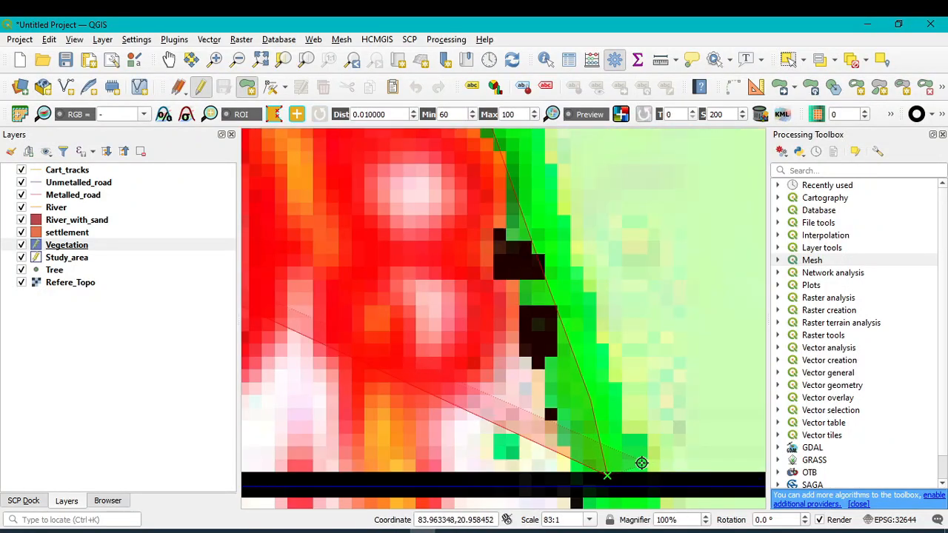
scroll(628, 461, "down", 2)
scroll(617, 455, "up", 3)
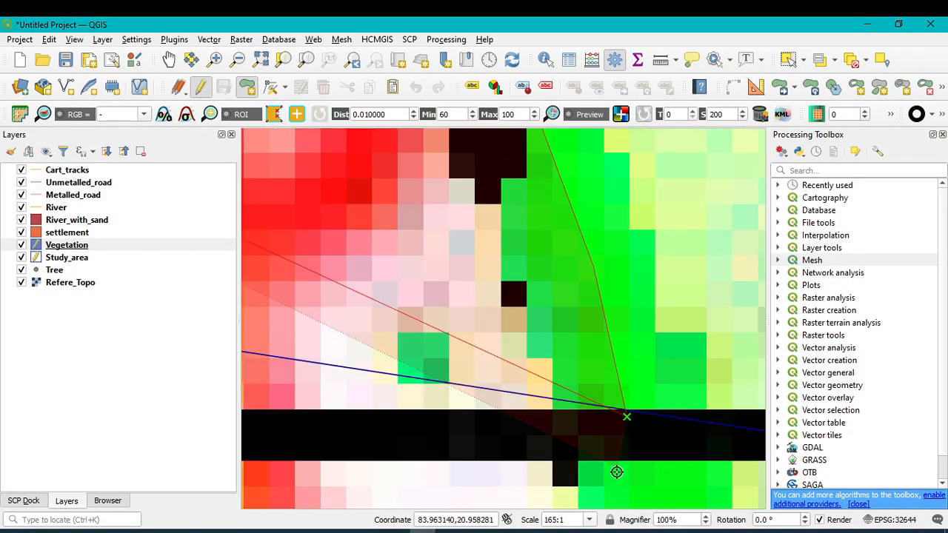
scroll(555, 426, "up", 3)
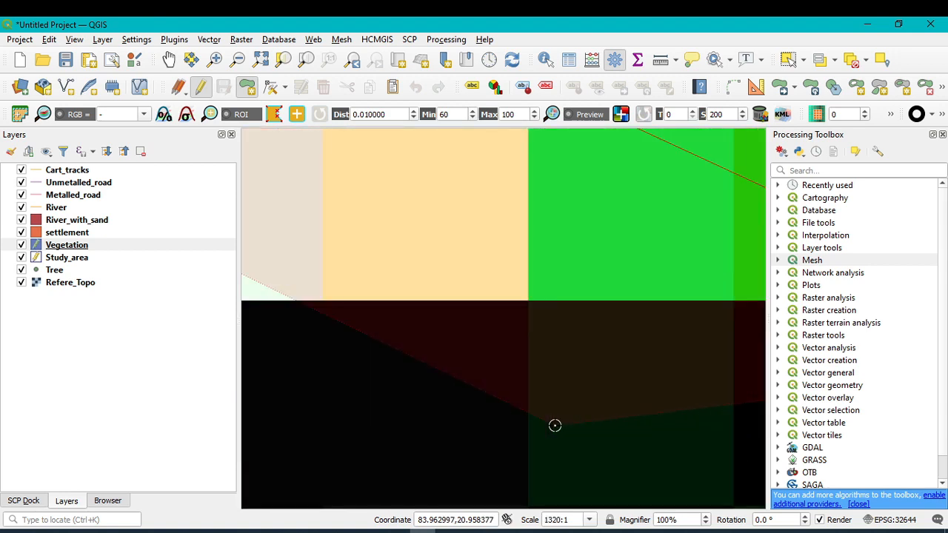
scroll(555, 424, "down", 6)
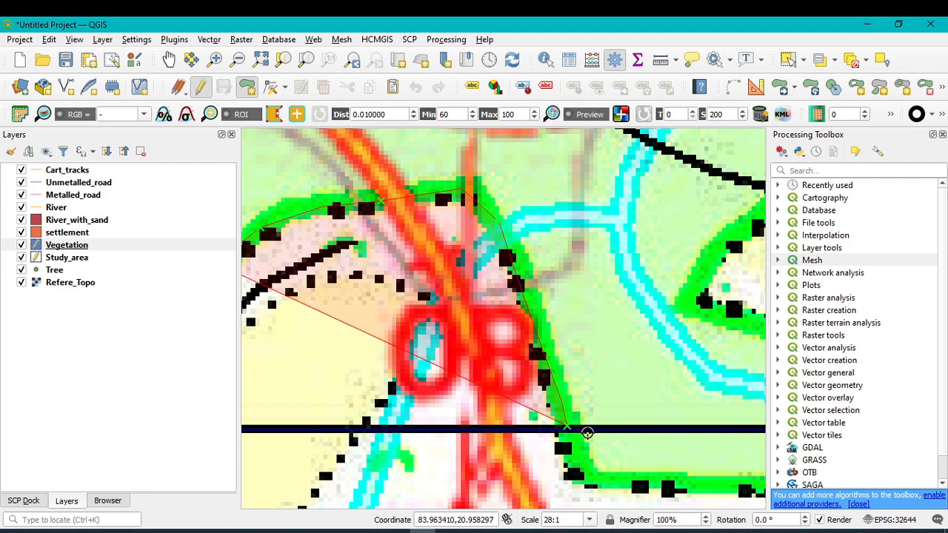
scroll(658, 431, "up", 1)
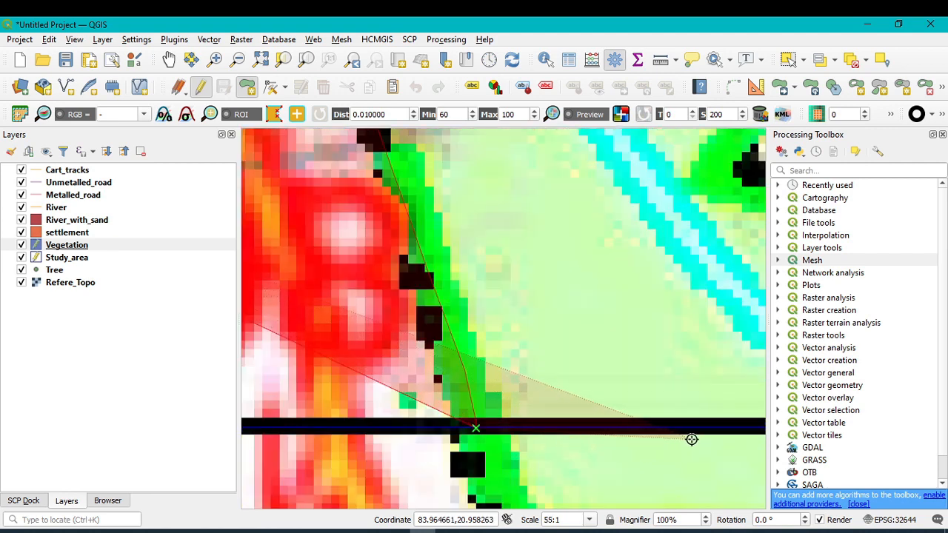
scroll(682, 438, "up", 2)
scroll(663, 437, "down", 1)
scroll(657, 438, "down", 1)
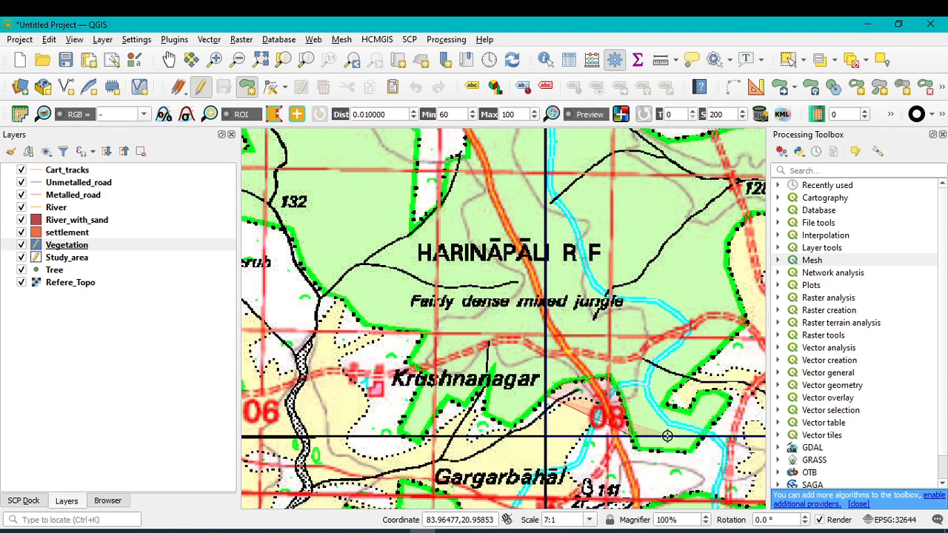
scroll(568, 436, "down", 1)
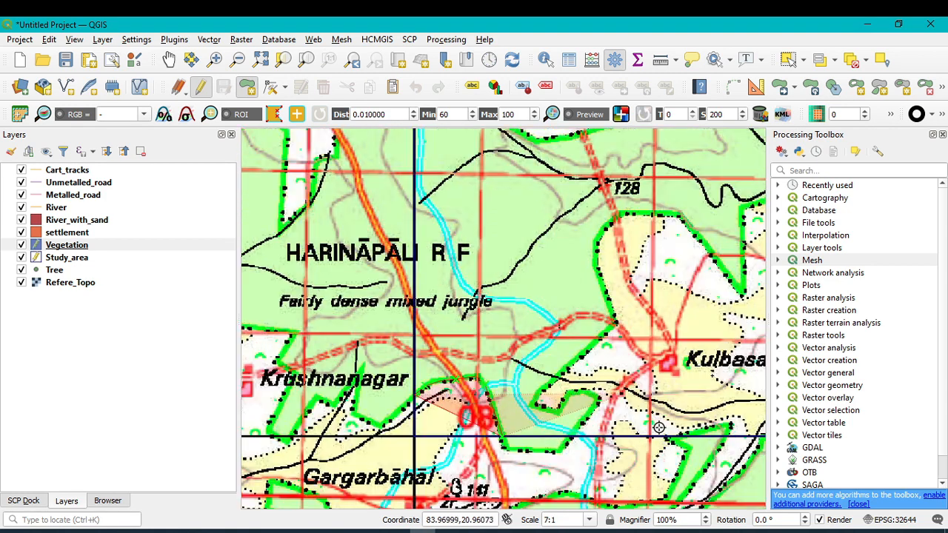
scroll(560, 439, "up", 2)
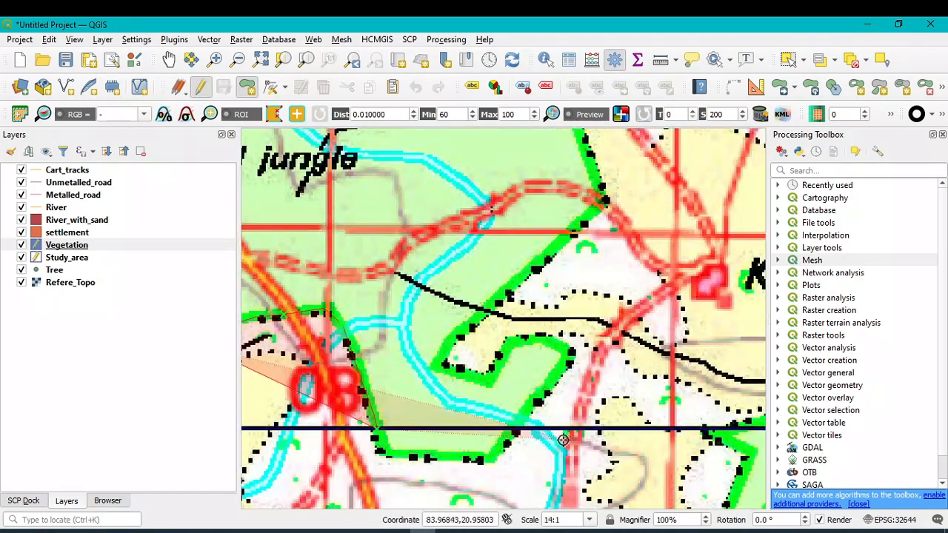
left_click(513, 429)
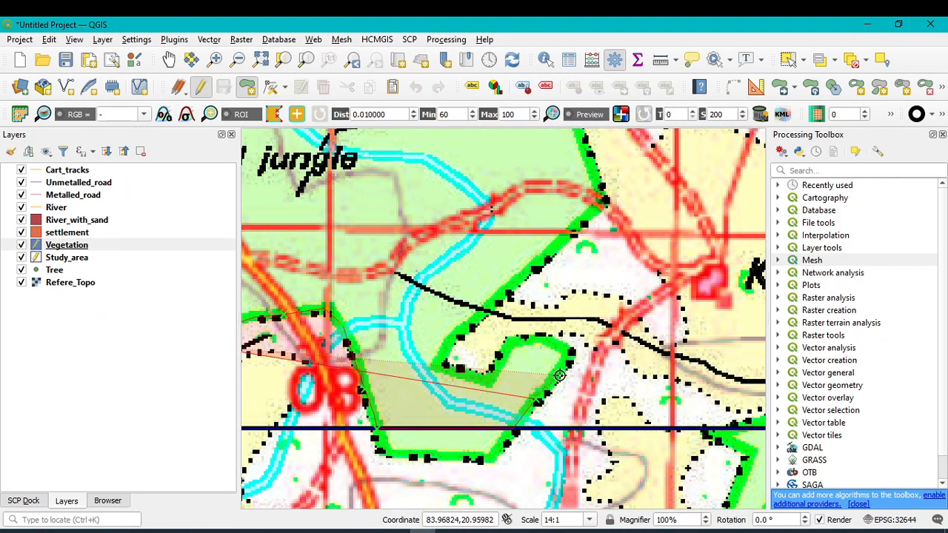
- Trace the polygon around the hook-shaped forest strip and northeast along the boundary to the corner at the dashed red track
left_click(568, 351)
left_click(532, 337)
left_click(498, 356)
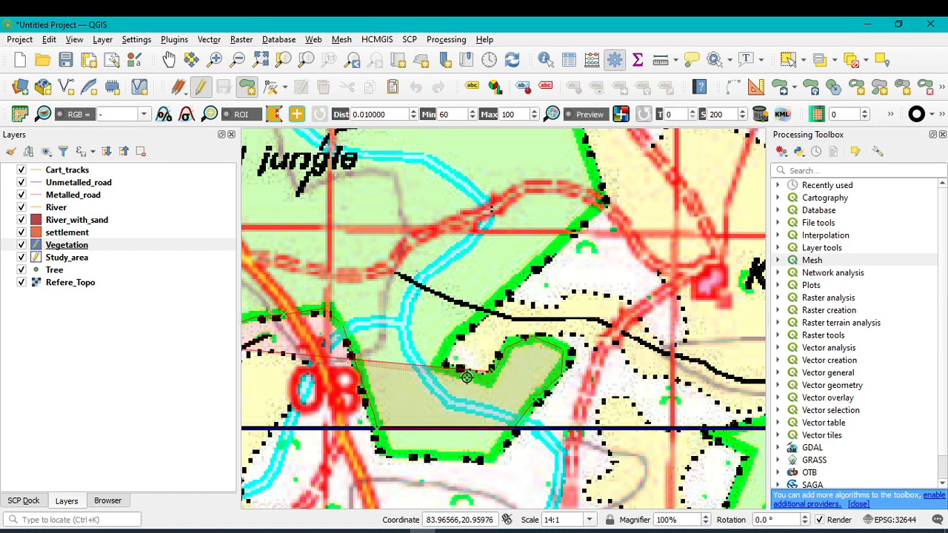
left_click(443, 363)
left_click(485, 305)
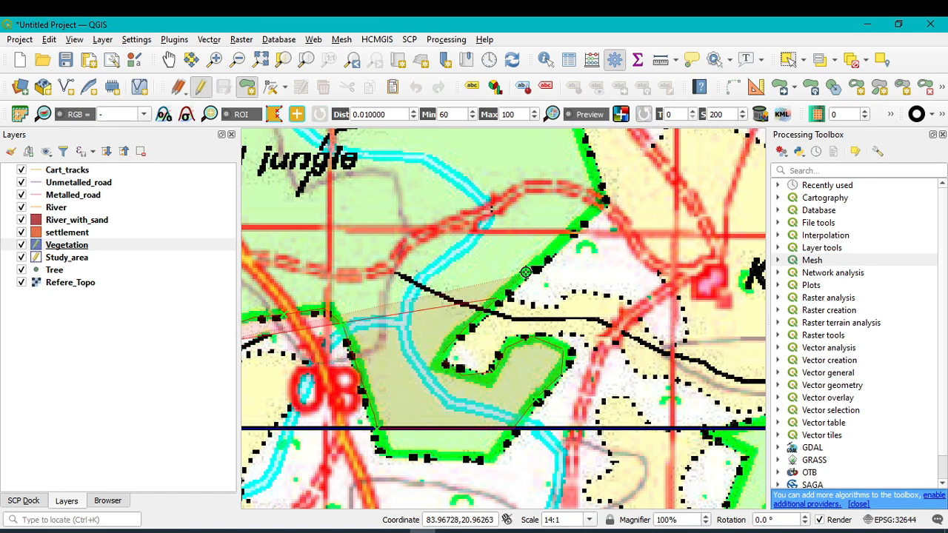
left_click(535, 261)
left_click(569, 233)
left_click(598, 206)
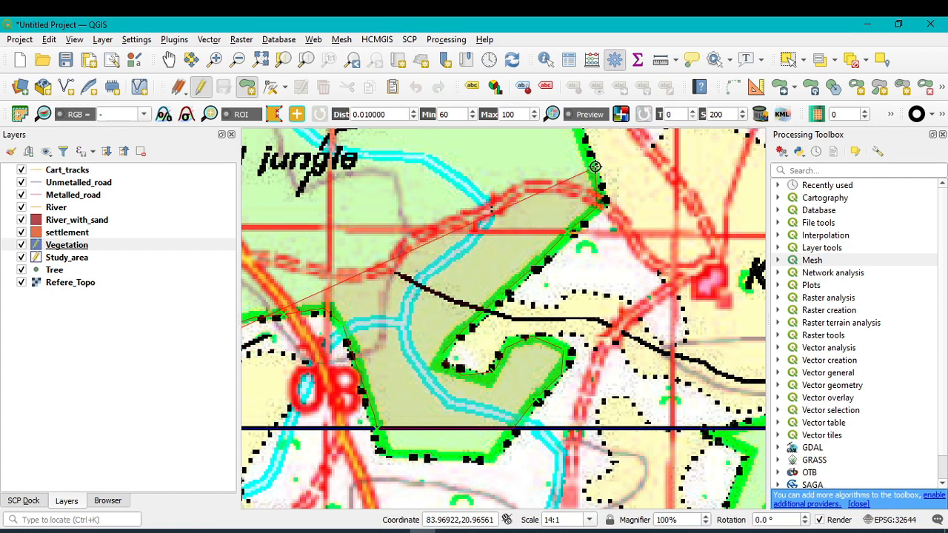
- Trace the polygon along the western and northern sides of the cleared area south of spot height 128
key("Up")
key("Up")
key("Up")
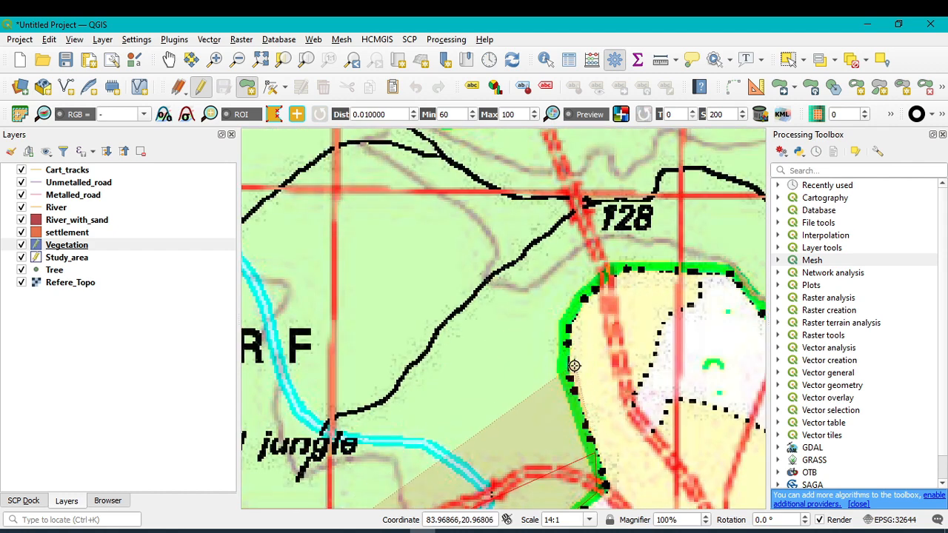
left_click(569, 388)
left_click(566, 332)
left_click(576, 299)
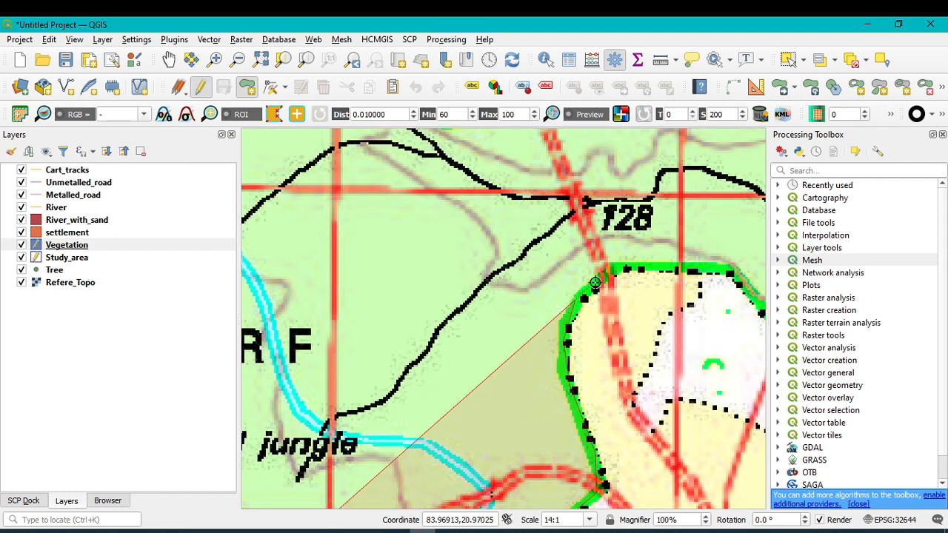
left_click(606, 276)
left_click(673, 265)
left_click(733, 270)
- Trace the polygon down to the tip of the V-shaped forest wedge southeast of 128 and back up its eastern side
key("Right")
key("Right")
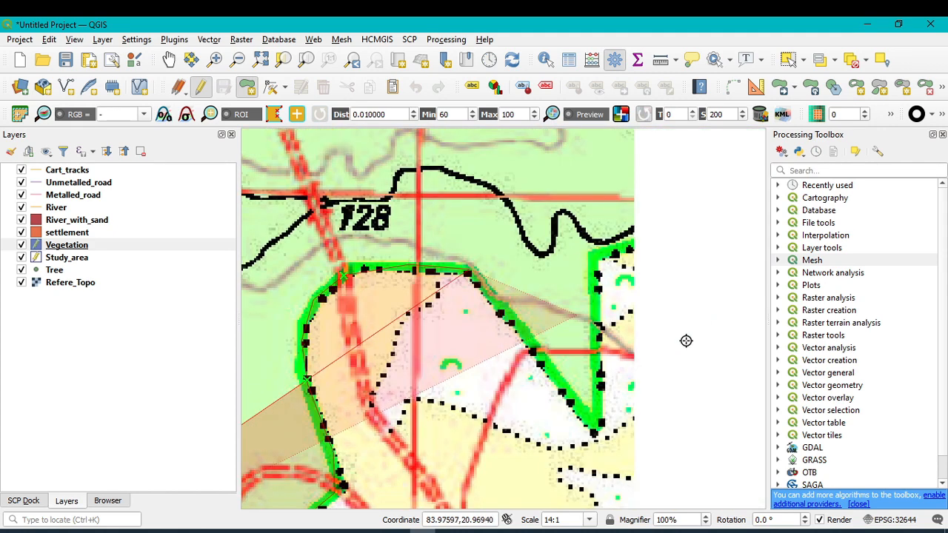
left_click(565, 387)
left_click(589, 420)
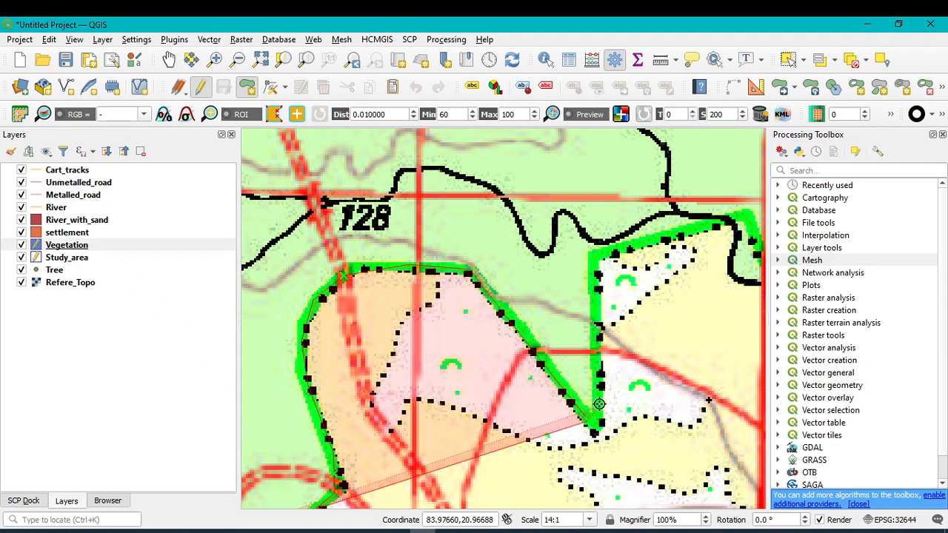
left_click(599, 397)
left_click(598, 256)
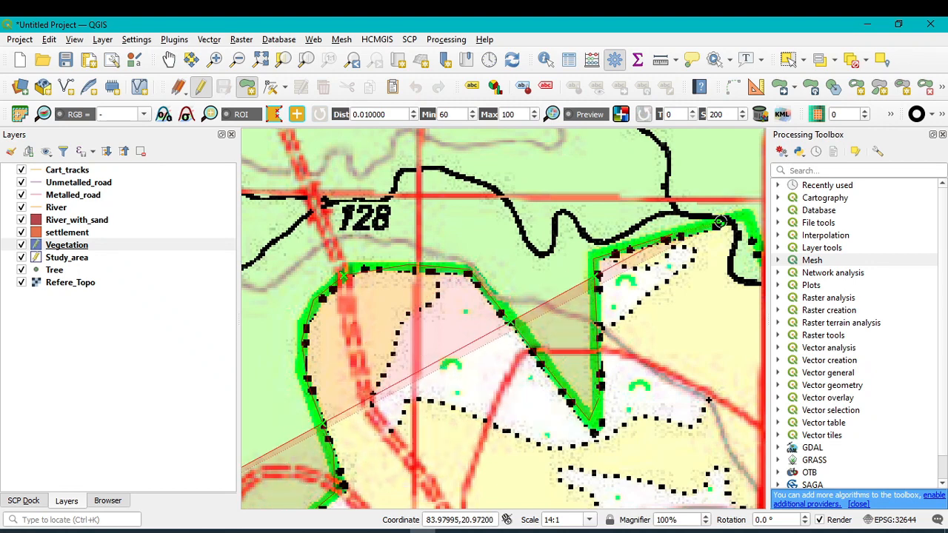
- Trace the polygon from the wedge's northeastern corner past the red grid line and east along the forest boundary beside the riverbed
key("Right")
key("Right")
left_click(513, 293)
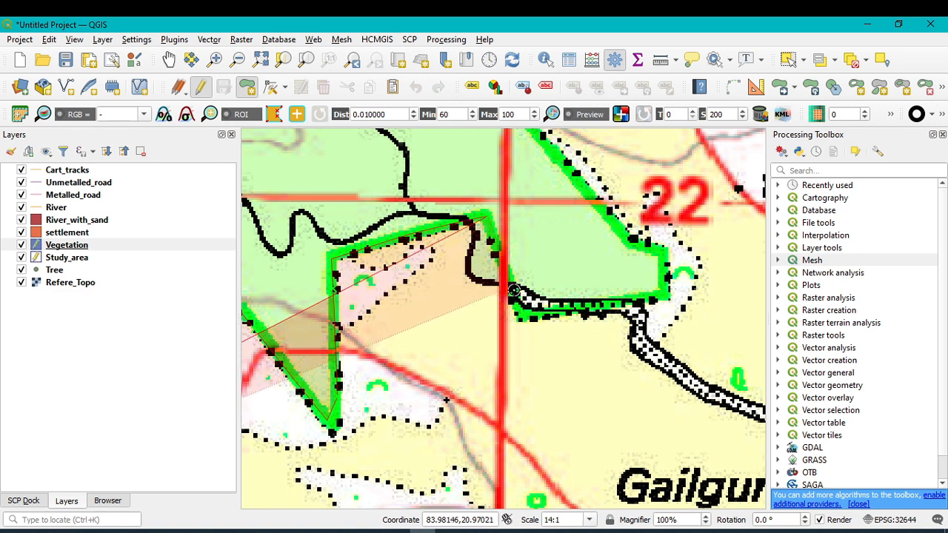
left_click(526, 317)
left_click(581, 309)
left_click(643, 298)
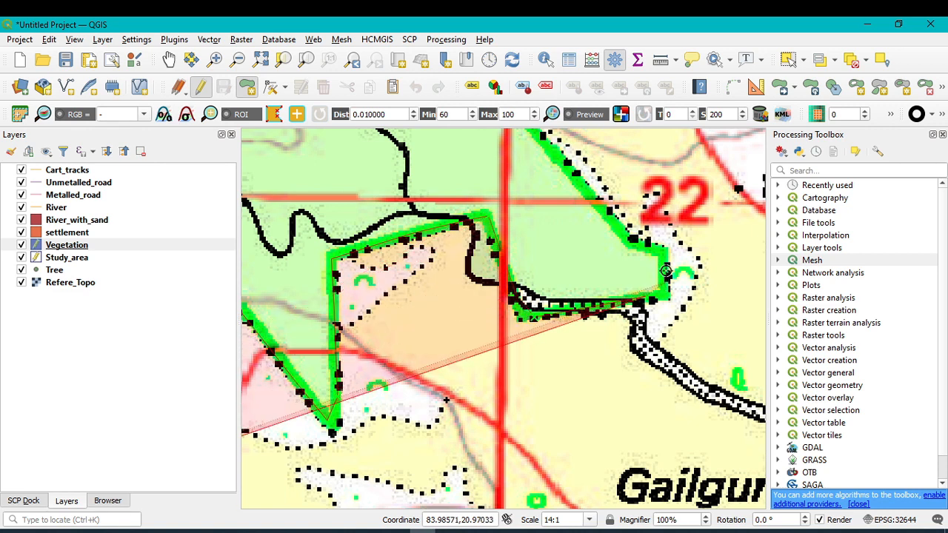
- Trace the polygon around the forest's eastern end near grid label 22 and northwest along the boundary beyond the red grid line
left_click(667, 277)
left_click(658, 253)
left_click(613, 226)
left_click(580, 178)
key("Up")
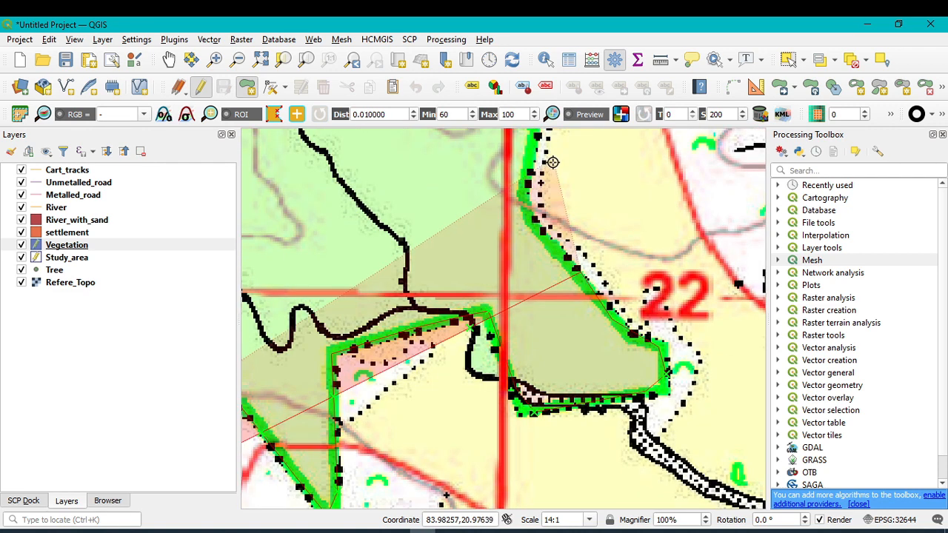
key("Up")
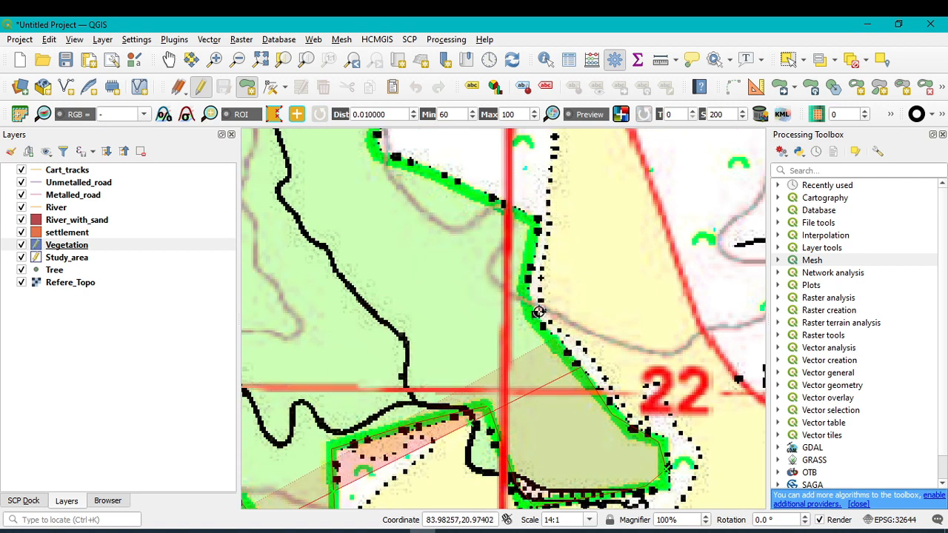
left_click(521, 293)
left_click(533, 238)
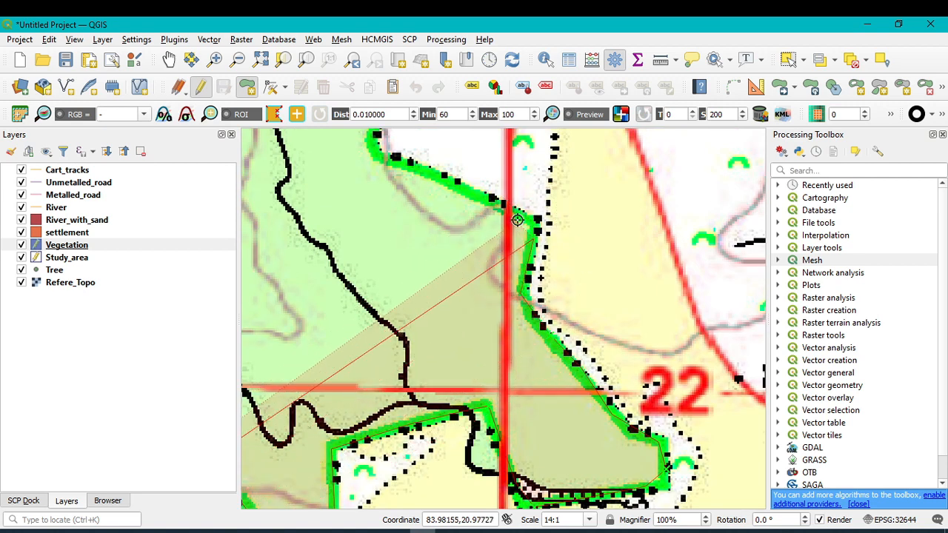
left_click(529, 217)
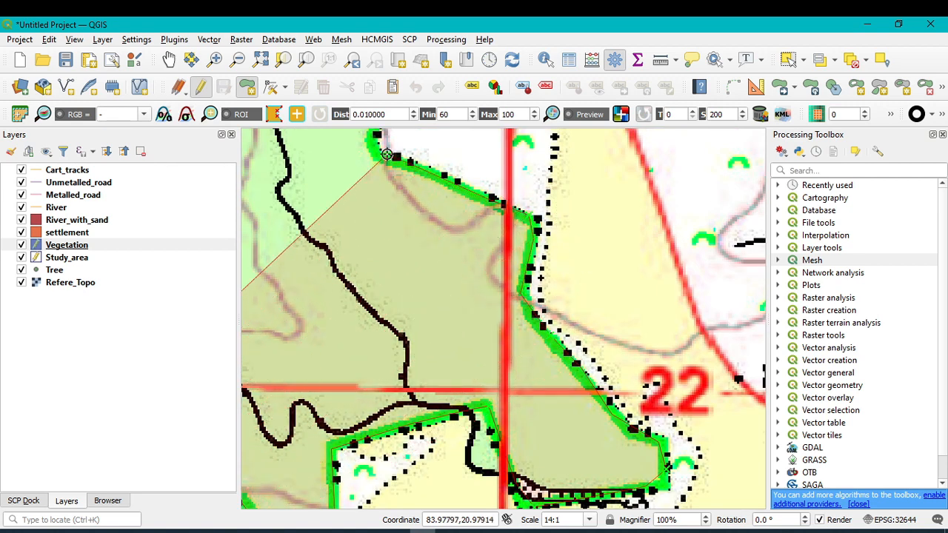
- Trace the polygon around the eastern, northern and upper western sides of the forest block southwest of spot height 138
key("Left")
key("Left")
key("Up")
key("Up")
key("Up")
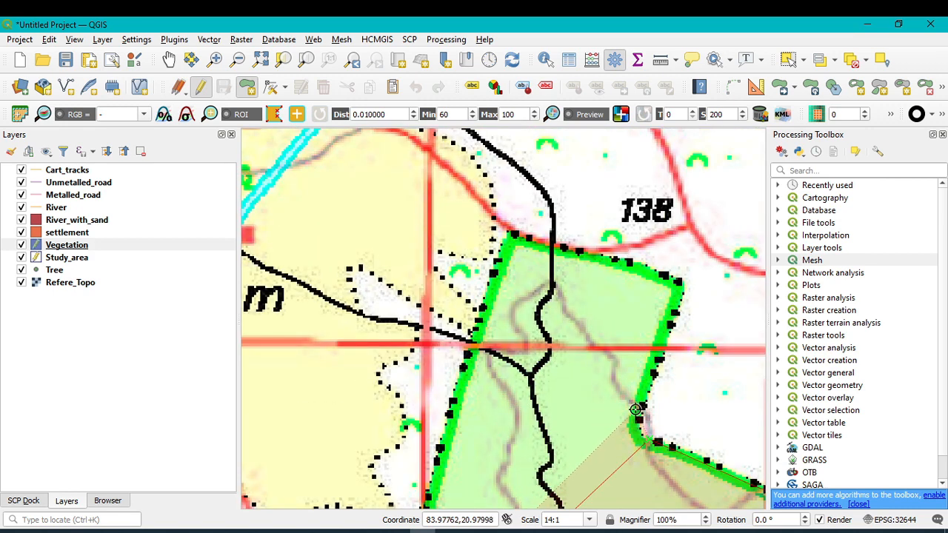
left_click(661, 352)
left_click(680, 292)
left_click(653, 275)
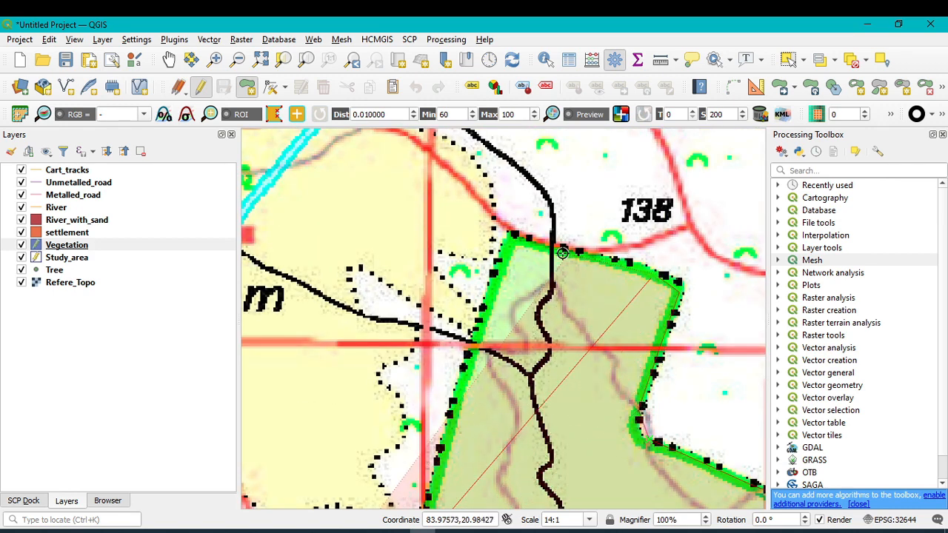
left_click(551, 254)
left_click(508, 241)
left_click(467, 363)
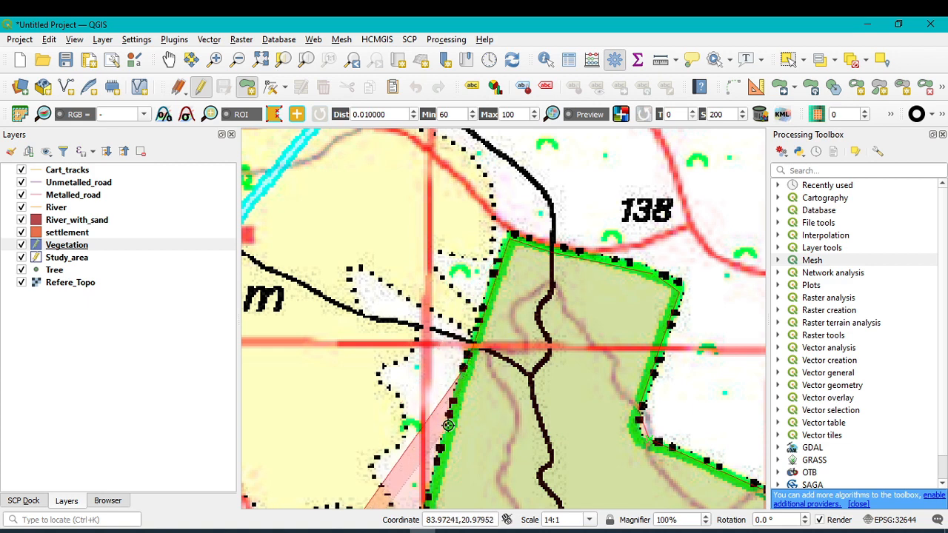
- Trace the polygon down the block's western side and west along the forest boundary, across the dashed red track north of 128
key("Down")
key("Down")
left_click(416, 364)
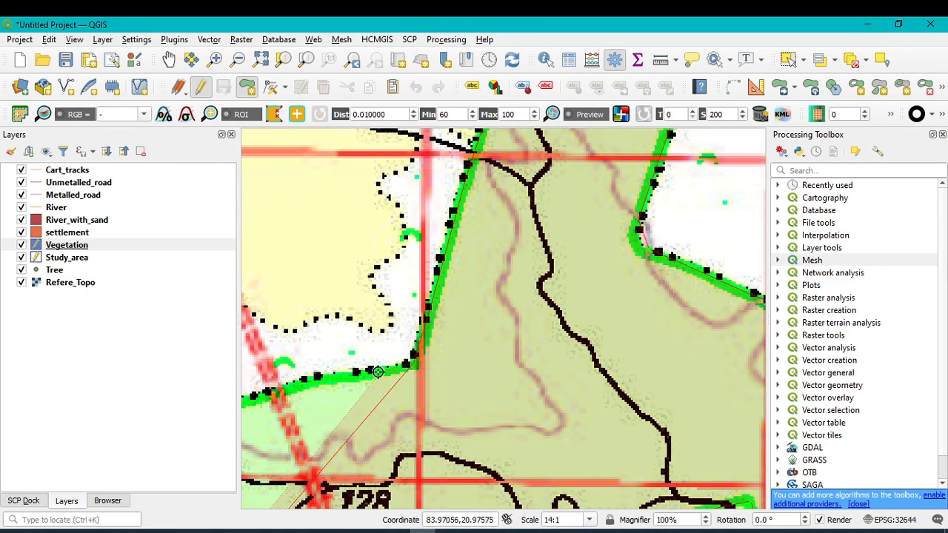
key("Left")
key("Left")
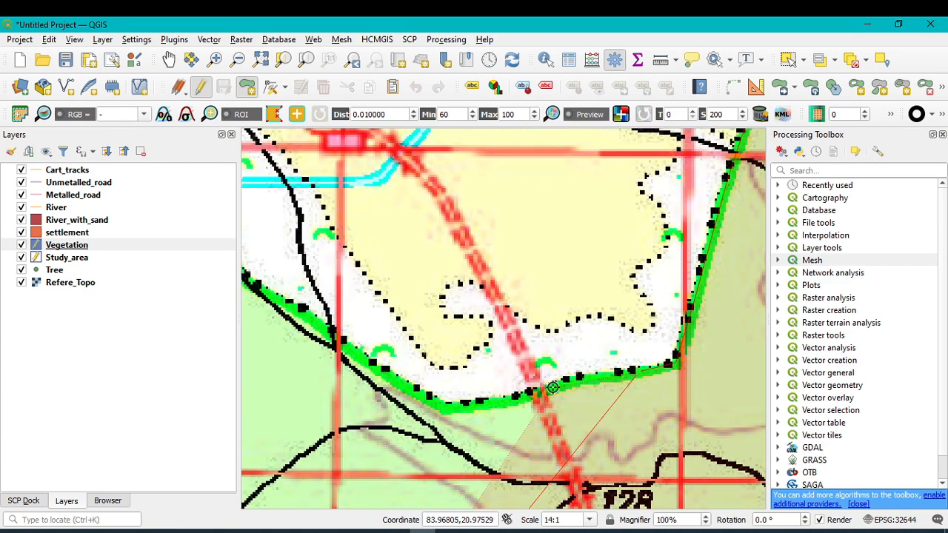
left_click(545, 386)
left_click(489, 406)
left_click(446, 406)
left_click(383, 369)
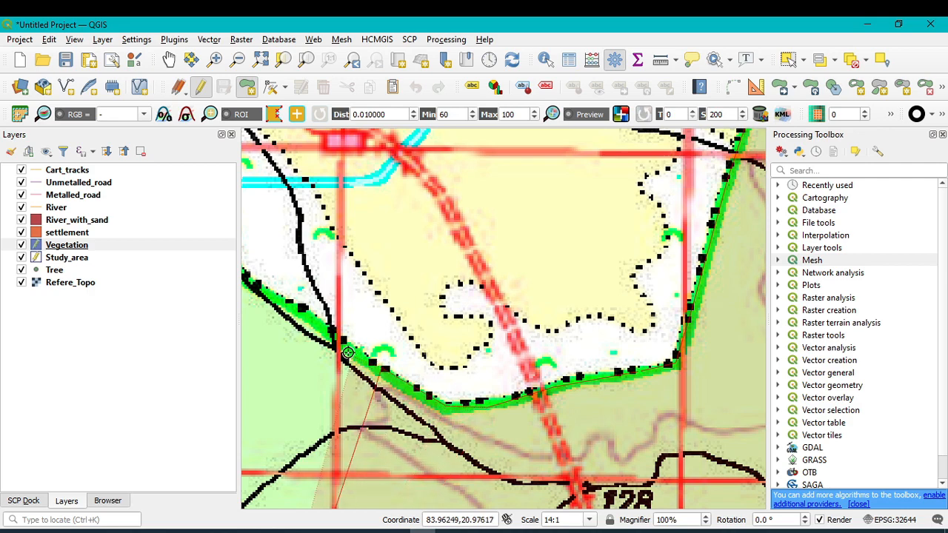
left_click(333, 343)
- Trace the polygon northwest to the forest tip south of Rānipāli and down to the boundary's western corner
key("Left")
key("Left")
key("Up")
key("Up")
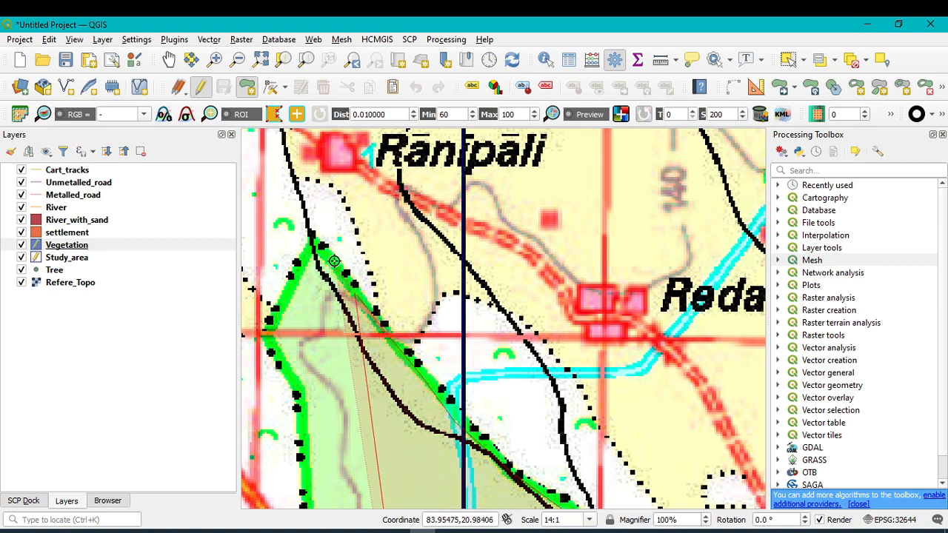
left_click(314, 245)
left_click(269, 331)
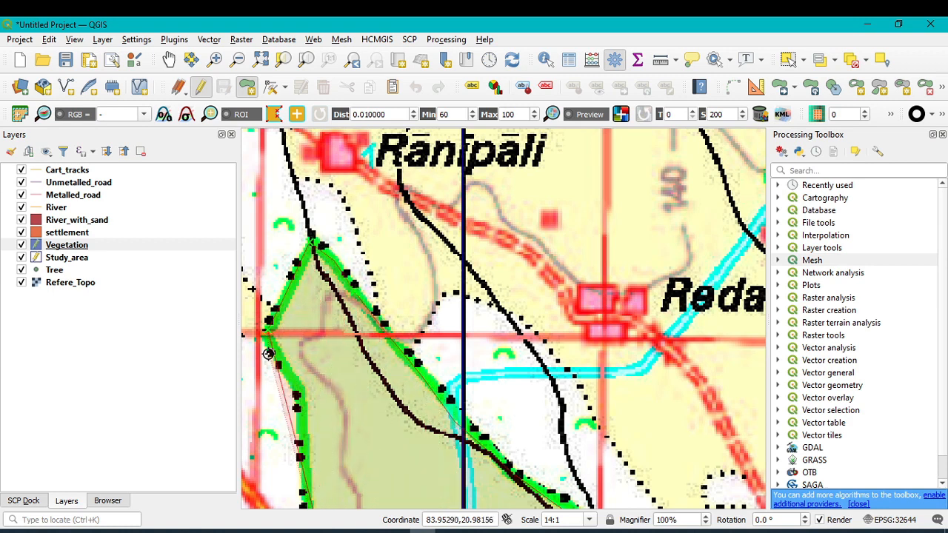
- Trace the polygon south along the forest's west edge, across the orange road, and around the open strip's southern tip northwest of the HARINĀPĀLI label
key("Down")
key("Down")
key("Down")
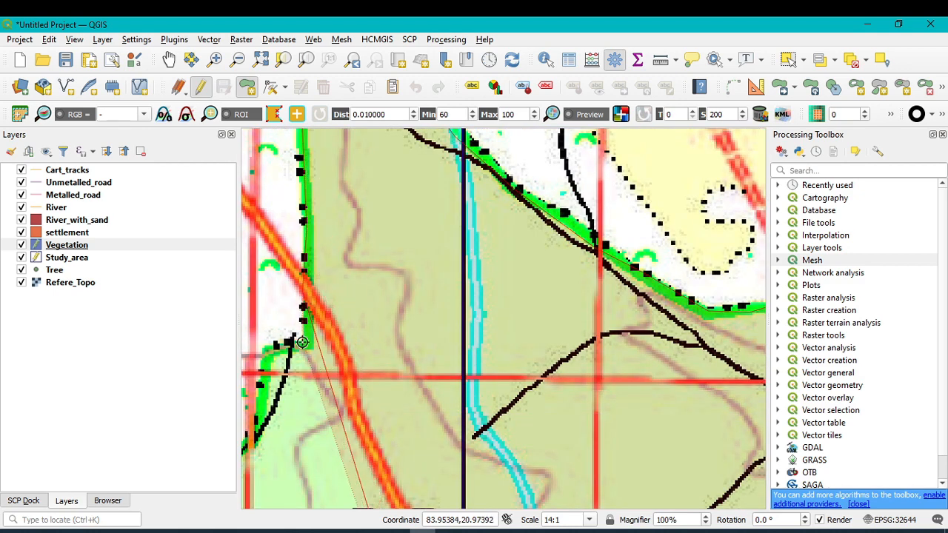
key("Down")
key("Down")
key("Left")
key("Left")
key("Left")
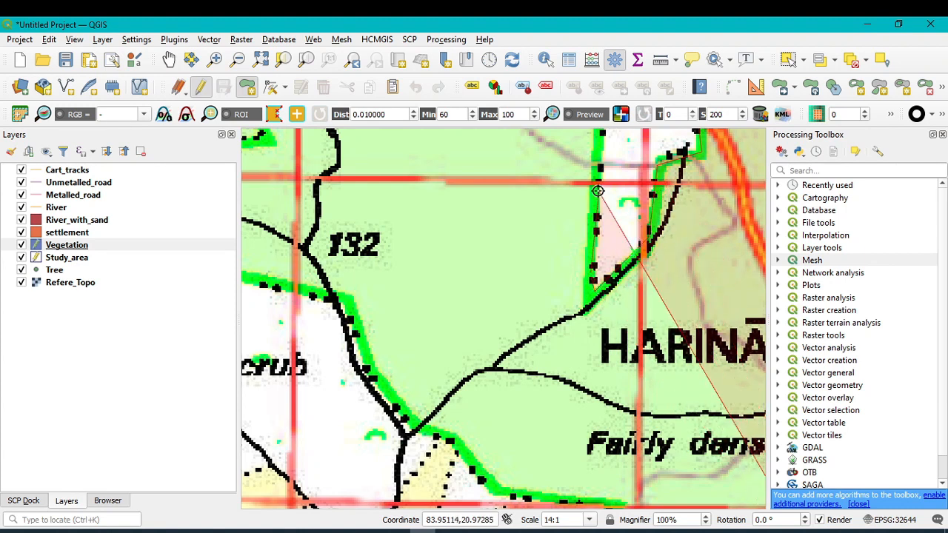
- Trace the polygon up the open strip's west side and west along the forest block's curved northern edge to the track at the red grid line
key("Up")
key("Up")
key("Up")
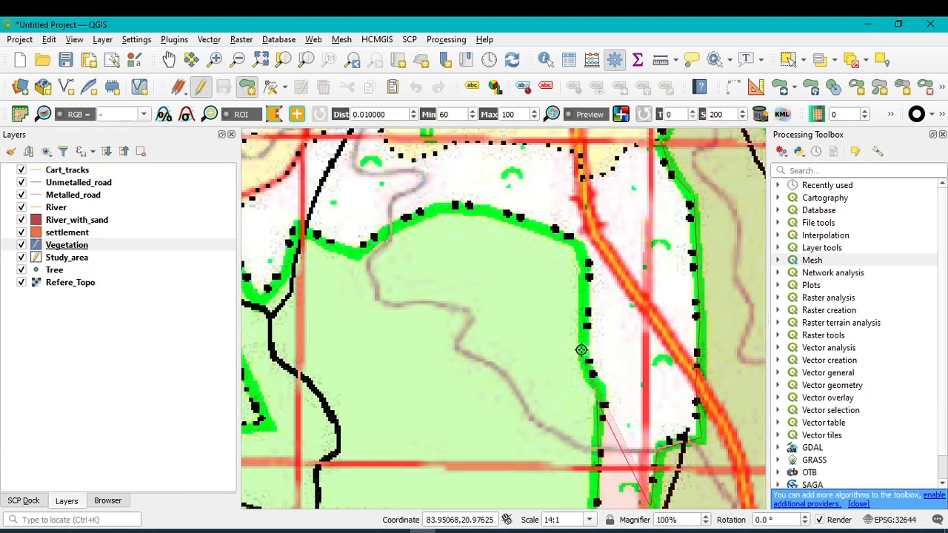
left_click(571, 240)
left_click(521, 219)
left_click(456, 207)
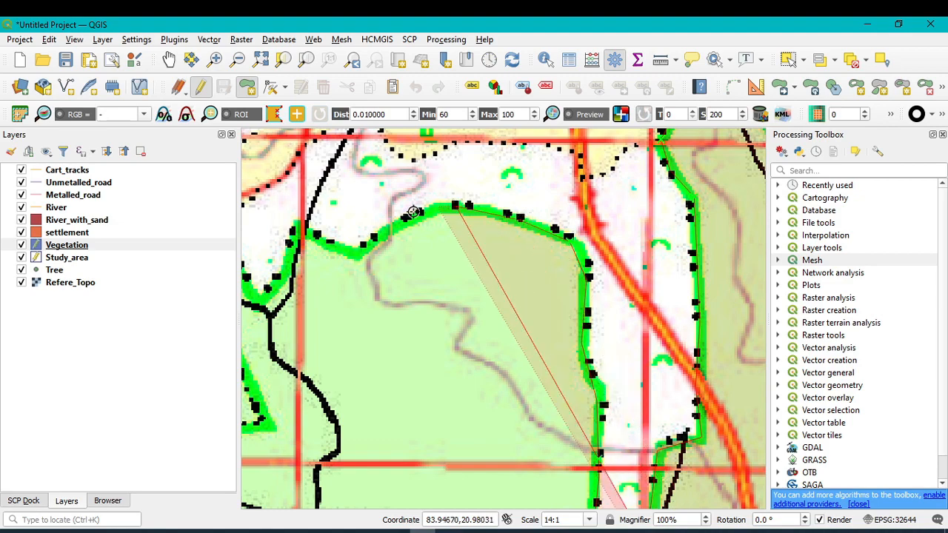
left_click(391, 228)
left_click(295, 235)
key("Left")
key("Left")
key("Left")
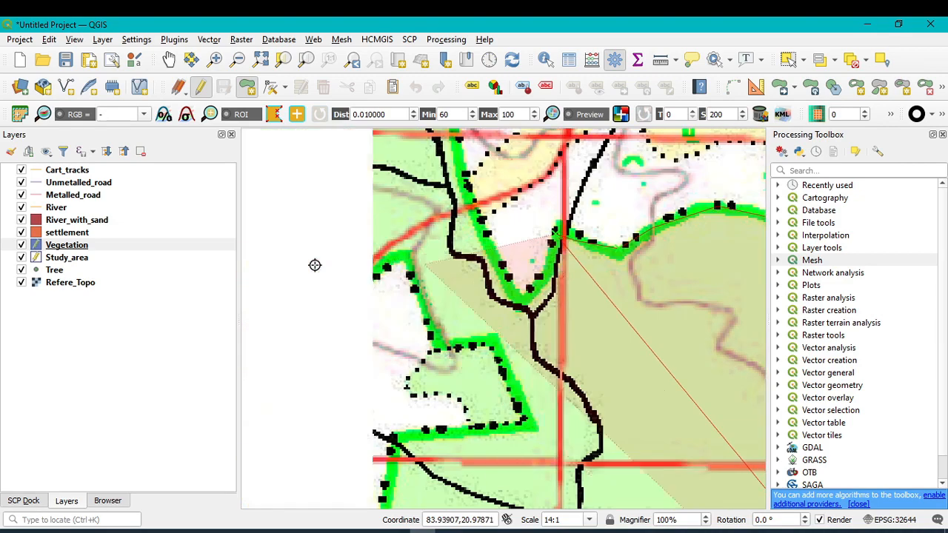
- Bring the Vegetation trace back to the study area's vertical line and follow it south to the forest edge southeast of Krushnanagar
scroll(634, 173, "up", 1)
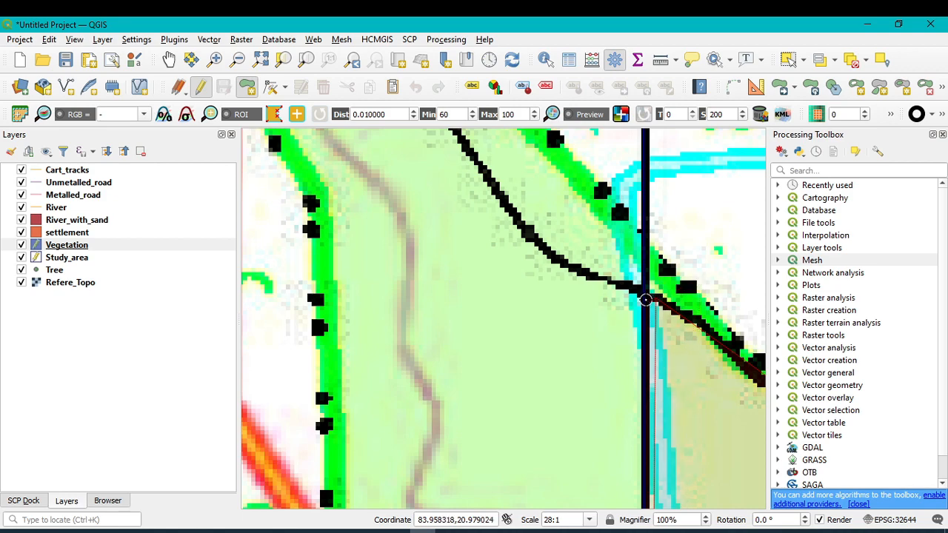
scroll(645, 379, "down", 1)
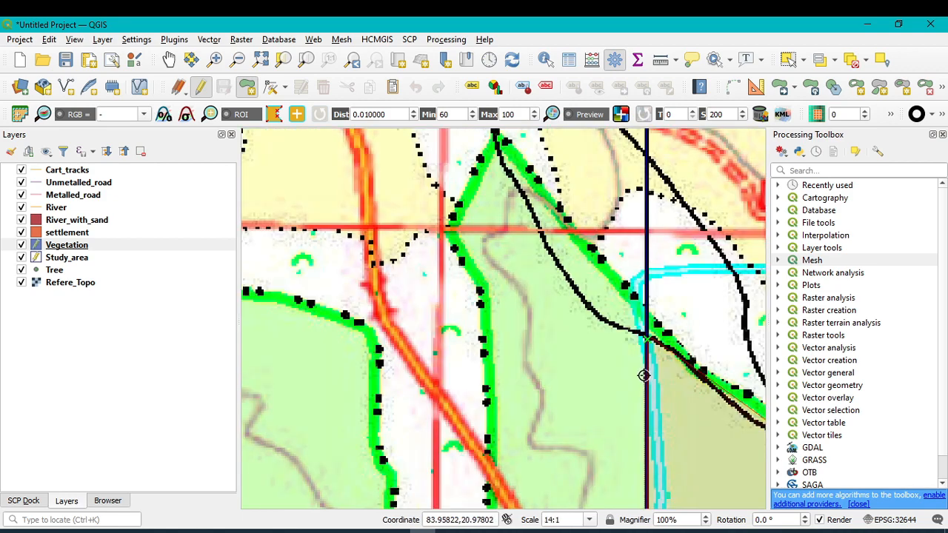
scroll(644, 375, "down", 3)
key("Down")
key("Down")
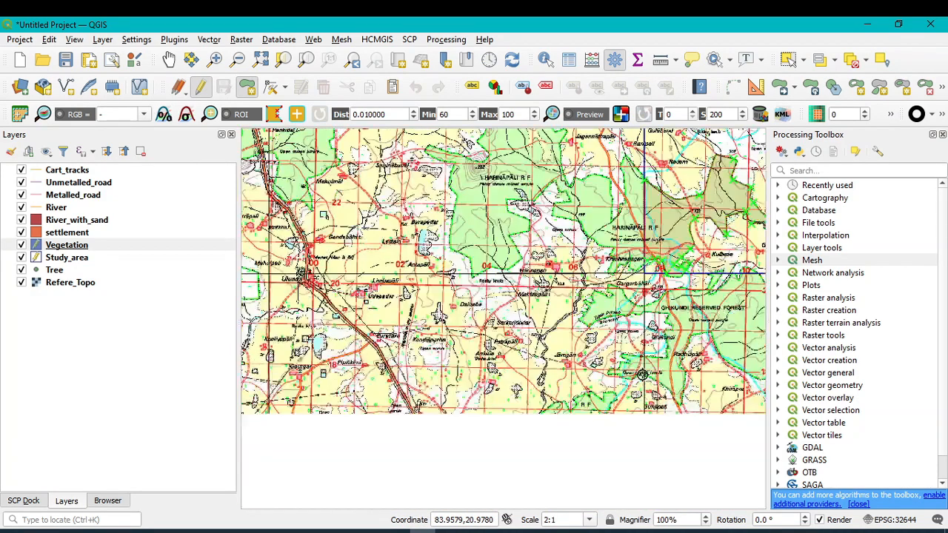
scroll(646, 272, "up", 3)
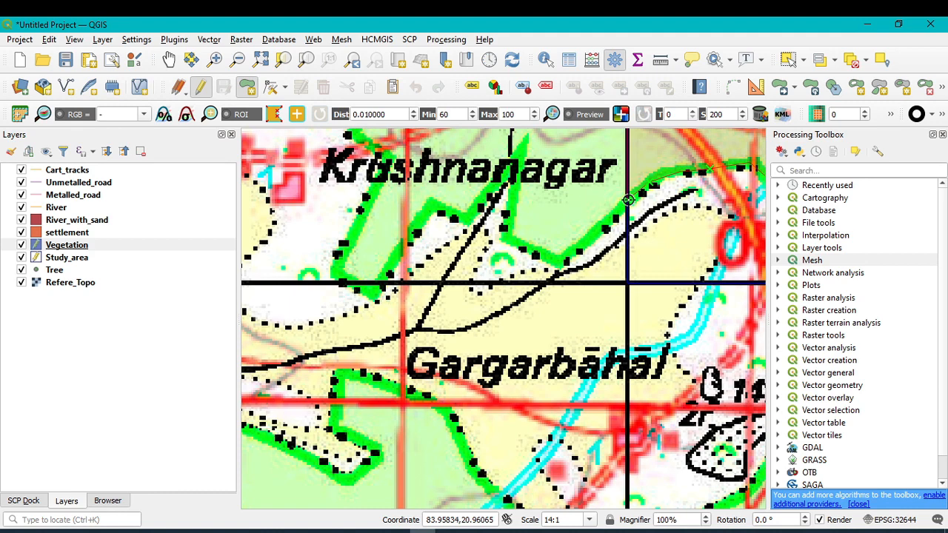
- Finish the Vegetation polygon with its id left NULL and save the layer edits
right_click(623, 232)
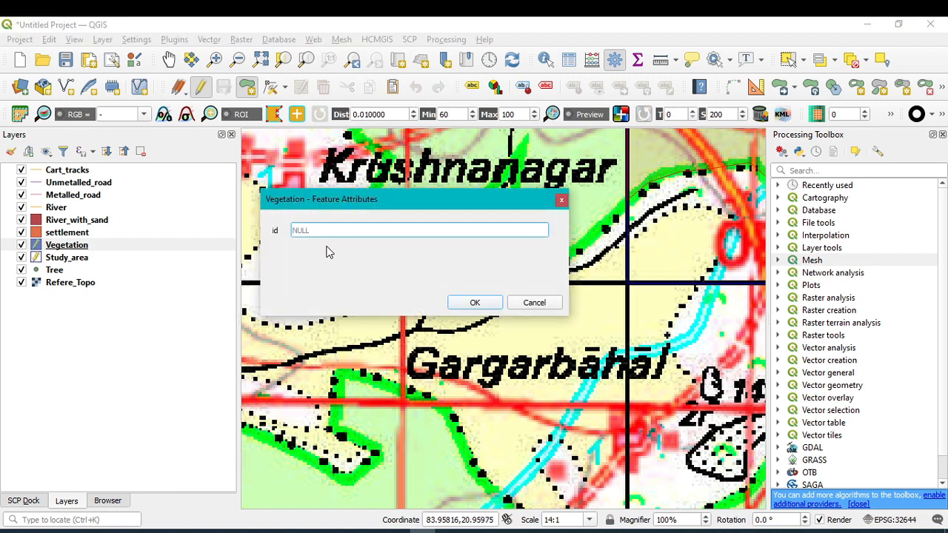
left_click(490, 303)
scroll(478, 322, "up", 3)
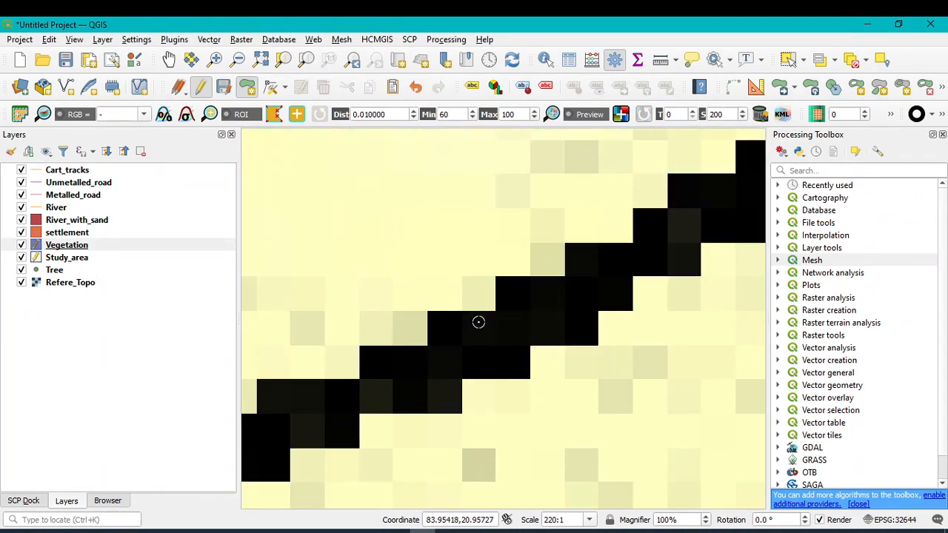
scroll(477, 322, "down", 6)
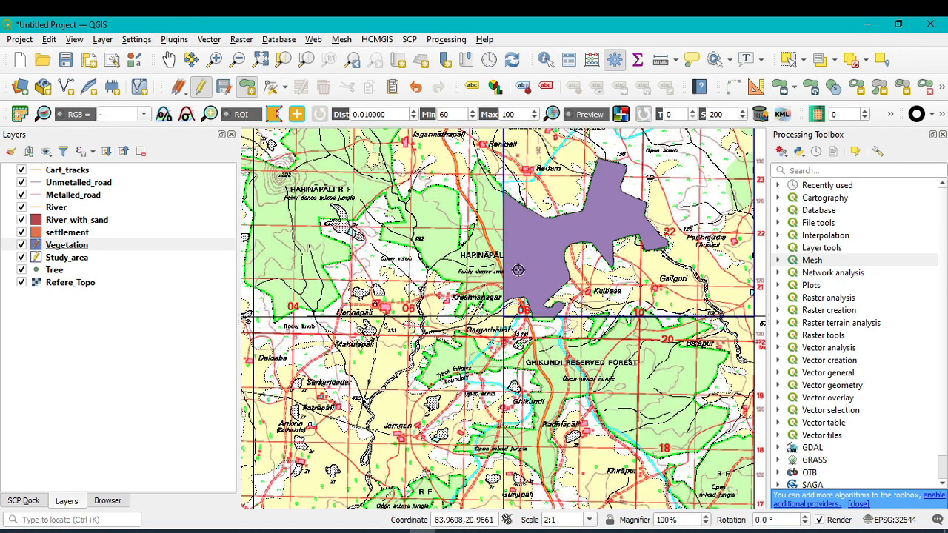
left_click(223, 88)
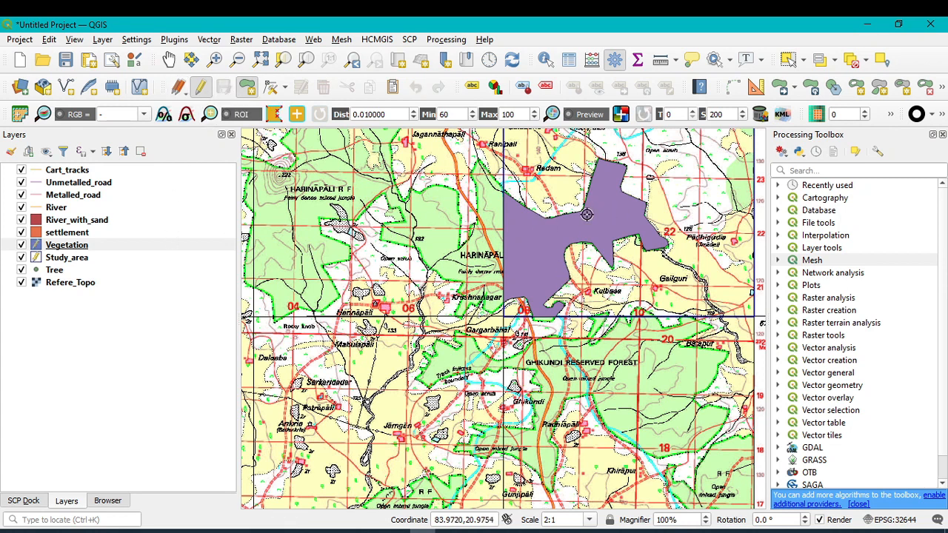
- Compare the Vegetation polygon with the map by toggling its visibility, and hide both the Vegetation and Study_area layers
left_click(21, 246)
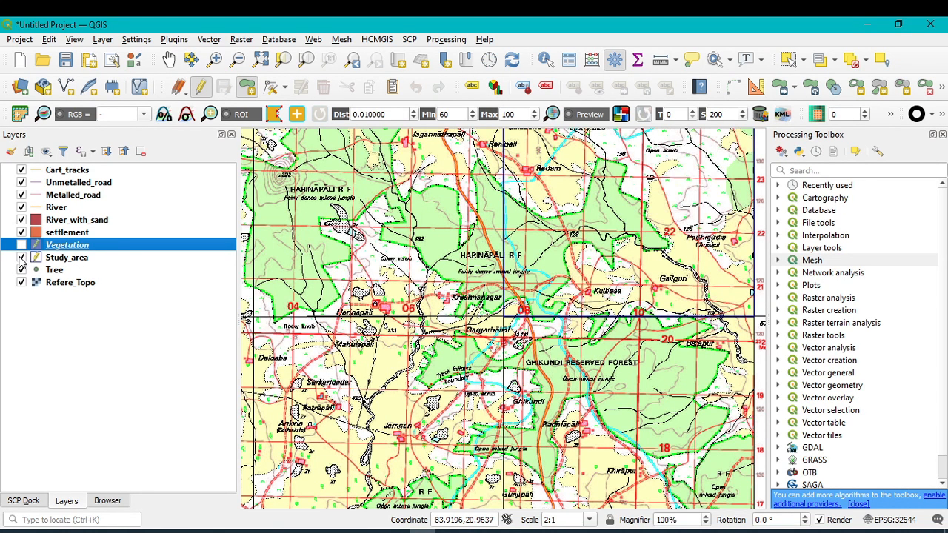
left_click(21, 245)
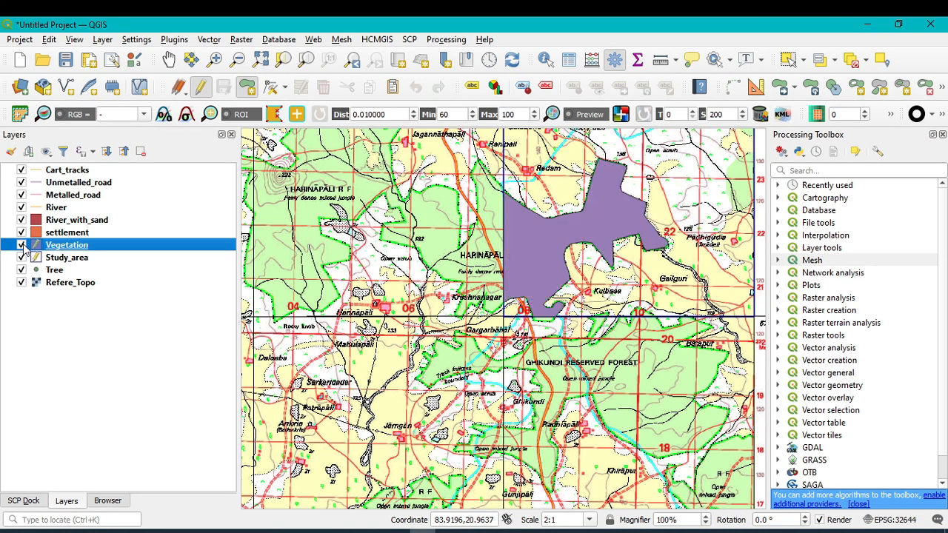
left_click(21, 246)
left_click(21, 246)
left_click(22, 246)
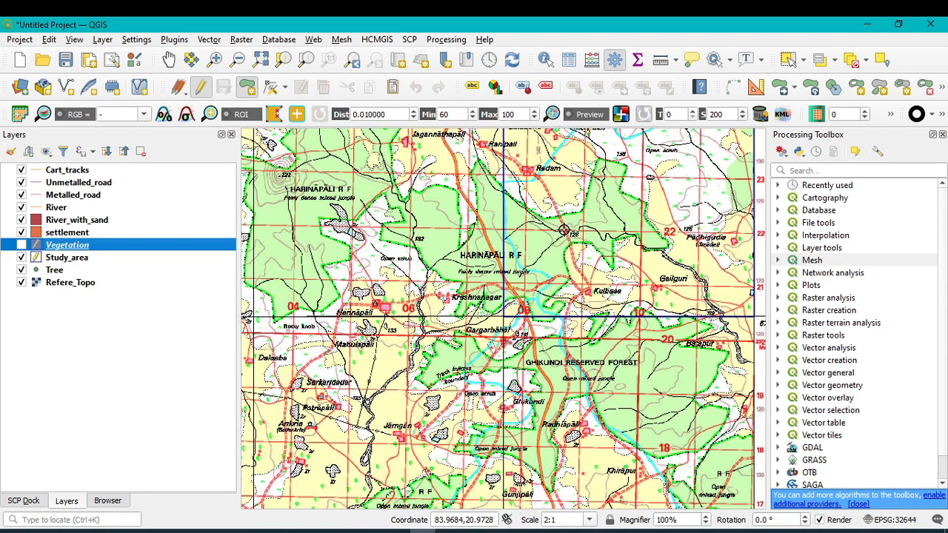
left_click(22, 257)
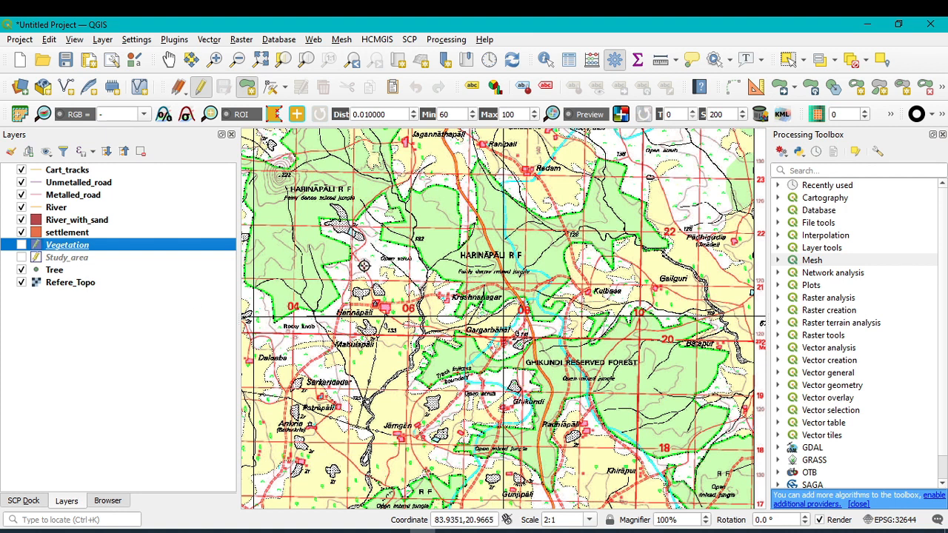
- Enable editing on the settlement layer and start adding a polygon feature at the Kulbasa settlement
left_click(49, 234)
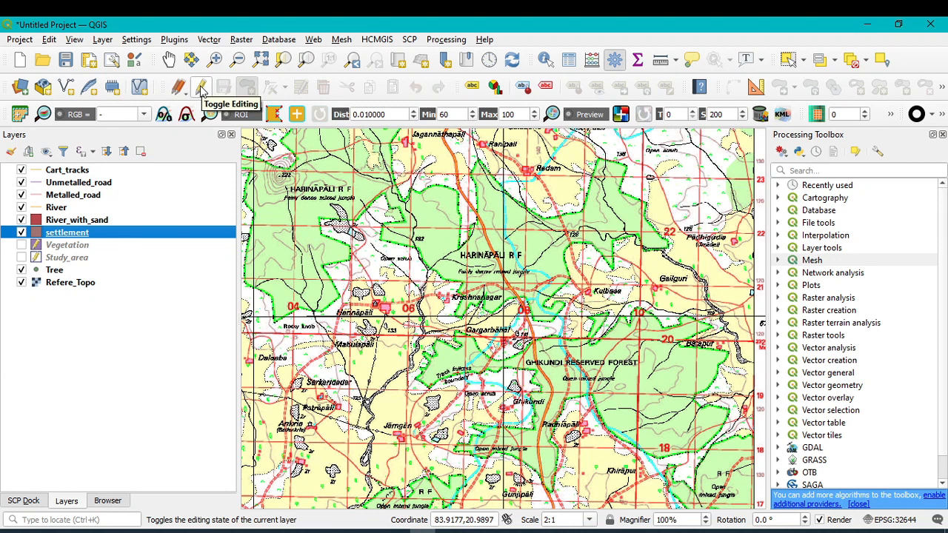
left_click(202, 87)
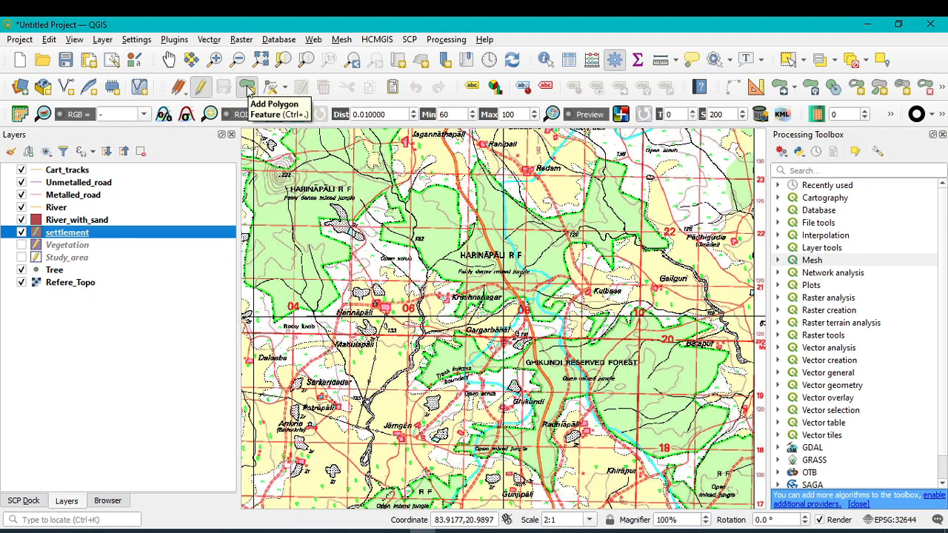
left_click(248, 88)
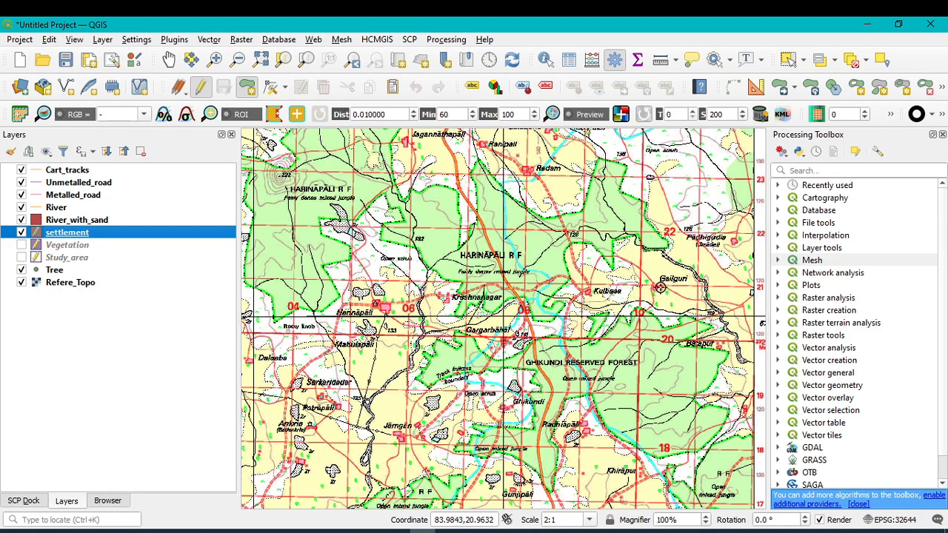
scroll(583, 294, "down", 3)
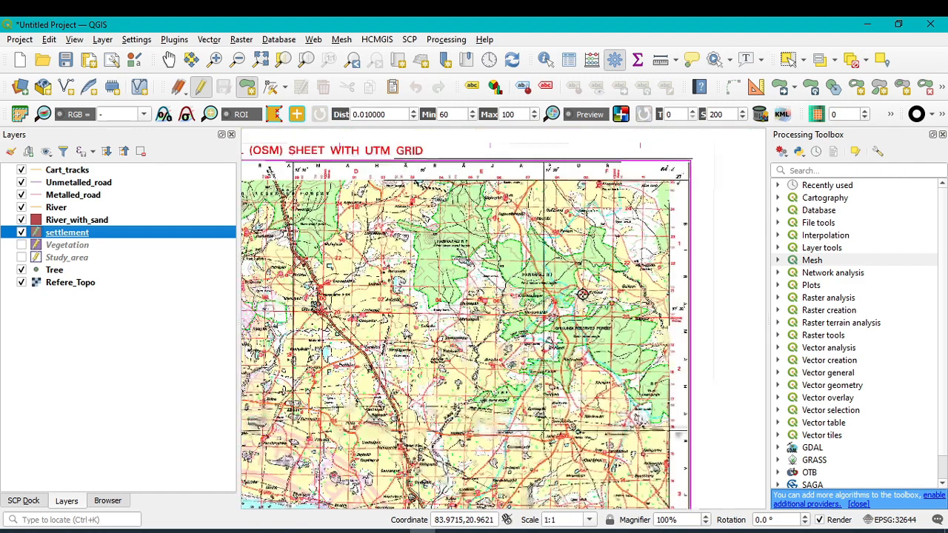
scroll(583, 295, "up", 10)
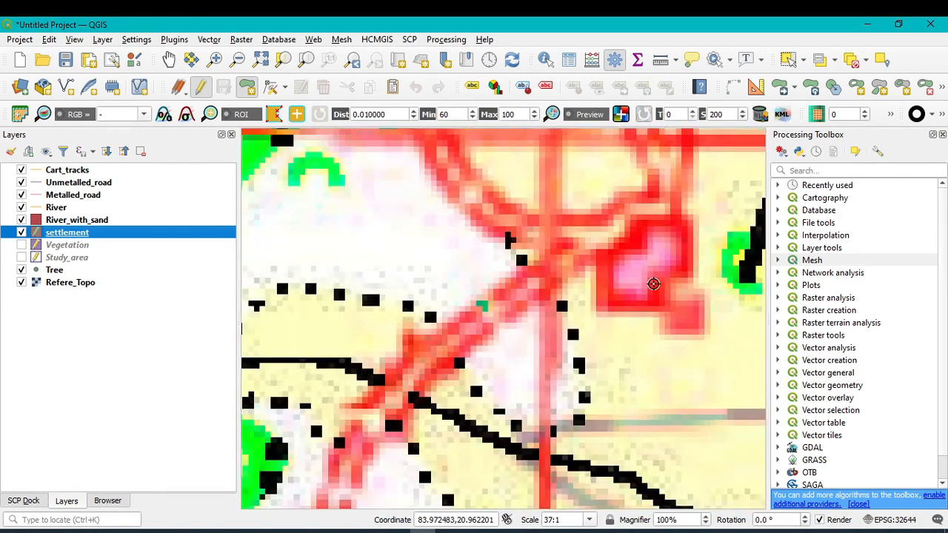
- Trace a settlement polygon around the outline of the large pink block at Kulbasa and finish the shape
left_click(608, 260)
left_click(607, 305)
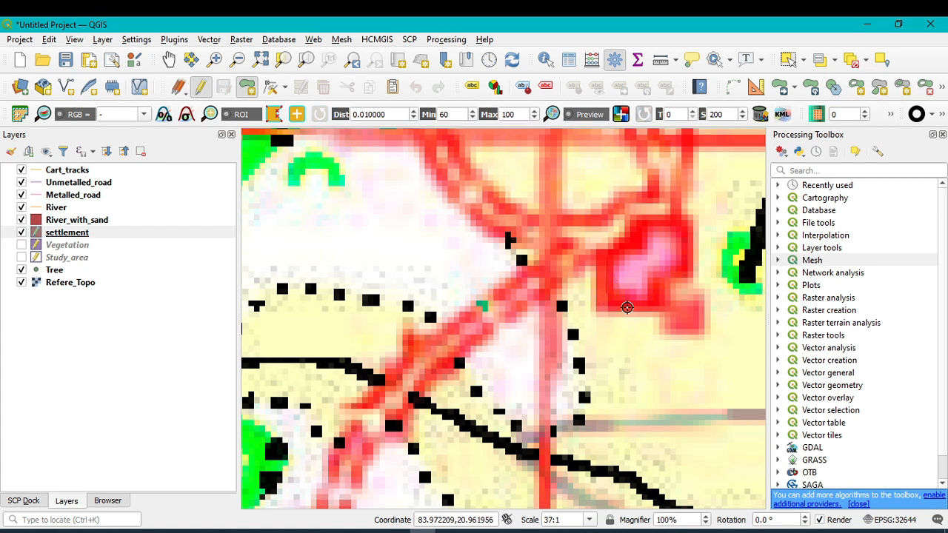
left_click(651, 306)
left_click(661, 284)
left_click(681, 263)
left_click(691, 223)
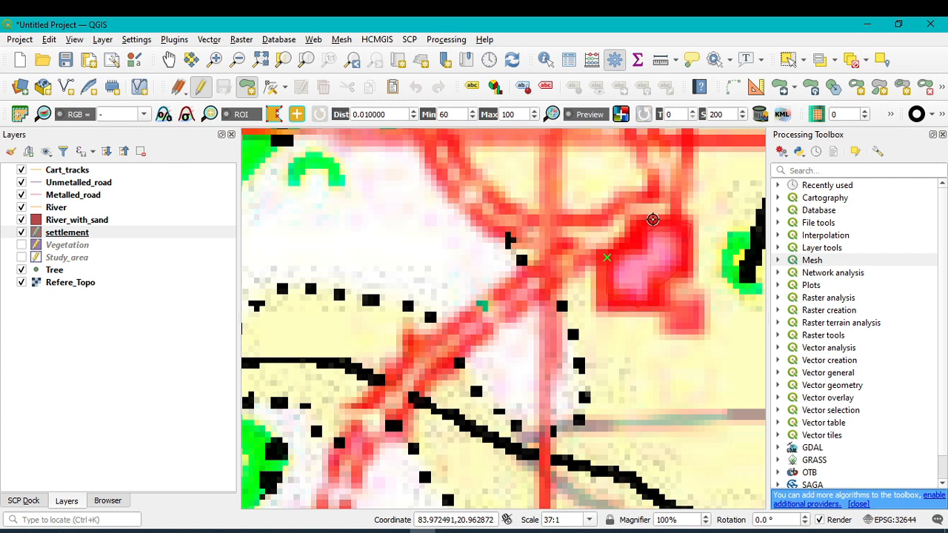
left_click(640, 219)
left_click(632, 242)
right_click(626, 251)
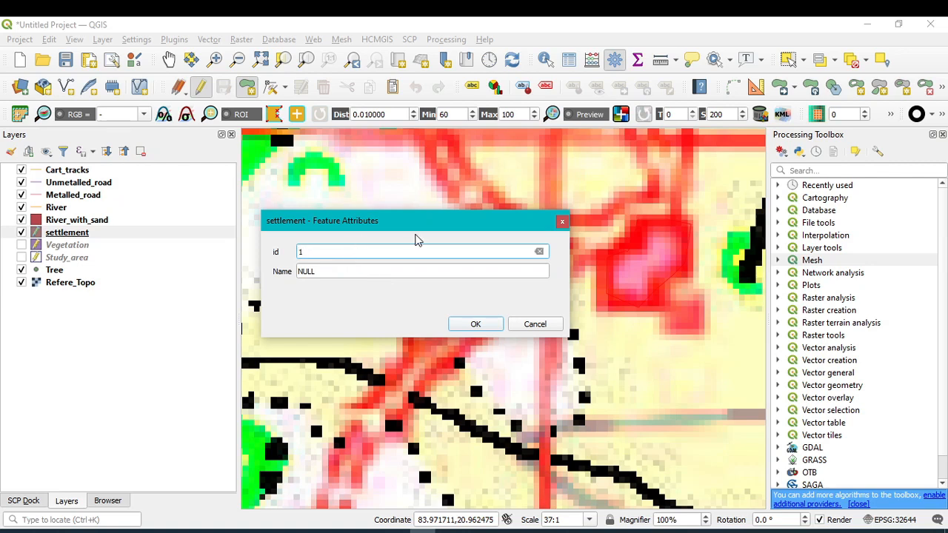
- Check the settlement's name on the map and save the new feature with id 1 and name Kulbasa
left_click_drag(417, 238, 334, 226)
scroll(660, 299, "up", 3)
scroll(659, 299, "down", 4)
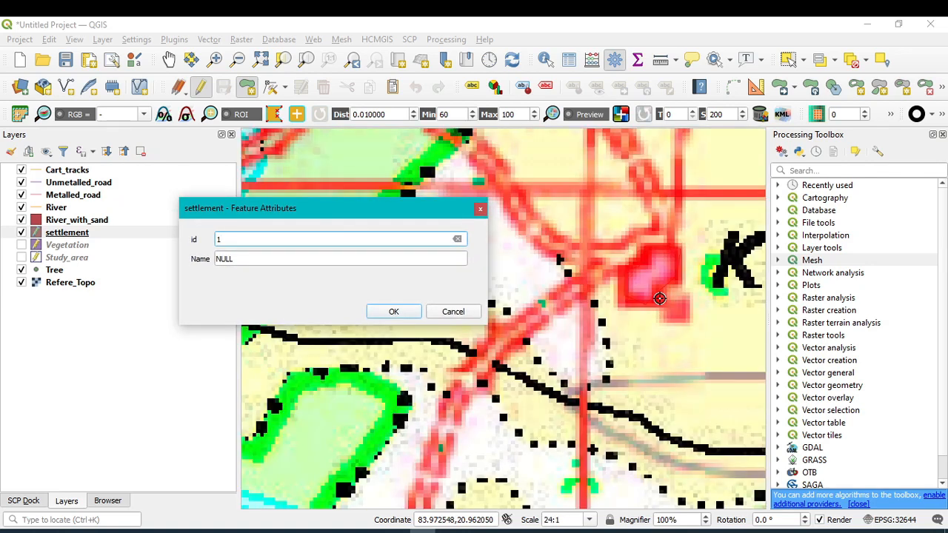
scroll(685, 311, "down", 4)
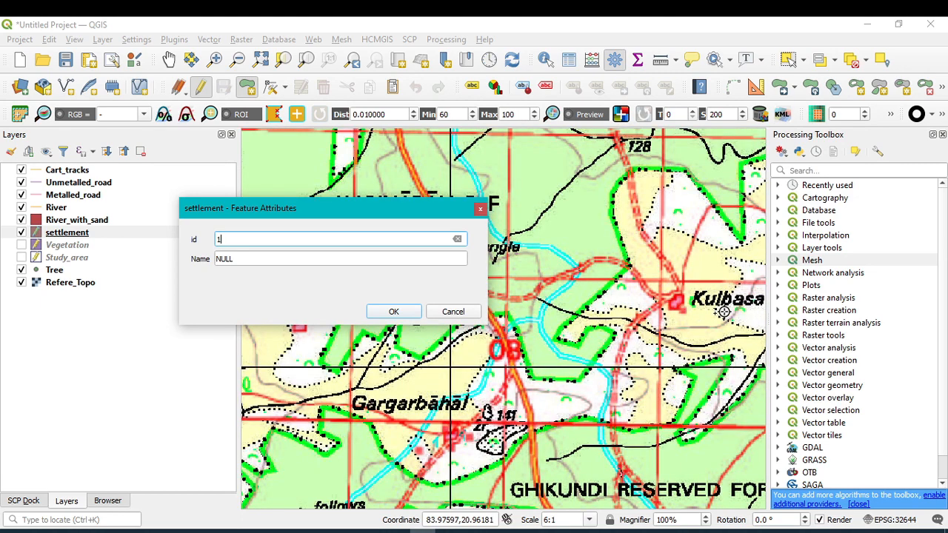
scroll(719, 314, "down", 2)
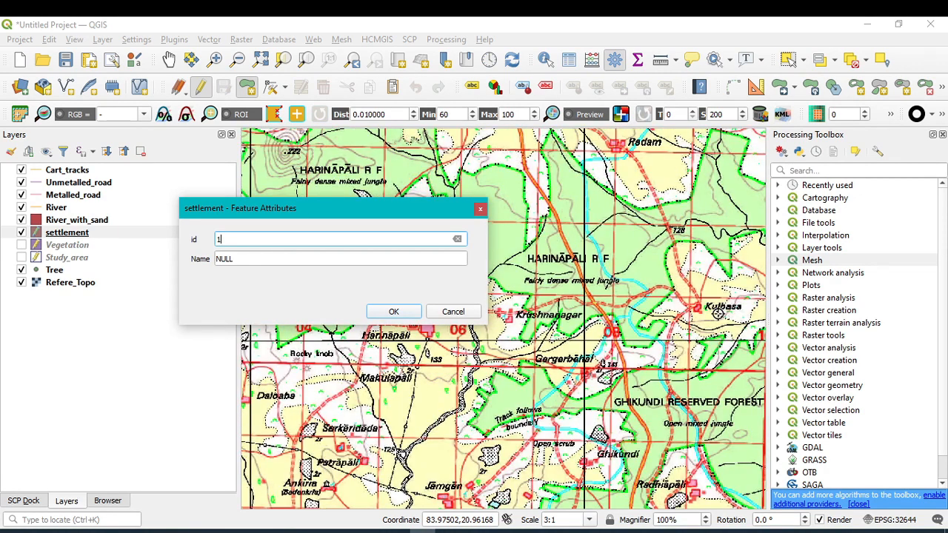
scroll(689, 316, "up", 2)
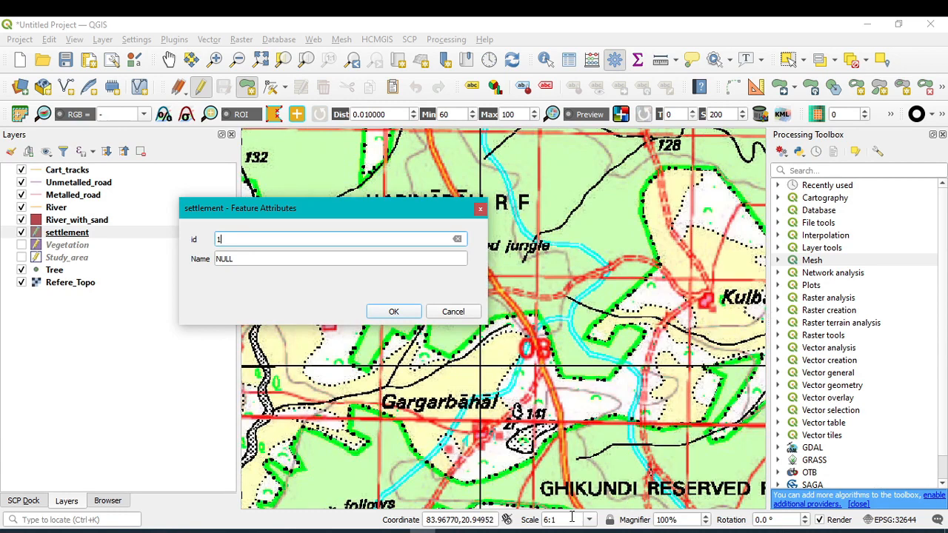
scroll(728, 337, "up", 1)
scroll(723, 336, "down", 1)
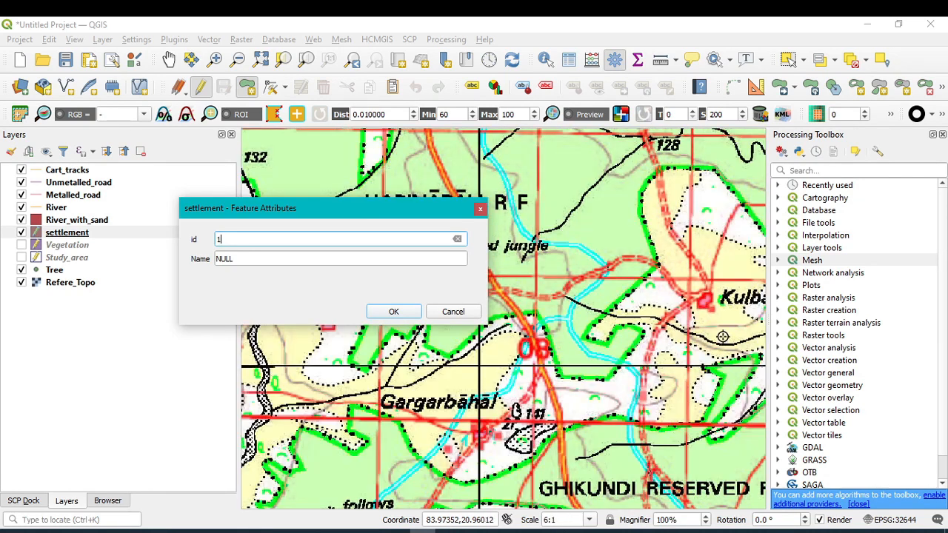
scroll(722, 337, "down", 2)
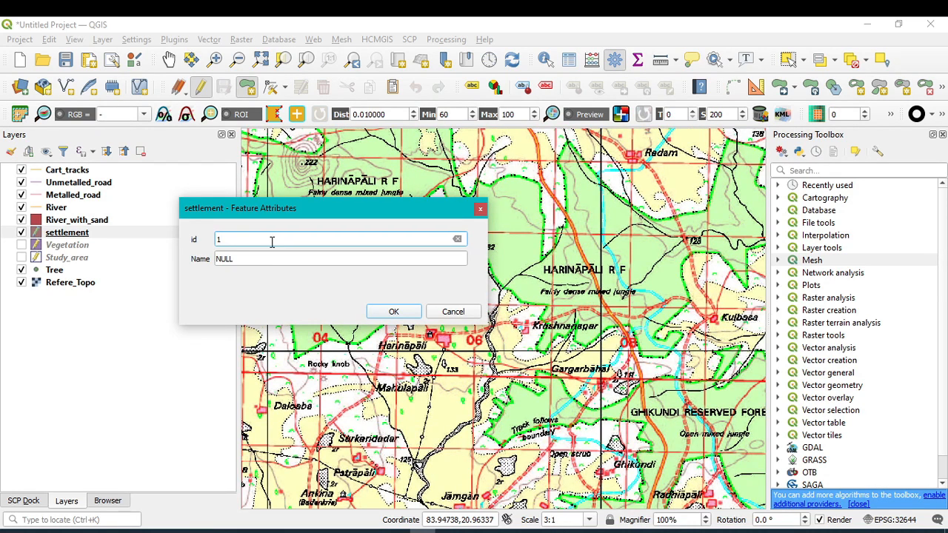
left_click(241, 258)
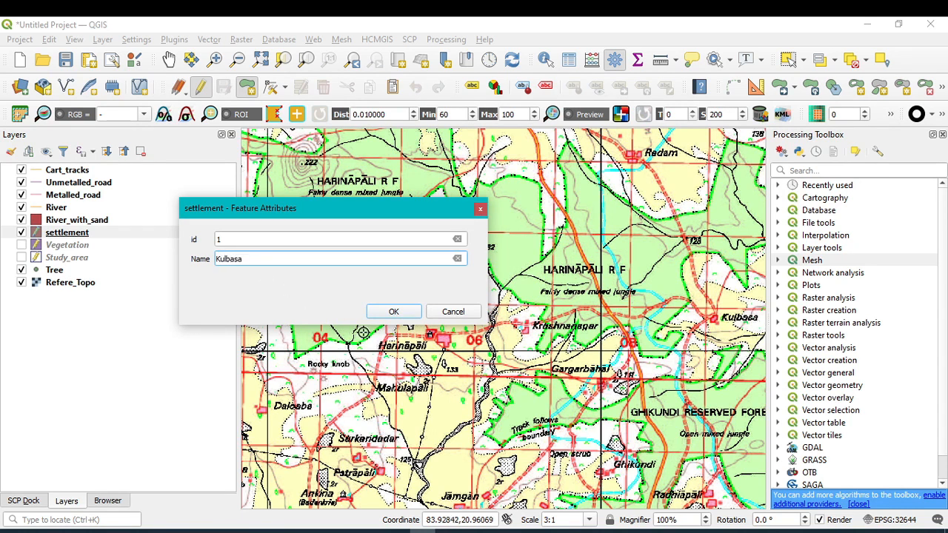
left_click(393, 311)
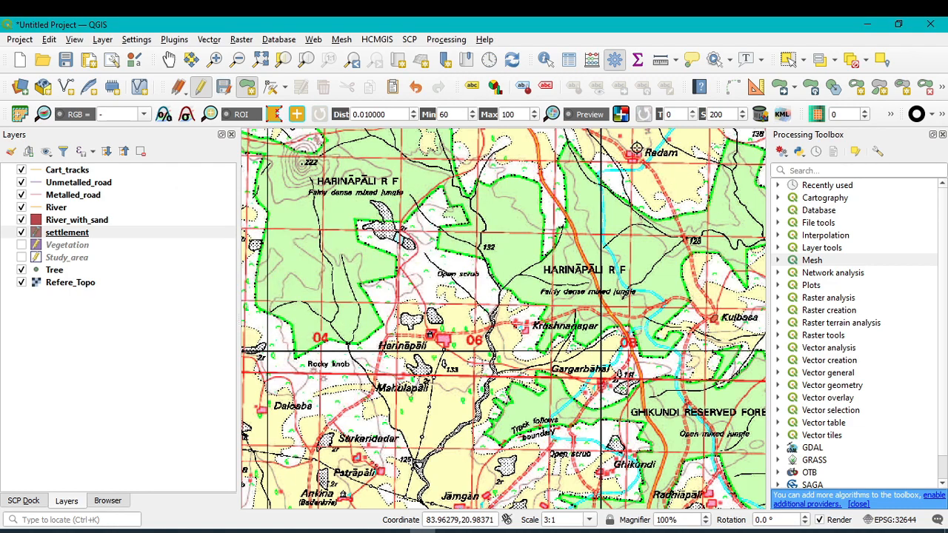
- Trace a settlement polygon around the cluster of pink blocks at Radam and finish the shape
scroll(636, 148, "down", 2)
scroll(631, 153, "up", 5)
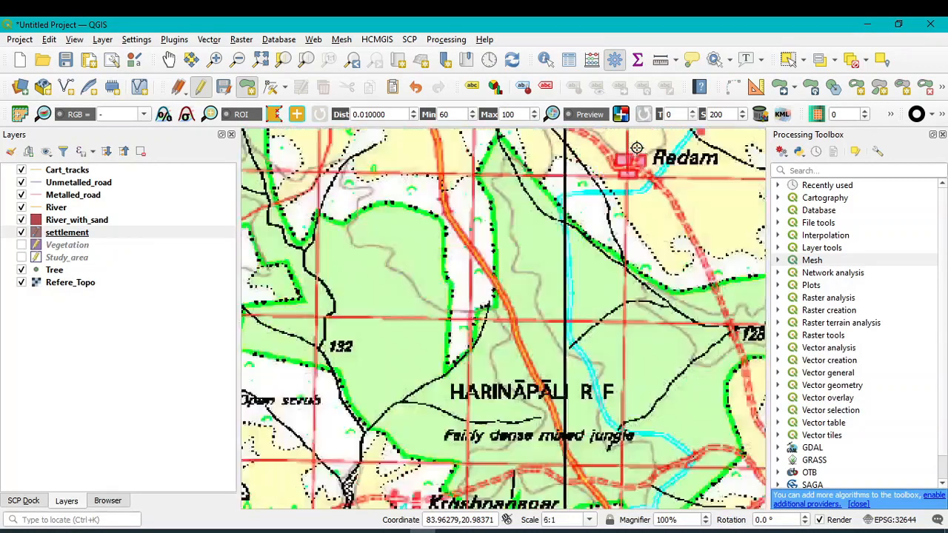
scroll(626, 158, "up", 1)
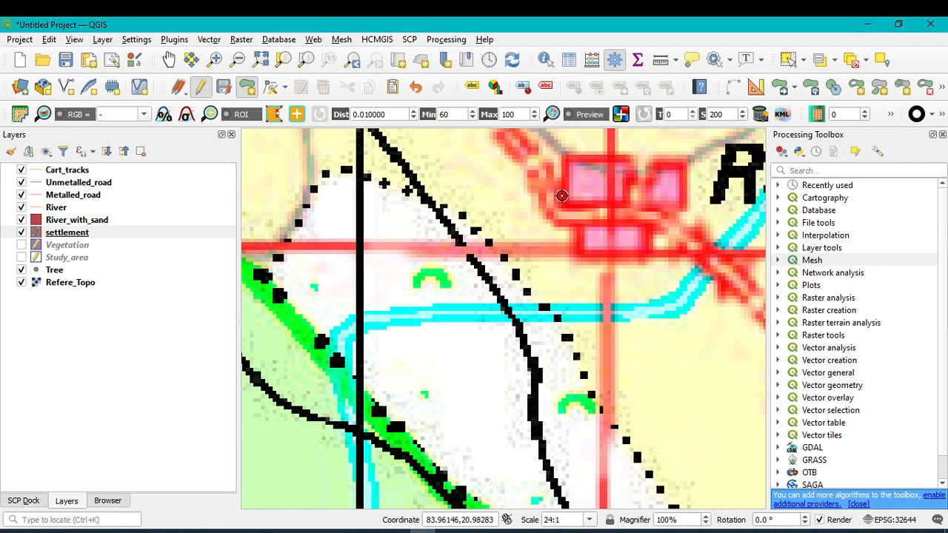
left_click(565, 160)
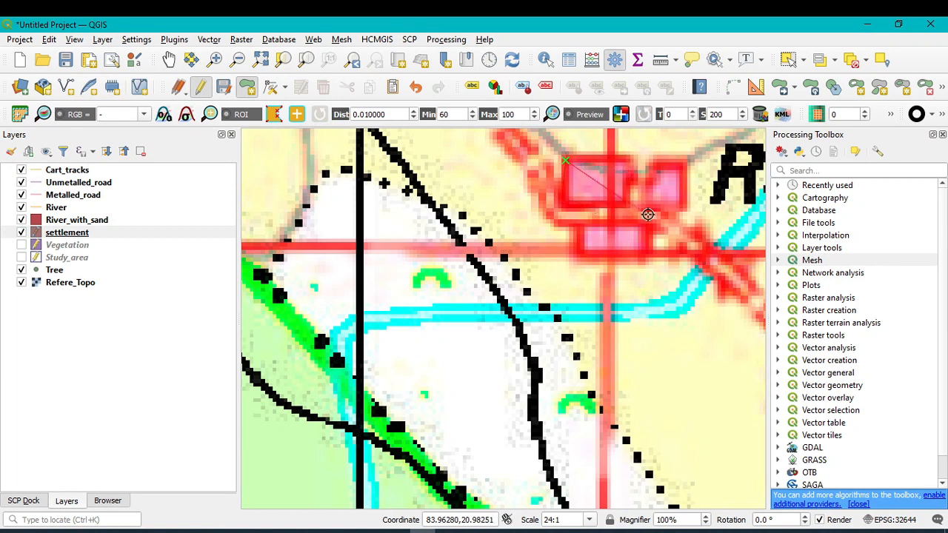
left_click(638, 259)
left_click(687, 183)
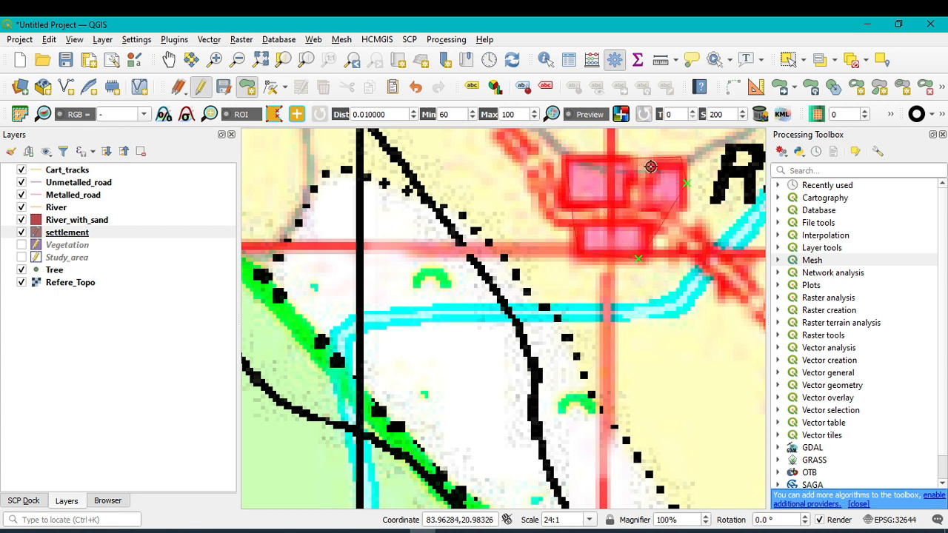
right_click(625, 162)
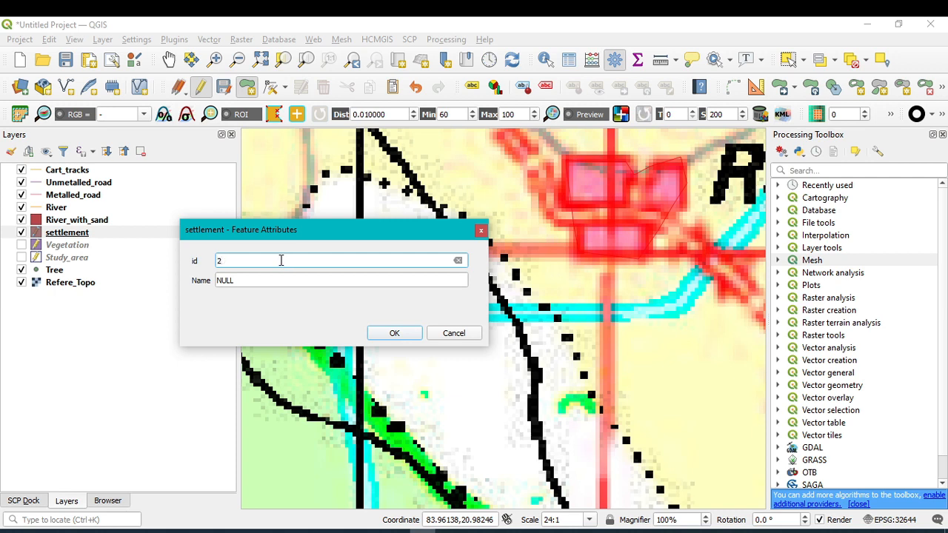
- Check the settlement's name on the map and save the new feature with id 2 and name Radam
scroll(657, 206, "down", 3)
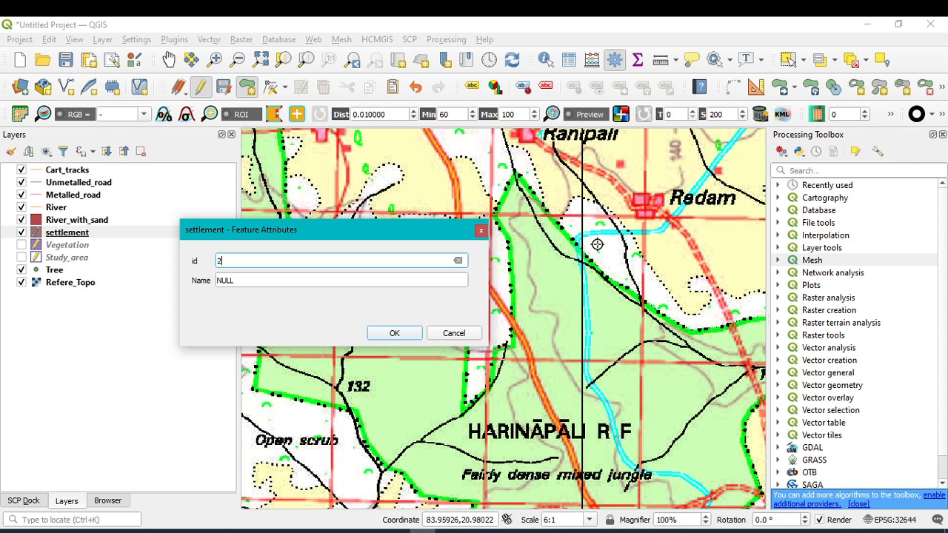
left_click(241, 282)
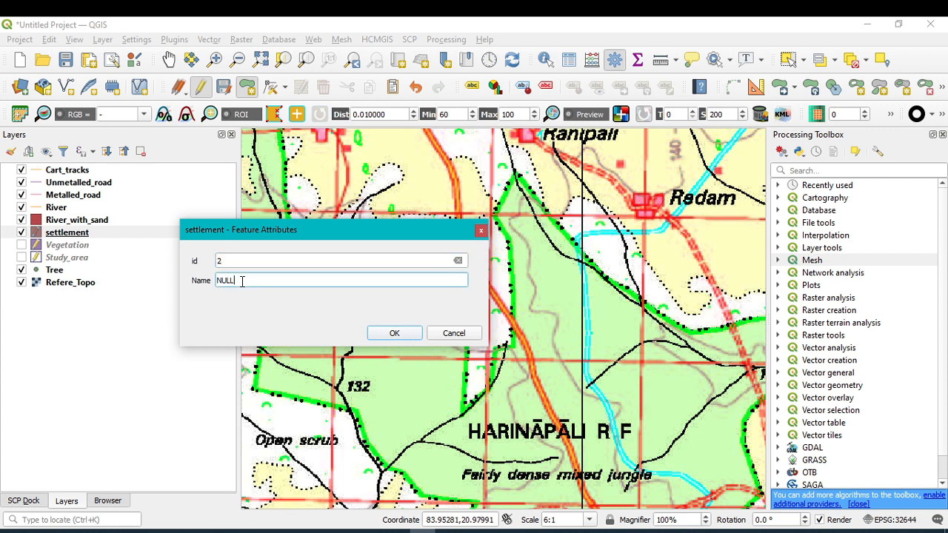
type("Radam")
left_click(394, 333)
- Trace a settlement polygon around the pink block beside Khuntiapali at the map's northern edge and finish the shape
scroll(518, 329, "up", 3)
scroll(567, 322, "down", 5)
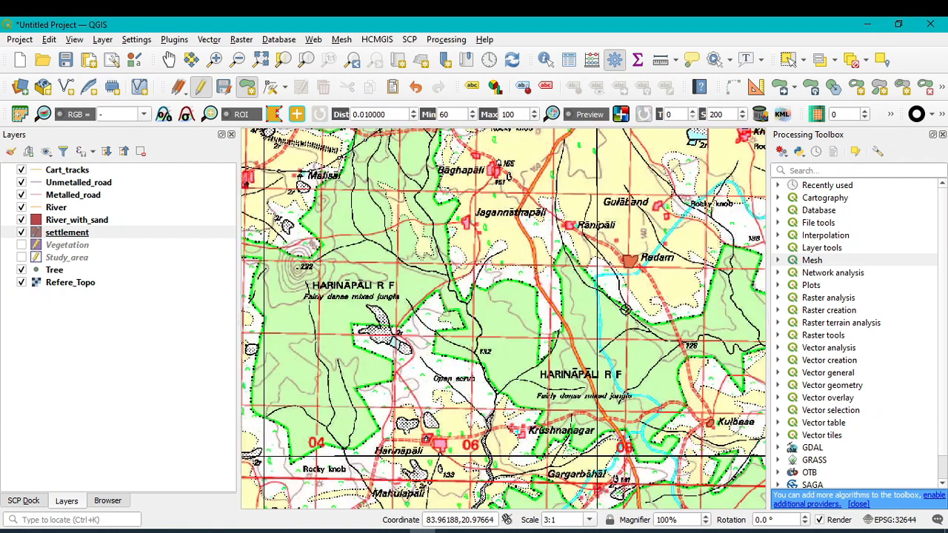
scroll(625, 309, "down", 2)
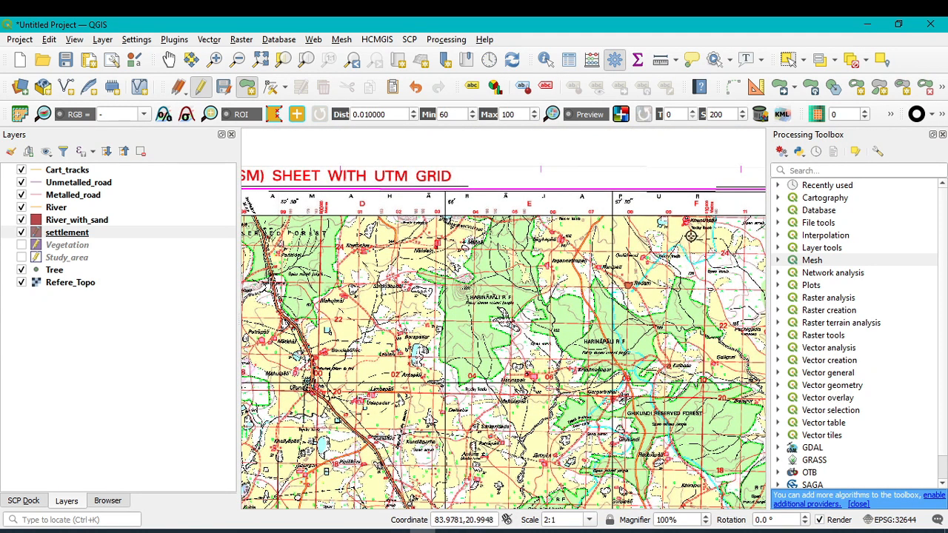
scroll(689, 226, "up", 5)
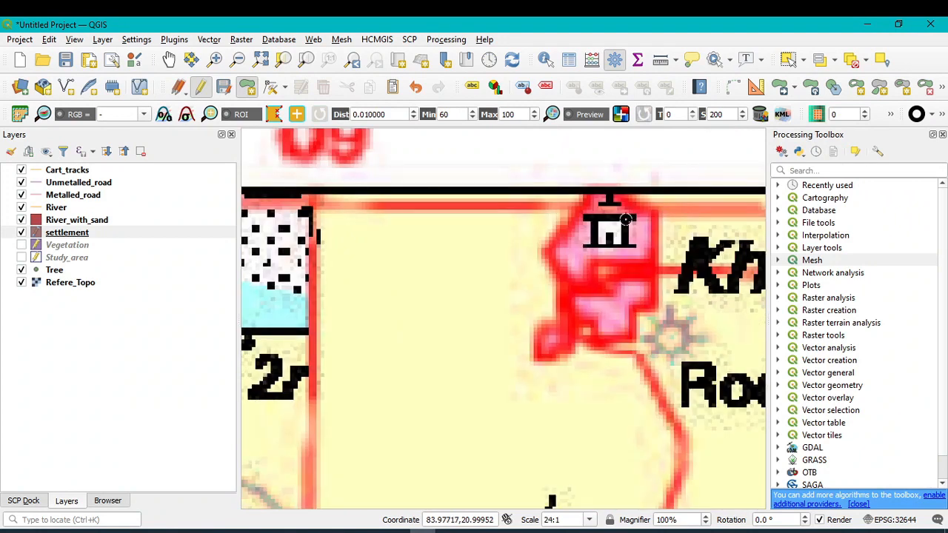
left_click(576, 220)
left_click(547, 254)
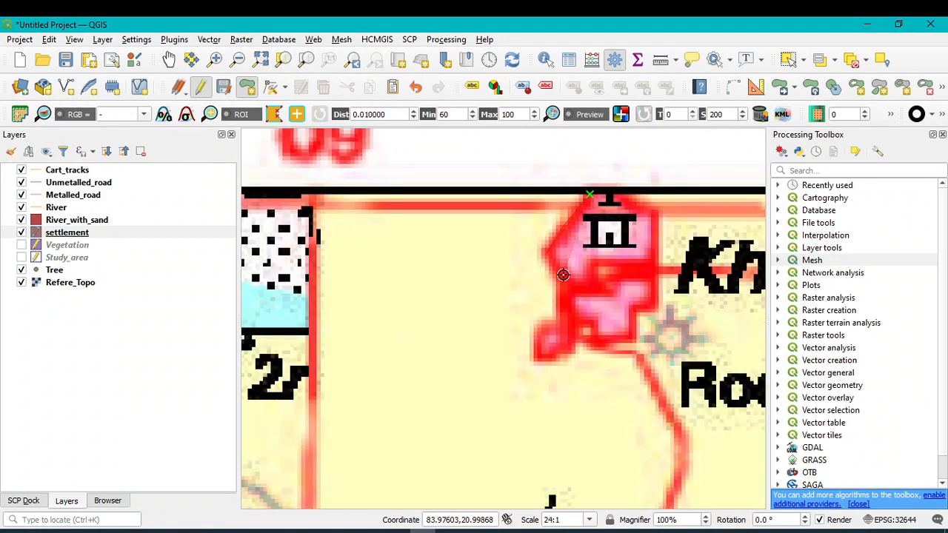
left_click(534, 342)
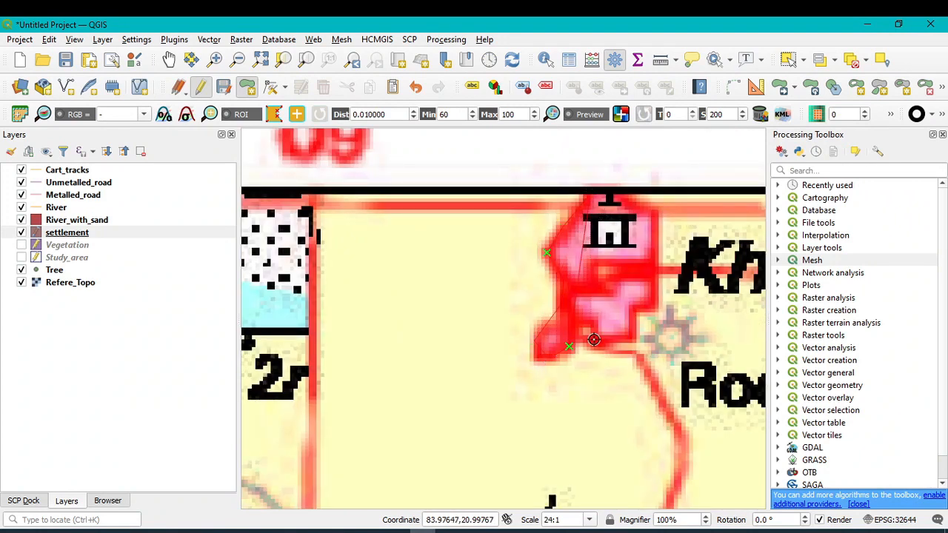
left_click(634, 329)
left_click(655, 277)
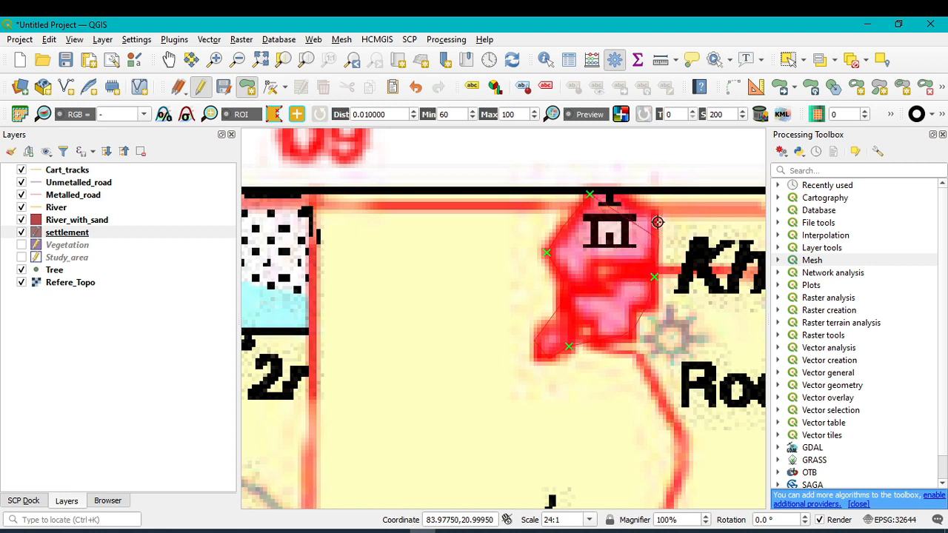
right_click(624, 196)
- Read the settlement's name on the map and save the new feature with id 3 and name Kuntiapali
scroll(631, 314, "down", 2)
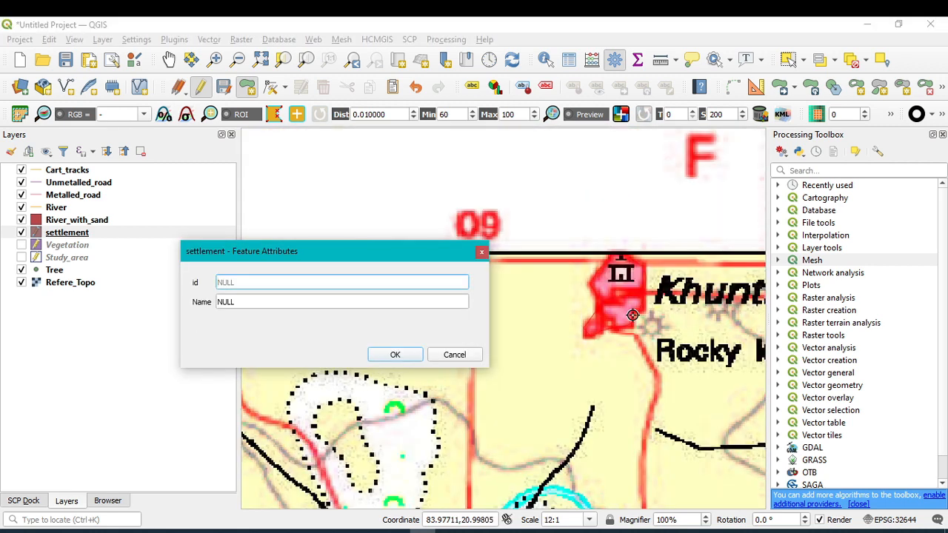
scroll(632, 315, "down", 1)
scroll(679, 323, "up", 1)
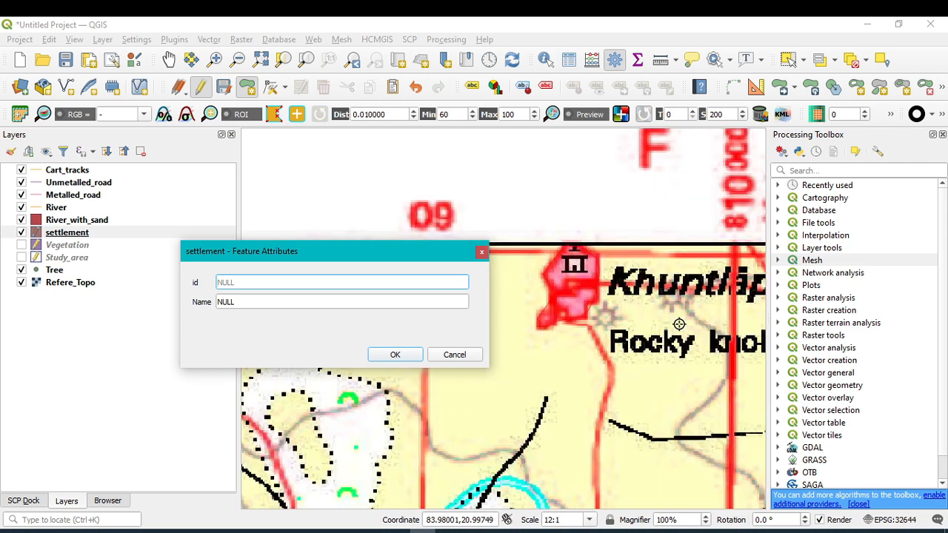
scroll(680, 323, "down", 1)
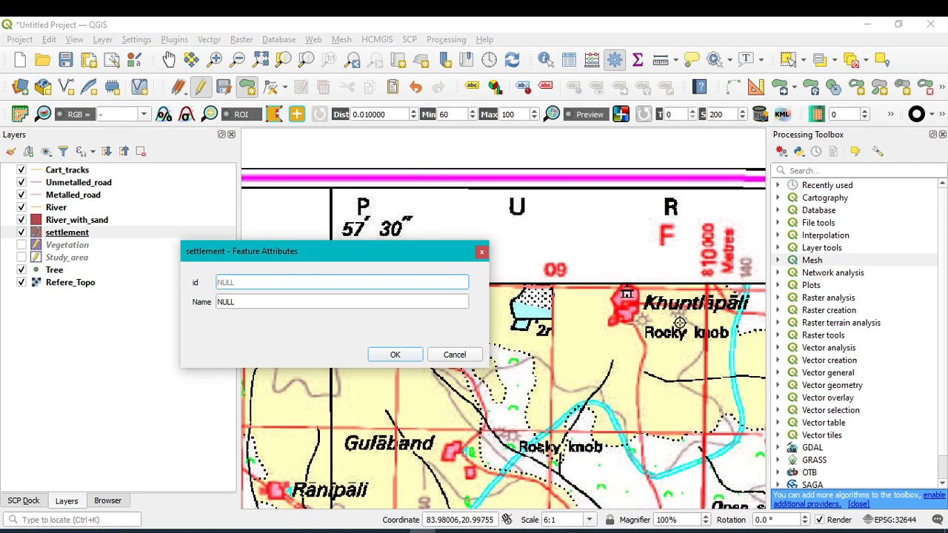
left_click(226, 301)
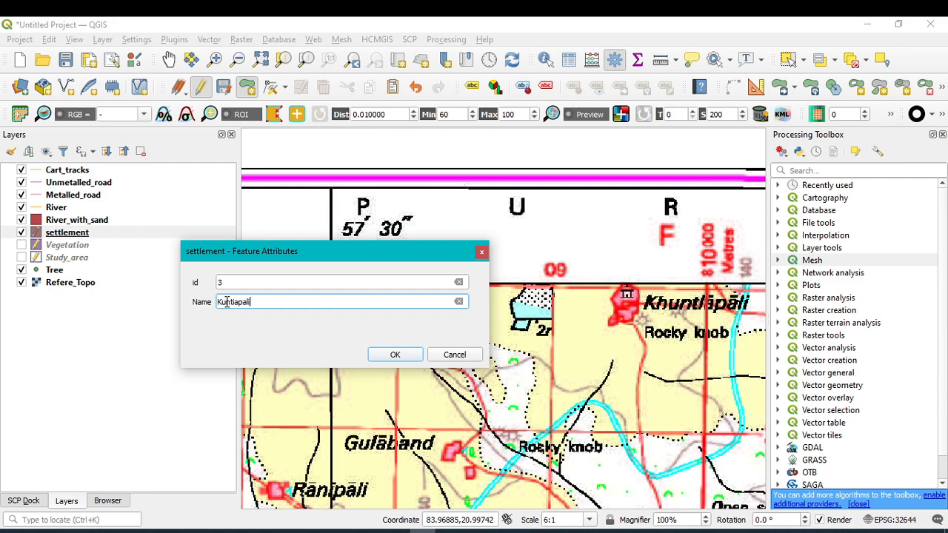
left_click(396, 355)
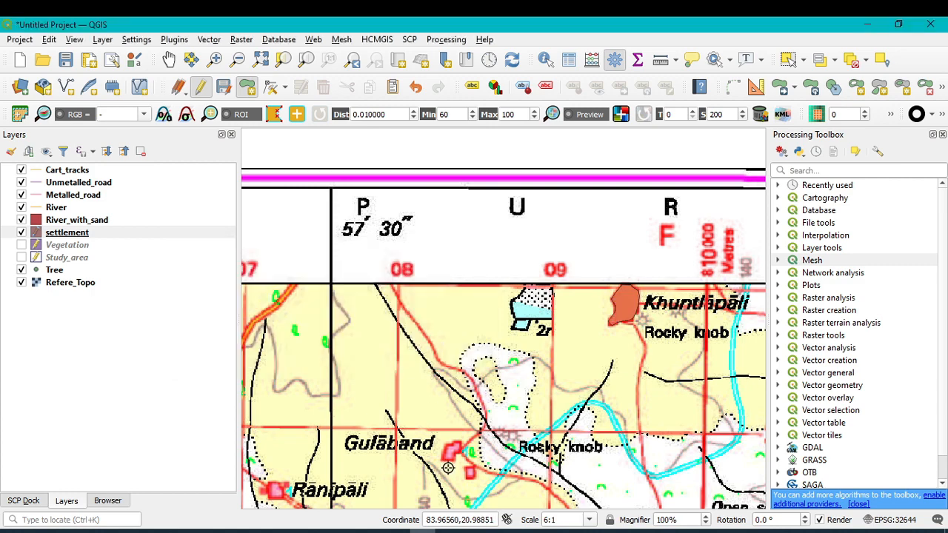
- Save the settlement layer's edits and hide the layer
scroll(448, 464, "up", 3)
scroll(448, 464, "down", 6)
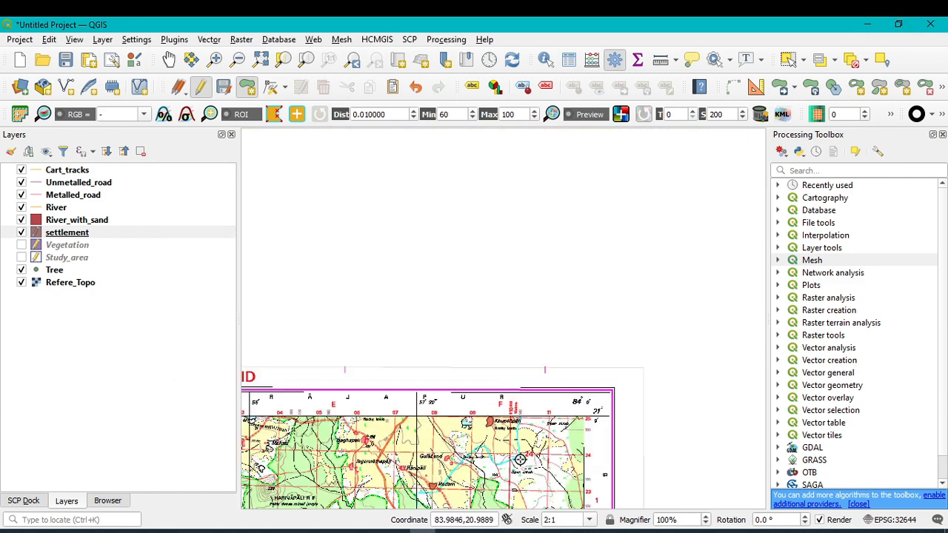
scroll(533, 460, "up", 2)
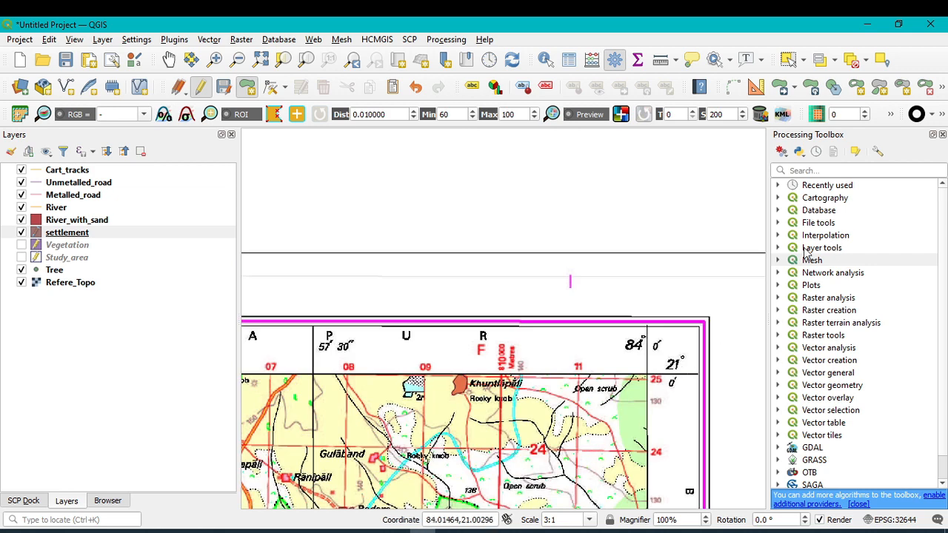
left_click(169, 60)
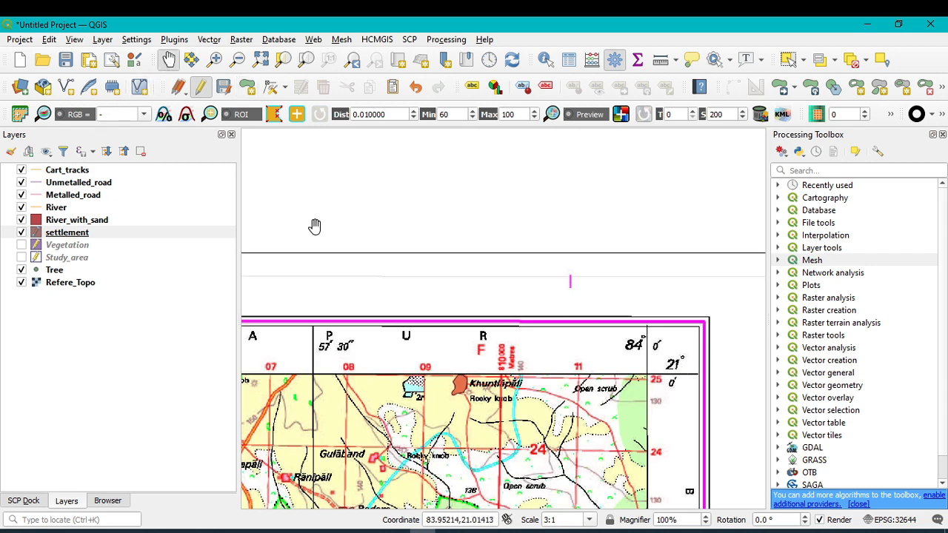
left_click_drag(506, 421, 533, 258)
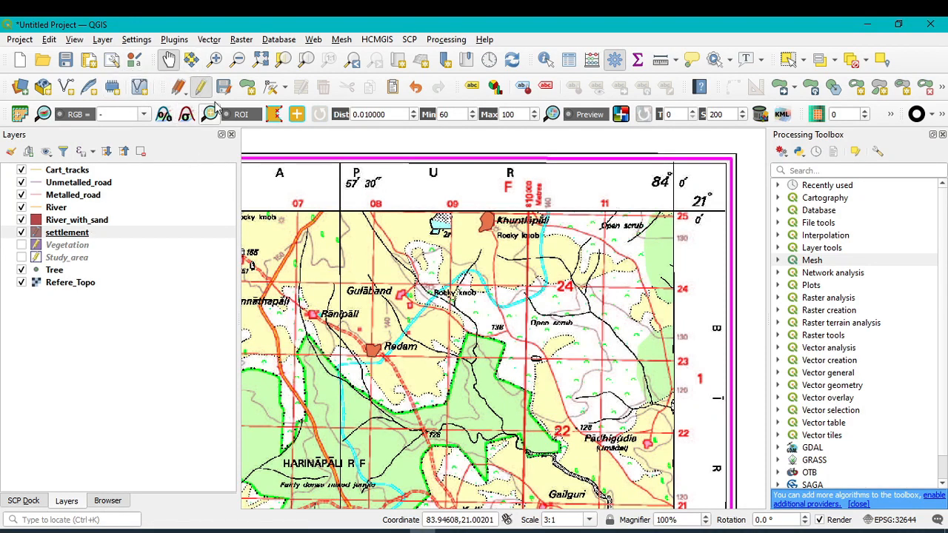
left_click(224, 87)
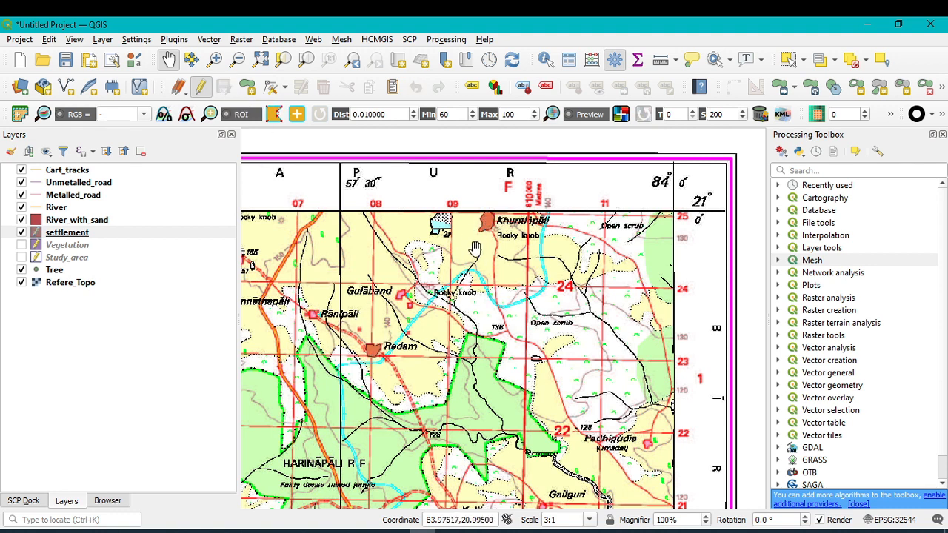
left_click(22, 233)
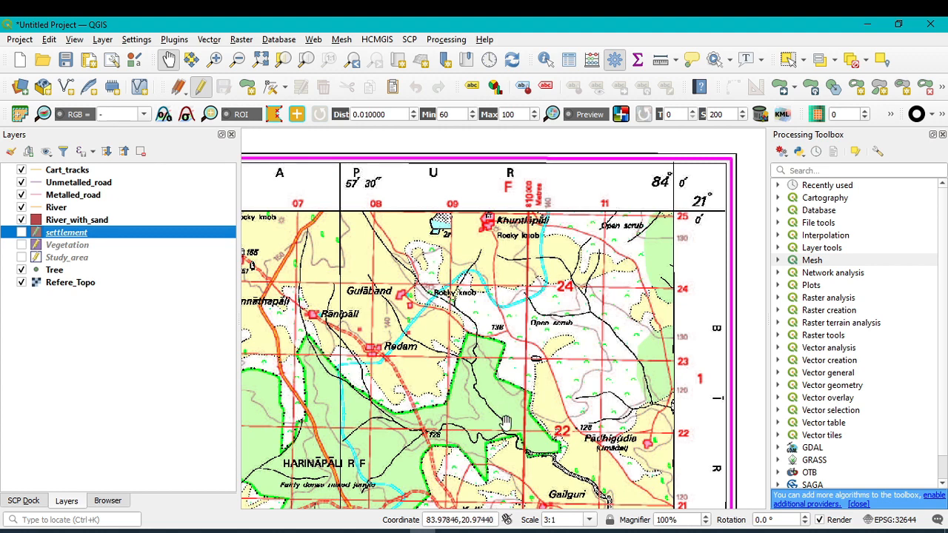
- Enable editing on the River_with_sand layer and start adding a polygon feature for the sandy river near Gailguri
left_click_drag(594, 503, 554, 344)
scroll(553, 344, "up", 1)
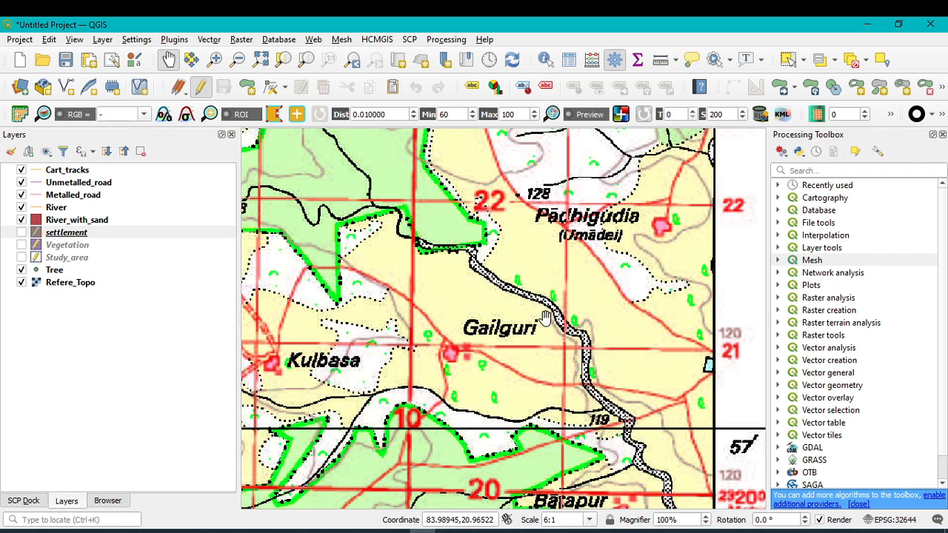
left_click(74, 222)
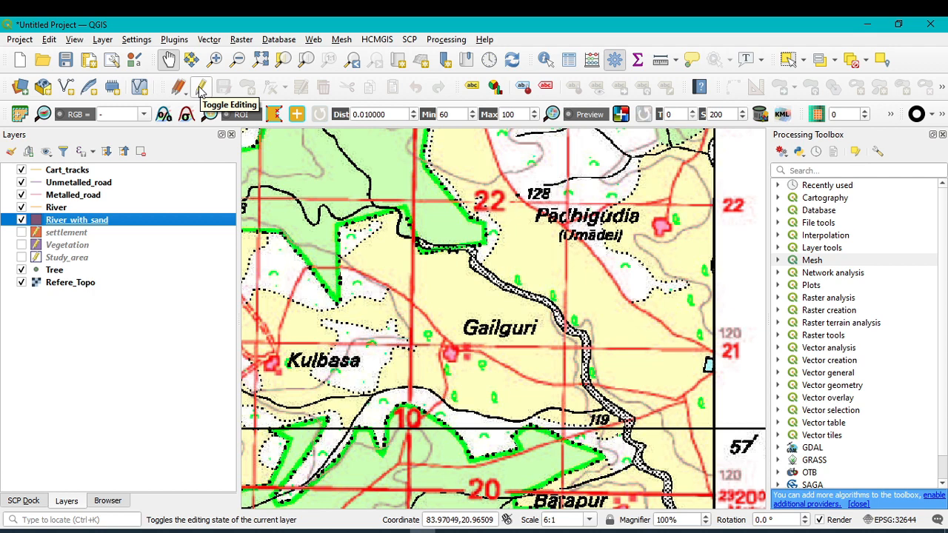
left_click(200, 87)
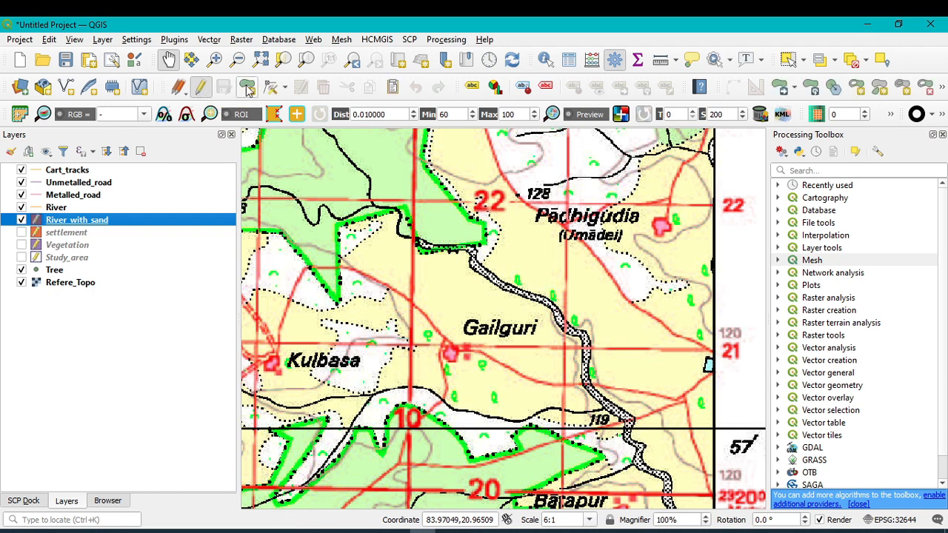
left_click(249, 87)
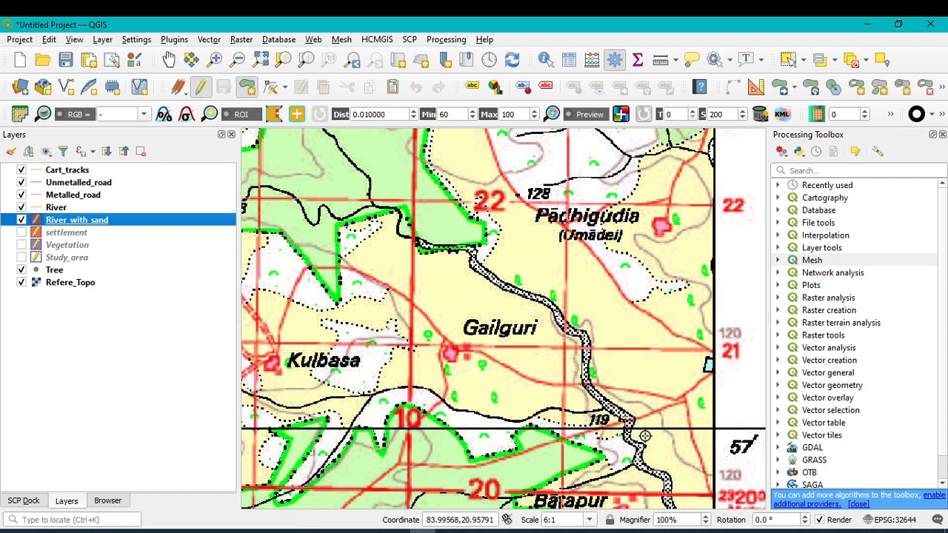
- Start the sandy river polygon at the black horizontal line beside 119 and trace its western bank north to the tree symbol
scroll(644, 437, "down", 3)
scroll(656, 427, "up", 8)
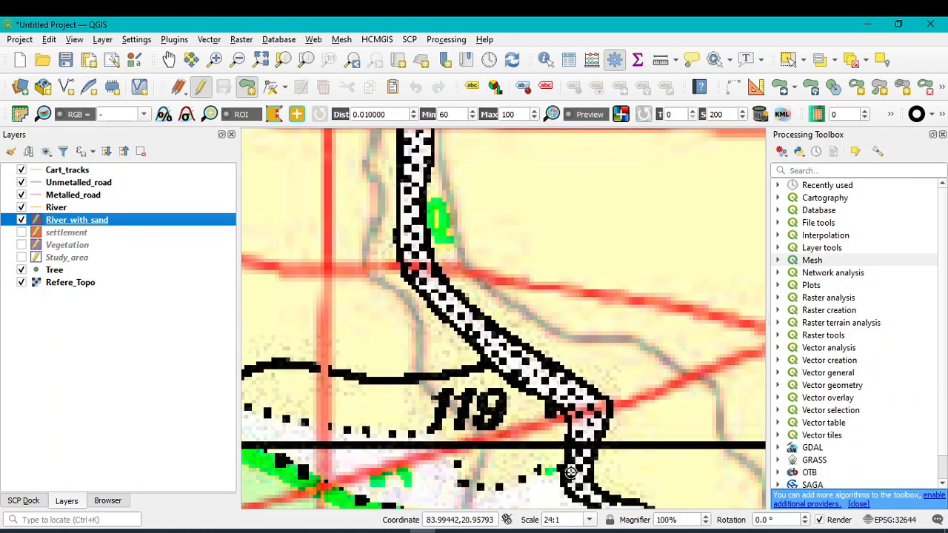
left_click(564, 444)
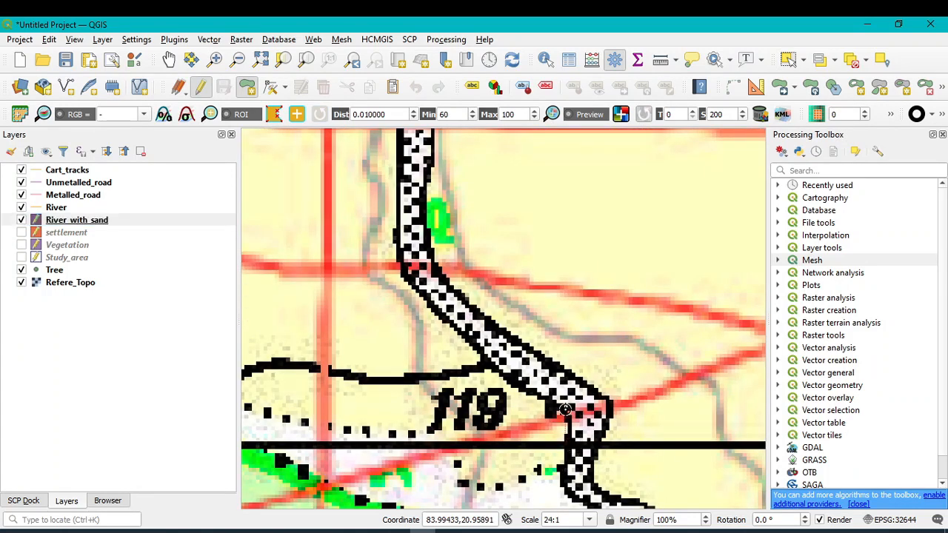
left_click(529, 392)
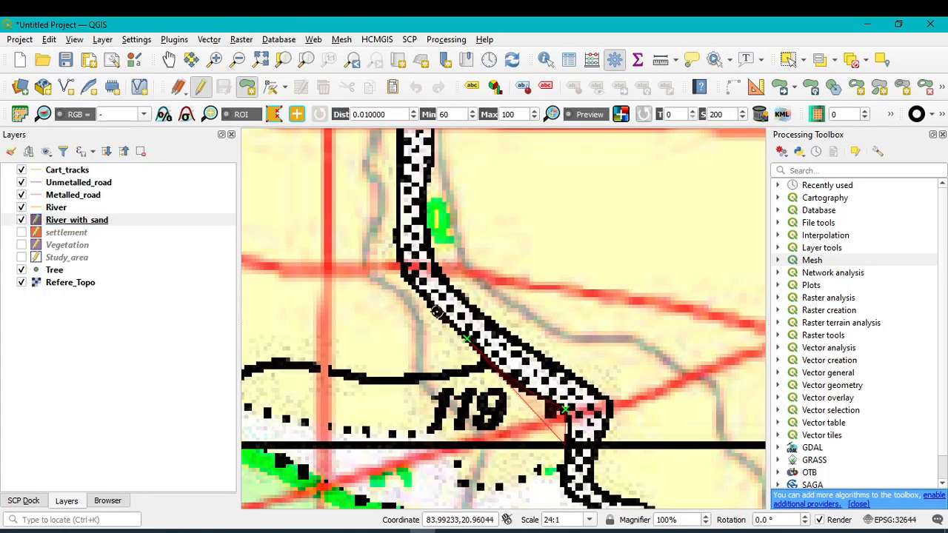
left_click(437, 311)
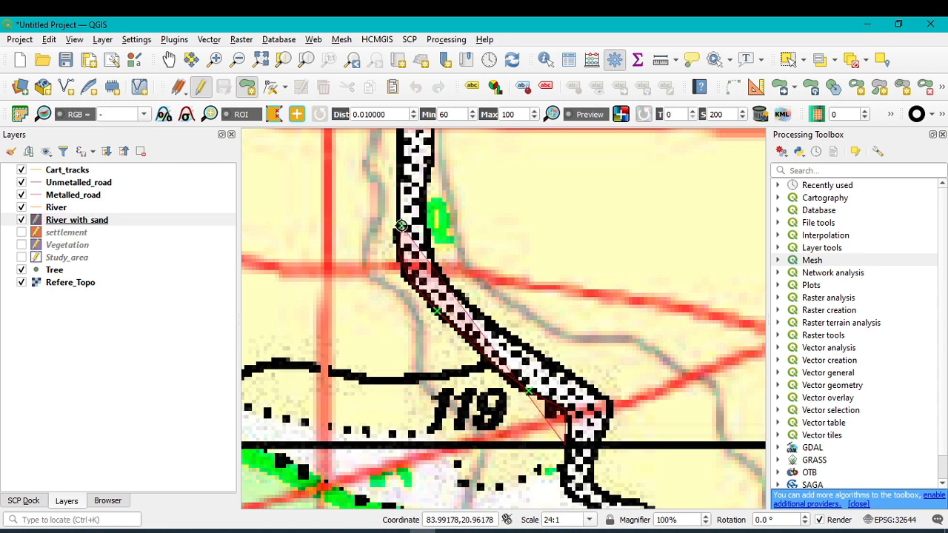
left_click(401, 226)
- Continue the polygon along the river's western bank, across the red grid lines and around the sharp bend east of Gailguri
key("Up")
key("Up")
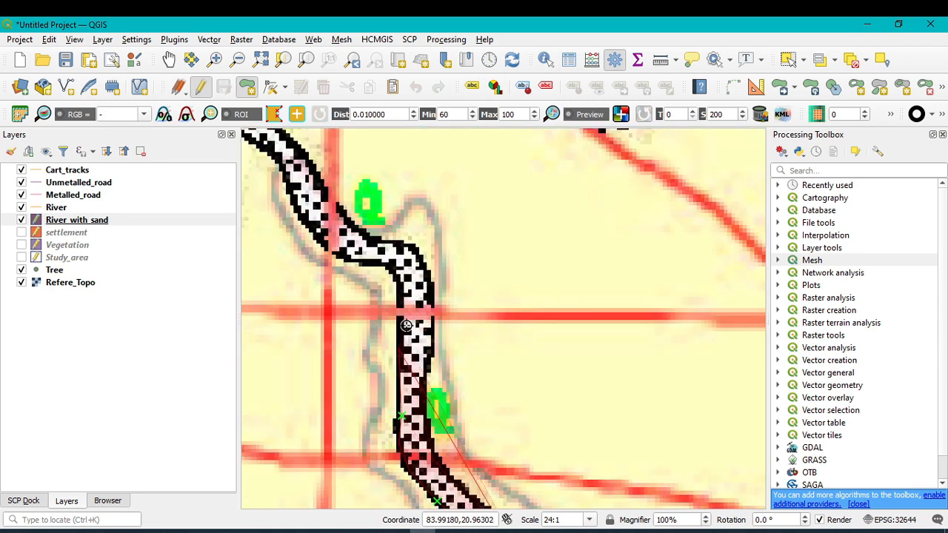
left_click(398, 287)
left_click(352, 258)
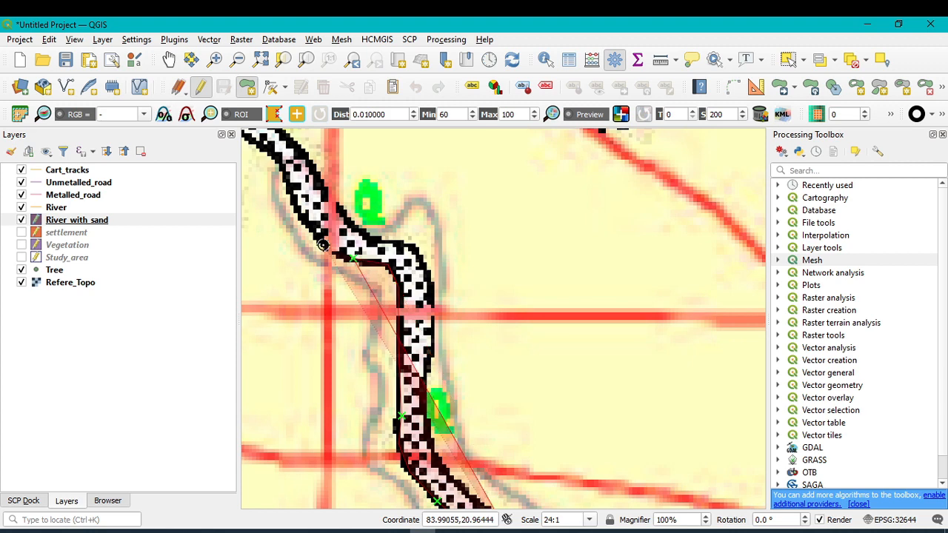
left_click(285, 181)
left_click(278, 159)
- Trace the river's lower bank northwest past the two tree symbols northeast of Gailguri
key("Up")
key("Up")
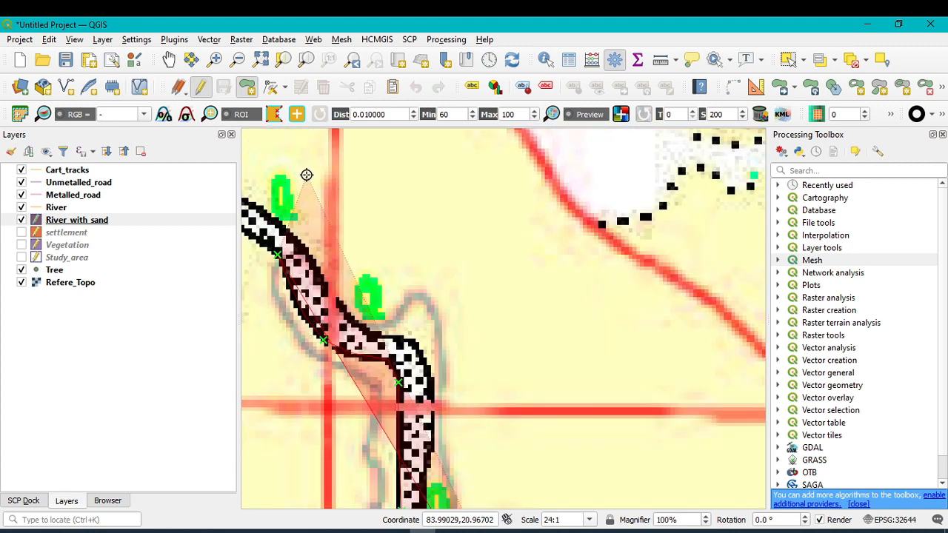
key("Left")
key("Up")
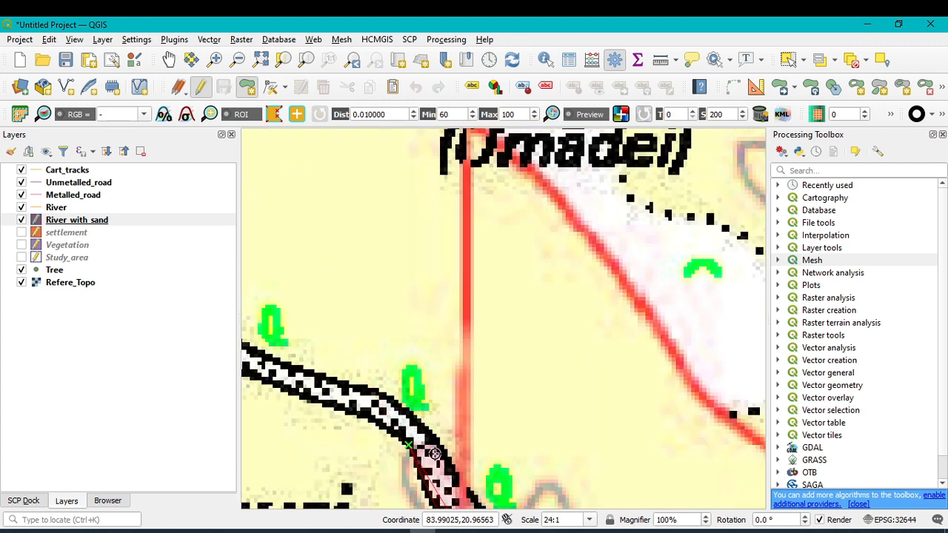
key("Left")
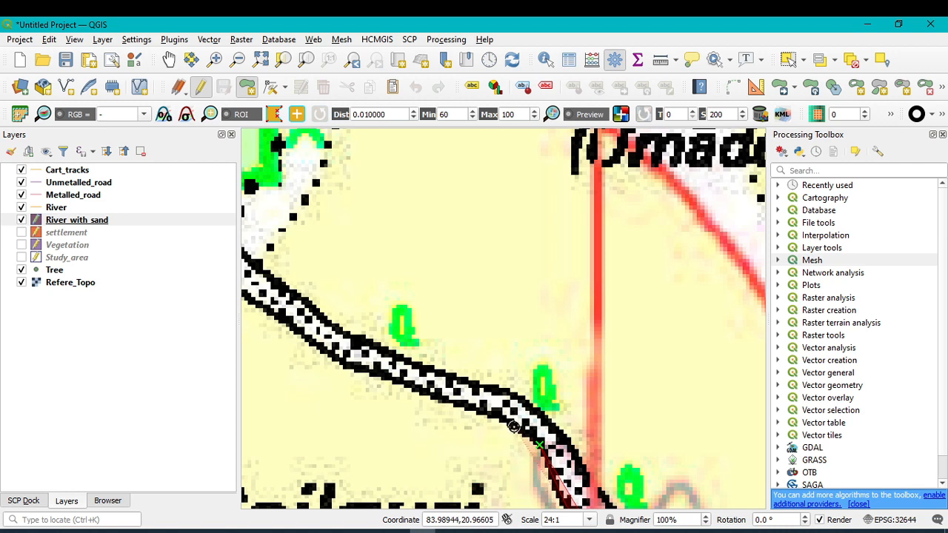
left_click(468, 403)
left_click(358, 366)
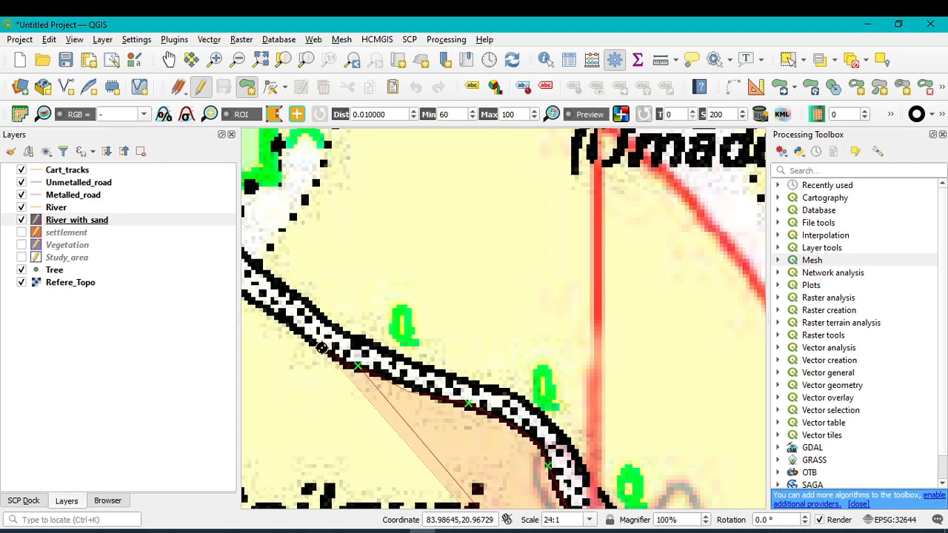
- Trace the lower bank around the bend and west along the green forest boundary, turning back at the sandy river's narrow western end
key("Left")
key("Left")
left_click(557, 329)
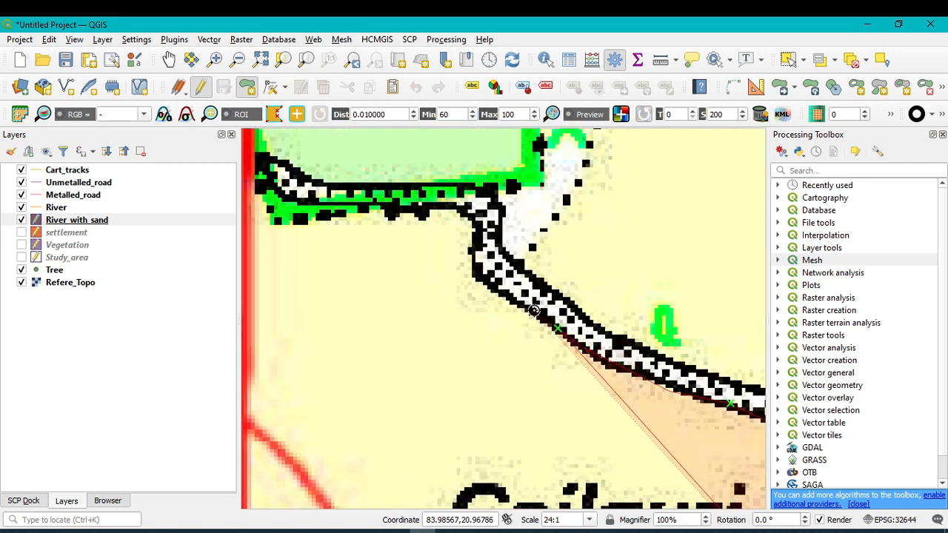
left_click(479, 274)
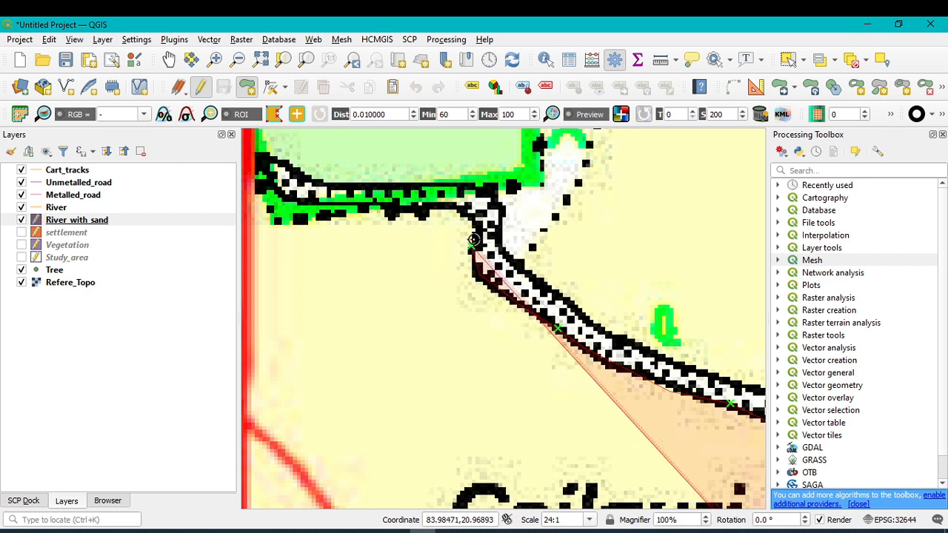
left_click(424, 208)
left_click(392, 207)
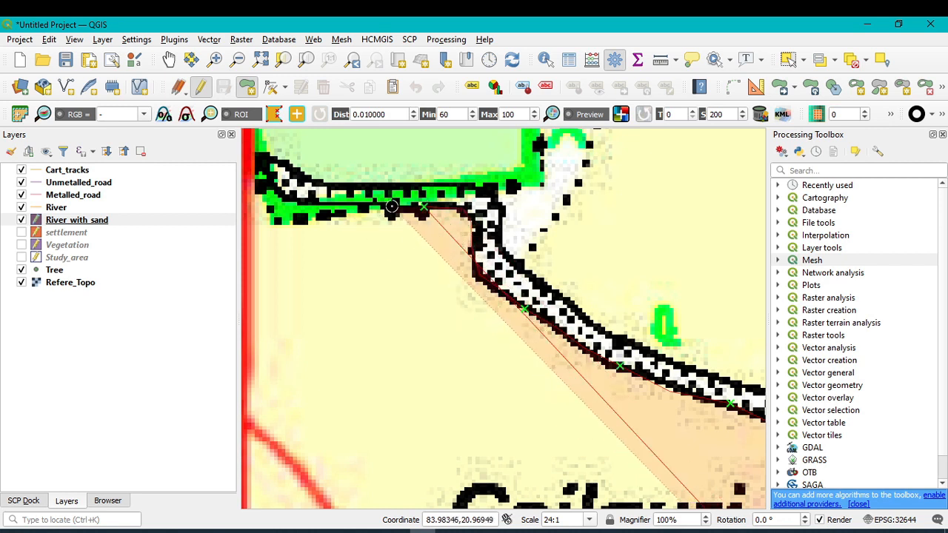
key("Left")
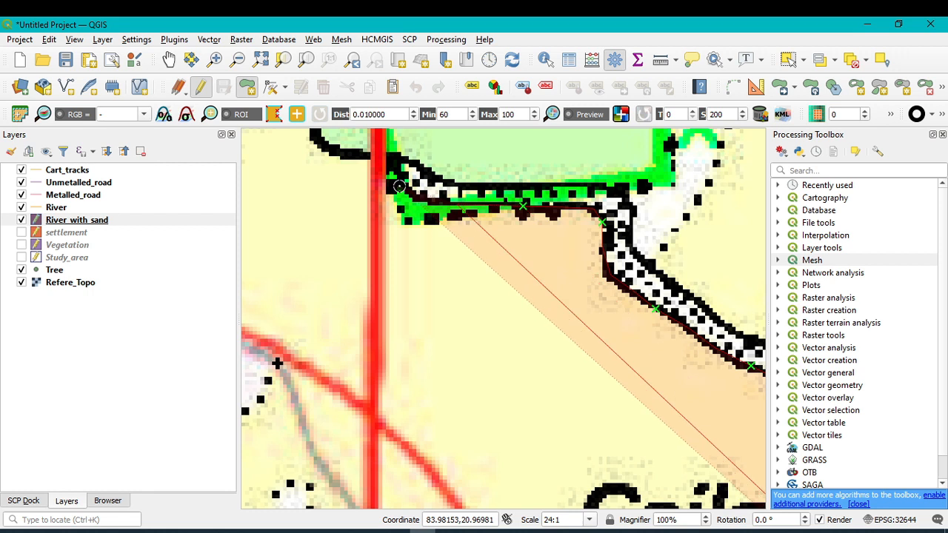
left_click(421, 165)
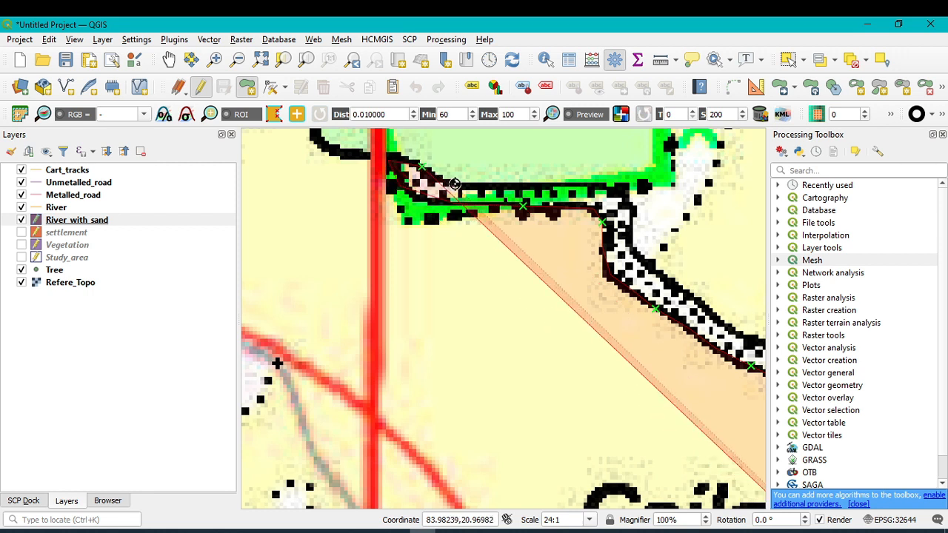
- Trace the upper bank back east from the forest edge, around the bend and southeast to the tree symbol above the next curve
left_click(506, 182)
left_click(627, 186)
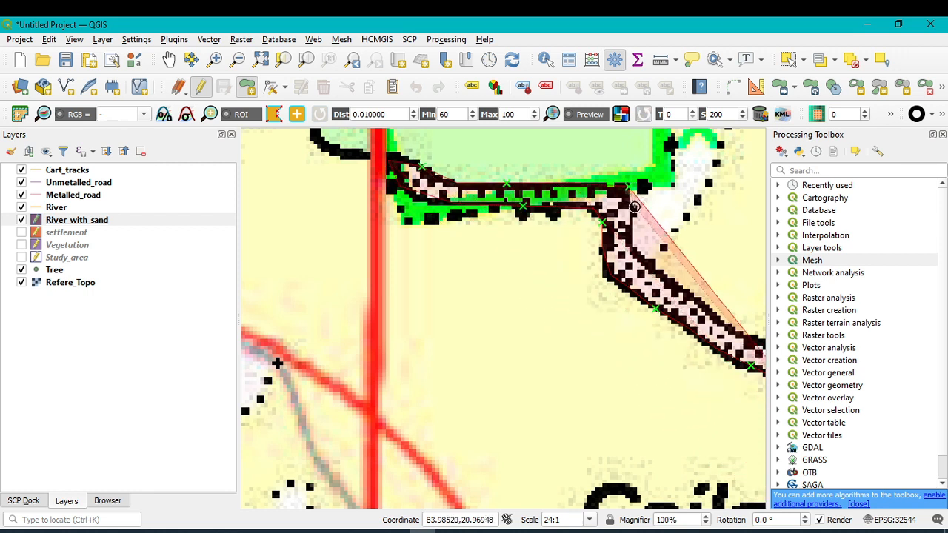
left_click(635, 245)
left_click(697, 297)
key("Right")
key("Right")
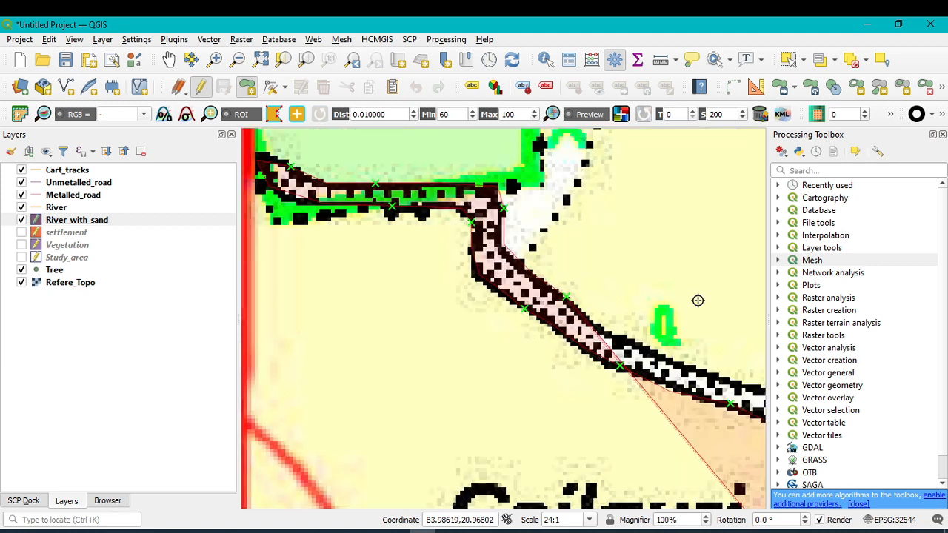
left_click(520, 357)
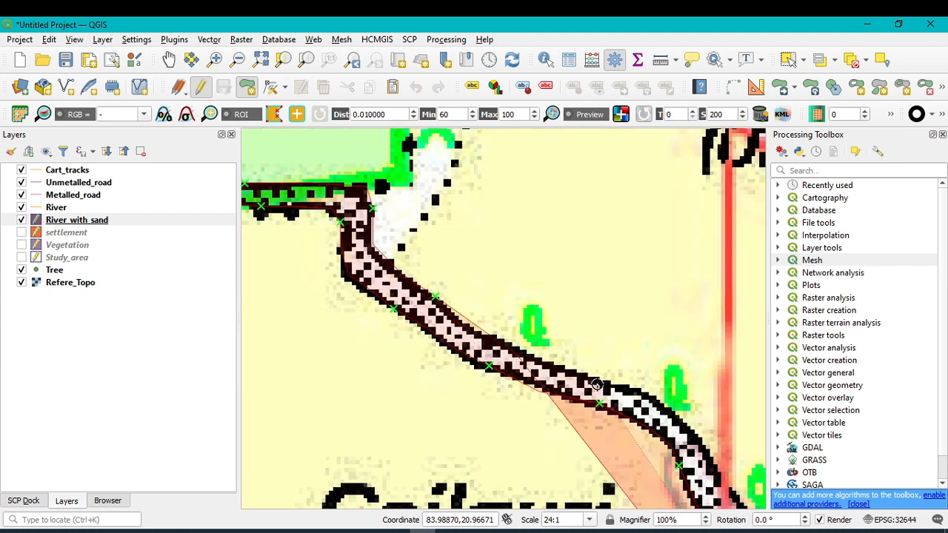
left_click(678, 405)
- Trace the river's eastern bank southeast across the vertical red grid line to the outer corner of the sharp bend
key("Right")
key("Right")
key("Down")
key("Down")
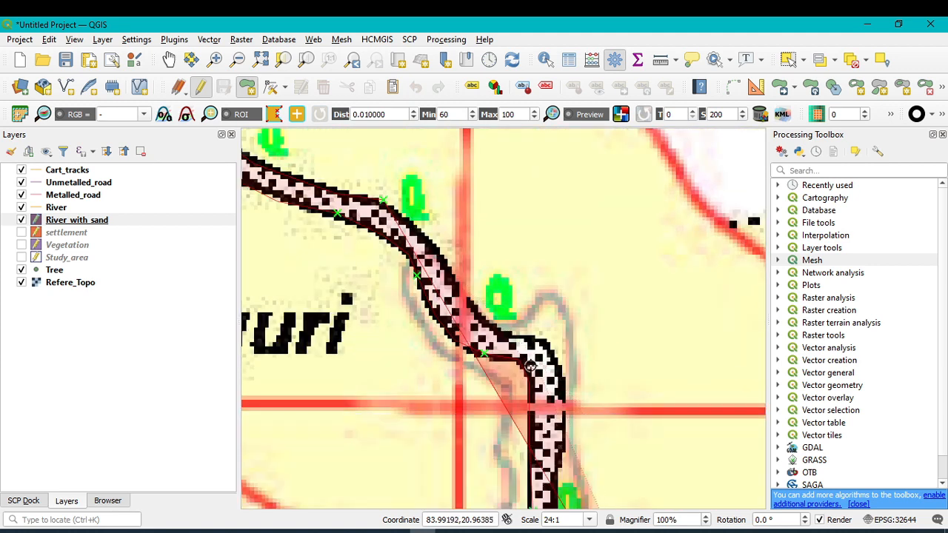
left_click(455, 278)
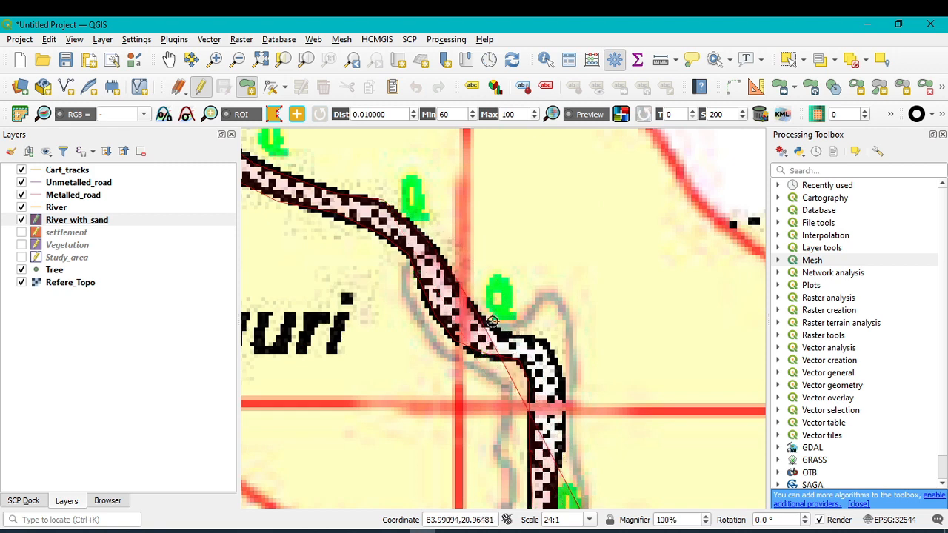
left_click(549, 342)
- Trace the remaining eastern bank south to the black line beside 119, then finish the polygon and accept its attributes
key("Down")
key("Down")
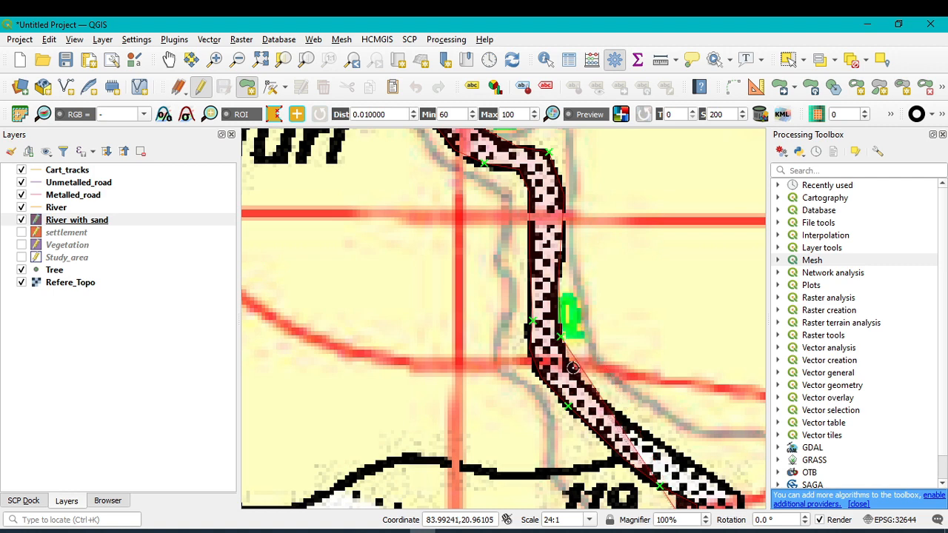
left_click(600, 397)
key("Right")
key("Right")
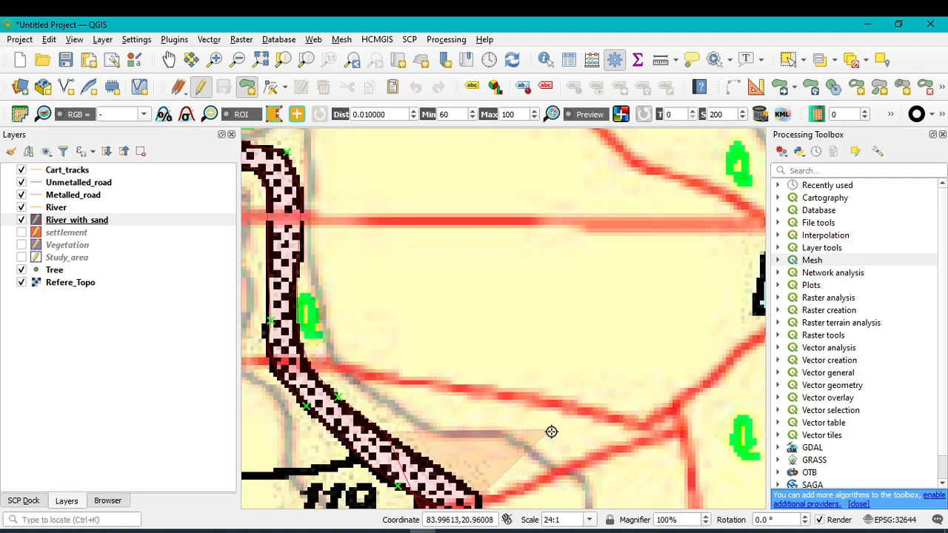
key("Down")
key("Down")
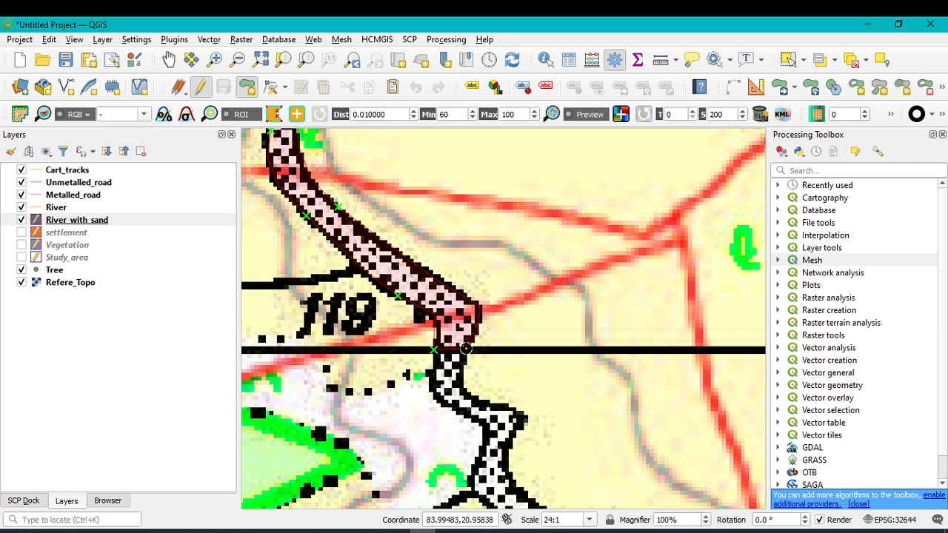
right_click(466, 349)
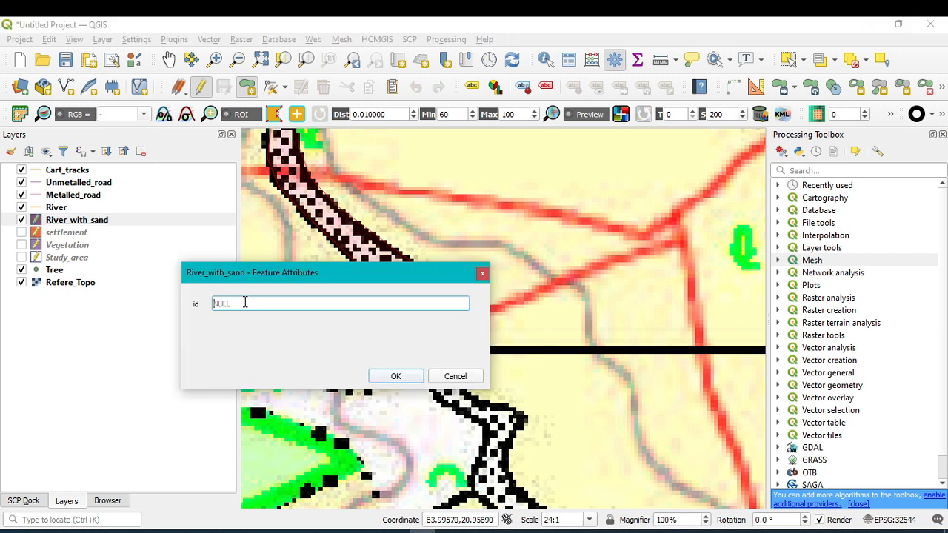
left_click(396, 376)
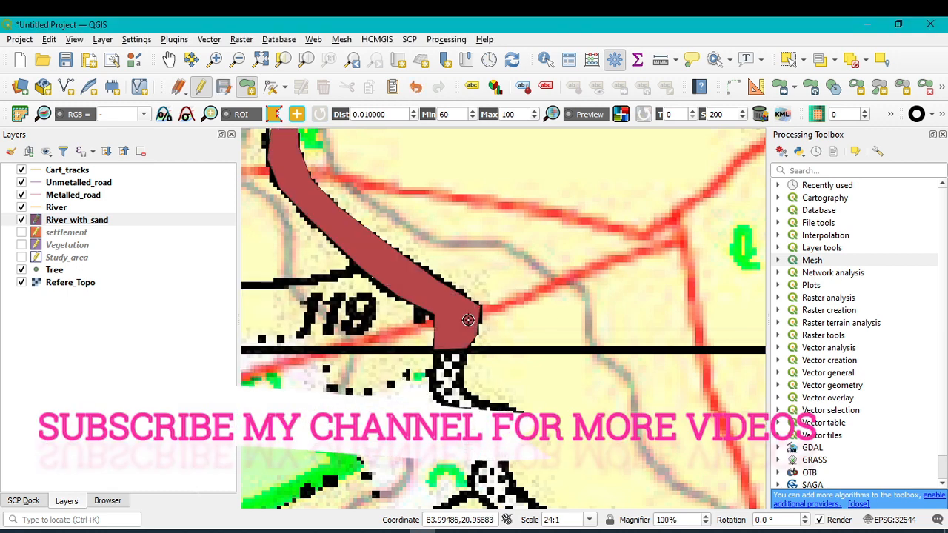
- Save the River_with_sand layer's edits and hide the layer
scroll(468, 319, "up", 2)
scroll(468, 319, "down", 1)
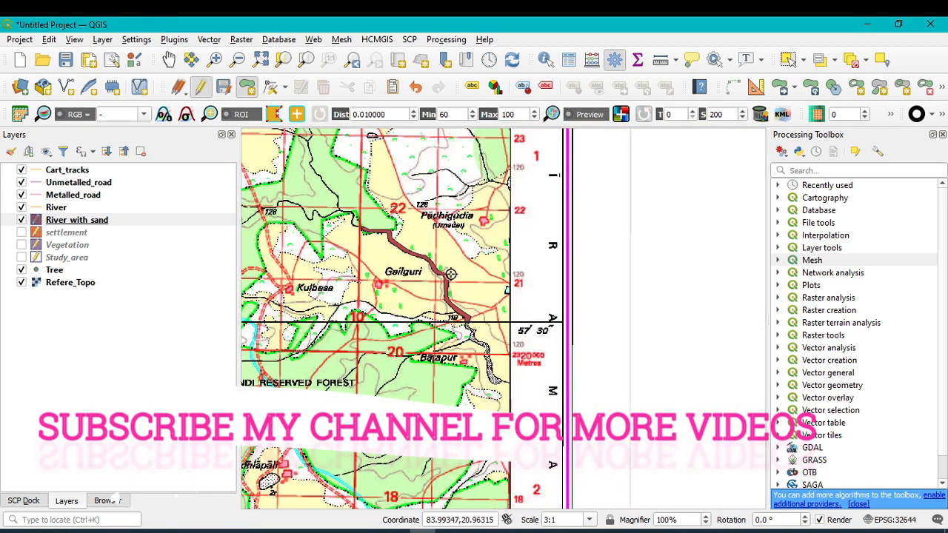
left_click(221, 88)
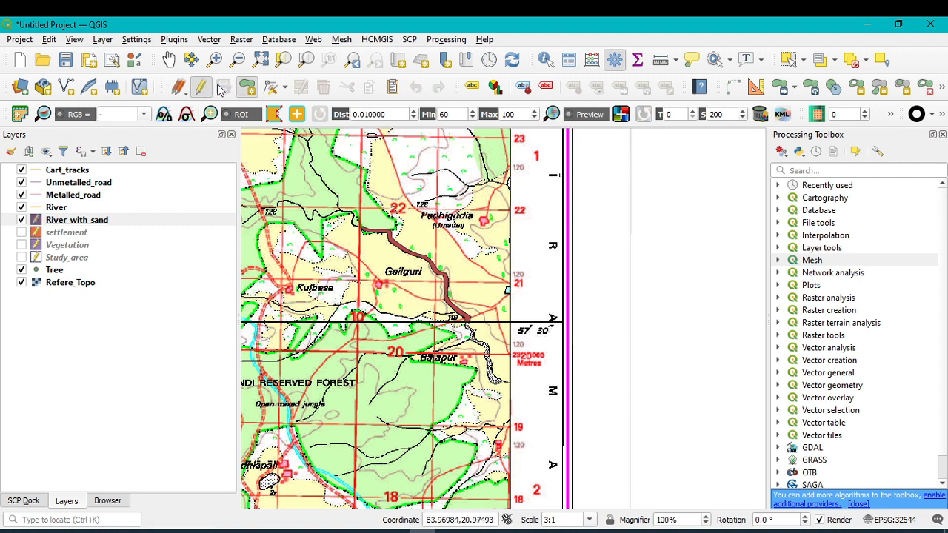
left_click(22, 221)
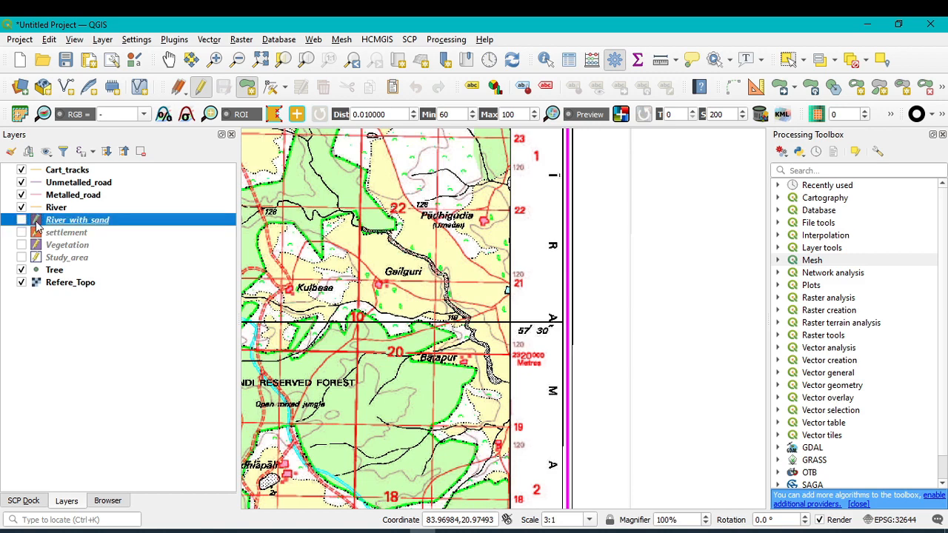
- Show the Study_area layer and bring the map area around Harinapali R F and Gailguri into view
scroll(355, 223, "down", 1)
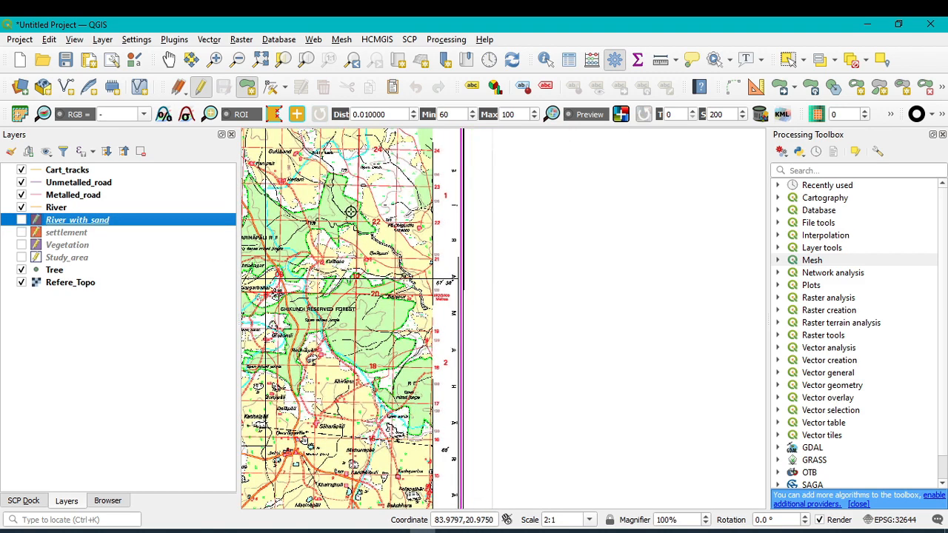
scroll(350, 212, "up", 1)
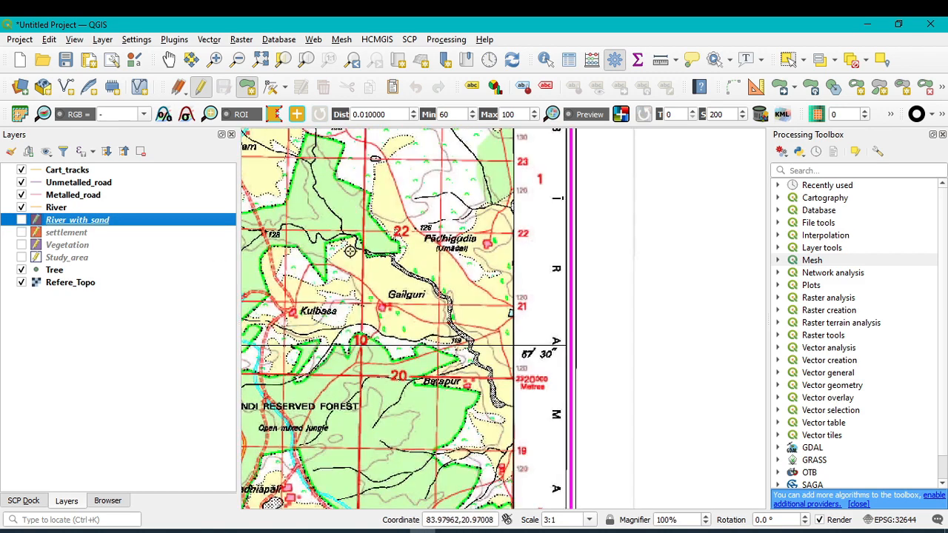
left_click(21, 258)
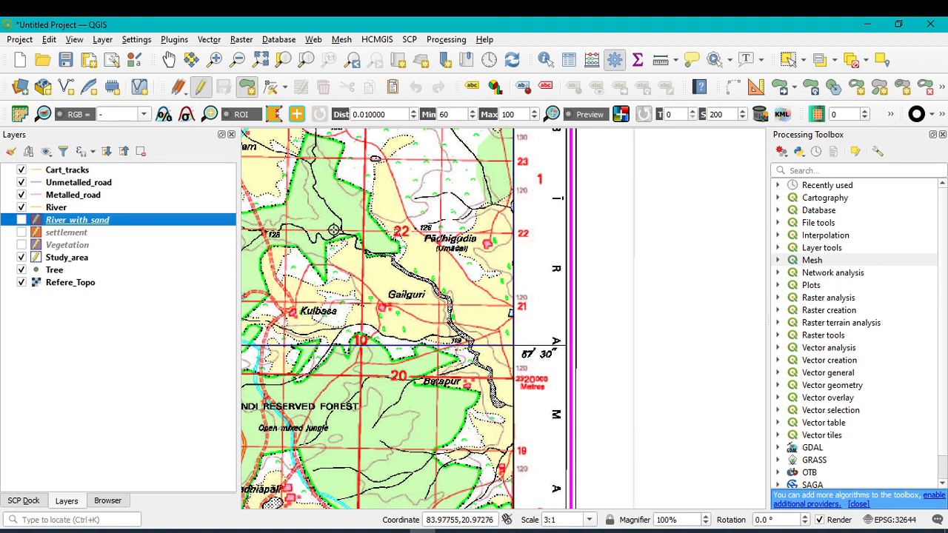
left_click(169, 60)
left_click_drag(447, 144, 629, 200)
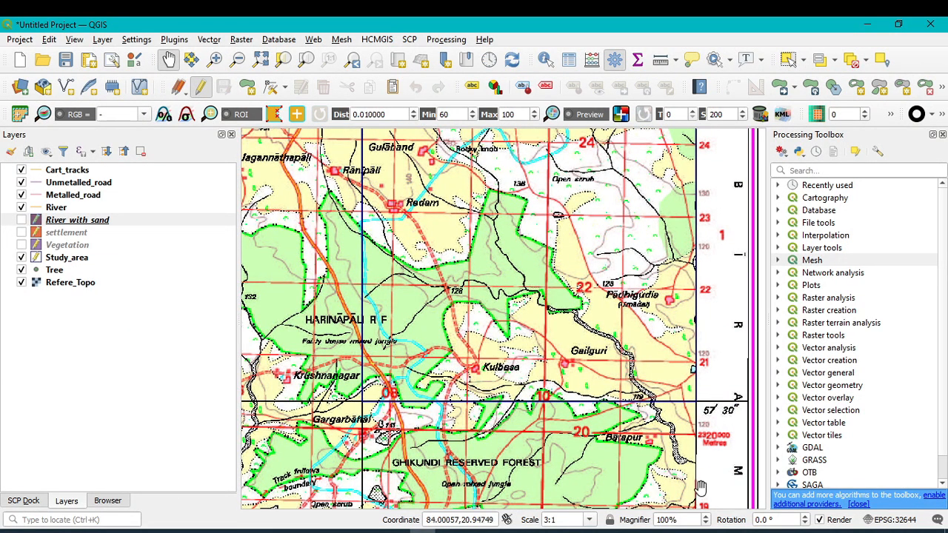
- Enable editing on the River layer for the black river line south of Gailguri
left_click_drag(629, 394, 634, 348)
scroll(637, 347, "down", 1)
scroll(637, 346, "up", 4)
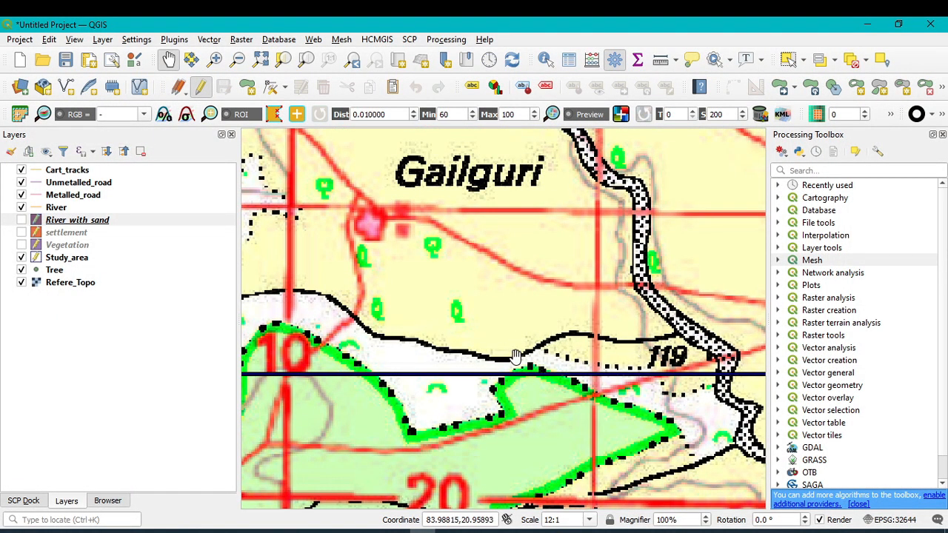
left_click(56, 209)
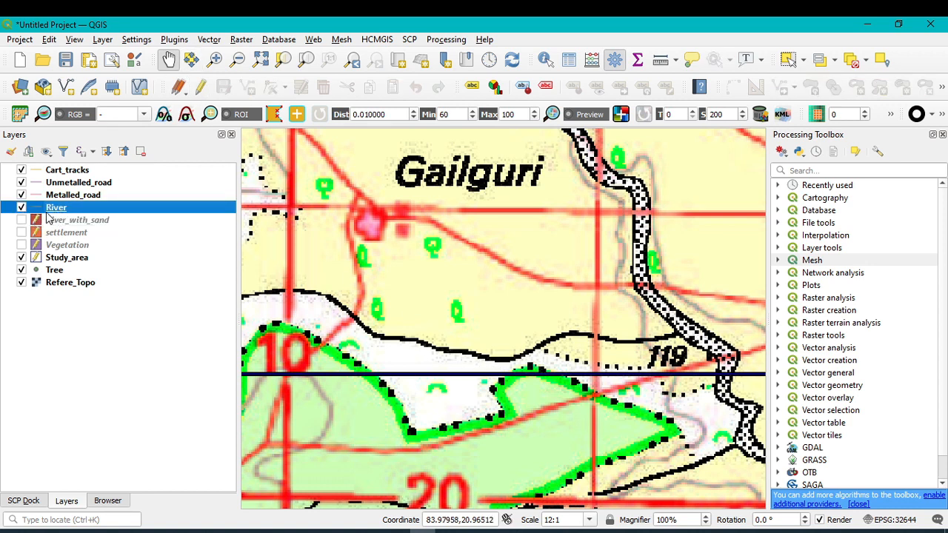
left_click(200, 87)
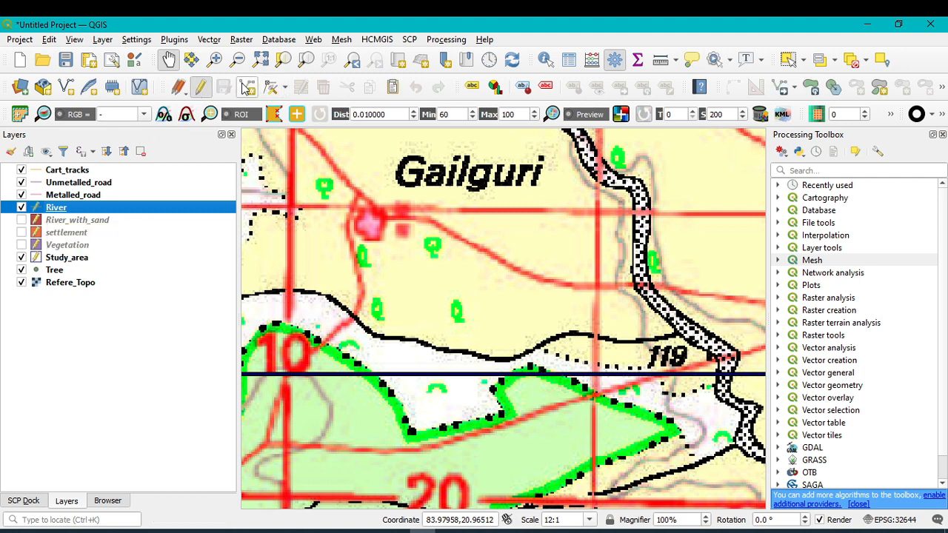
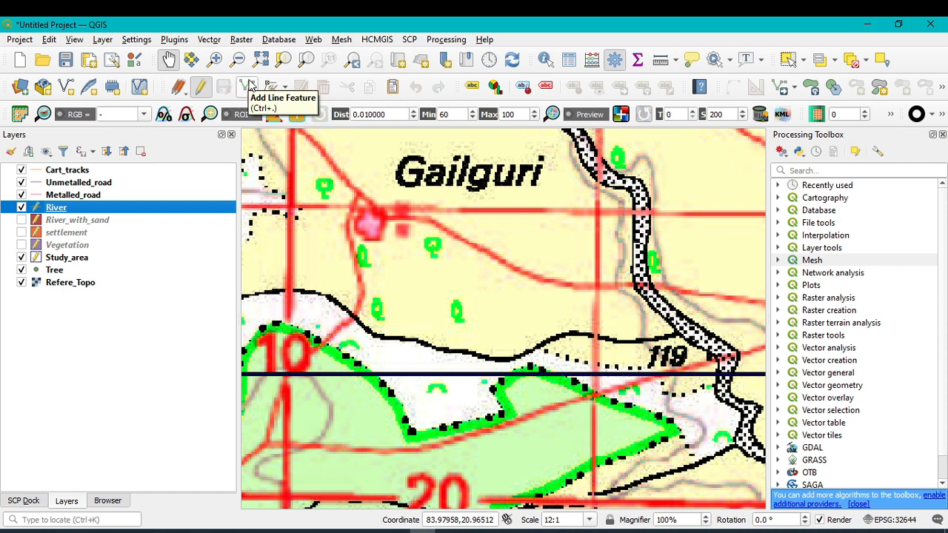
- Start a River line at the sandy river beside 119 and trace the black line west to its dip south of Gailguri
left_click(247, 87)
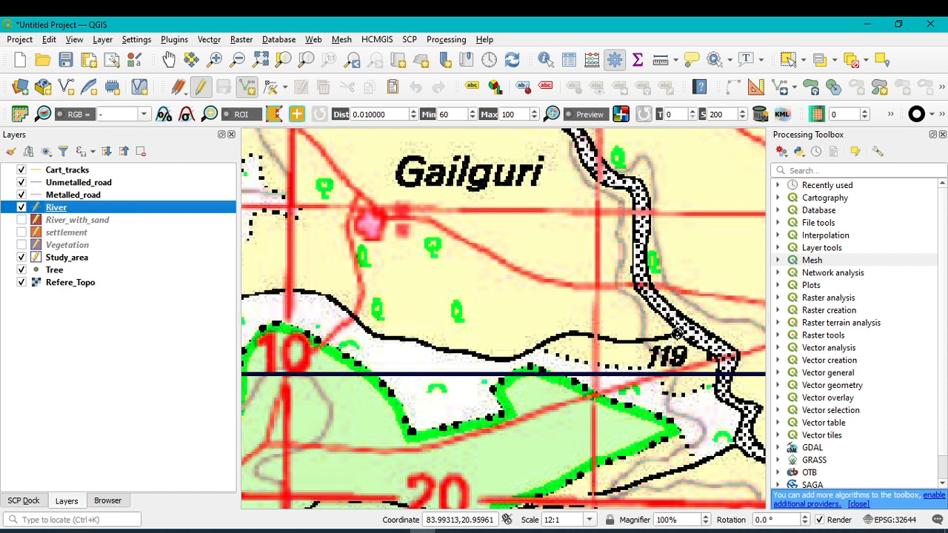
left_click(656, 342)
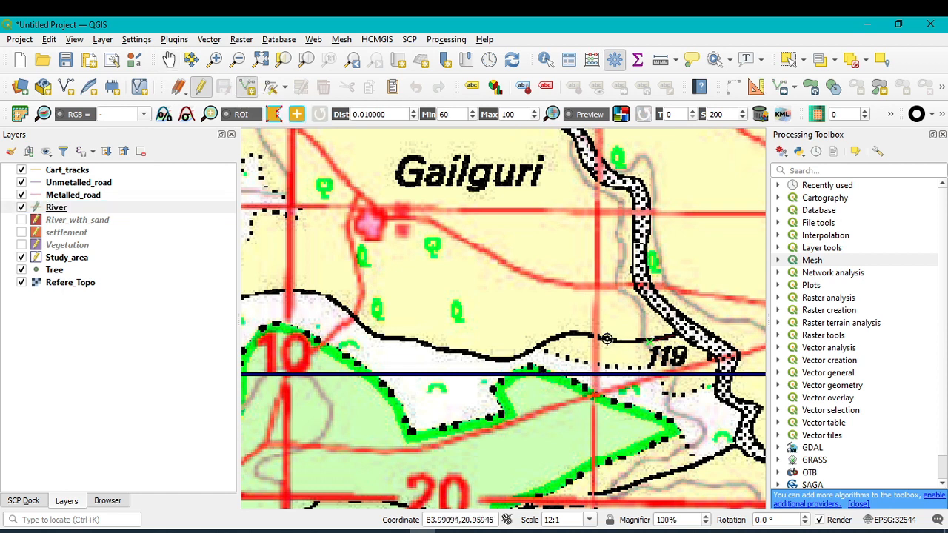
left_click(583, 332)
scroll(561, 334, "up", 2)
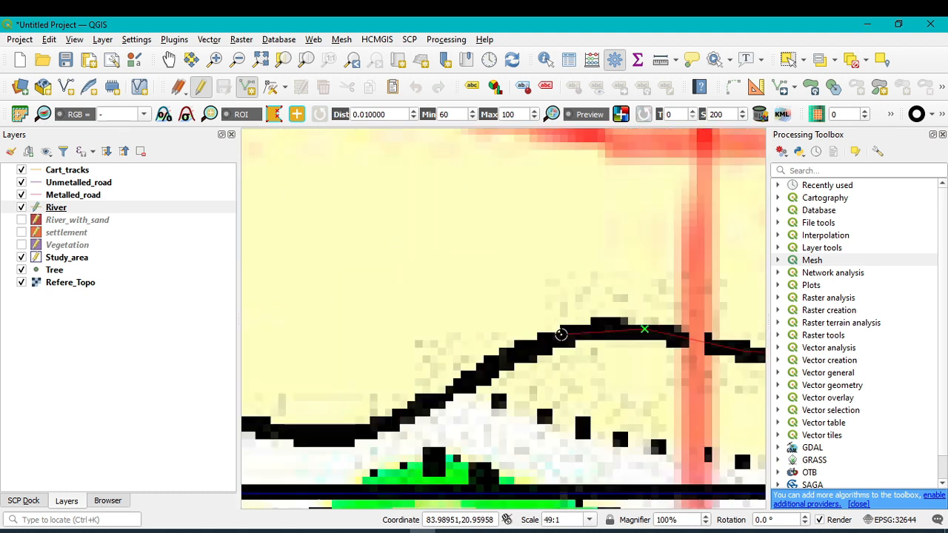
left_click(472, 366)
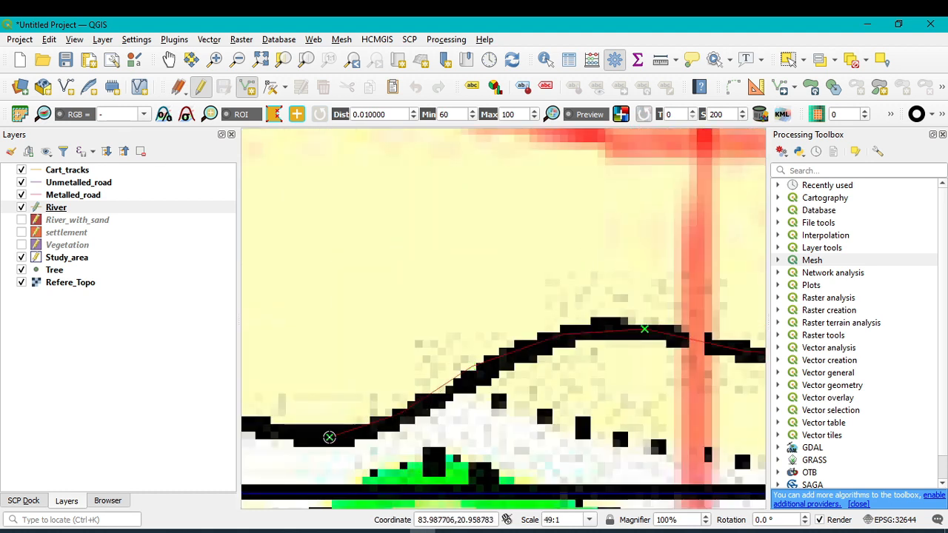
left_click(330, 438)
- Continue the River line northwest along the black line, across the red track to the bend northeast of the red 10
key("Left")
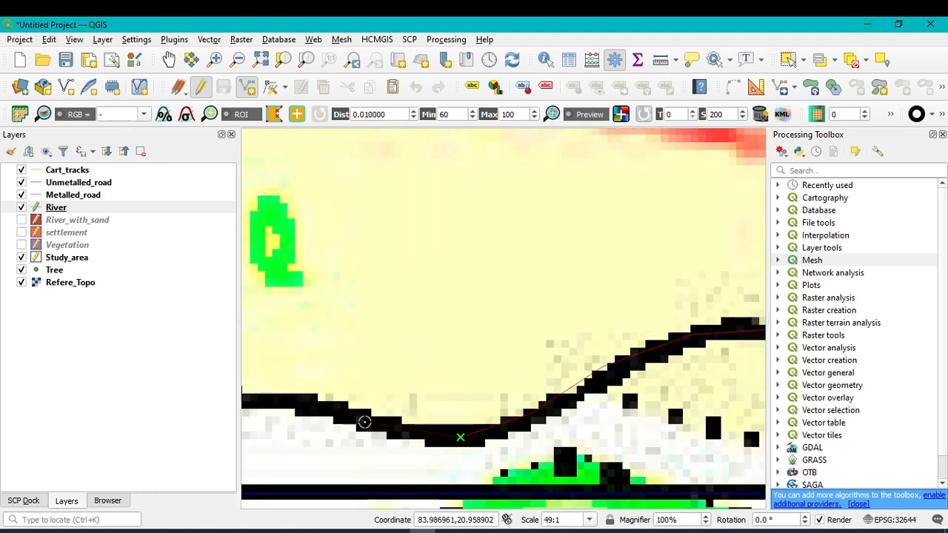
key("Left")
key("Left")
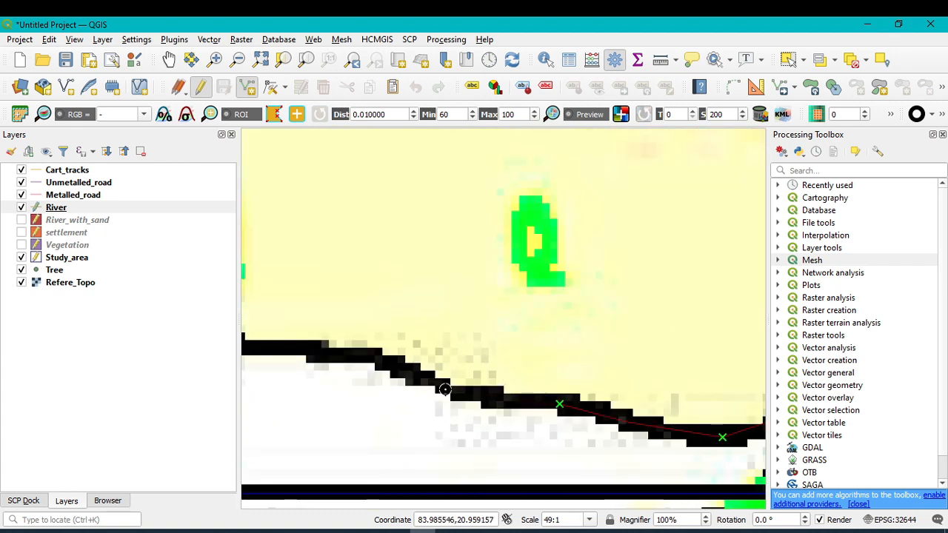
key("Left")
key("Left")
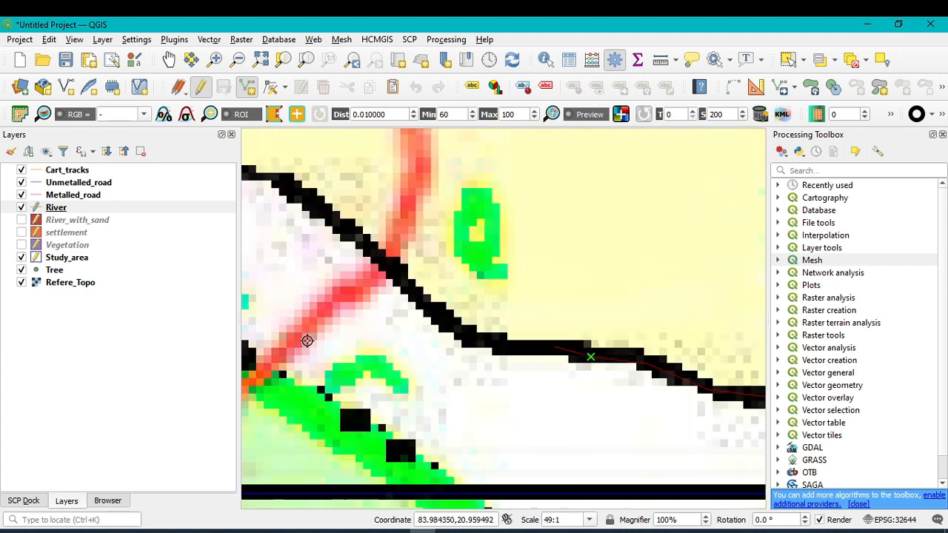
left_click(452, 327)
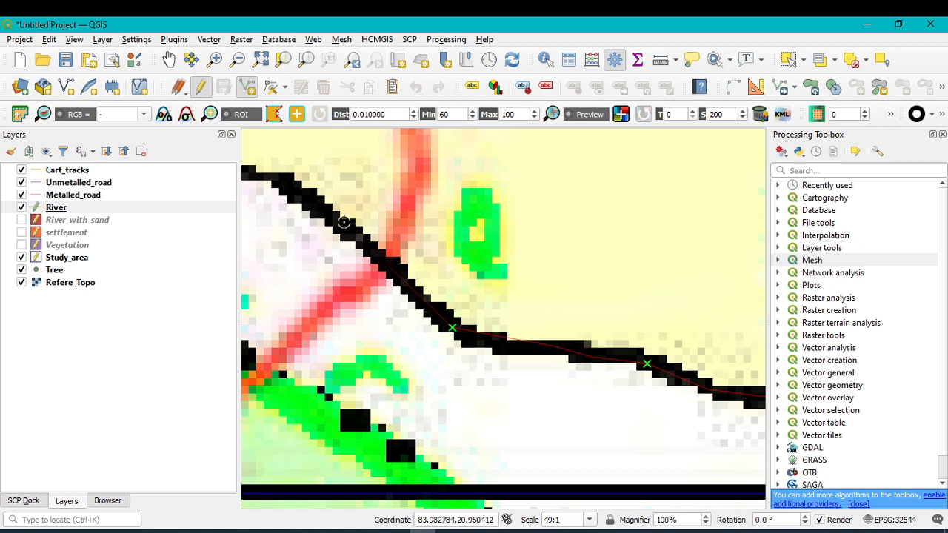
left_click(290, 176)
- Trace the River line over the red 10 and down the southwest branch to the study area's southern boundary
key("Left")
key("Left")
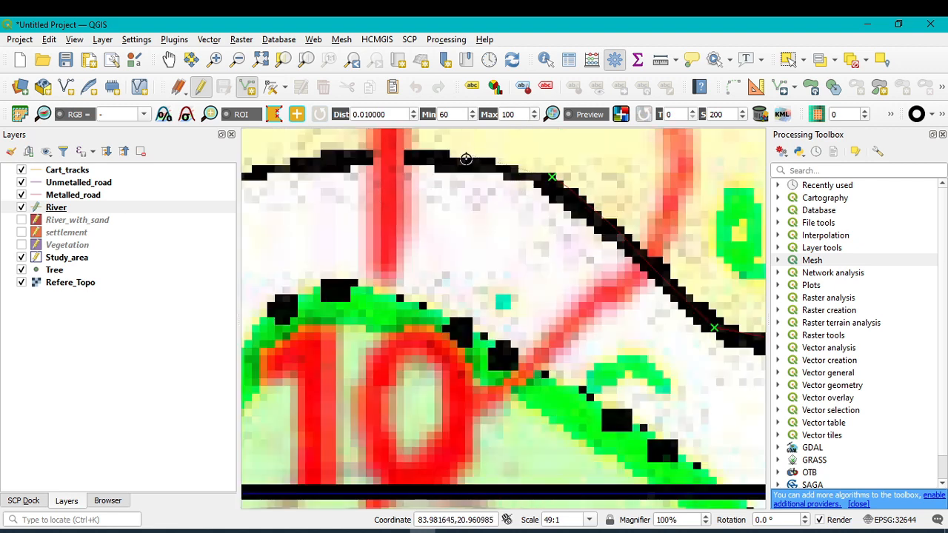
left_click(324, 166)
key("Left")
key("Left")
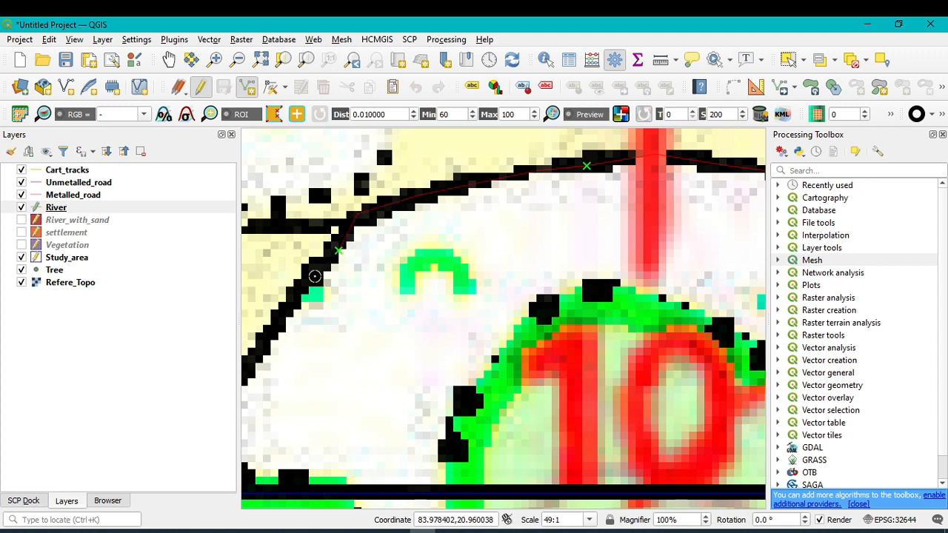
left_click(302, 283)
key("Left")
key("Left")
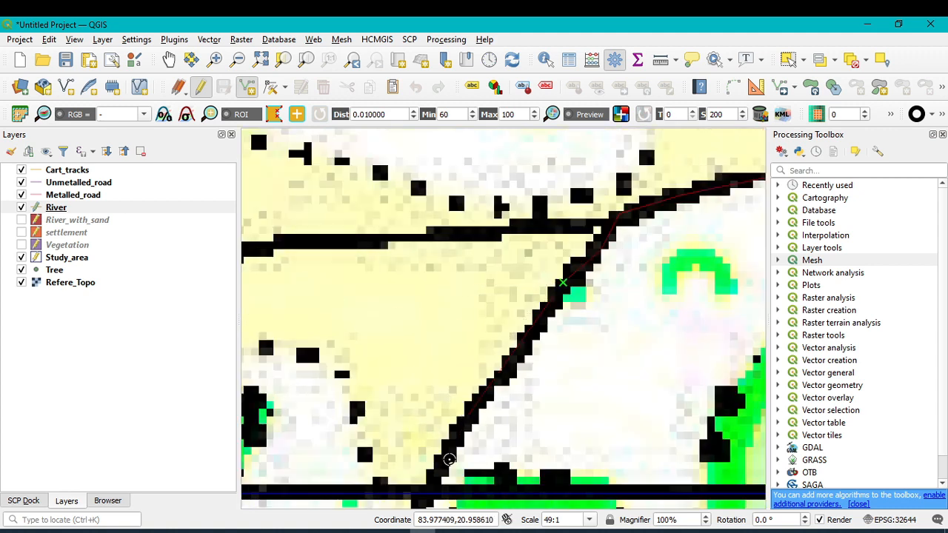
left_click(449, 459)
scroll(475, 416, "up", 2)
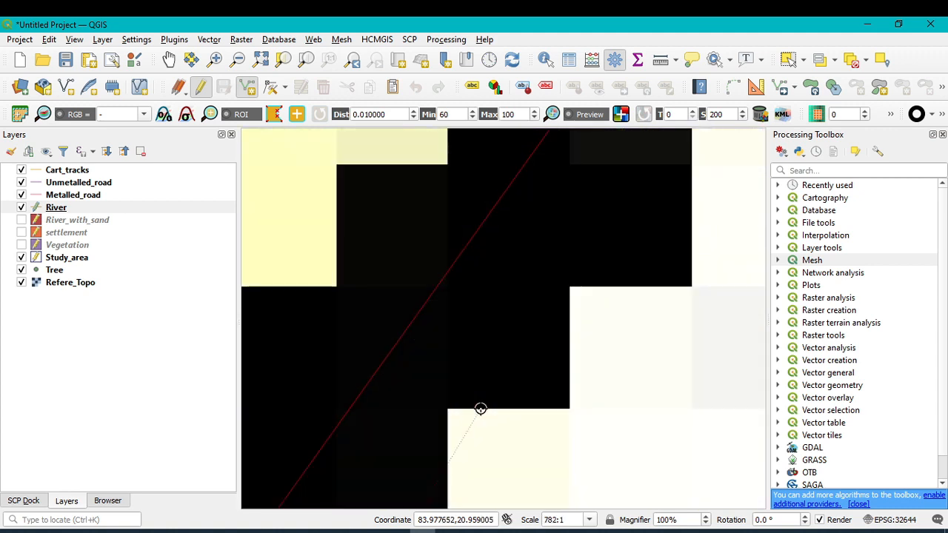
scroll(480, 408, "down", 5)
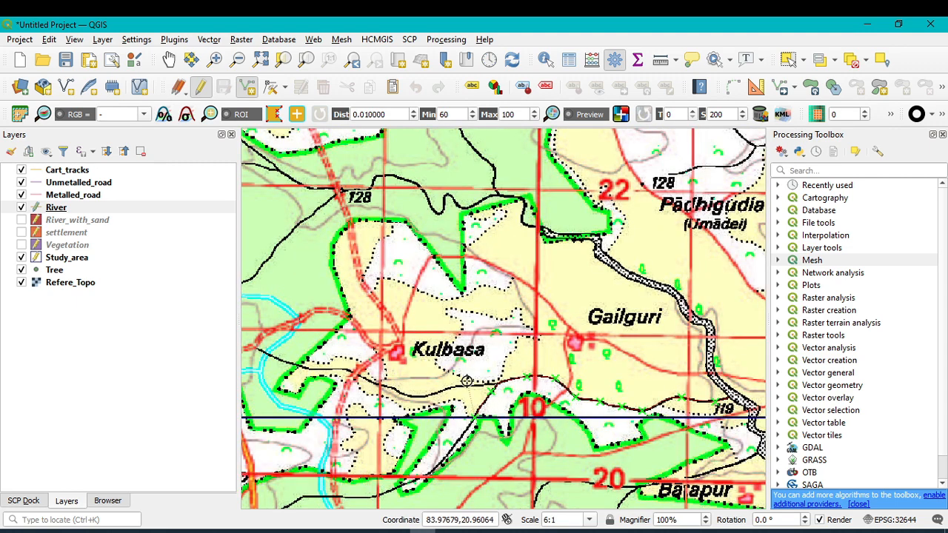
scroll(495, 391, "up", 2)
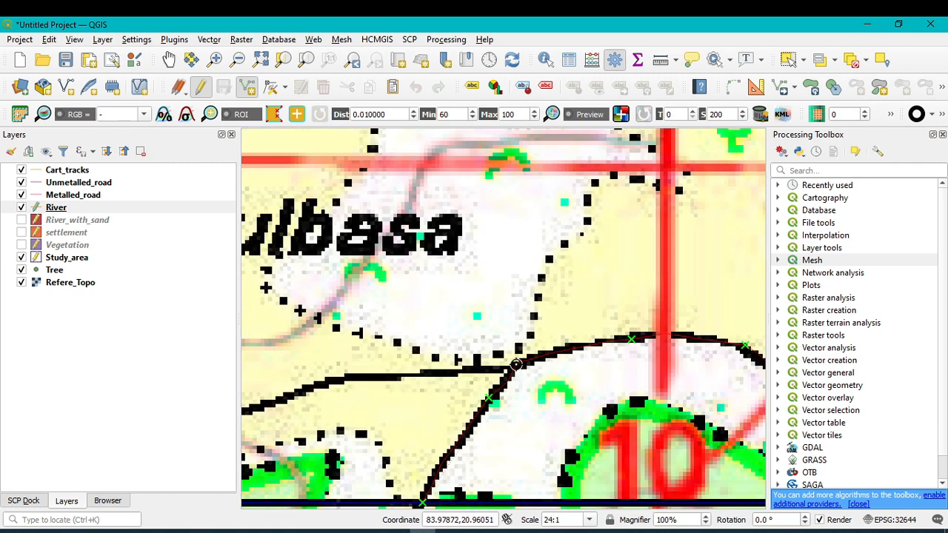
- Trace the western branch from the junction below Kulbasa to just west of the vertical red grid line
left_click(485, 371)
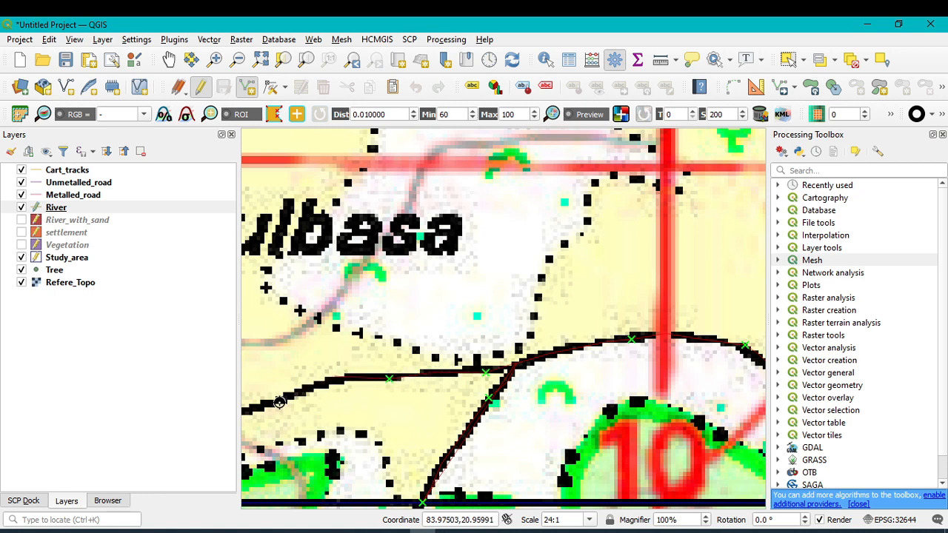
left_click(279, 402)
key("Left")
key("Left")
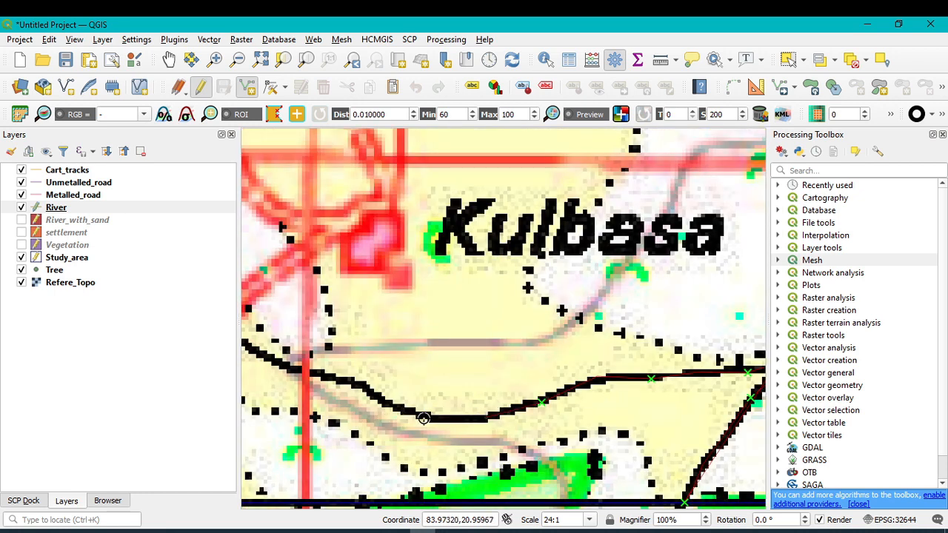
left_click(423, 419)
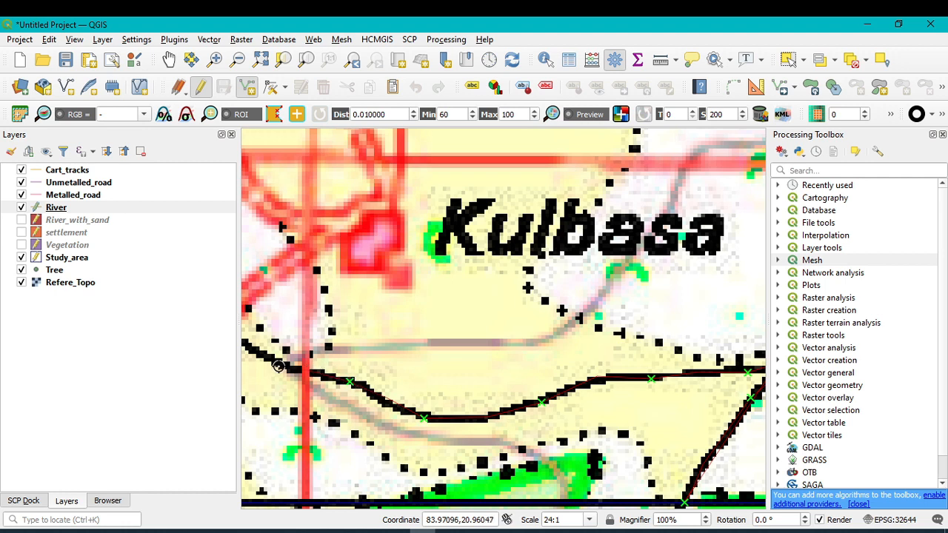
left_click(278, 366)
- Continue the River line west across the dashed red road and the cyan stream to the black line's western end
key("Left")
key("Left")
key("Left")
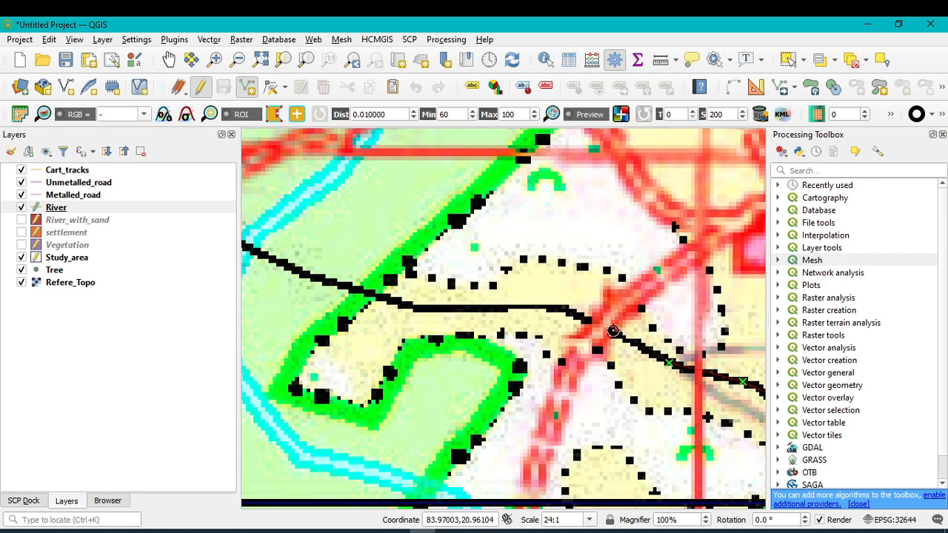
left_click(575, 312)
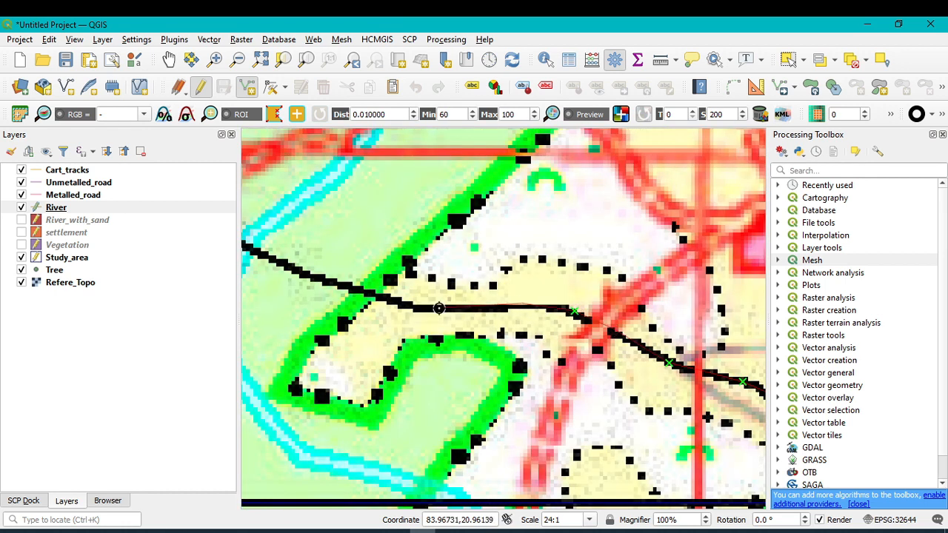
left_click(401, 305)
left_click(298, 276)
key("Left")
key("Left")
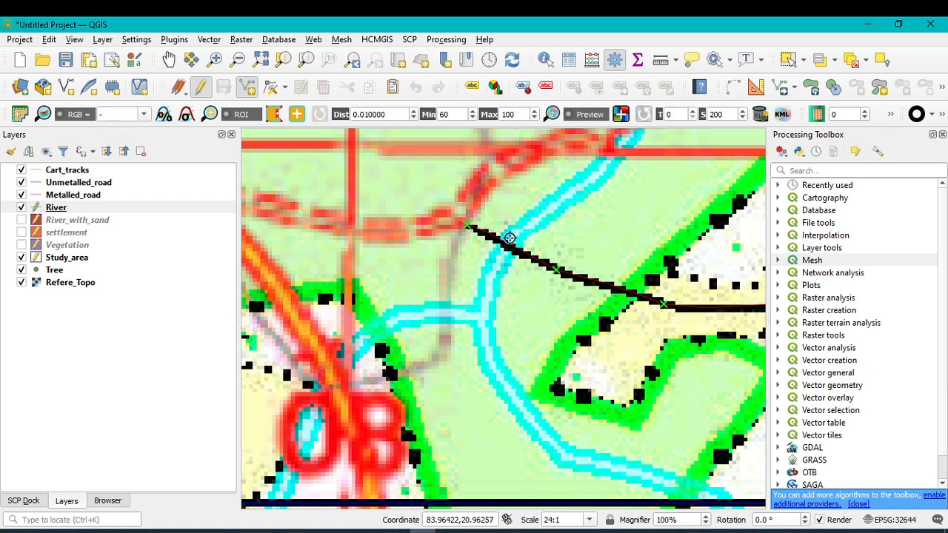
- Finish the river line and accept its feature attributes with the id left empty
scroll(518, 311, "up", 2)
scroll(521, 313, "down", 5)
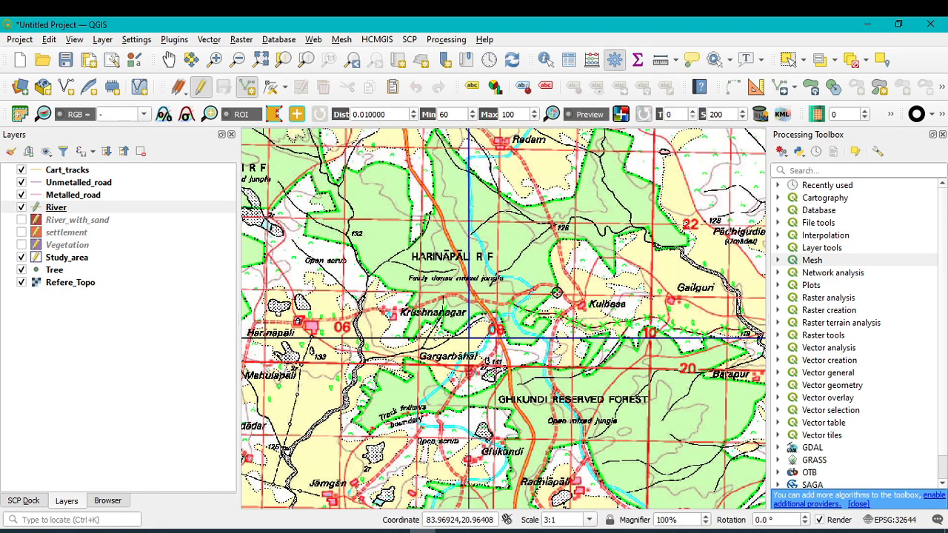
right_click(514, 306)
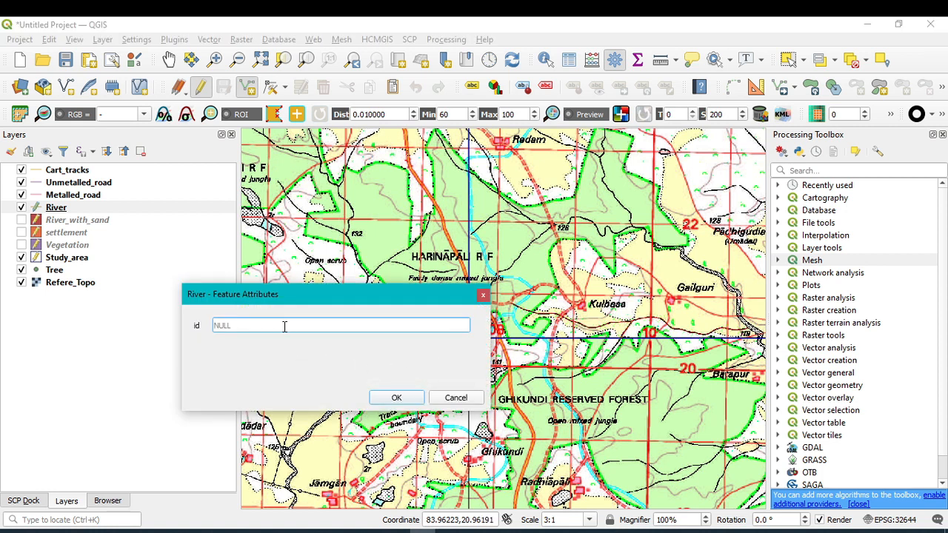
left_click(397, 398)
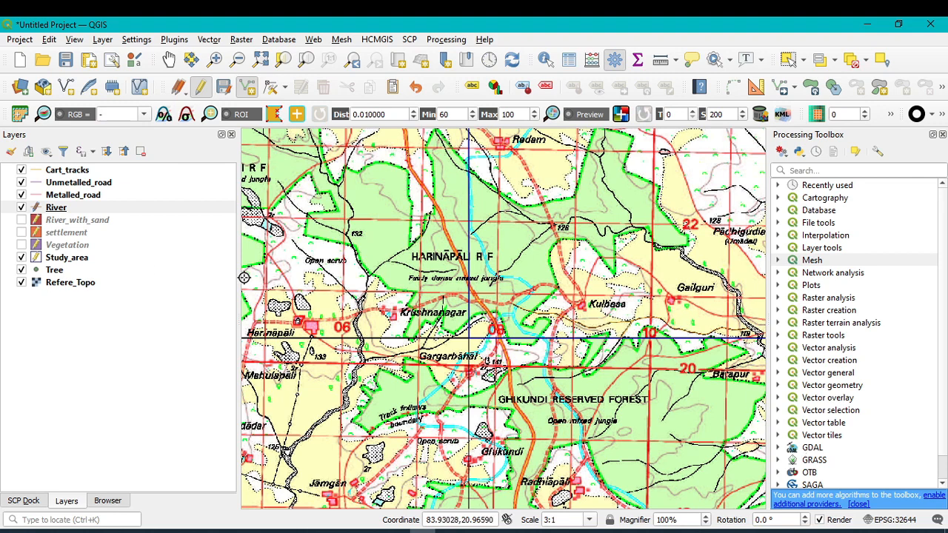
- Style the River layer's simple line in dark blue with a stroke width of 0.66 mm
left_click(60, 209)
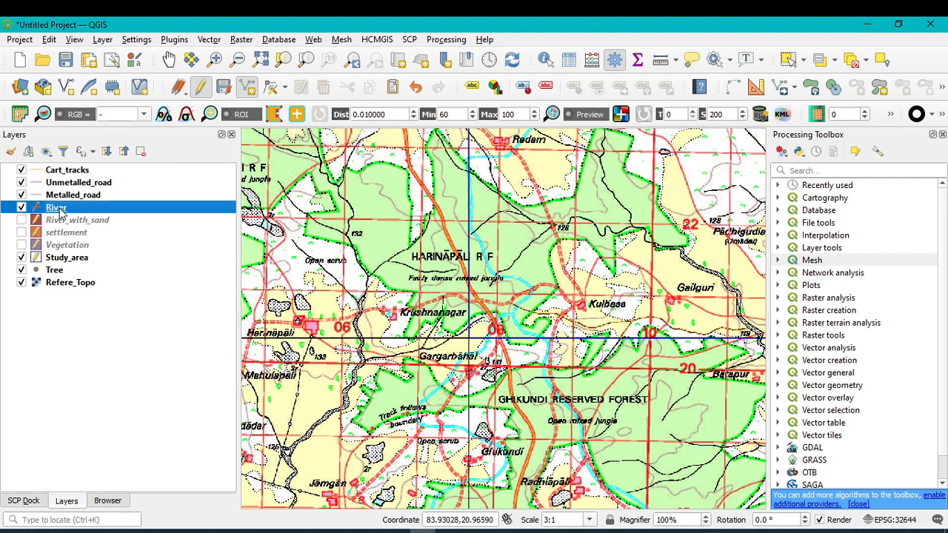
double_click(61, 212)
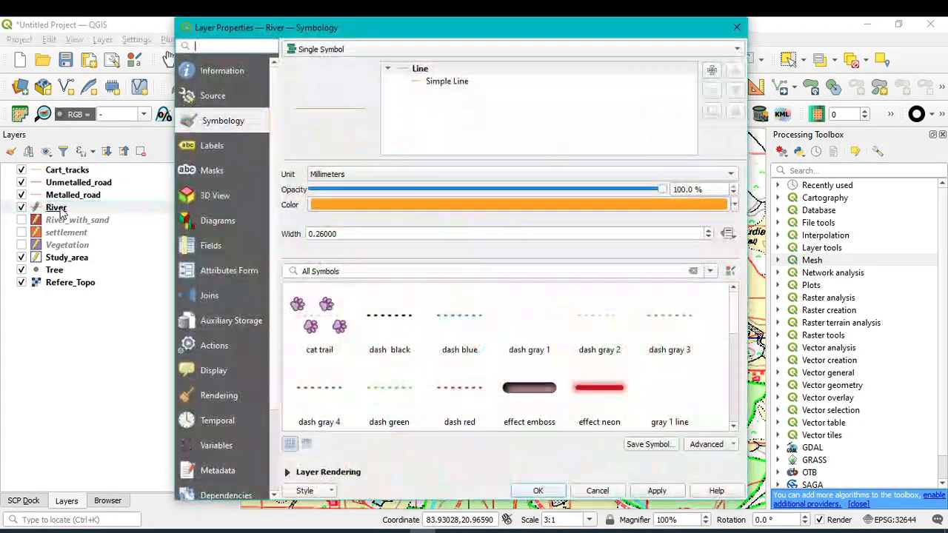
left_click(437, 83)
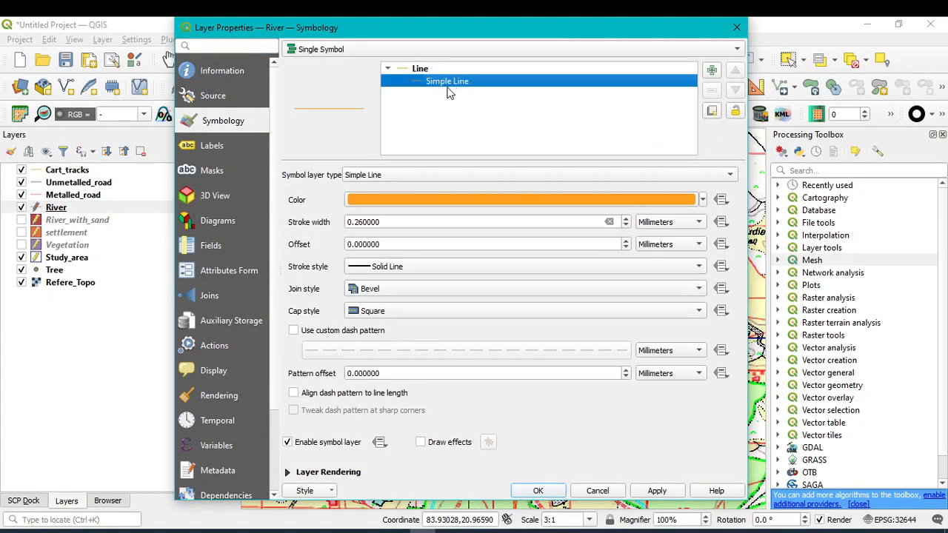
left_click(703, 200)
left_click(353, 386)
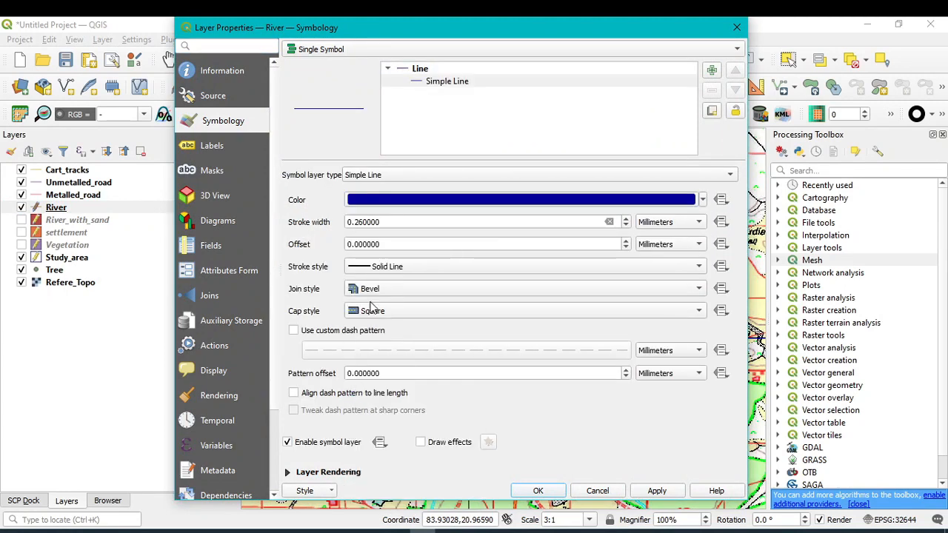
left_click(626, 219)
left_click(627, 219)
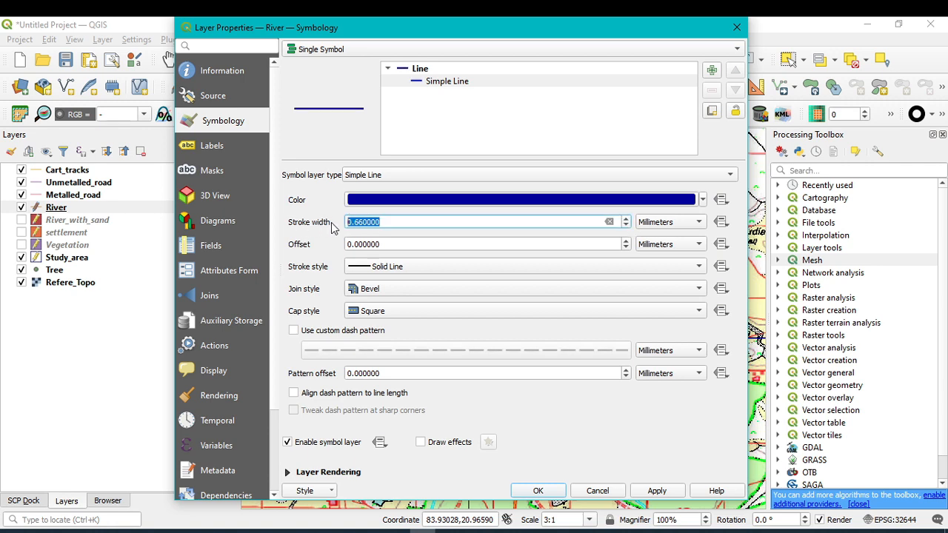
left_click(657, 491)
left_click(538, 491)
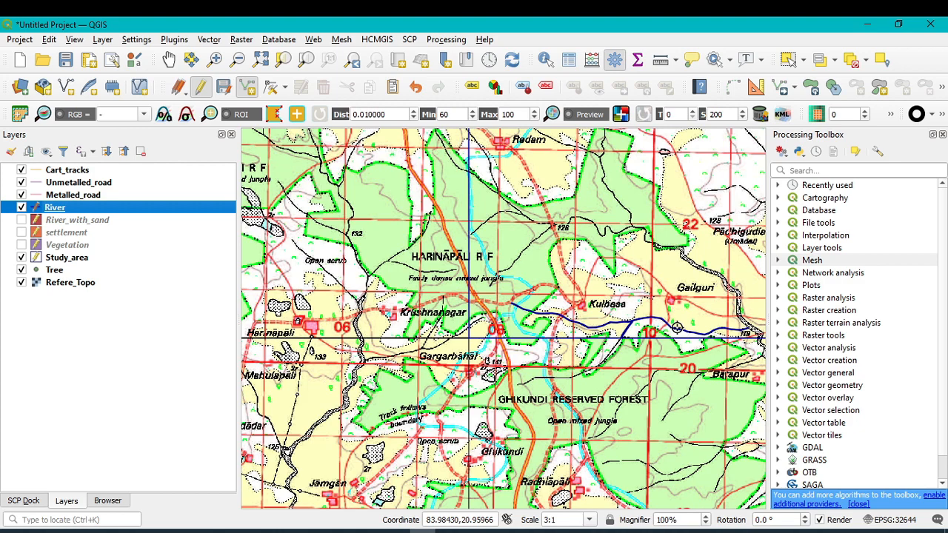
- Show the River_with_sand layer and bring the sandy river's western tip northwest of Gailguri into view
left_click(168, 59)
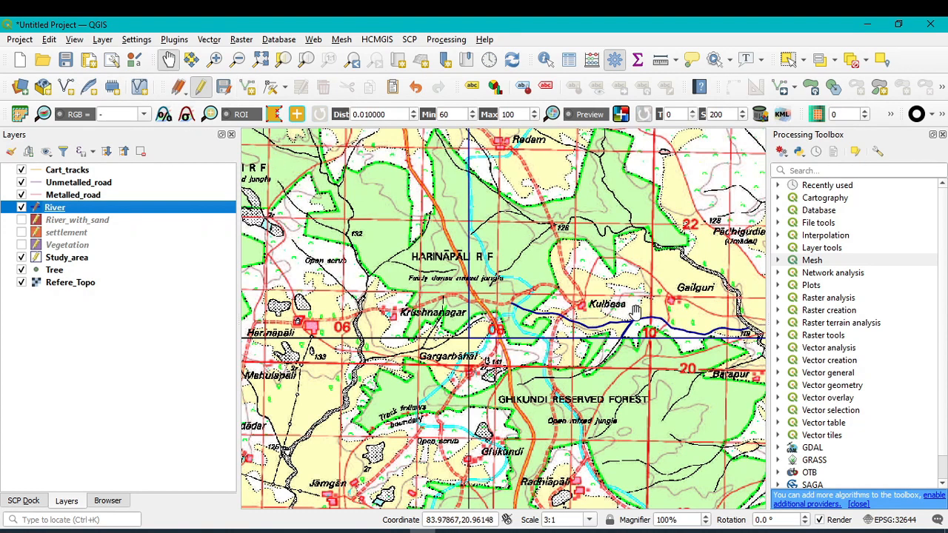
left_click_drag(706, 307, 523, 282)
left_click_drag(560, 249, 603, 321)
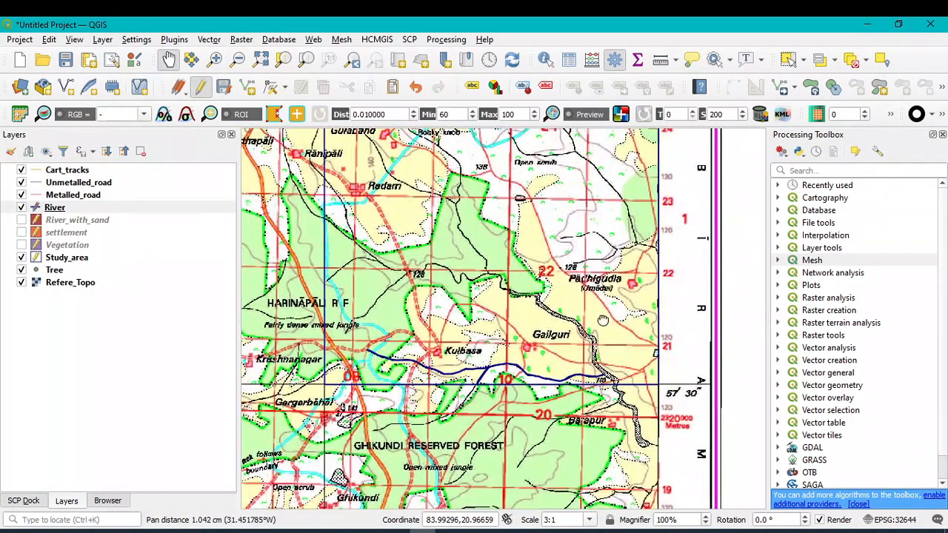
left_click_drag(499, 299, 599, 332)
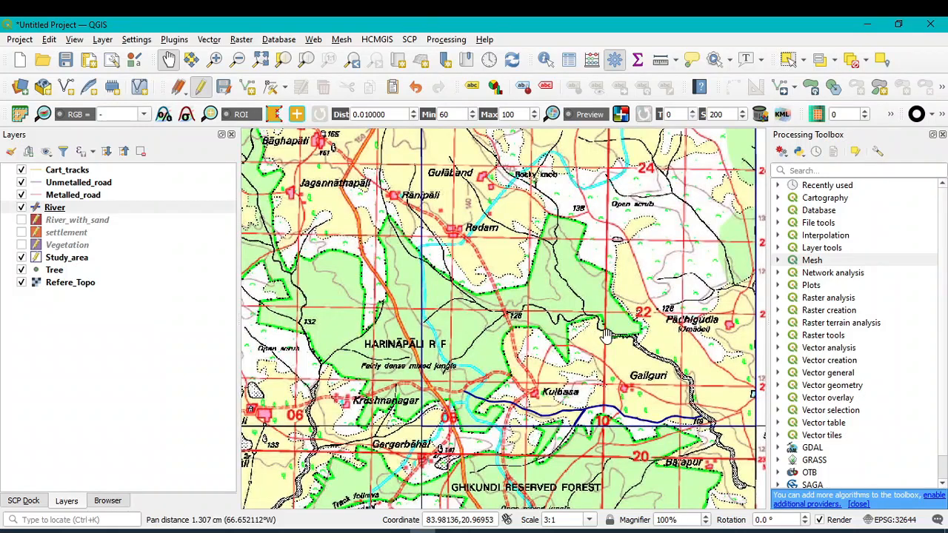
scroll(606, 335, "up", 1)
left_click(23, 220)
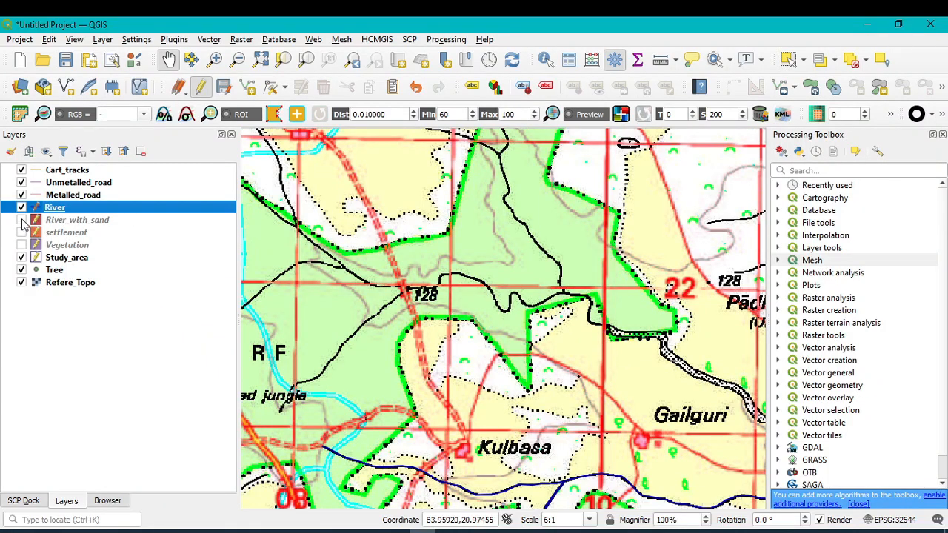
scroll(590, 326, "up", 2)
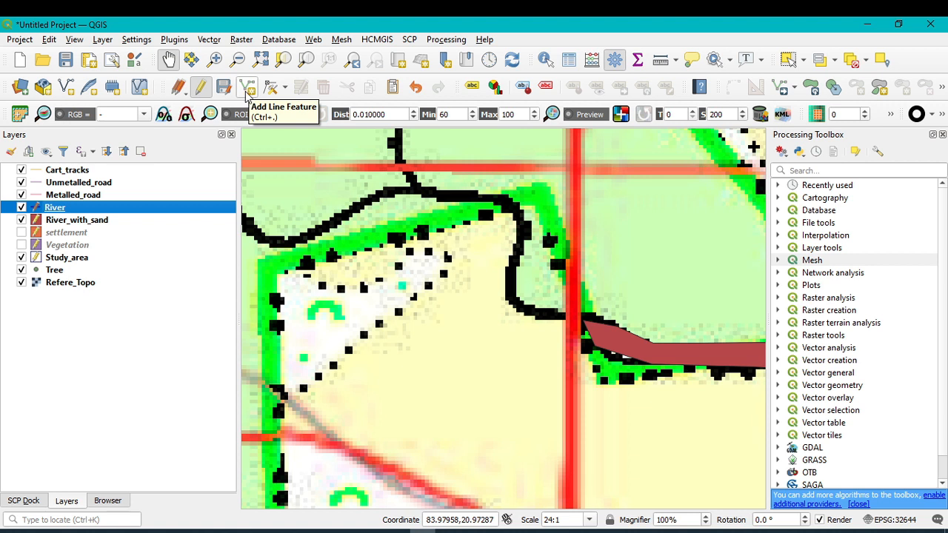
- Start a River line at the sandy river's western tip and trace the black stream northwest and west to the next bend
left_click(248, 89)
left_click(583, 322)
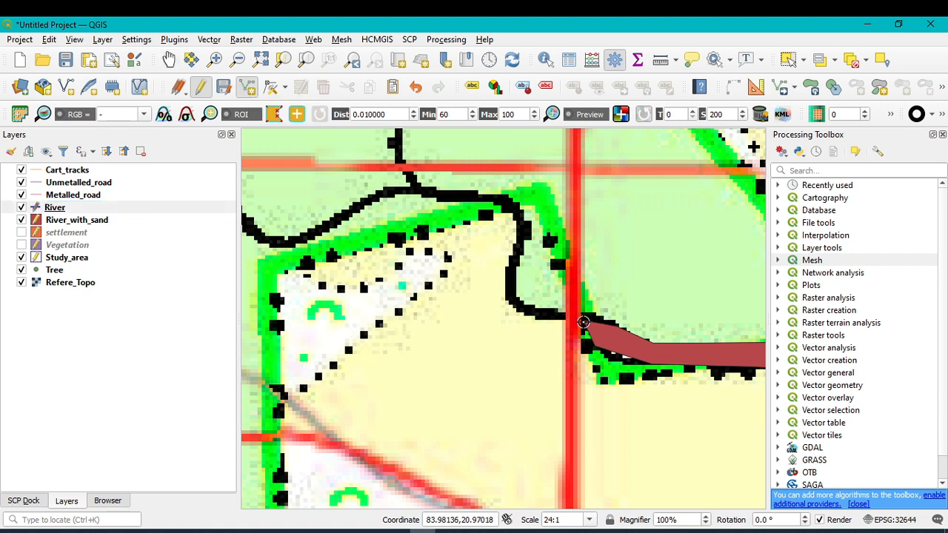
left_click(515, 300)
left_click(512, 274)
left_click(480, 195)
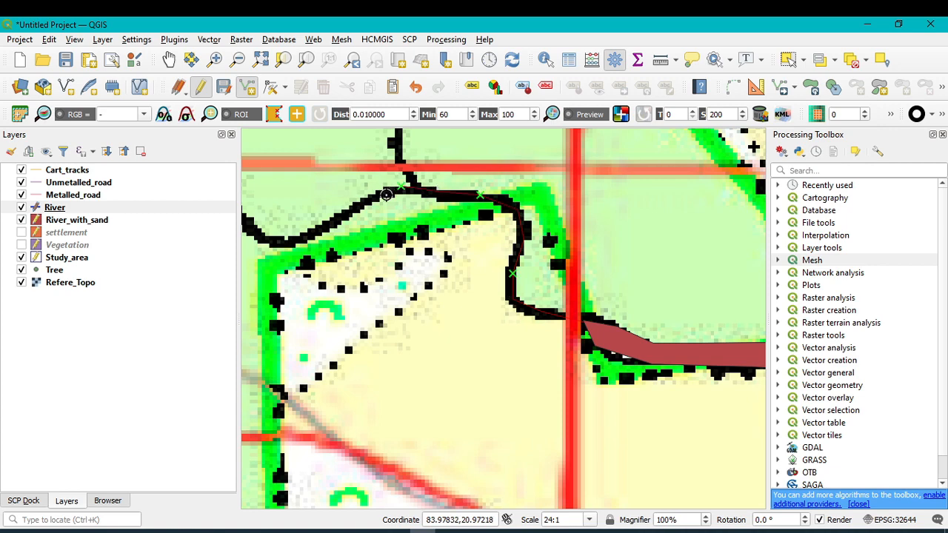
left_click(364, 203)
scroll(284, 241, "up", 1)
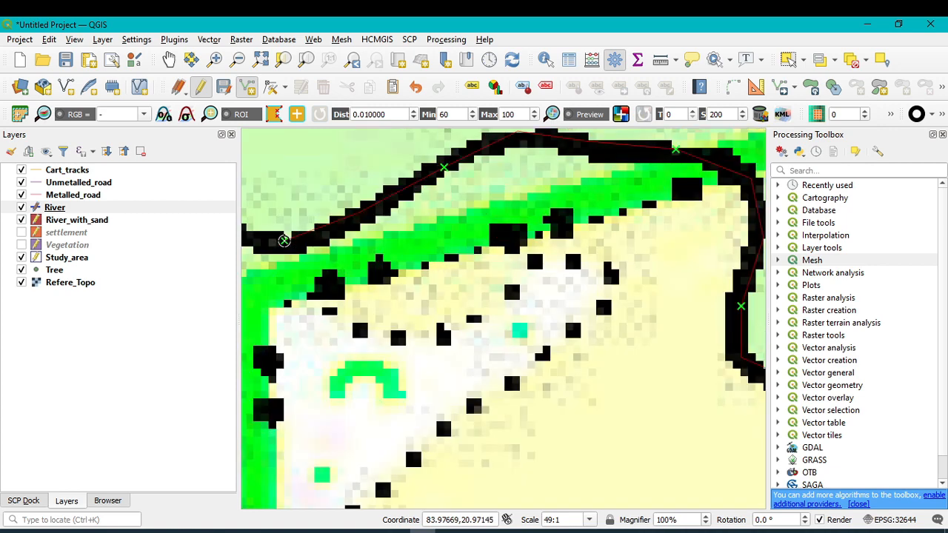
- Continue the River line west through the S-shaped meander up to the horizontal red grid line
scroll(289, 243, "down", 3)
scroll(300, 249, "down", 1)
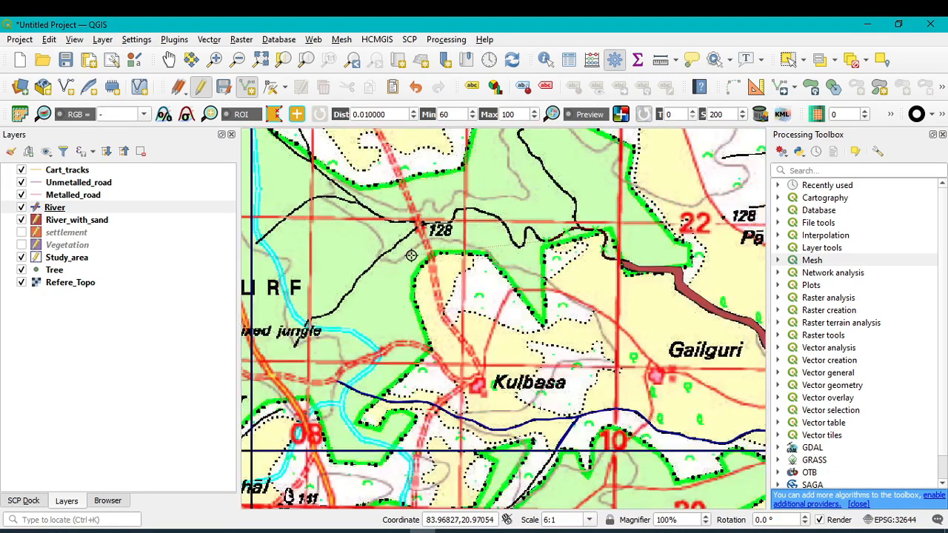
scroll(413, 254, "up", 3)
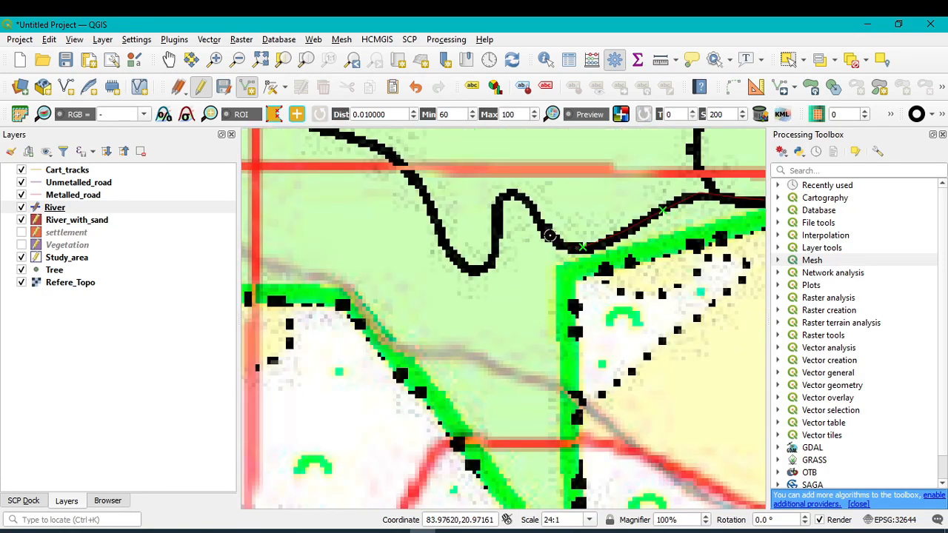
left_click(545, 226)
left_click(528, 200)
left_click(508, 194)
left_click(492, 257)
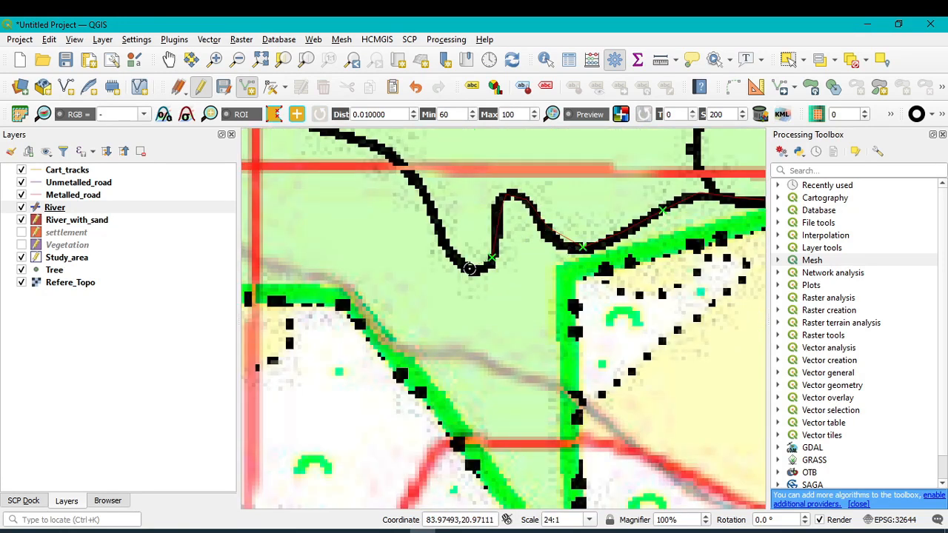
left_click(464, 266)
left_click(443, 241)
left_click(424, 194)
left_click(401, 163)
- Continue the River line west above the 128 spot height and across the dashed red road
key("Left")
key("Left")
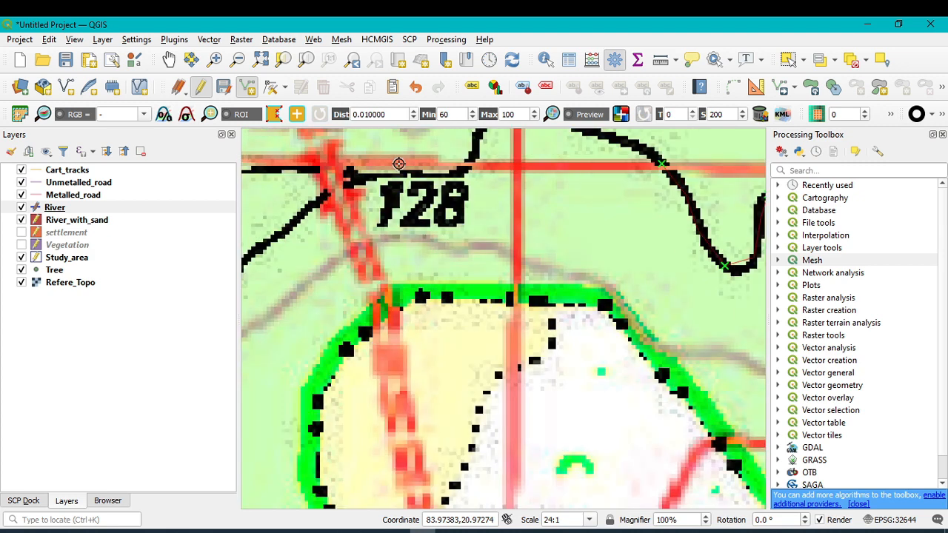
key("Up")
key("Up")
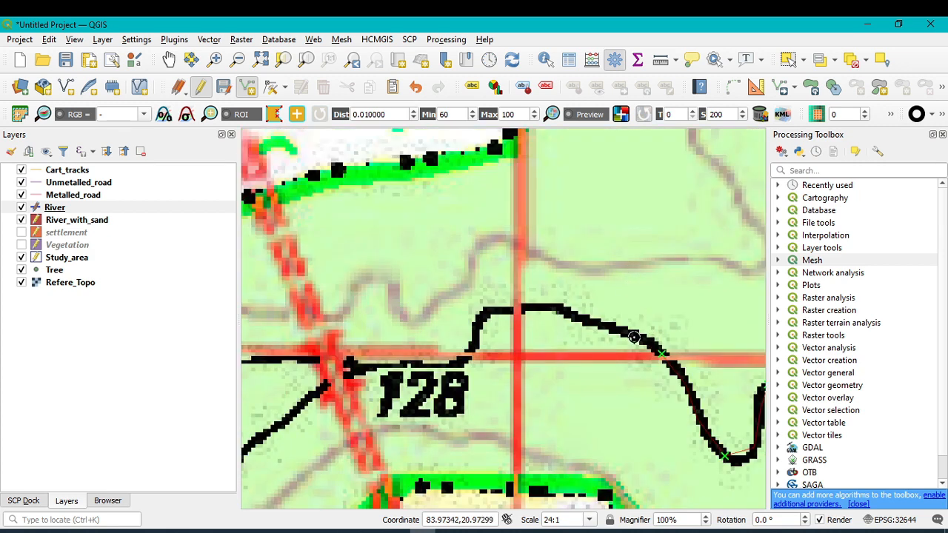
left_click(568, 315)
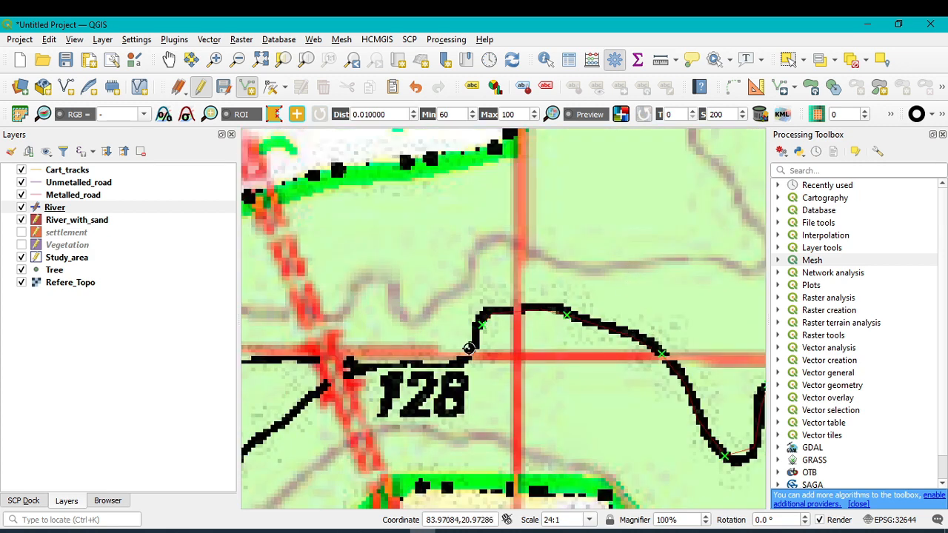
left_click(429, 365)
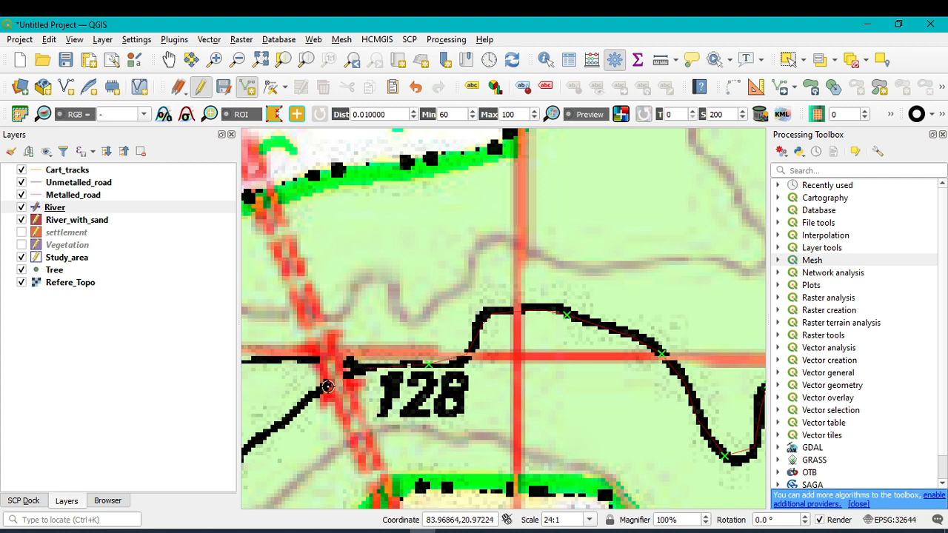
left_click(301, 404)
- Continue the River line southwest along the black stream through the green forest area
key("Down")
key("Down")
key("Left")
key("Left")
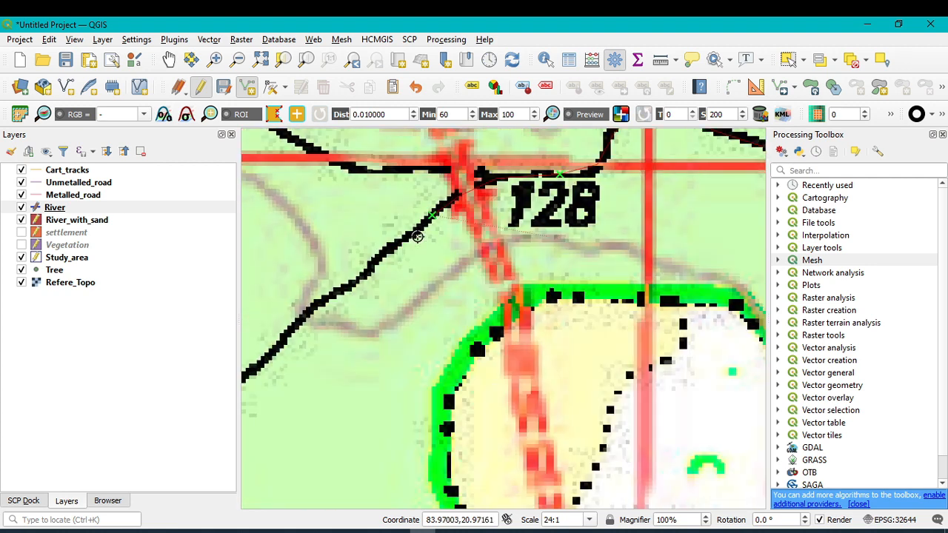
left_click(453, 302)
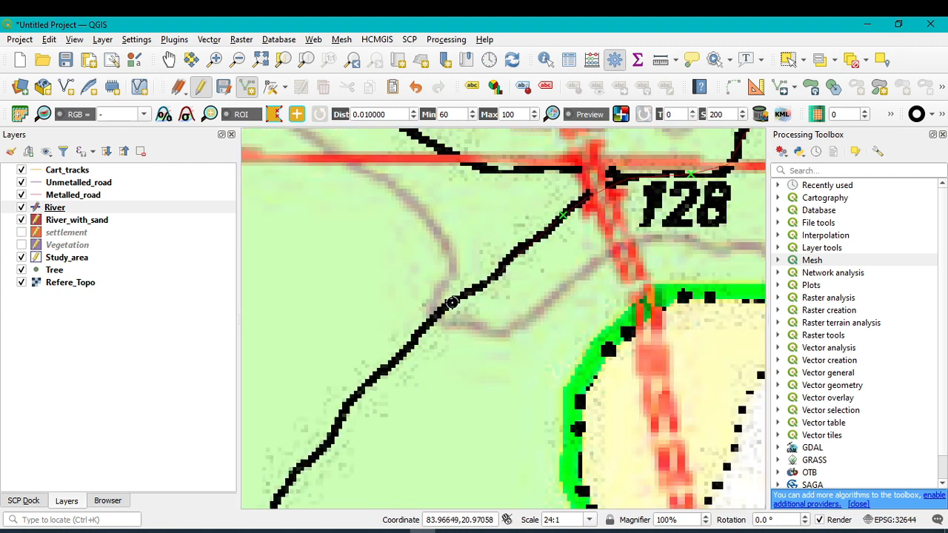
left_click(362, 387)
left_click(314, 457)
- Extend the River line across the cyan stream to the black line's end below "jungle" and save it with id 3
key("Down")
key("Down")
key("Left")
key("Left")
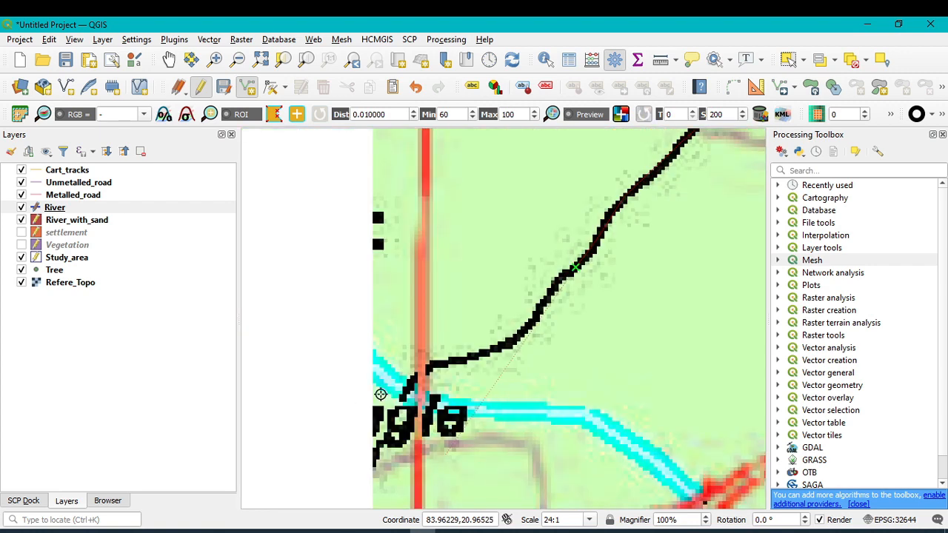
left_click(498, 346)
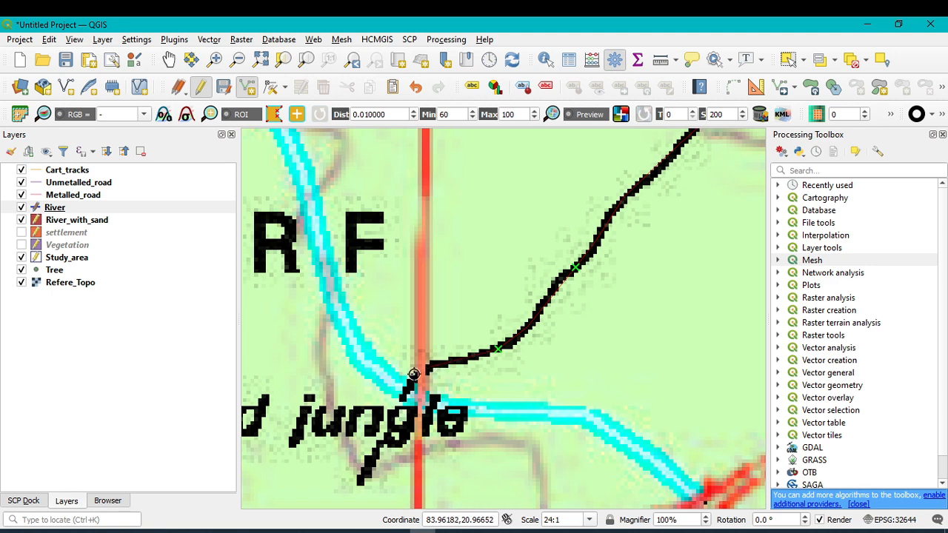
left_click(386, 419)
key("Down")
key("Down")
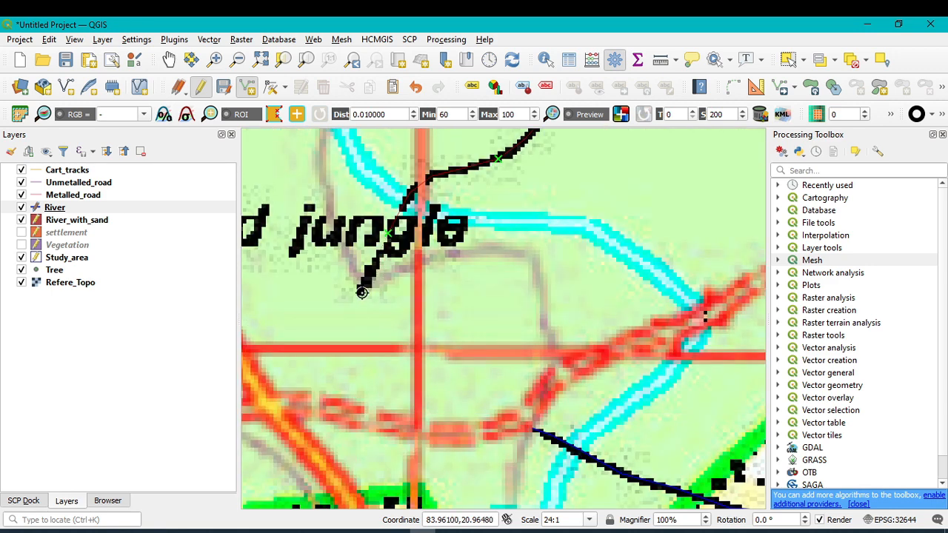
left_click(360, 291)
right_click(360, 292)
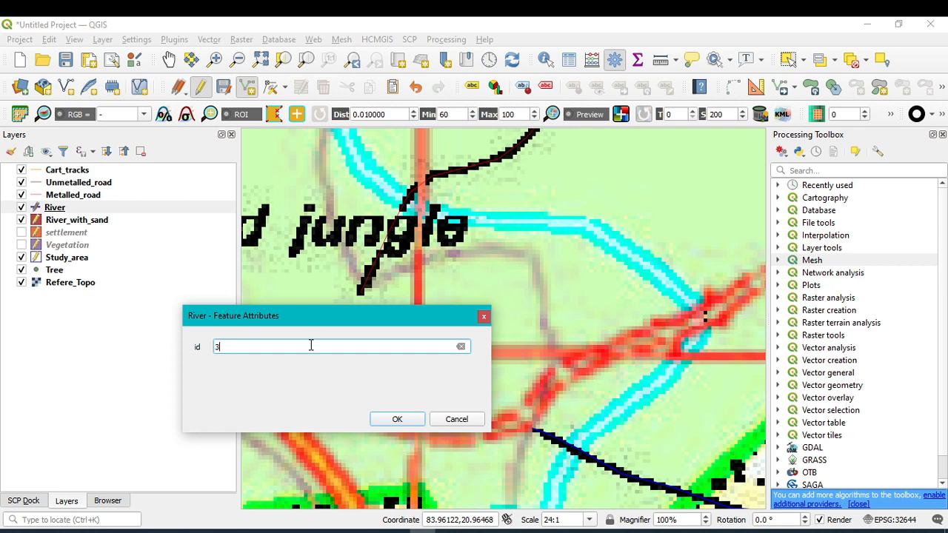
left_click(397, 419)
- Start another River line at the dashed red road west of the 128 spot height and trace it northwest toward the fork
scroll(632, 337, "down", 3)
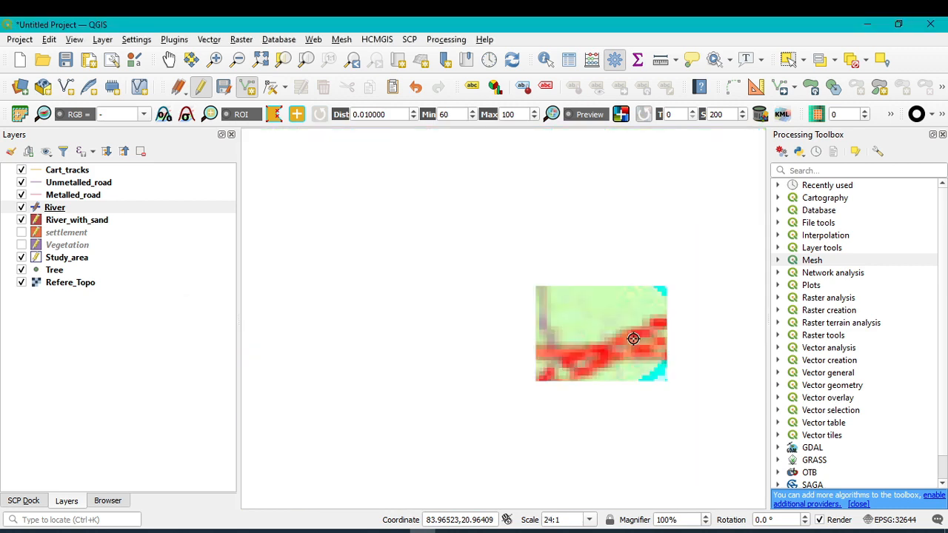
scroll(681, 194, "up", 2)
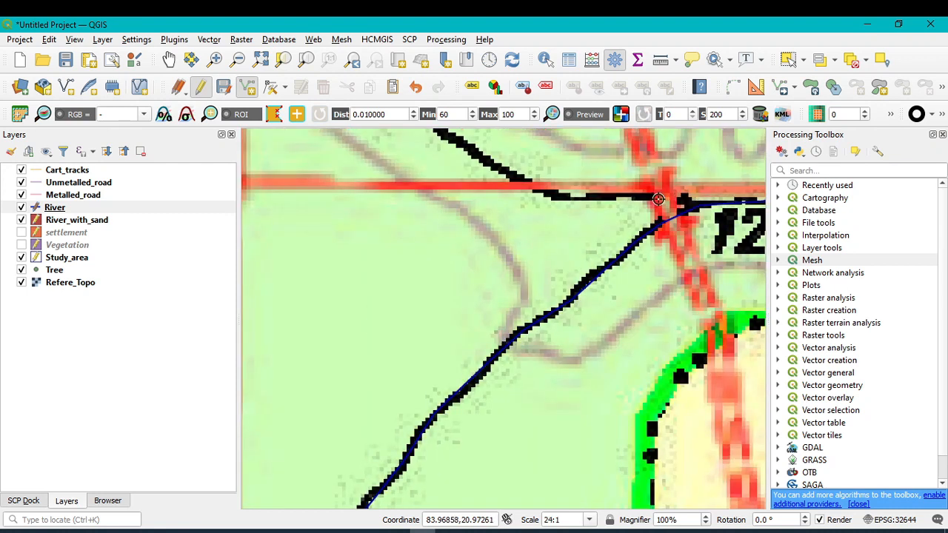
left_click(659, 198)
left_click(544, 192)
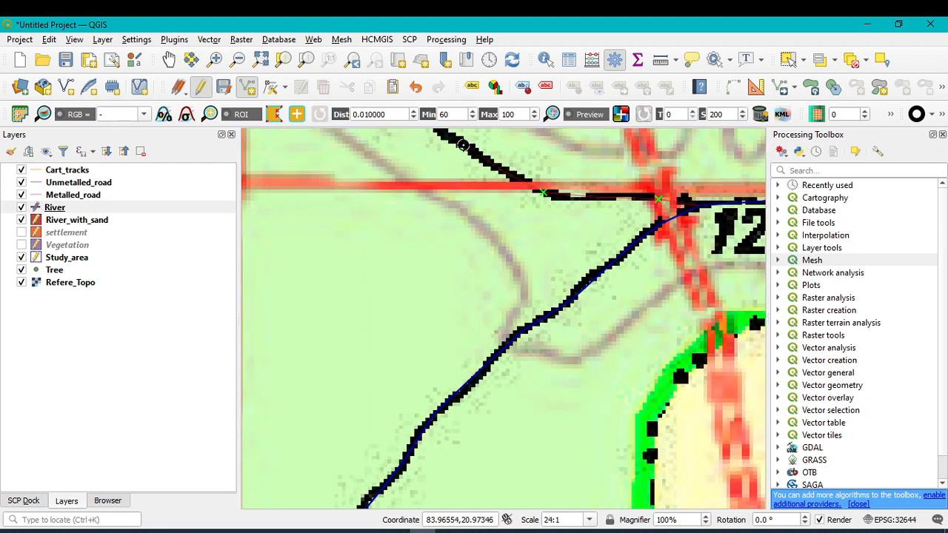
key("Left")
key("Up")
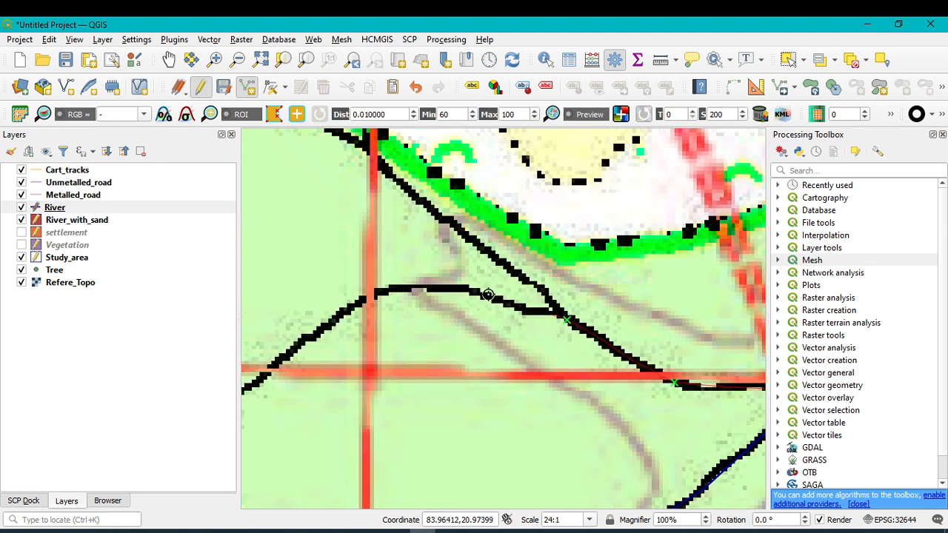
- Continue the River line along the lower western fork to its end at the cyan stream and save it with id 4
left_click(462, 289)
left_click(396, 294)
left_click(330, 317)
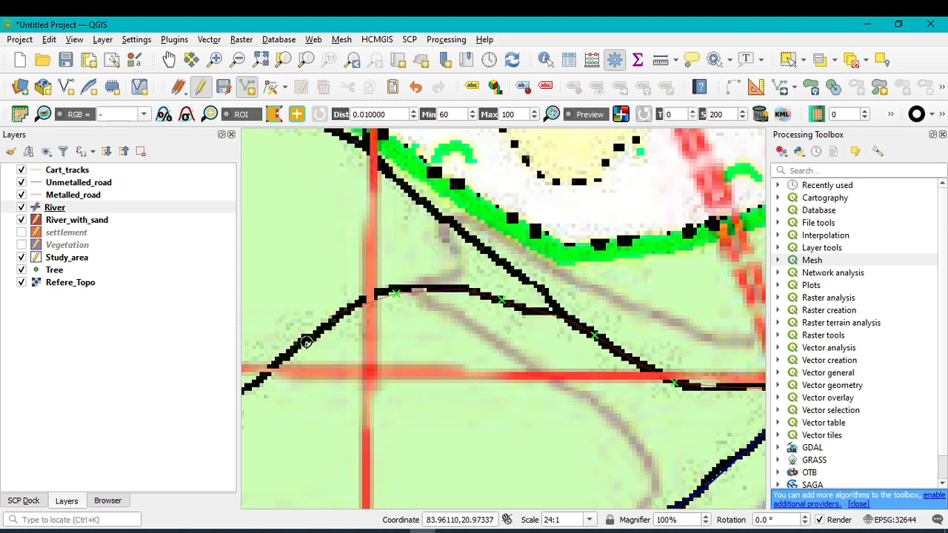
left_click(270, 367)
key("Left")
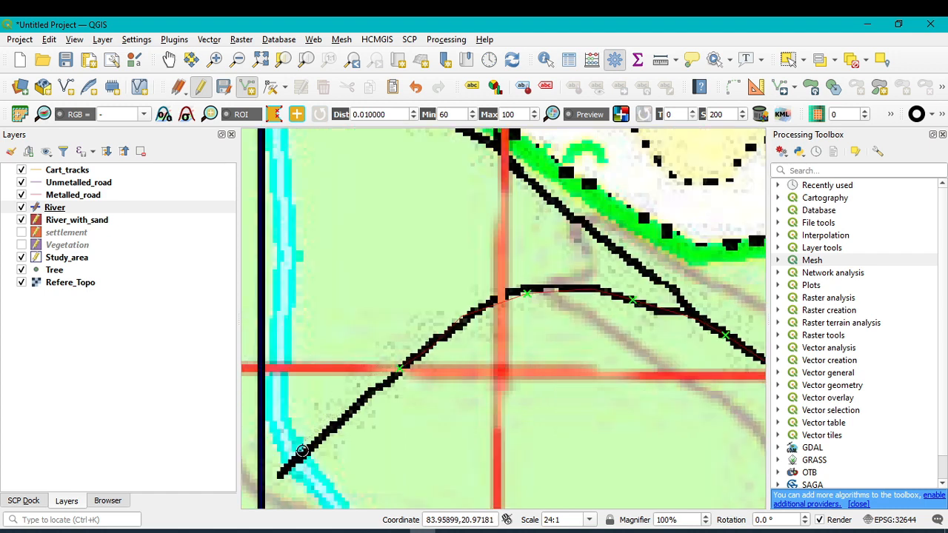
right_click(282, 472)
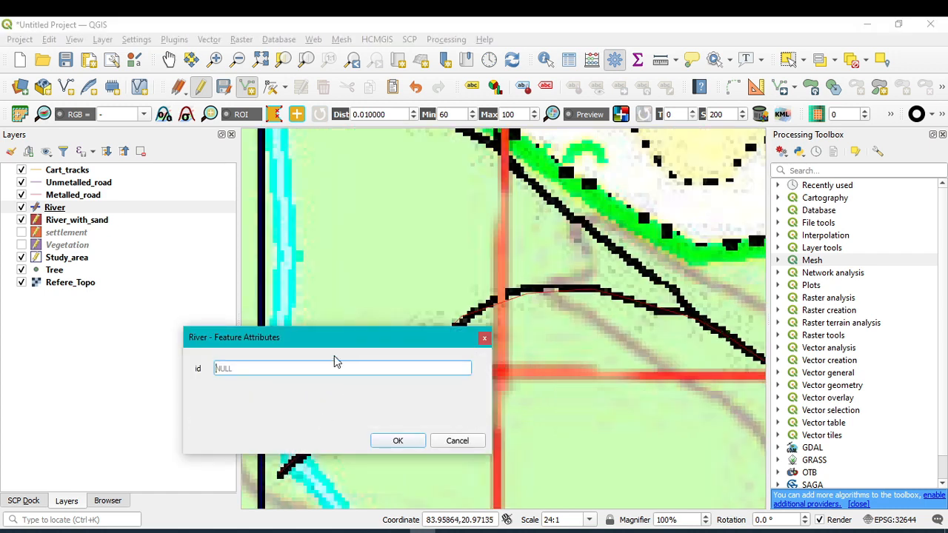
type("4")
left_click(398, 441)
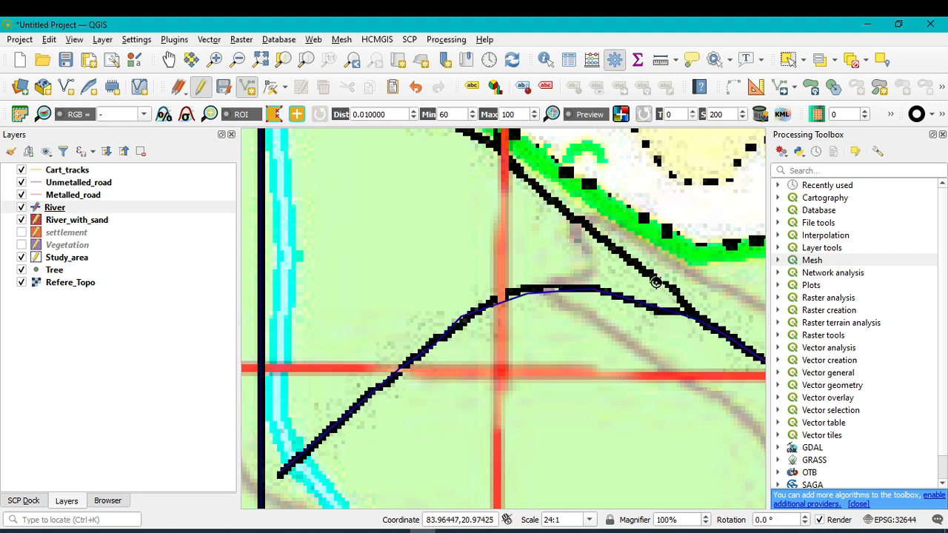
- Trace the fork's upper branch northwest along the green boundary to the study area's western edge and save it with id 5
left_click(538, 186)
left_click_drag(480, 141, 617, 336)
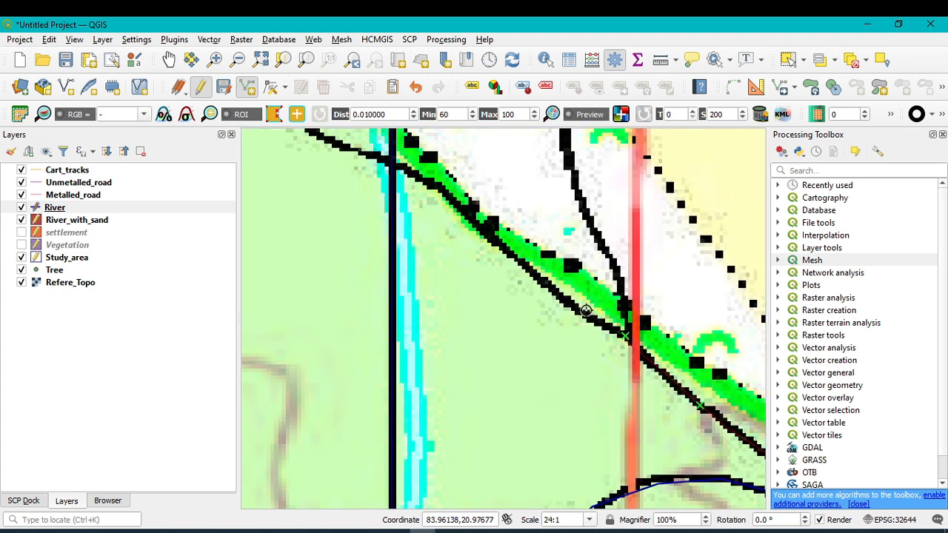
left_click(557, 294)
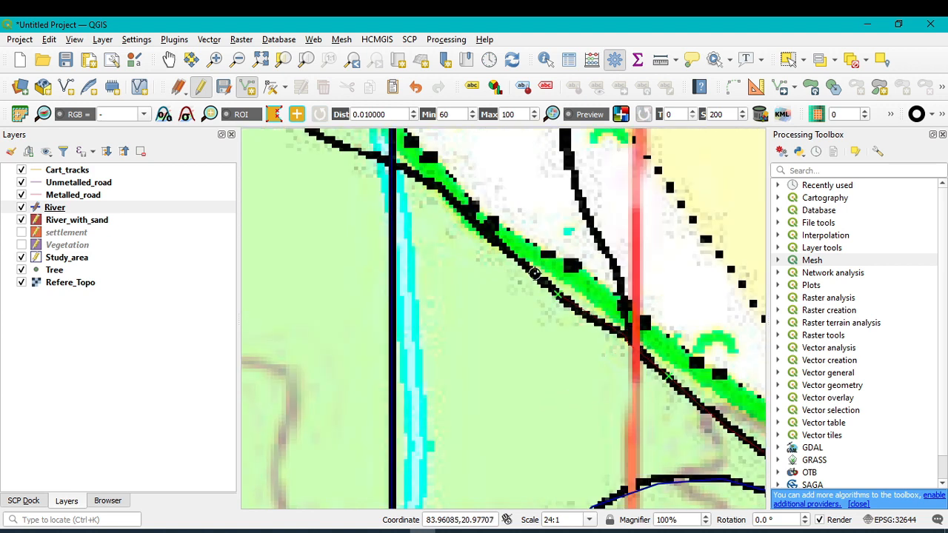
left_click(438, 190)
right_click(390, 162)
type("5")
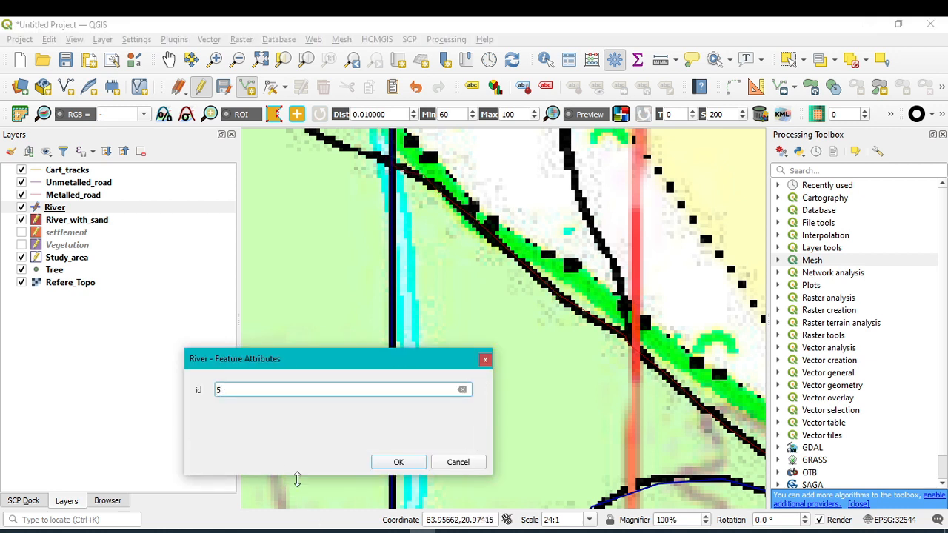
left_click(398, 462)
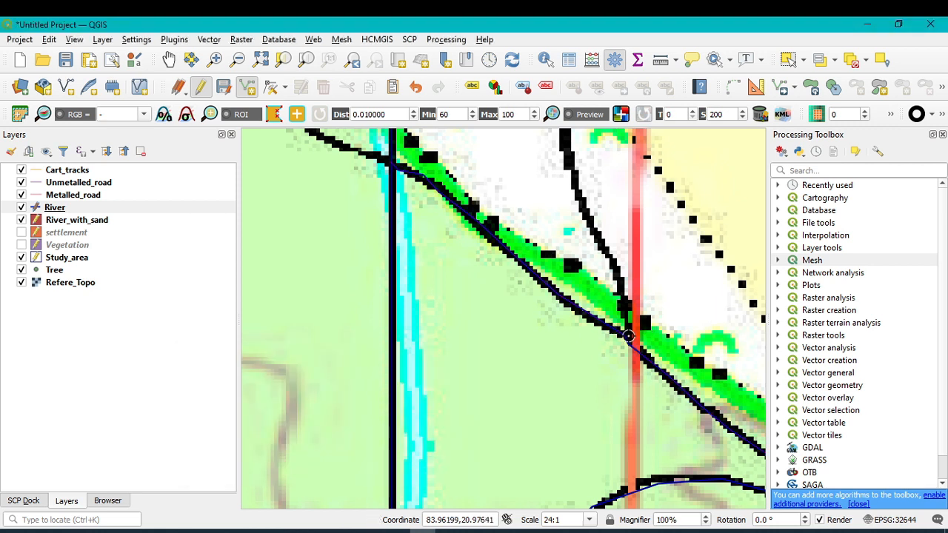
- Start a River line at the junction beside the vertical red grid line and trace the branch north across the cyan stream
left_click(574, 179)
key("Up")
key("Up")
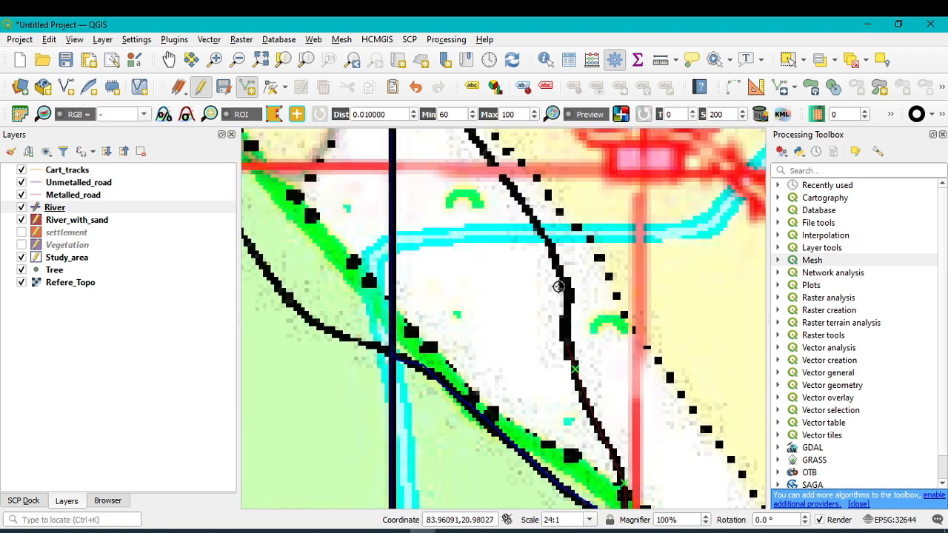
left_click(566, 336)
left_click(567, 305)
left_click(533, 213)
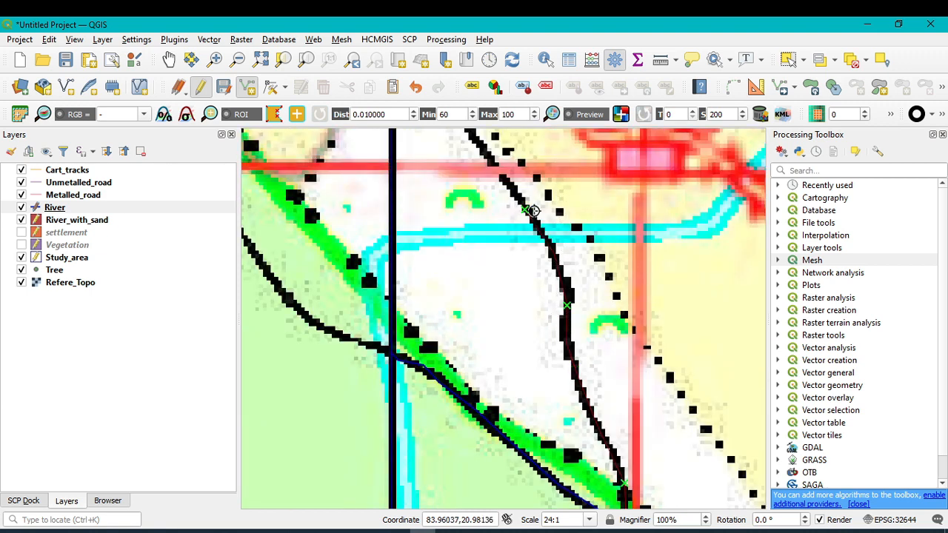
- Extend the River line northwest to the study area's western edge and accept its feature attributes
key("Up")
key("Up")
left_click(413, 249)
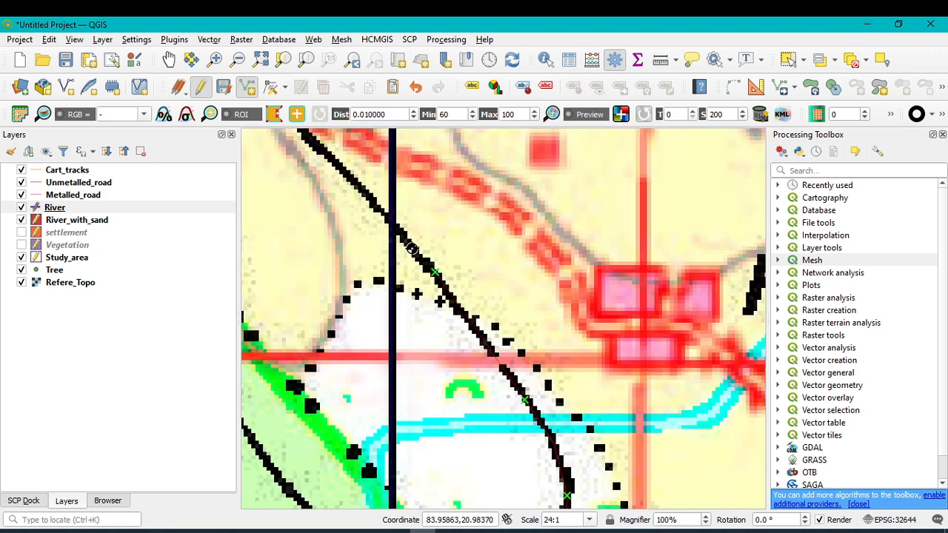
right_click(388, 217)
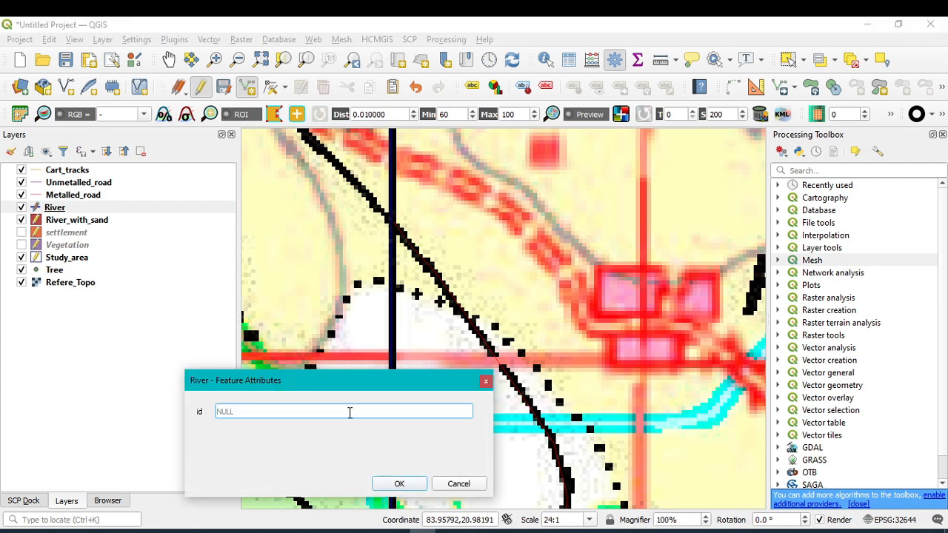
left_click(406, 487)
scroll(500, 441, "up", 4)
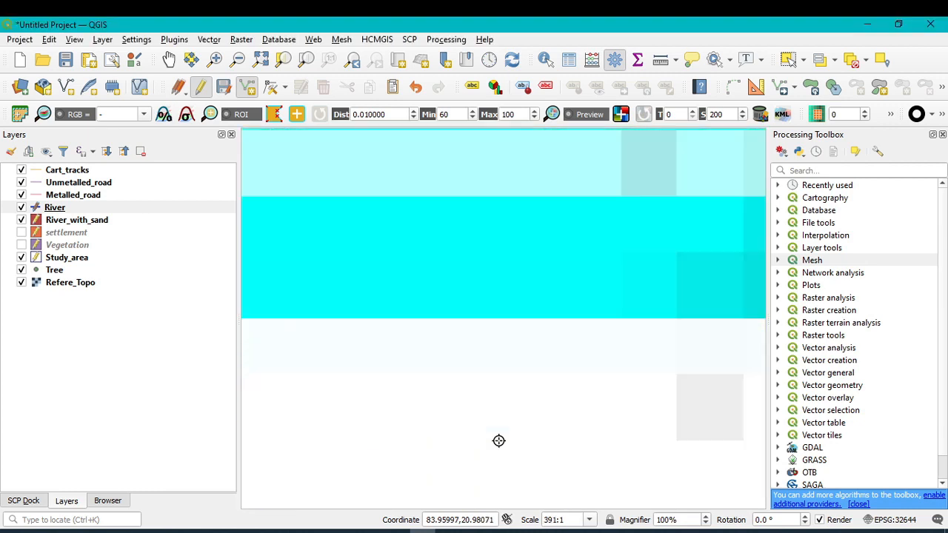
scroll(501, 441, "down", 5)
scroll(500, 441, "down", 2)
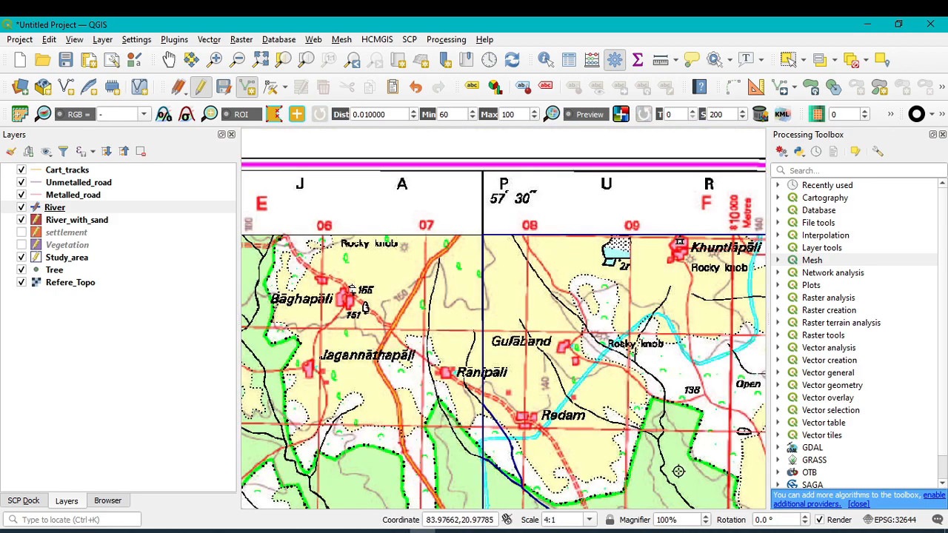
- Start a River line at the stream junction east of the 128 mark and trace the tributary north toward its fork in the forest
scroll(652, 464, "down", 2)
key("Down")
key("Down")
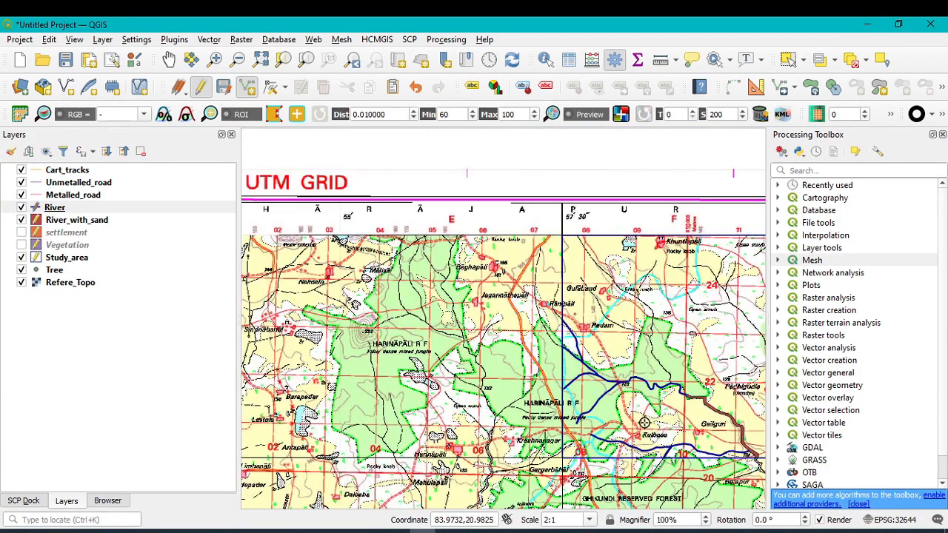
scroll(673, 278, "up", 2)
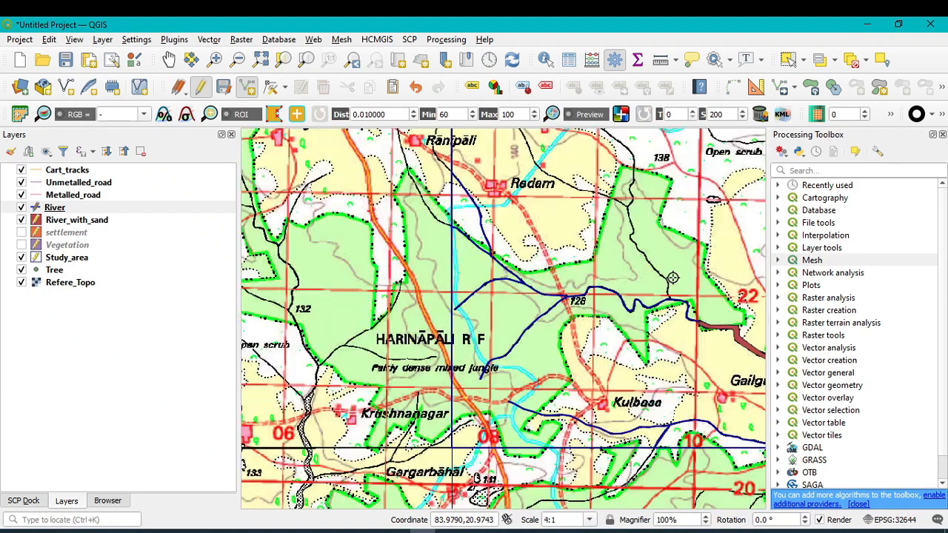
scroll(662, 366, "up", 1)
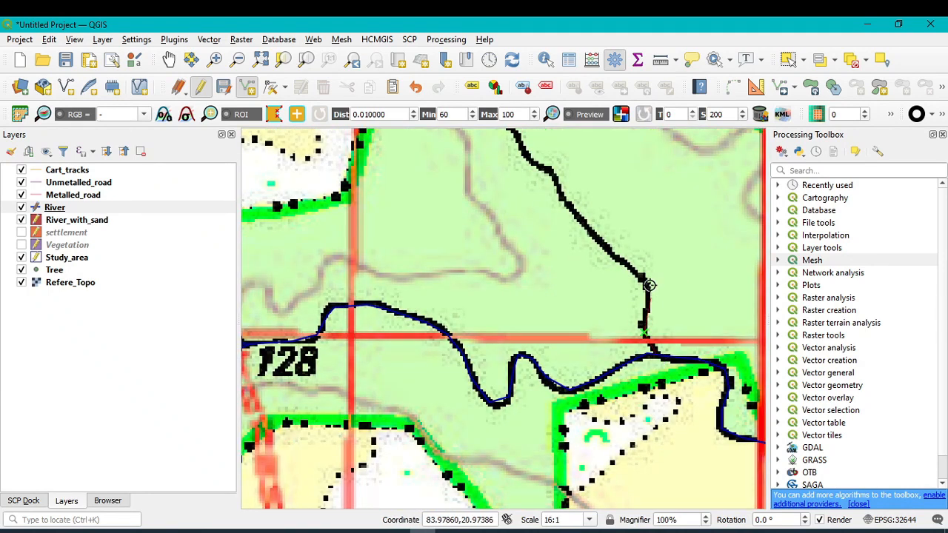
left_click(640, 275)
left_click(577, 213)
key("Up")
key("Up")
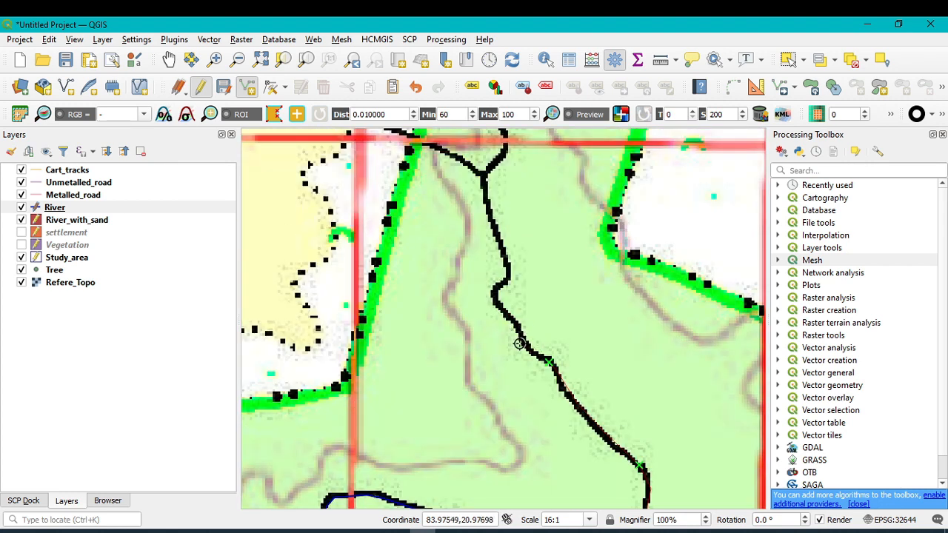
left_click(521, 342)
left_click(498, 303)
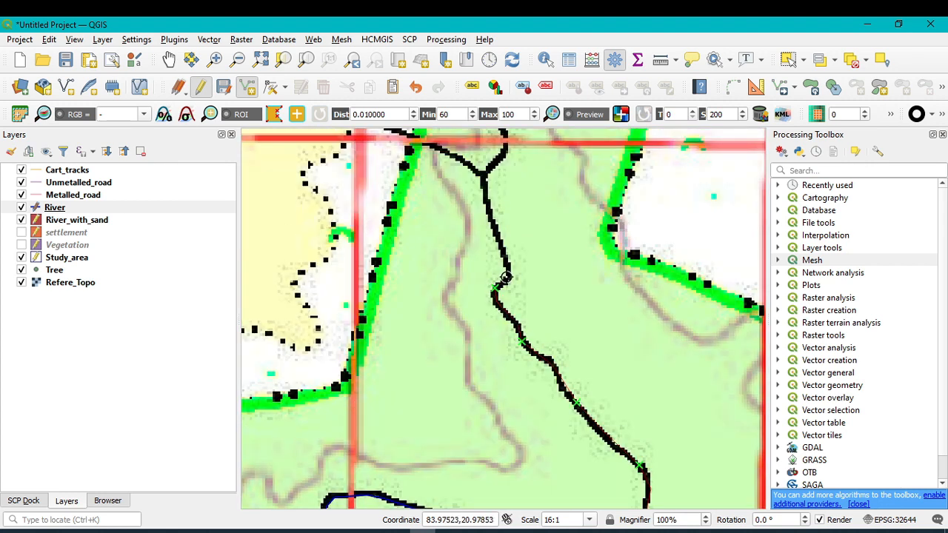
left_click(502, 247)
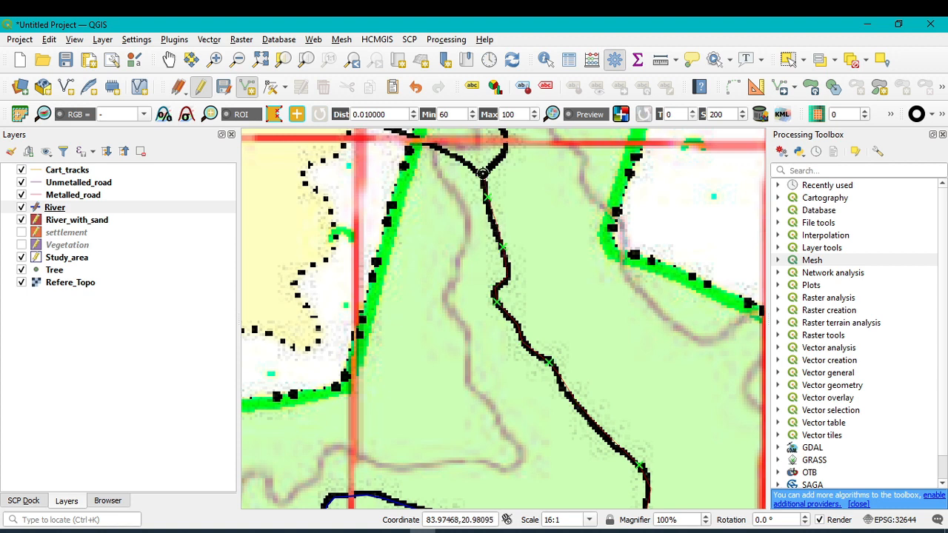
- Continue the River line from the fork northwest across the forest boundary to the light-blue double line near Redam
key("Up")
key("Left")
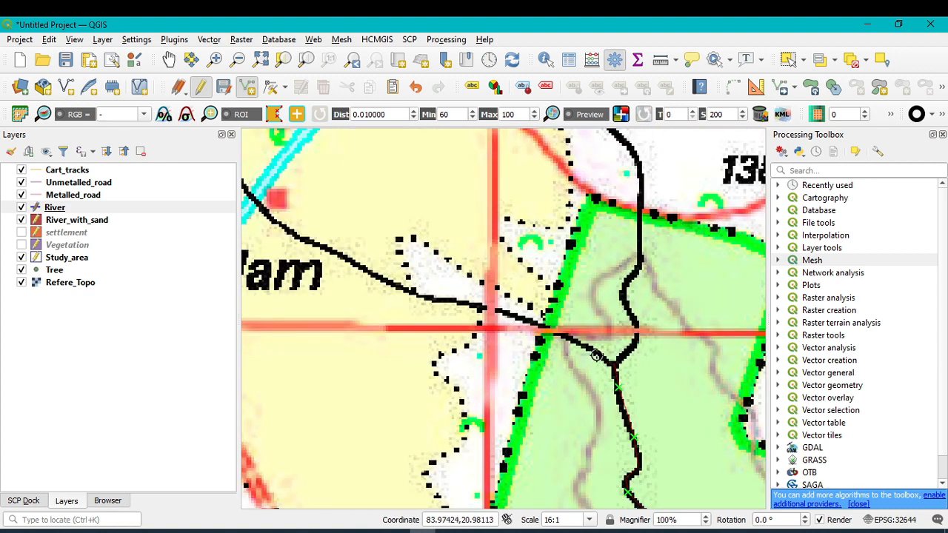
left_click(597, 350)
left_click(512, 313)
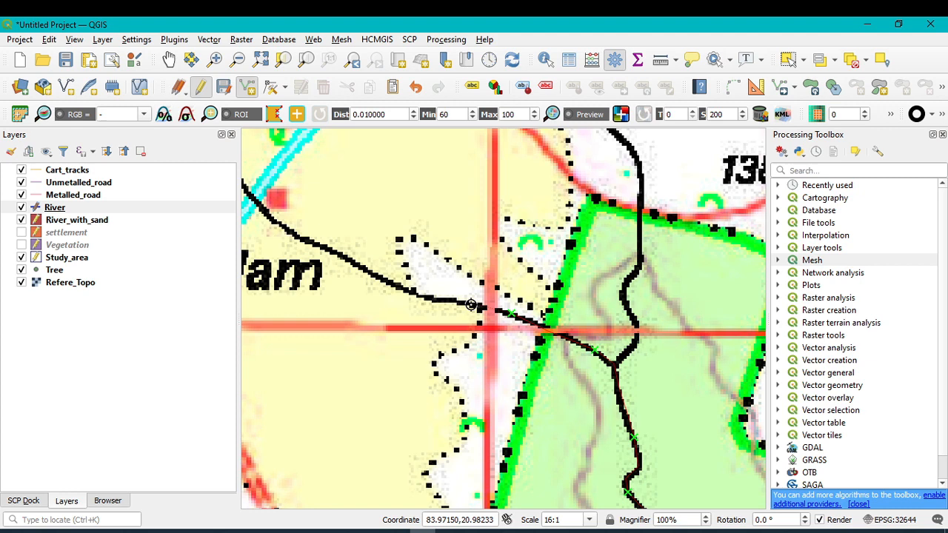
left_click(420, 297)
left_click(347, 261)
key("Left")
key("Up")
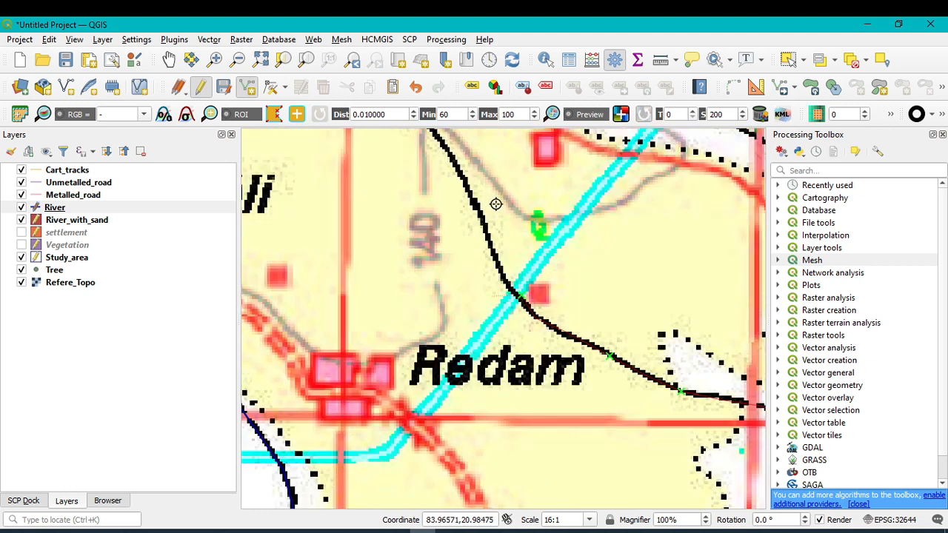
- Trace the stream north past the Gulaband label to its upper end and save the River feature with a blank id
key("Up")
left_click(487, 329)
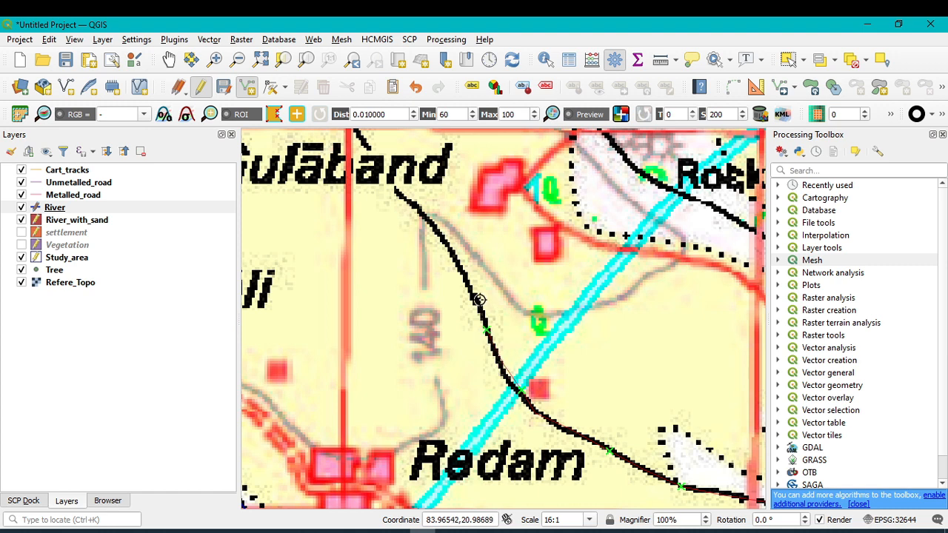
left_click(459, 265)
left_click(423, 213)
left_click(396, 192)
left_click(351, 132)
key("Up")
key("Up")
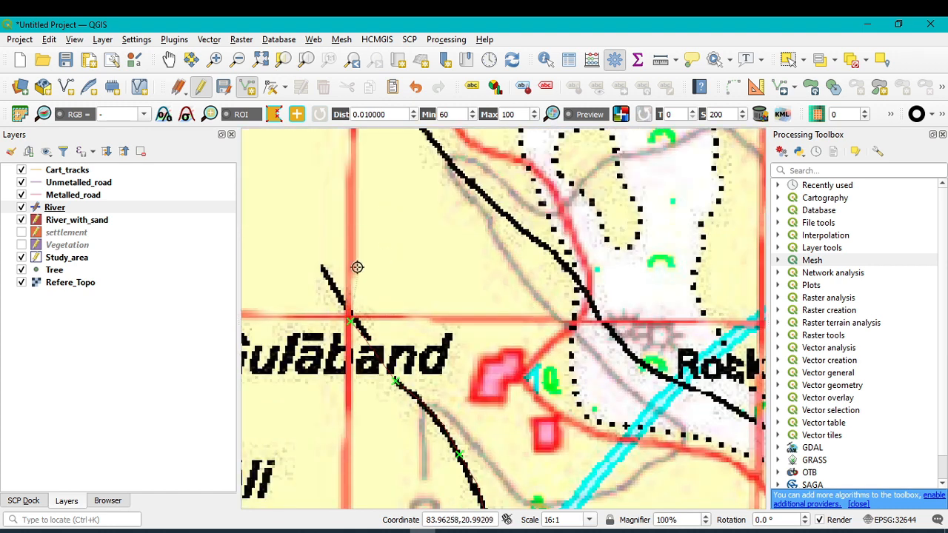
right_click(322, 265)
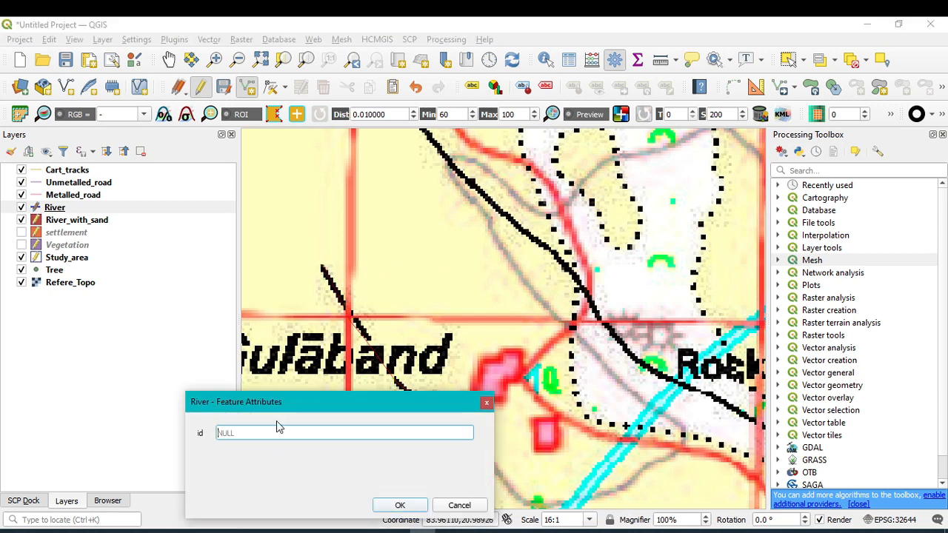
left_click(400, 505)
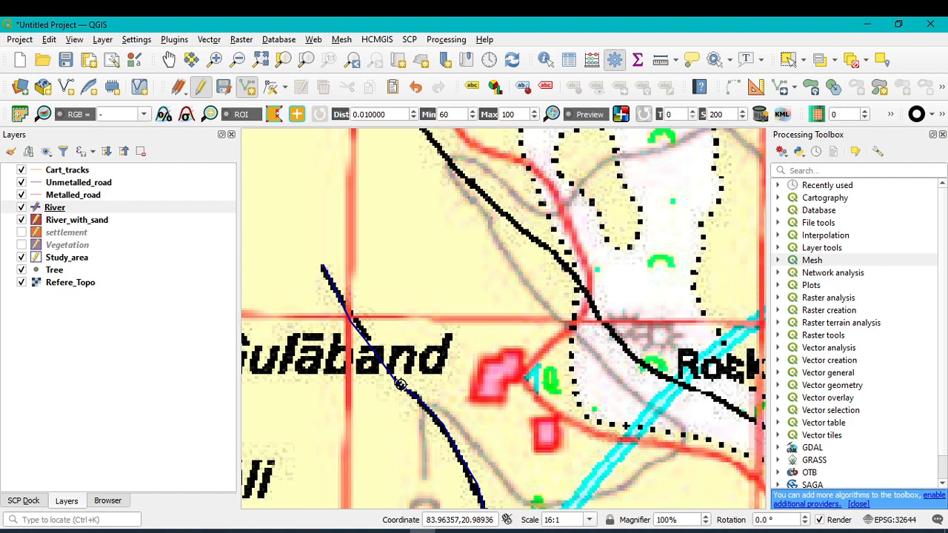
- Start another River line at the forest stream fork and trace the northern branch up past the green forest boundary
scroll(540, 374, "up", 3)
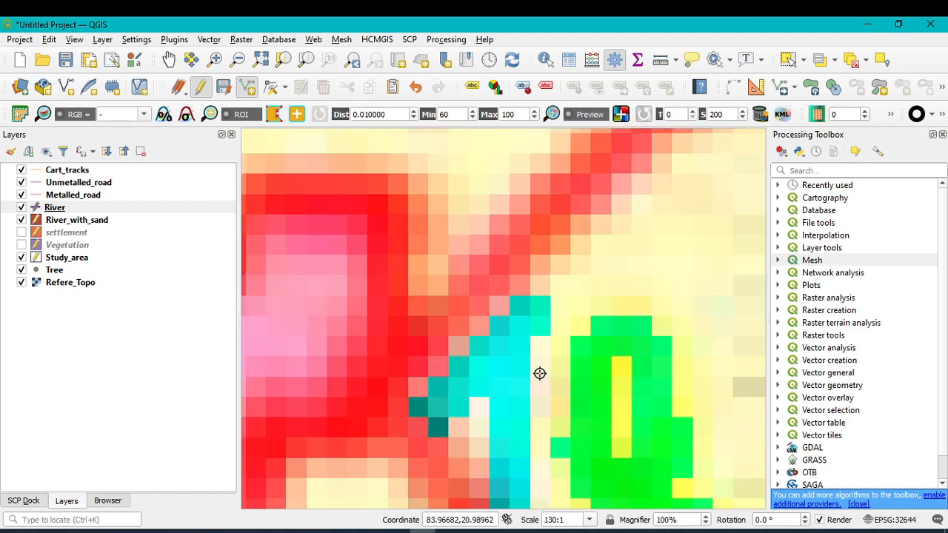
scroll(539, 375, "down", 5)
scroll(593, 441, "up", 3)
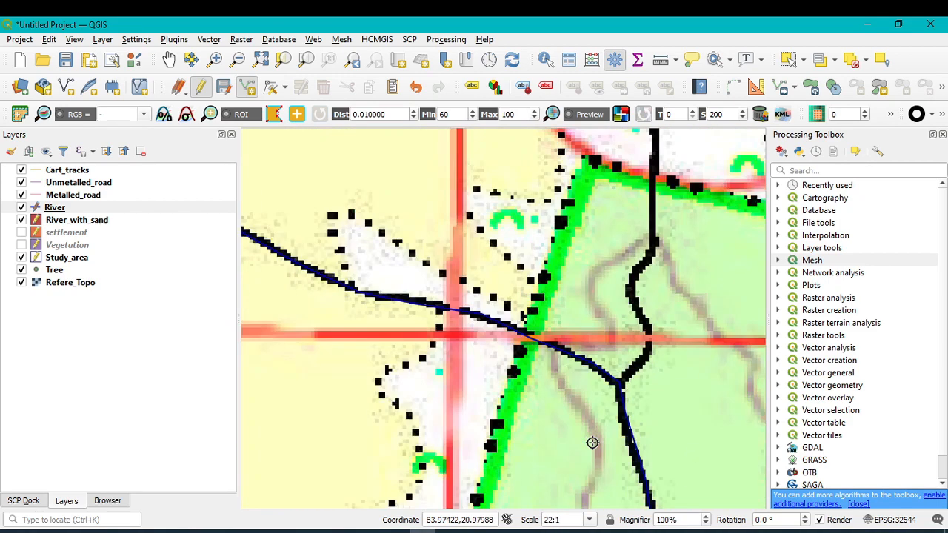
left_click(635, 303)
left_click(630, 280)
left_click(649, 261)
left_click(653, 240)
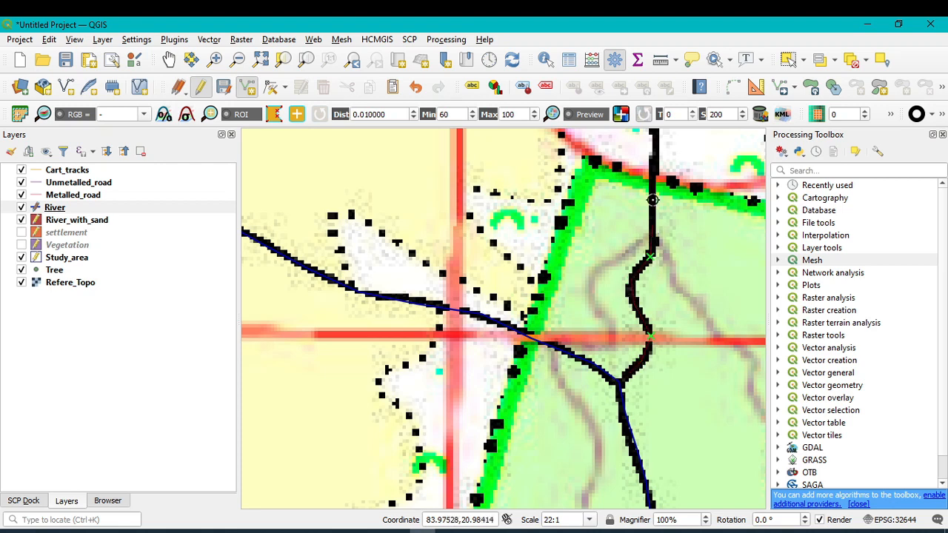
left_click(653, 194)
left_click(654, 165)
- Continue the River line northwest to the junction south of the Rocky knob label and follow the branch north through the label
key("Up")
key("Up")
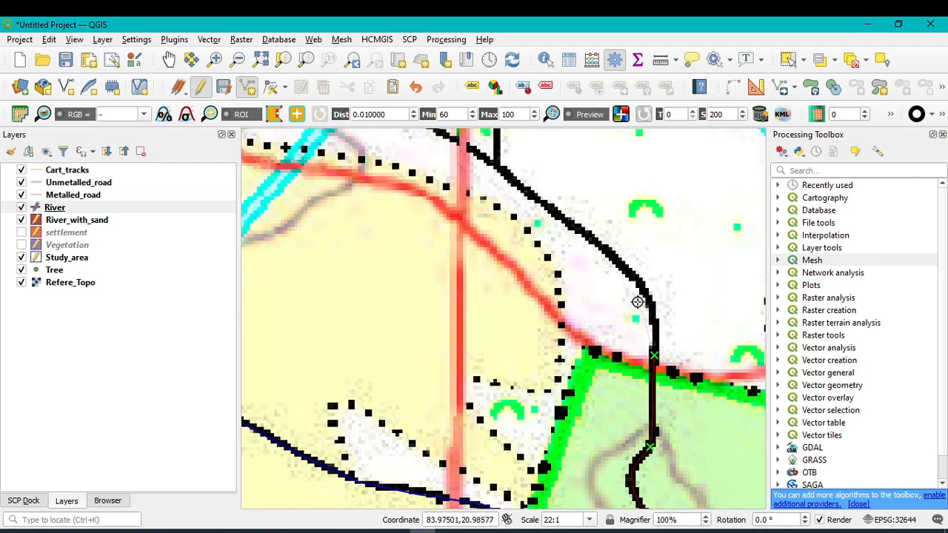
left_click(632, 274)
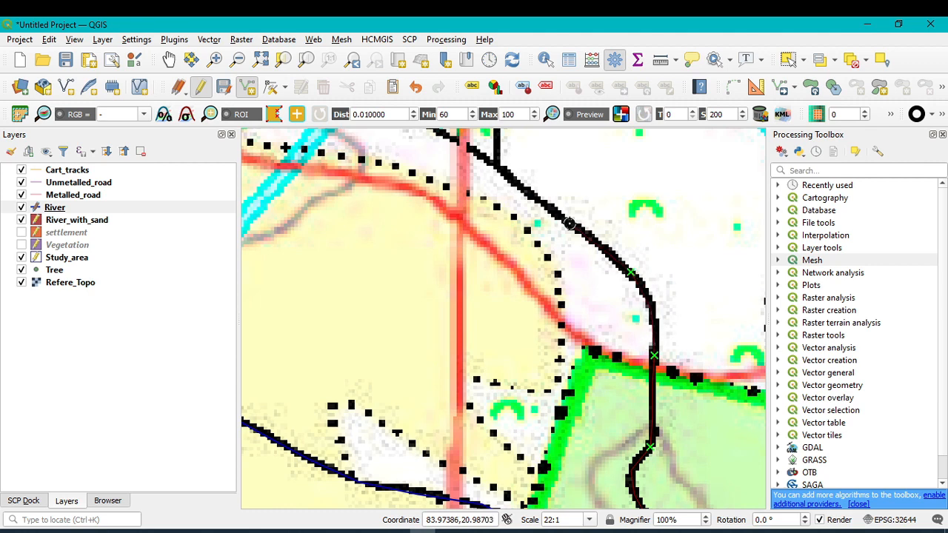
left_click(533, 192)
key("Up")
key("Up")
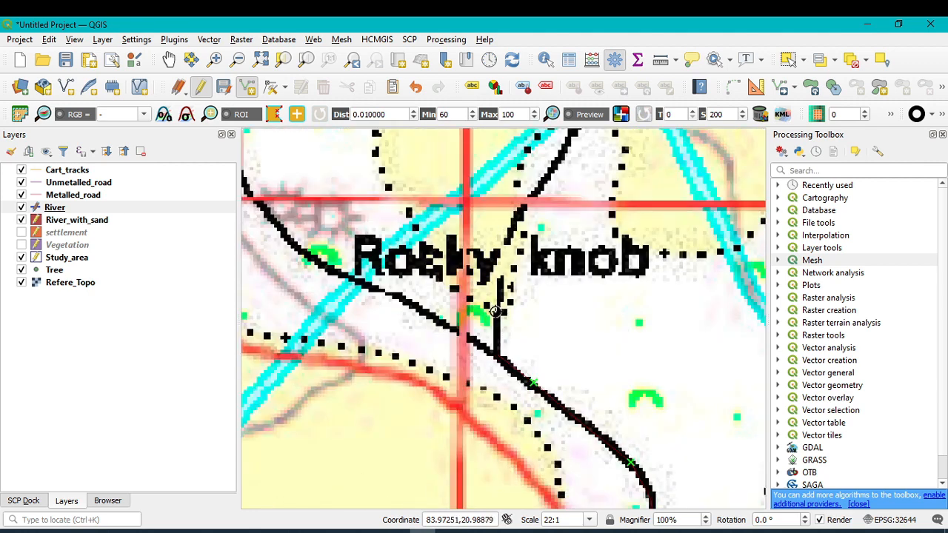
left_click(506, 239)
left_click(557, 161)
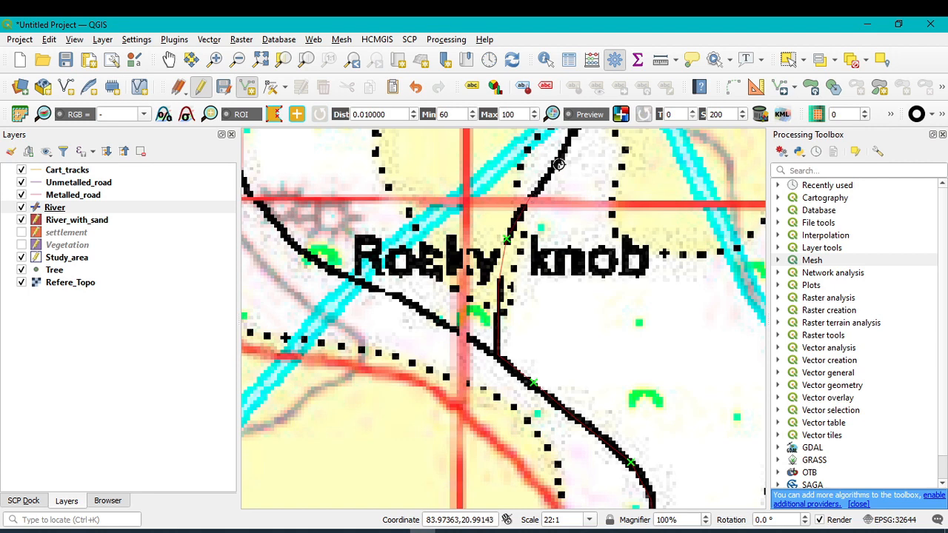
- Trace the branch northeast across the light-blue double line to its upper end and save the River feature with a blank id
key("Up")
key("Up")
left_click(619, 255)
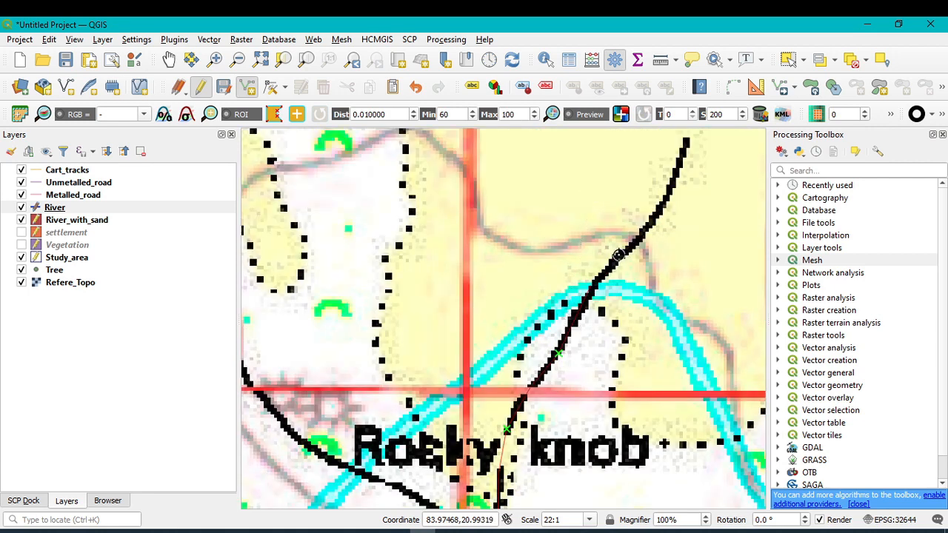
left_click(675, 178)
key("Up")
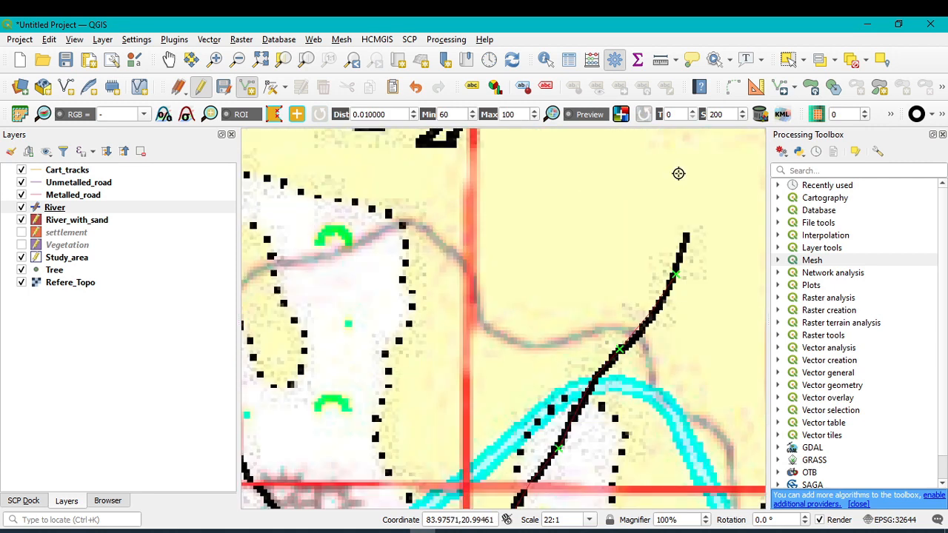
right_click(685, 235)
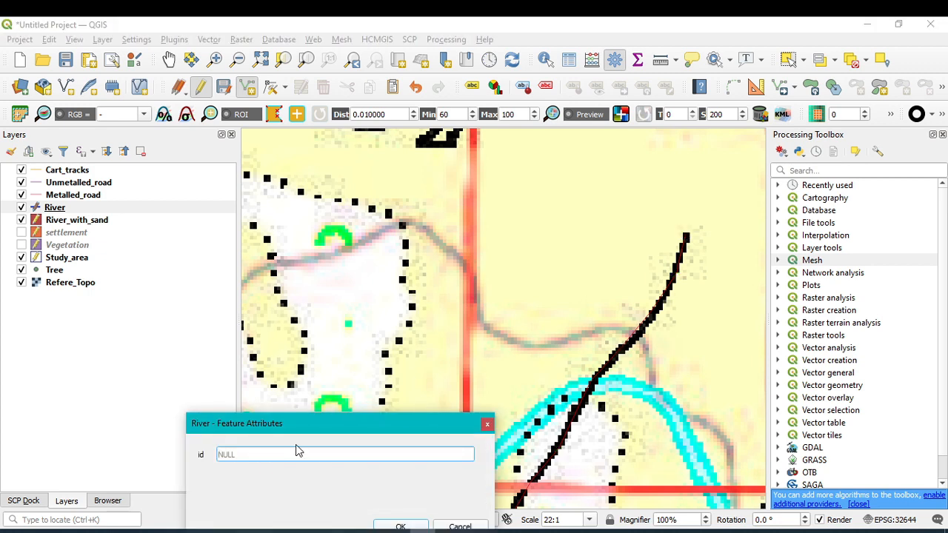
left_click(412, 526)
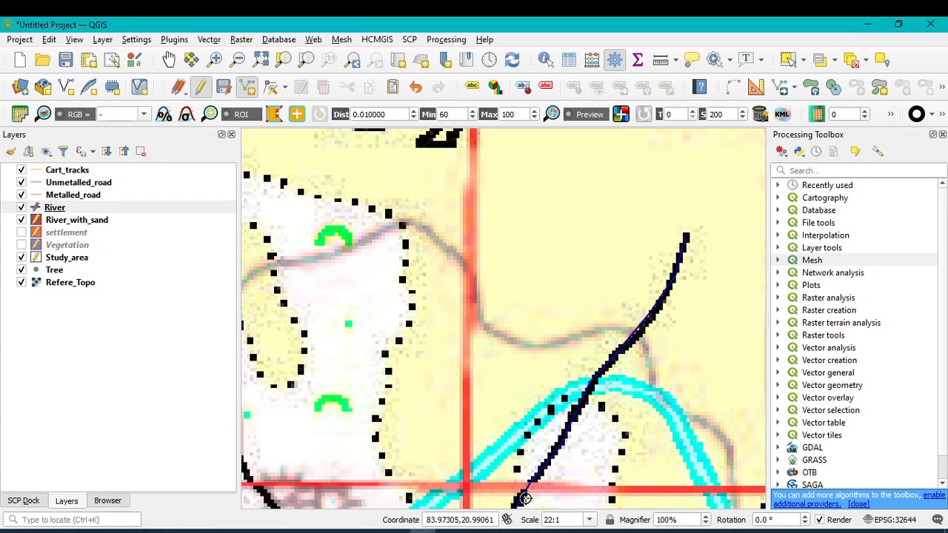
- Start a River line at the junction south of the Rocky knob label and trace the stream northwest past the knob symbol
scroll(597, 433, "down", 5)
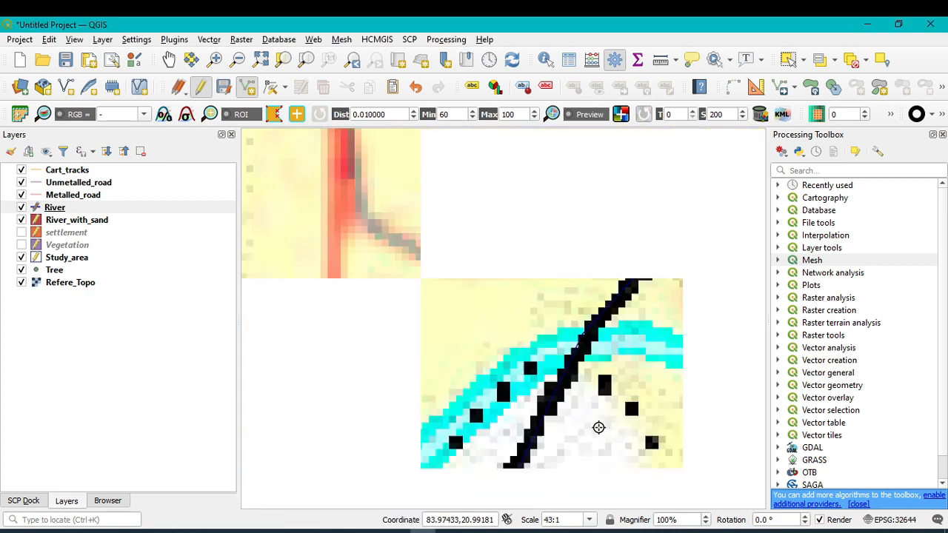
scroll(562, 498, "up", 9)
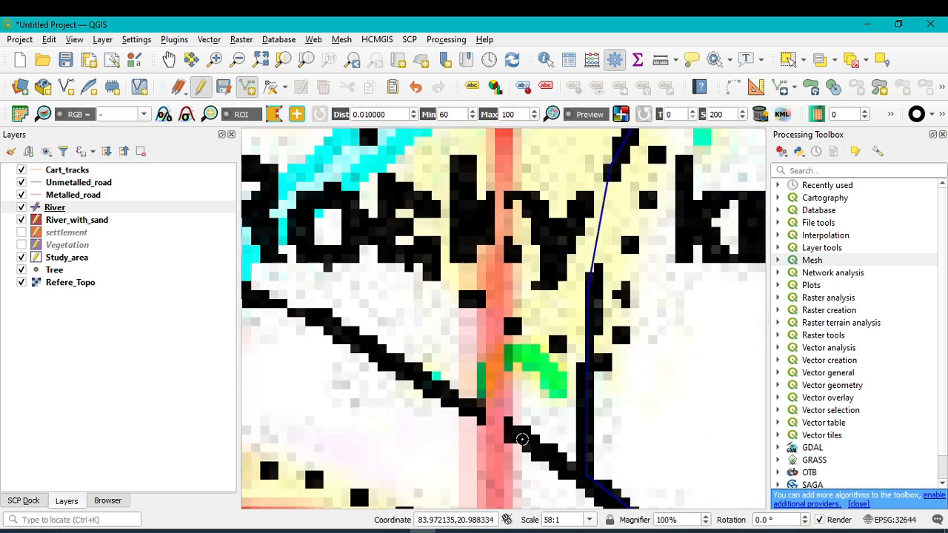
scroll(334, 333, "down", 9)
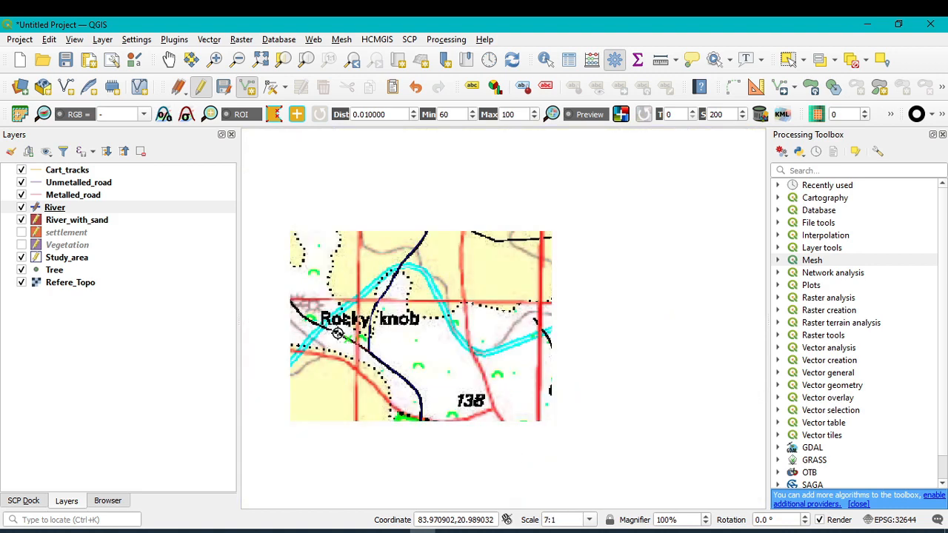
scroll(307, 330, "up", 6)
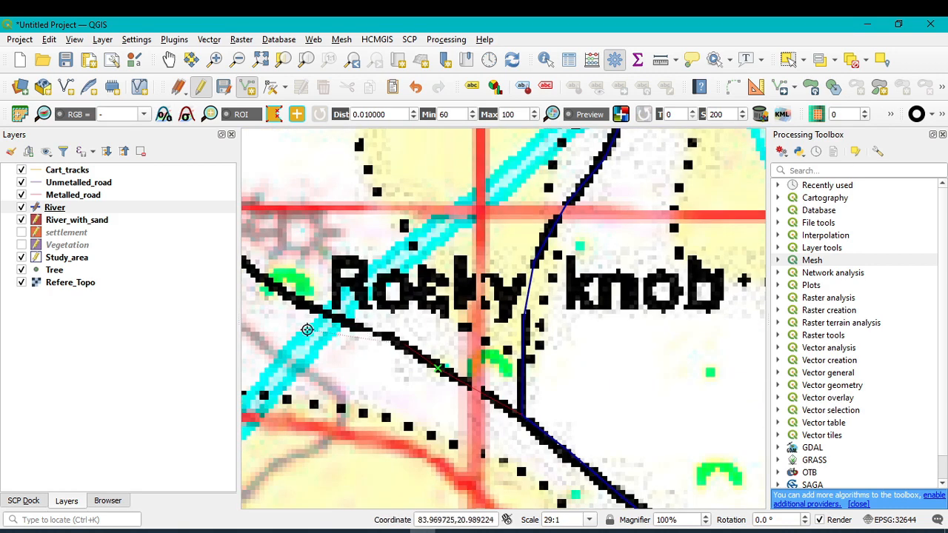
key("Left")
key("Left")
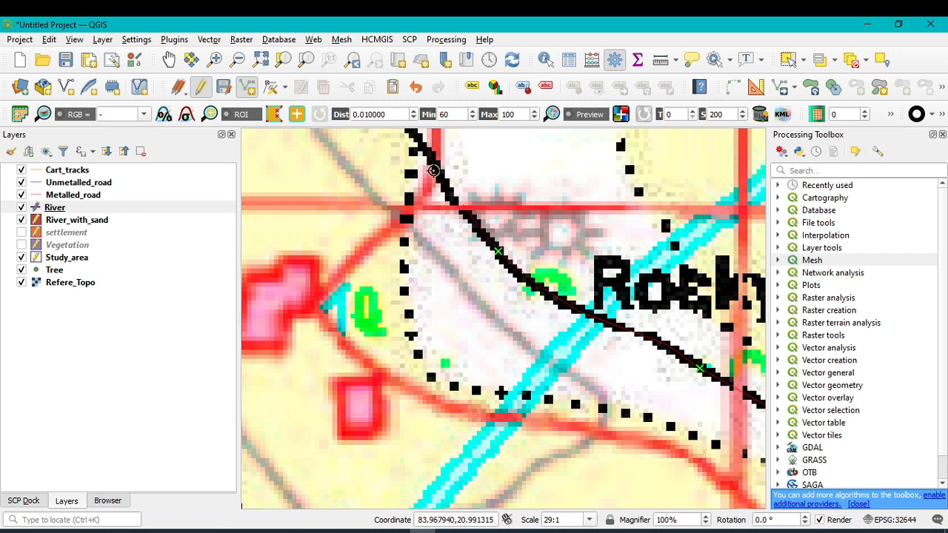
- Extend the River line northwest alongside the red track to where the grey contour lines meet the stream
key("Up")
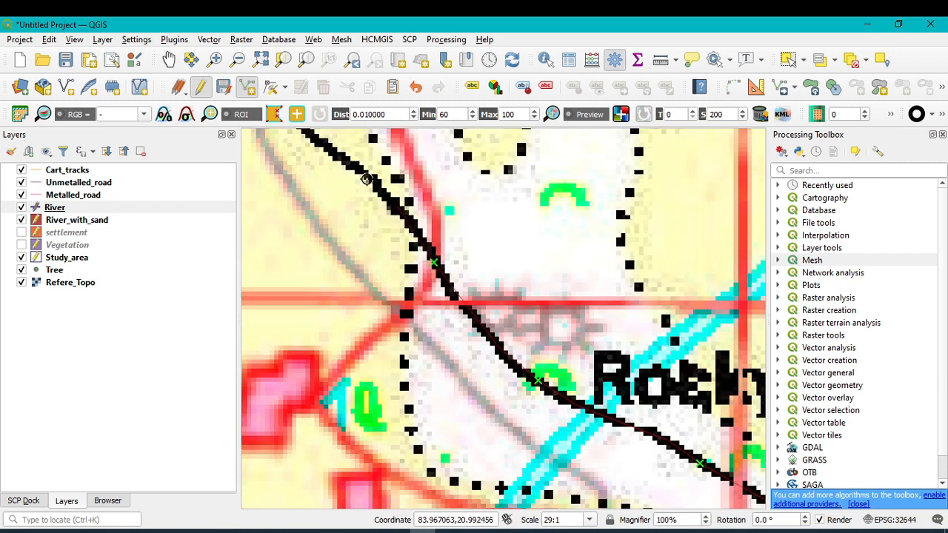
left_click(338, 154)
key("Up")
key("Left")
key("Up")
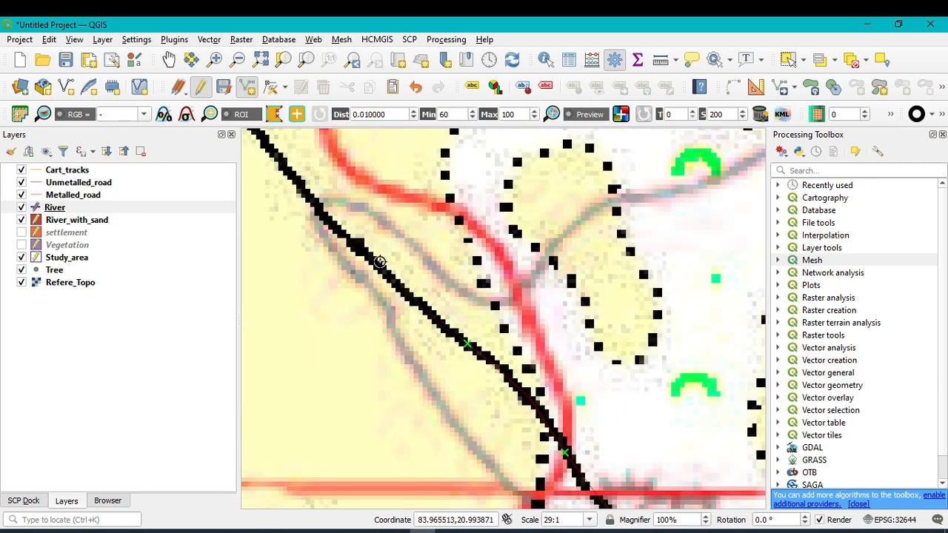
left_click(310, 197)
- Trace the remaining stream northwest to the map sheet's northern border line and save the River feature with a blank id
key("Left")
key("Up")
key("Left")
key("Up")
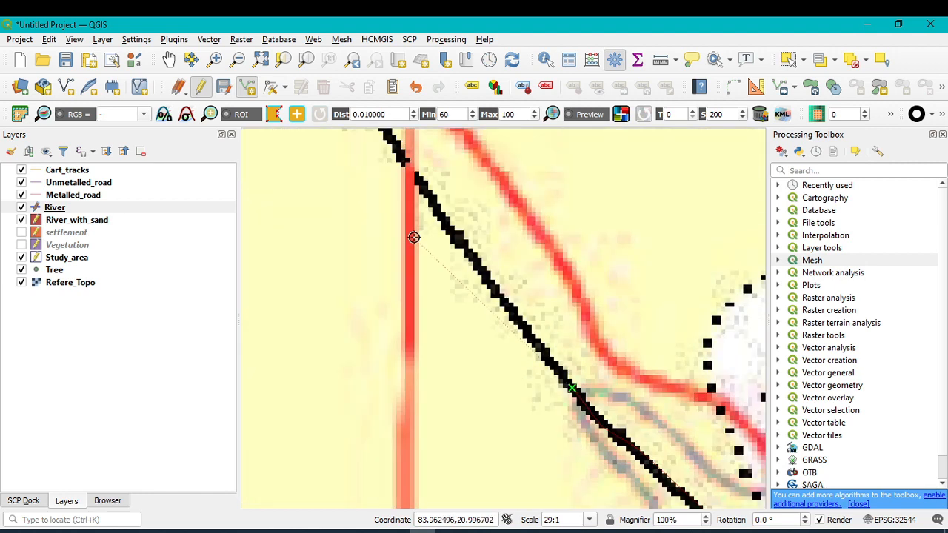
left_click(424, 188)
key("Up")
key("Up")
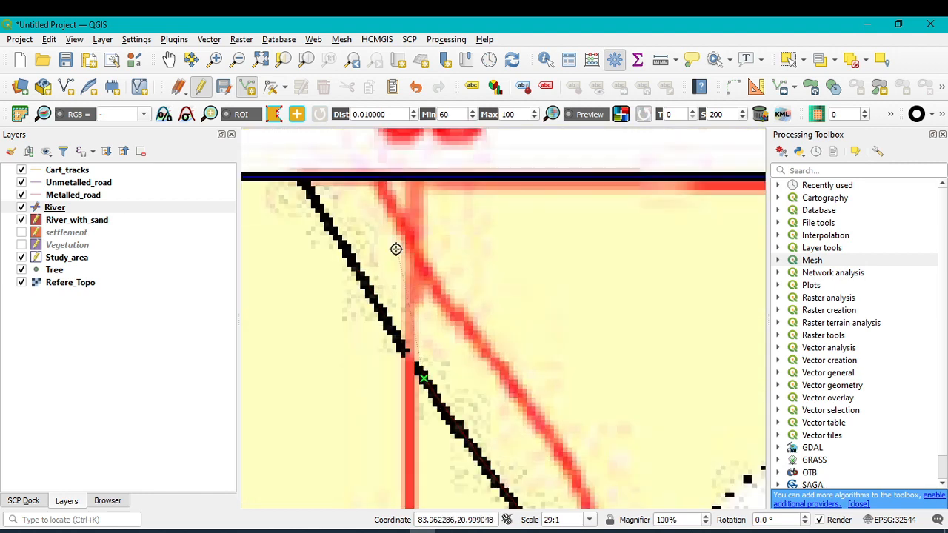
right_click(305, 177)
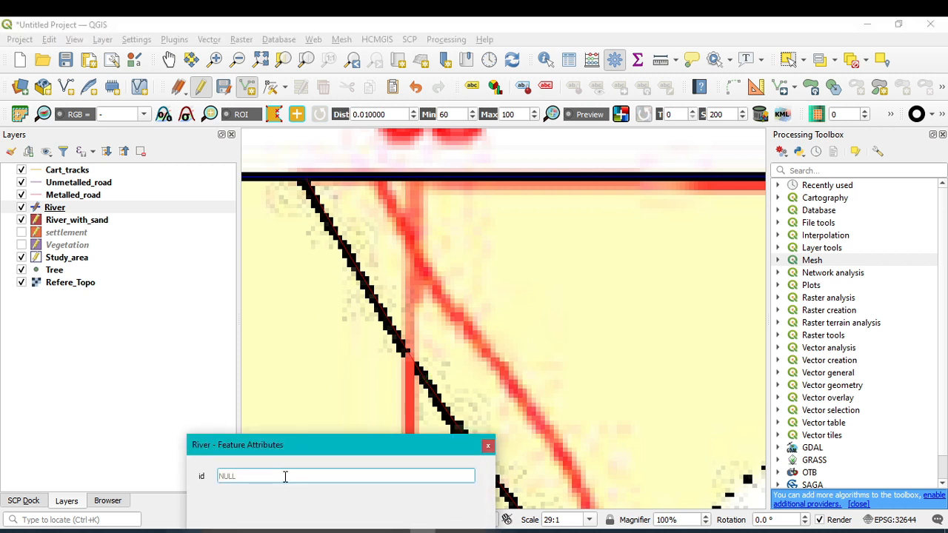
left_click_drag(440, 454, 425, 308)
left_click(384, 403)
scroll(413, 445, "down", 5)
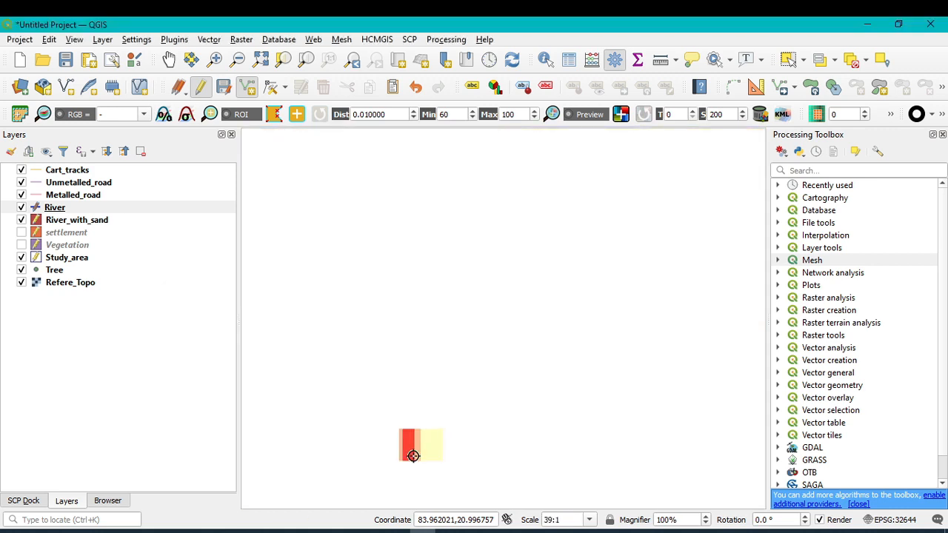
- Start a River line at the map sheet's eastern border north of Padhigudia and trace the stream west to the fork
key("Down")
key("Down")
key("Down")
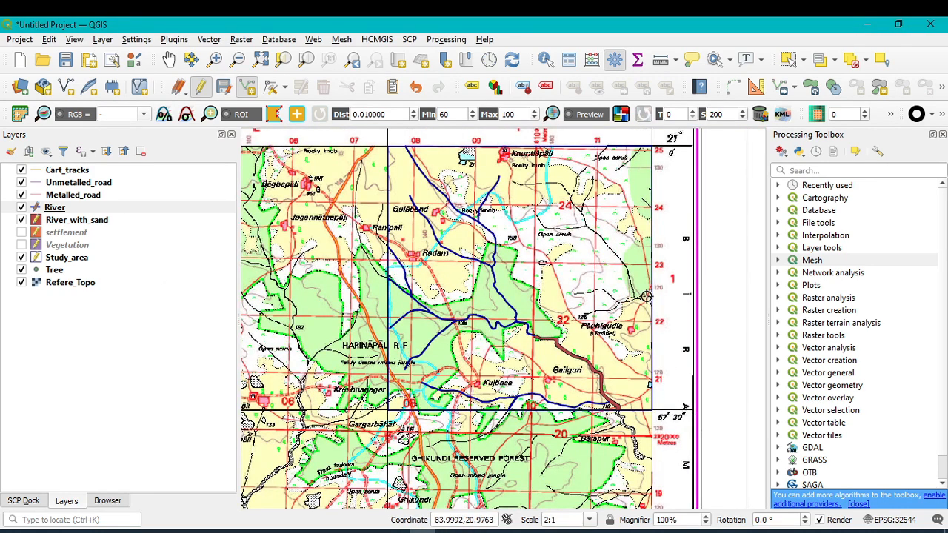
scroll(641, 304, "up", 4)
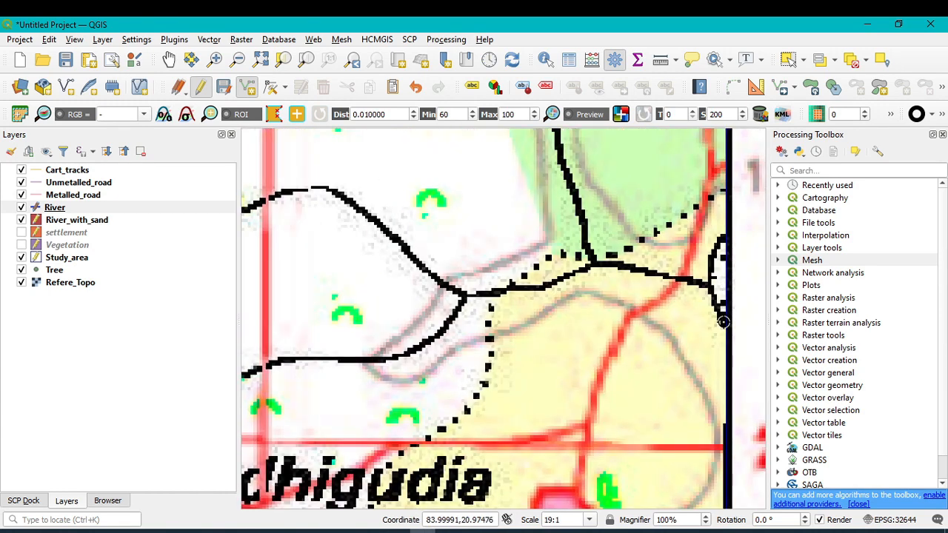
left_click(708, 287)
left_click(606, 262)
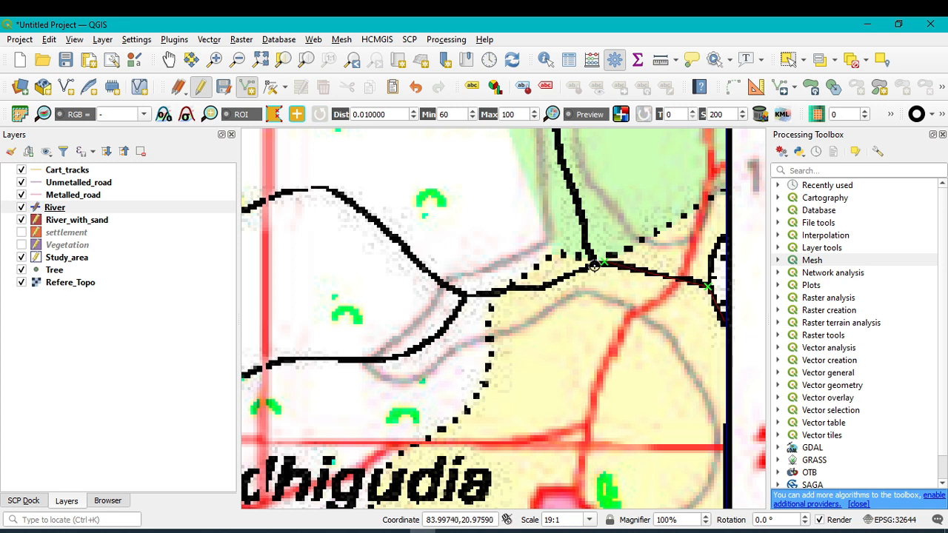
left_click(464, 295)
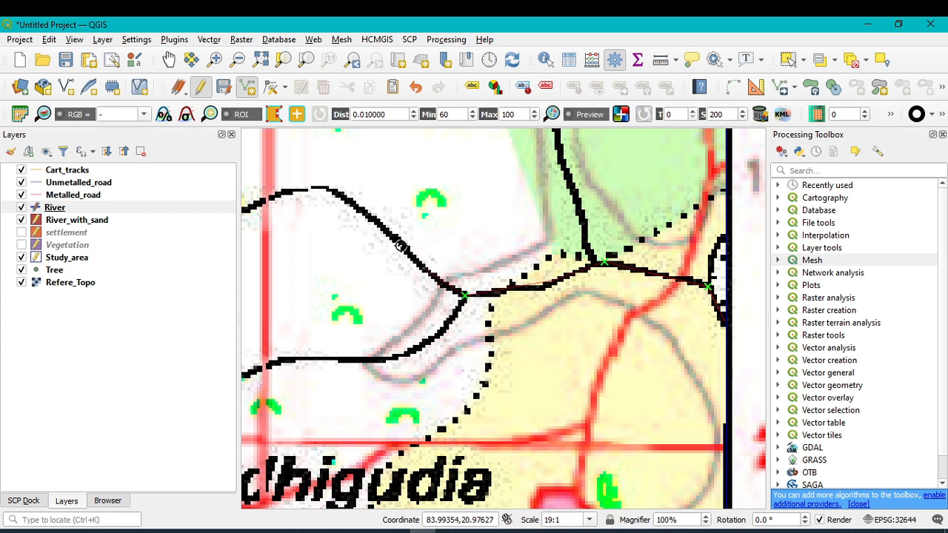
- Trace the fork's northern branch northwest and west to its end at the grey contour line, and save the River feature with a blank id
left_click(388, 234)
left_click(314, 185)
key("Left")
key("Left")
left_click(499, 213)
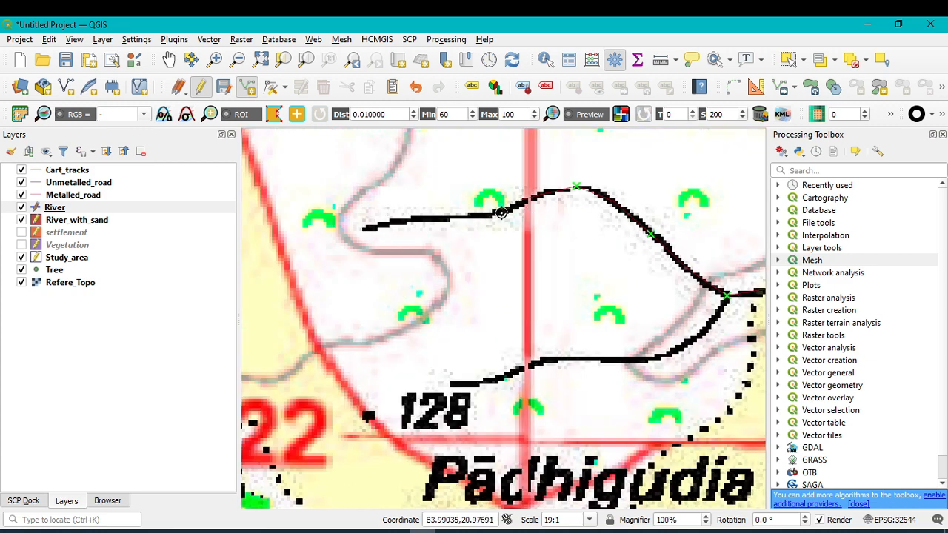
left_click(392, 222)
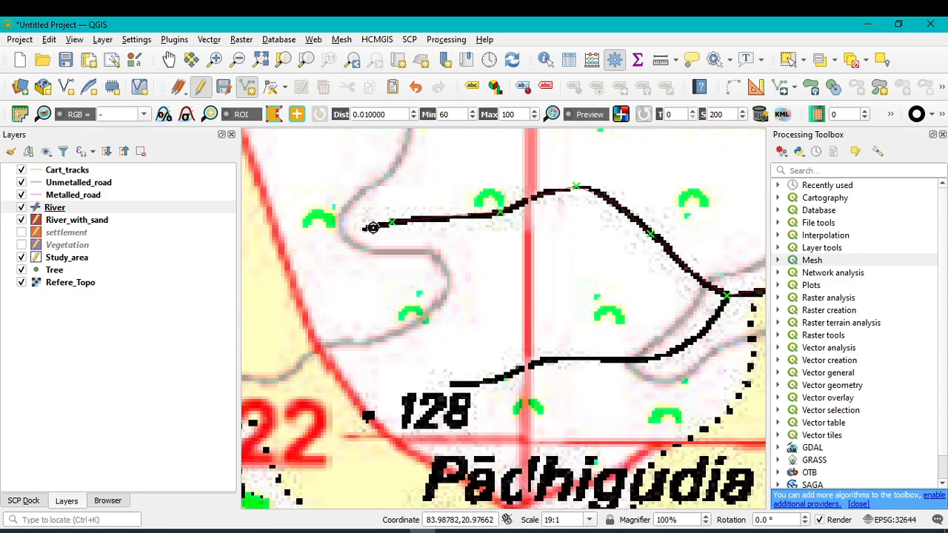
right_click(371, 227)
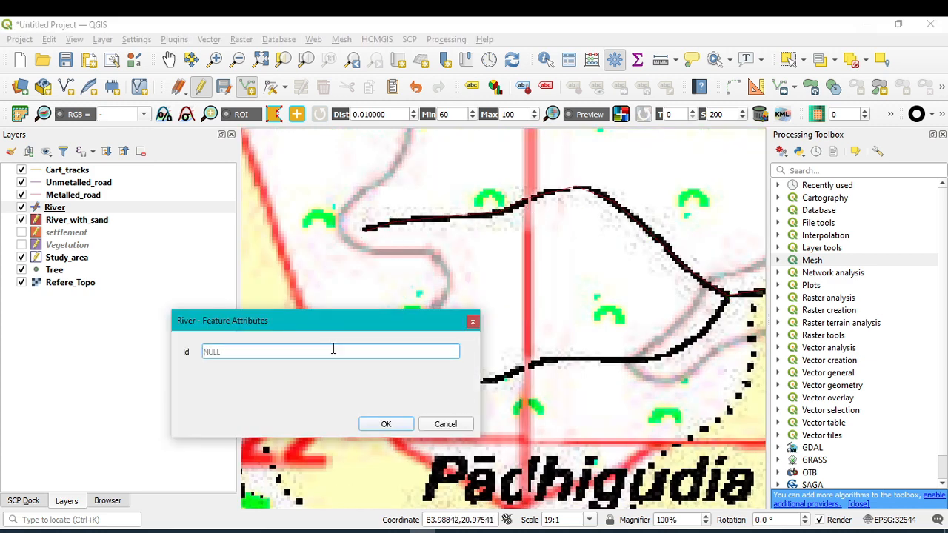
left_click(386, 425)
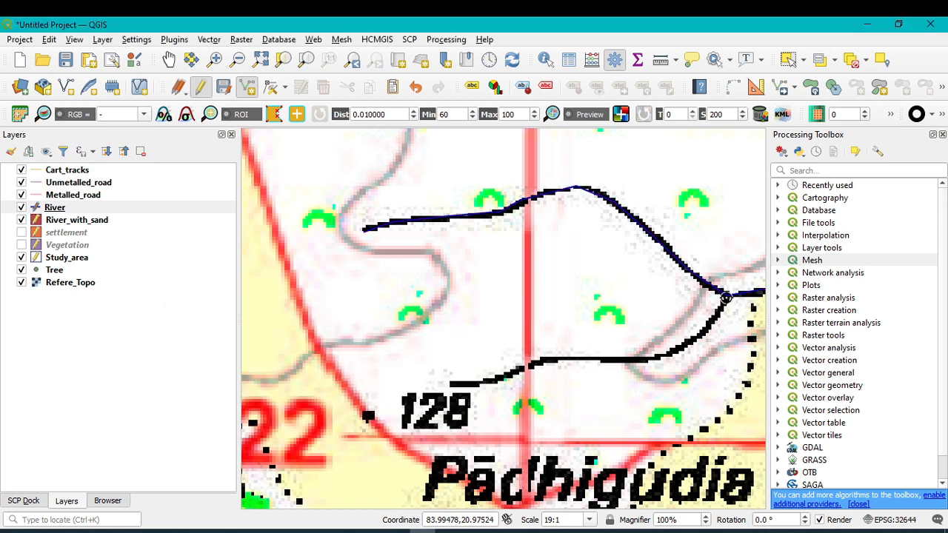
- Trace the fork's southern branch west to its end above the 128 label and save the River feature with a blank id
left_click(687, 344)
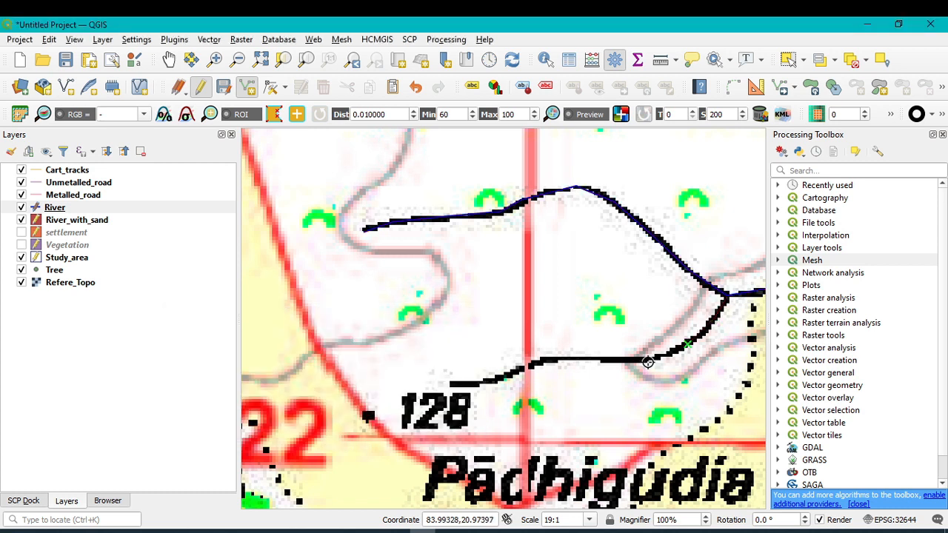
left_click(587, 360)
left_click(504, 380)
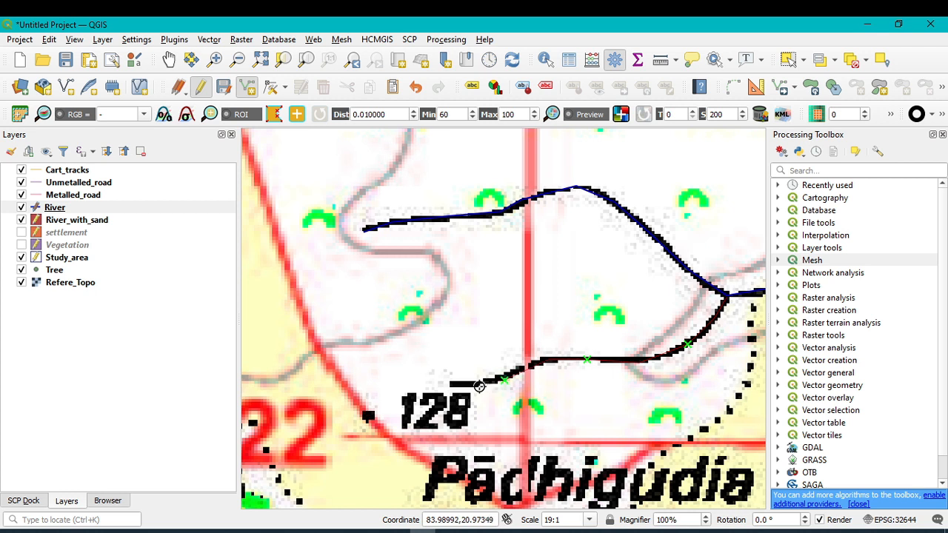
right_click(456, 384)
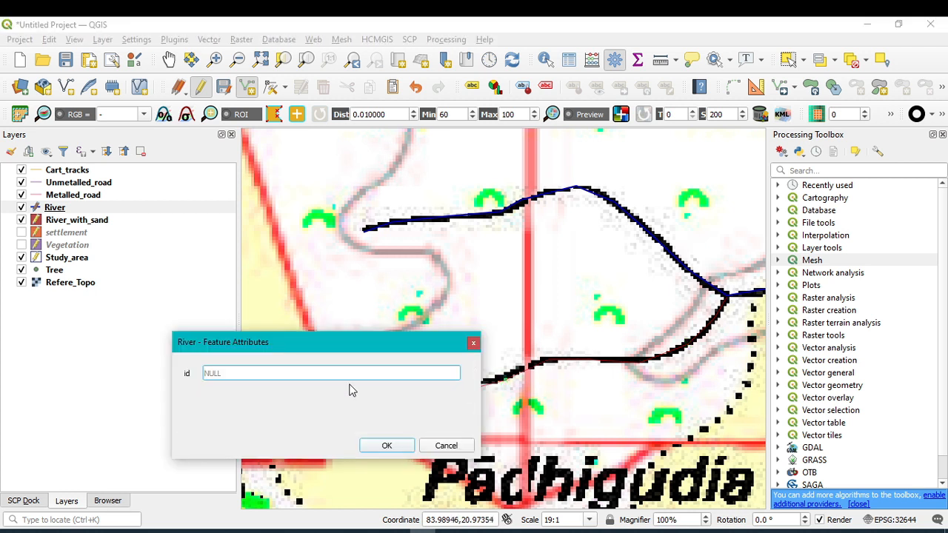
left_click(370, 444)
- Start a River line at the northern tributary's junction and trace it north through the green area to the red 23 grid line
scroll(569, 408, "down", 5)
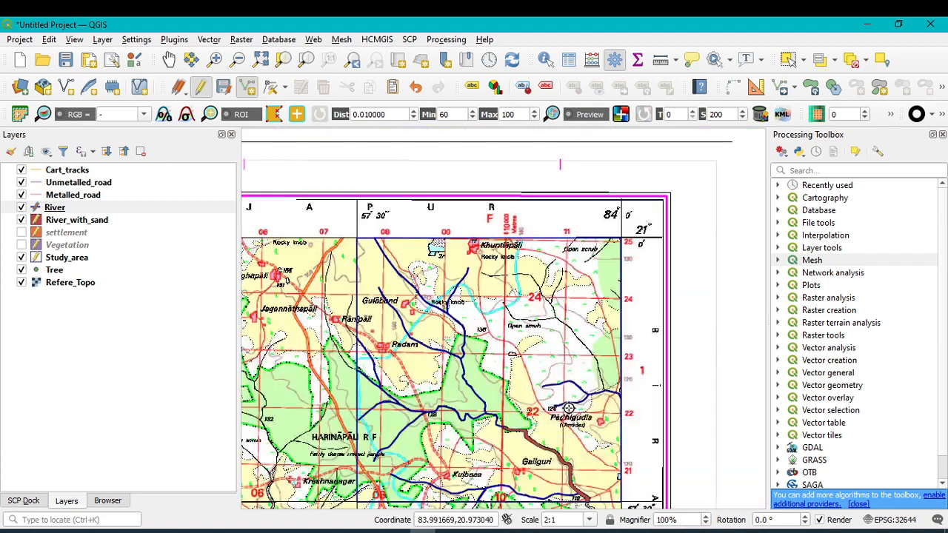
scroll(567, 408, "up", 6)
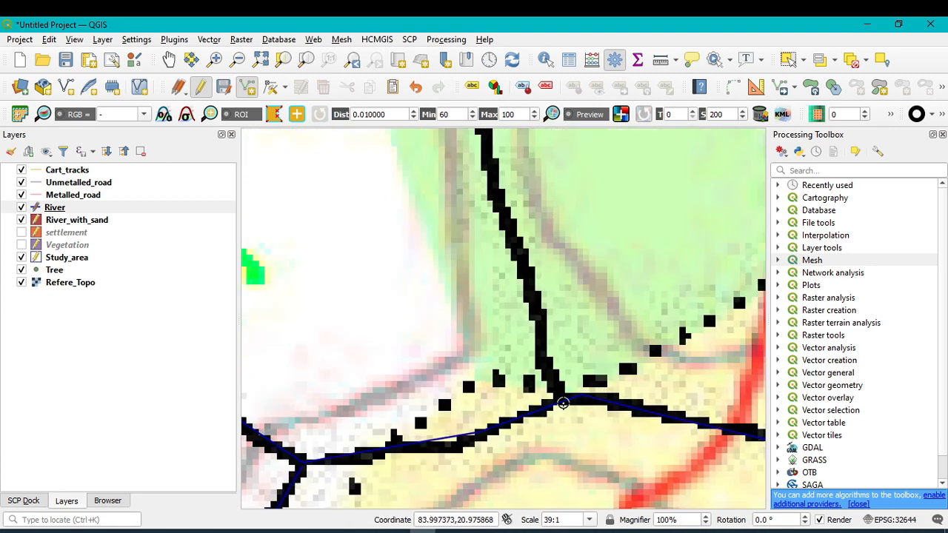
left_click(545, 353)
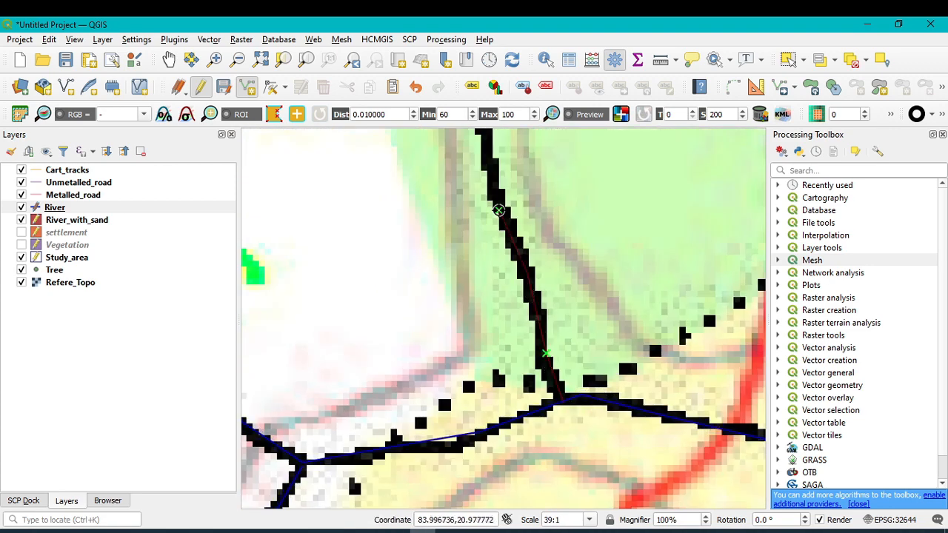
scroll(499, 211, "up", 2)
scroll(499, 222, "down", 5)
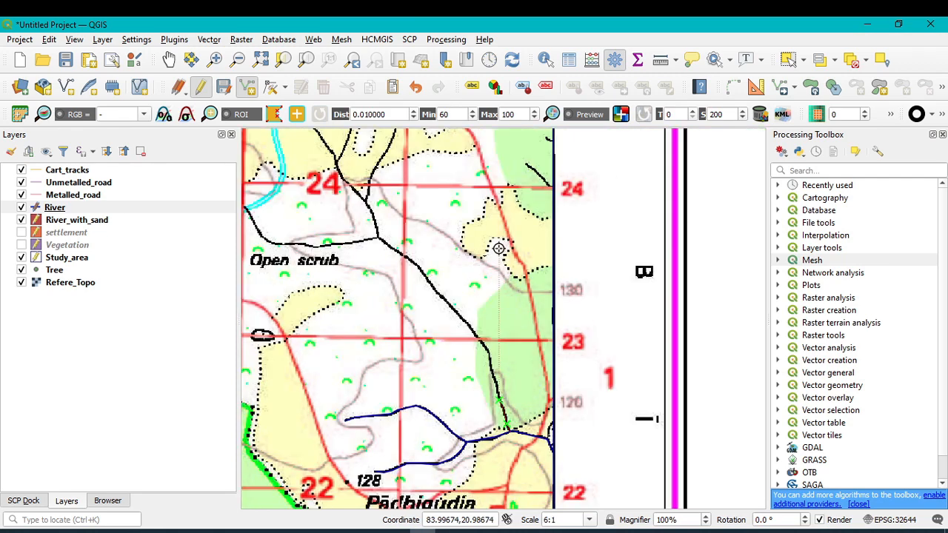
scroll(474, 348, "up", 1)
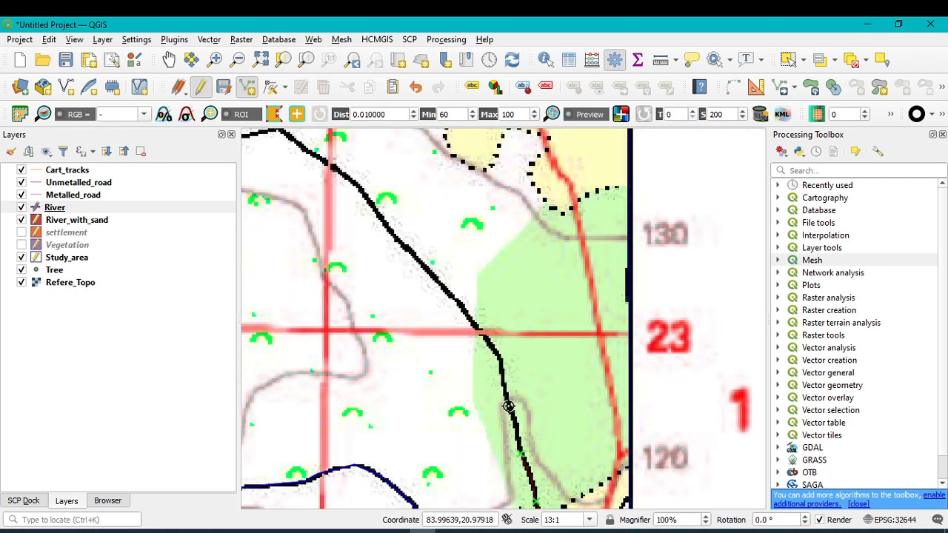
left_click(483, 336)
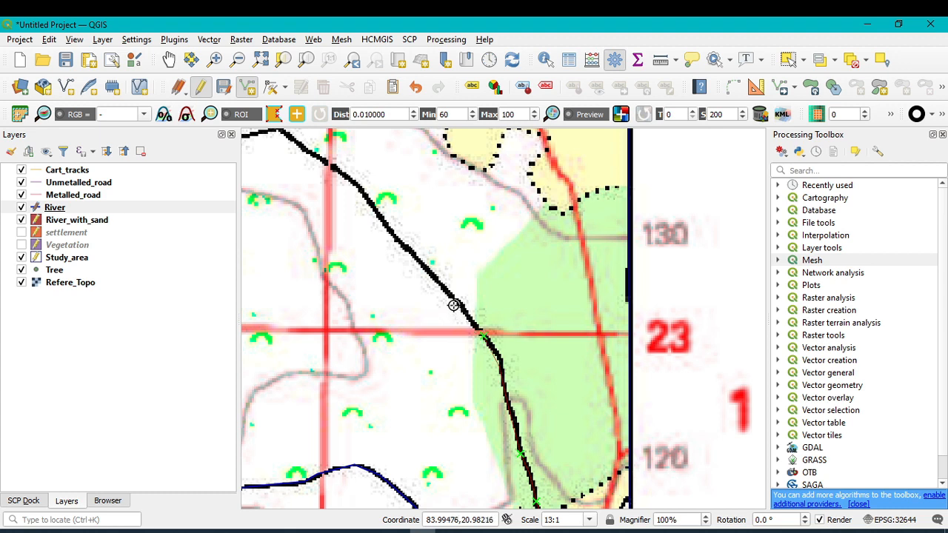
- Extend the River line northwest from the 23 grid line to the stream junction northeast of the Open scrub label
left_click(421, 265)
left_click(322, 153)
key("Left")
key("Left")
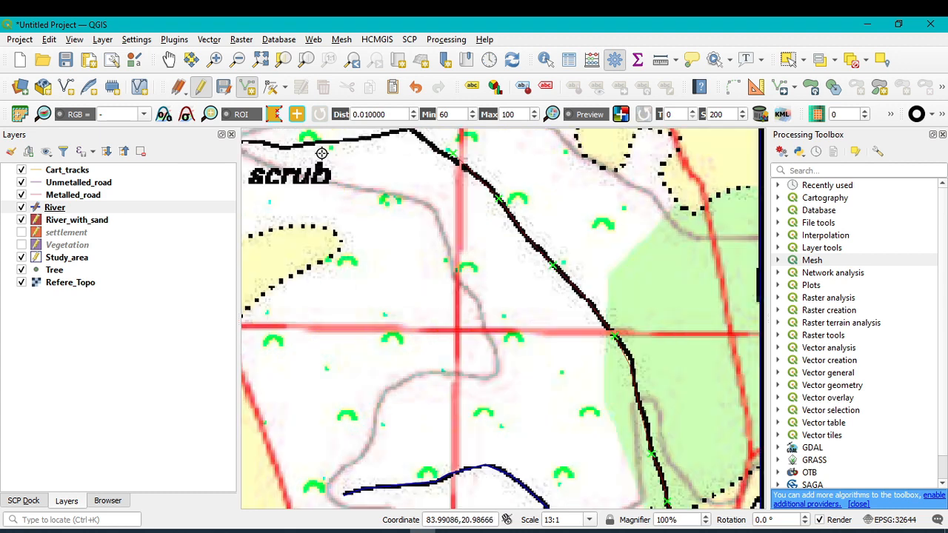
key("Up")
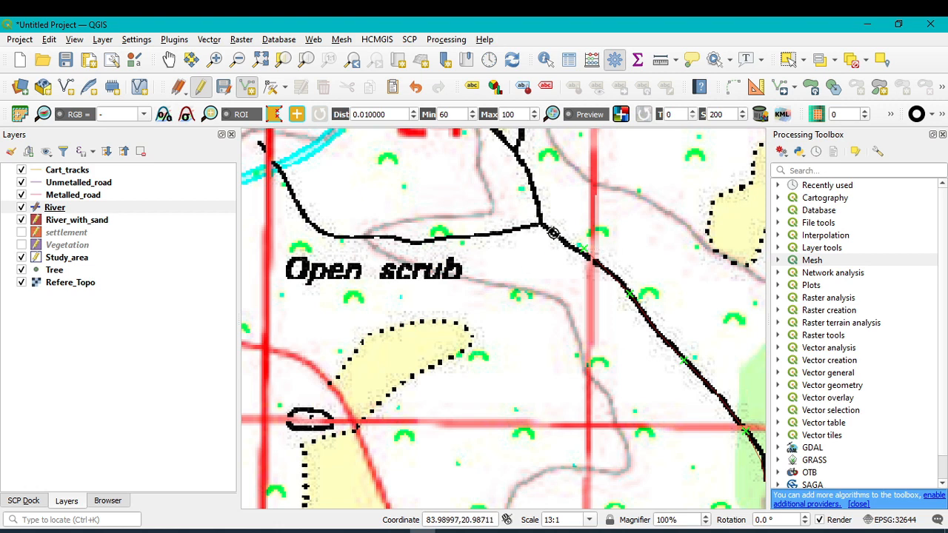
left_click(542, 224)
- Trace the stream west above the Open scrub label and across the light-blue double line to its end, saving it with a blank id
left_click(416, 243)
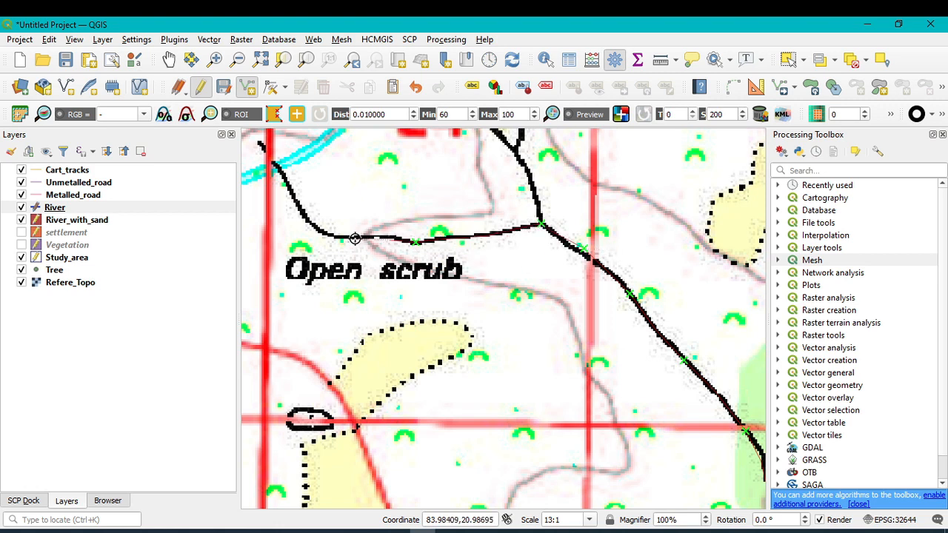
left_click(356, 239)
left_click(306, 218)
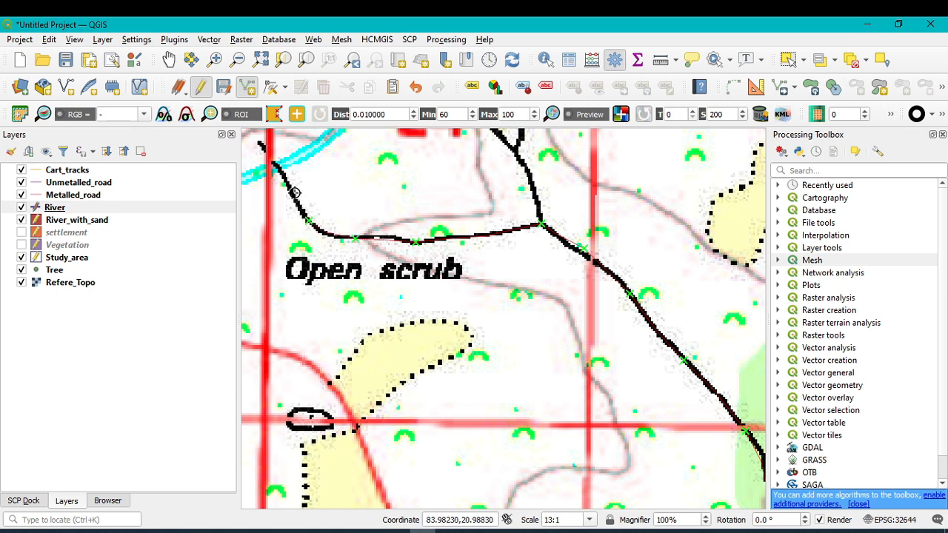
key("Left")
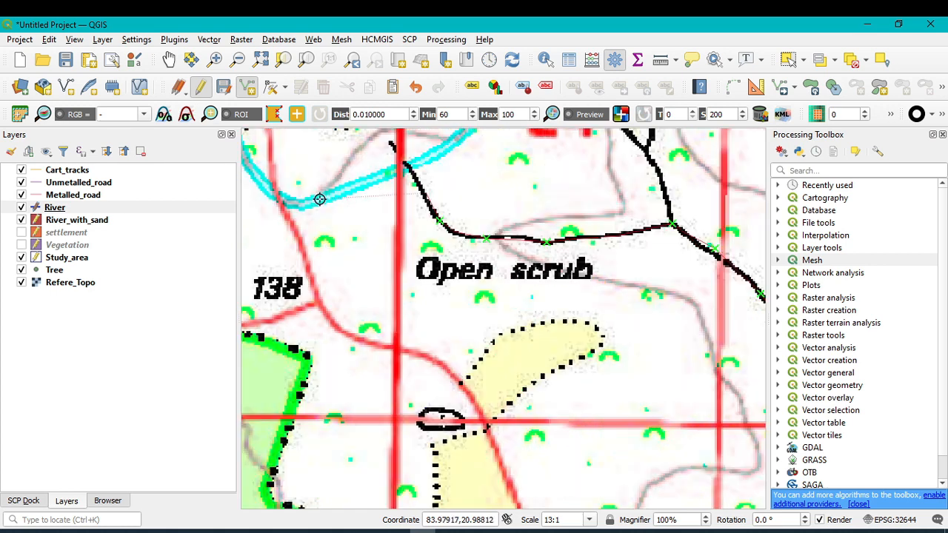
left_click(399, 159)
right_click(386, 143)
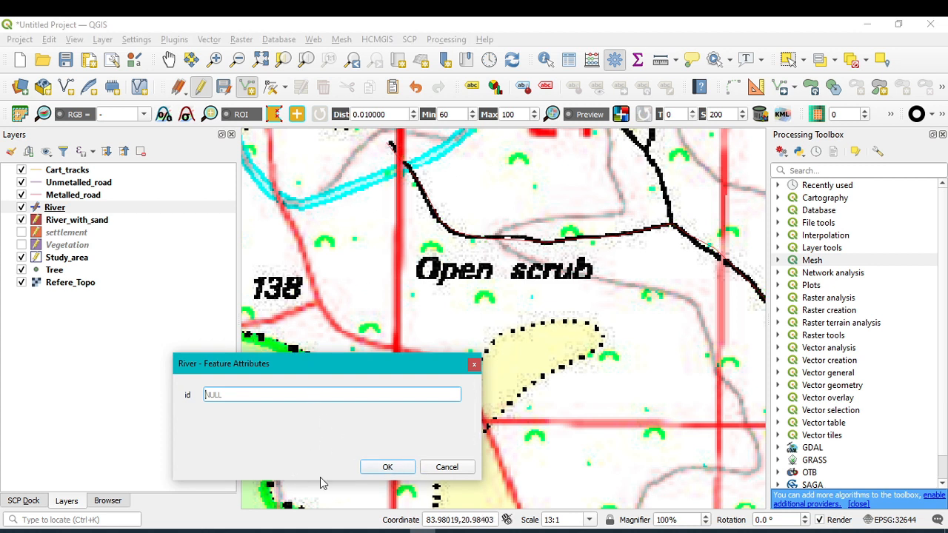
left_click(388, 467)
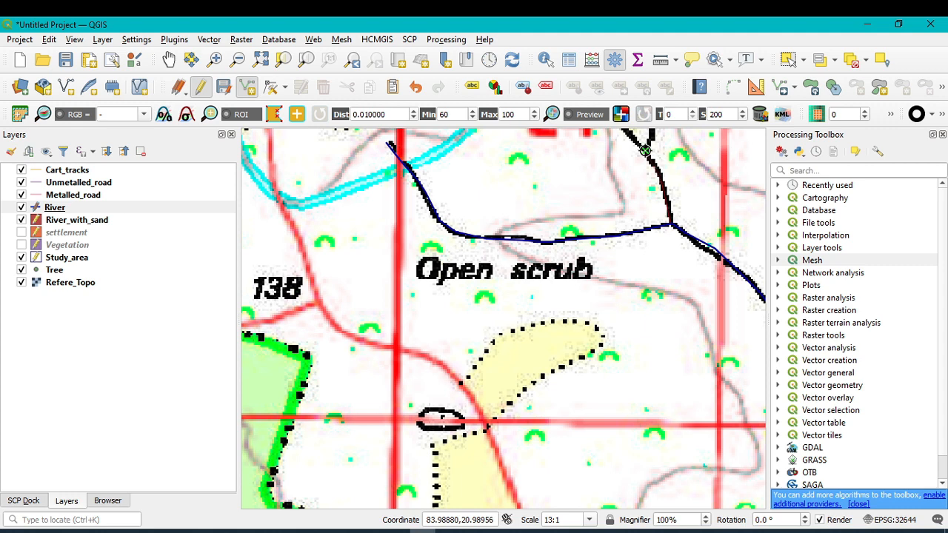
- Trace the eastern tributary north from the Open scrub junction to its upper end and save the River feature with a blank id
key("Up")
key("Up")
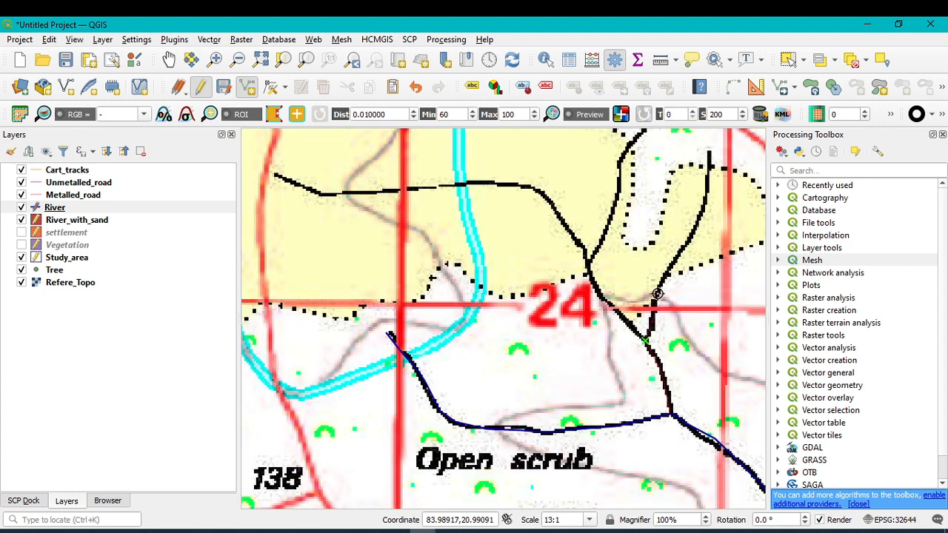
left_click(657, 287)
left_click(690, 234)
left_click(707, 182)
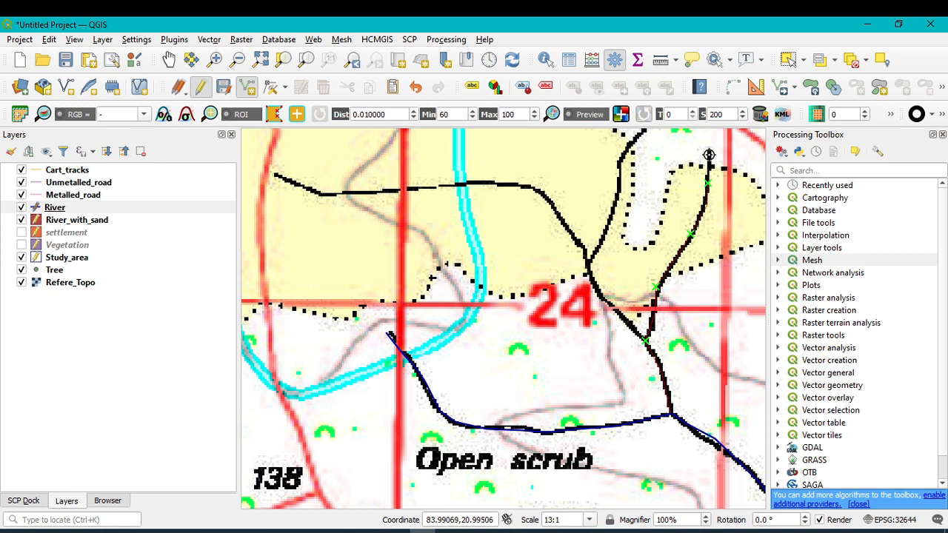
right_click(709, 156)
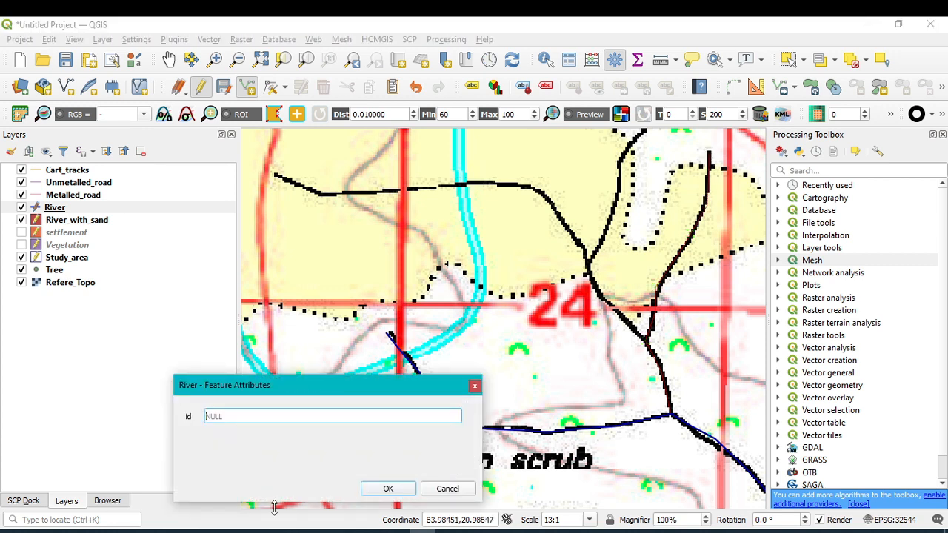
left_click(388, 490)
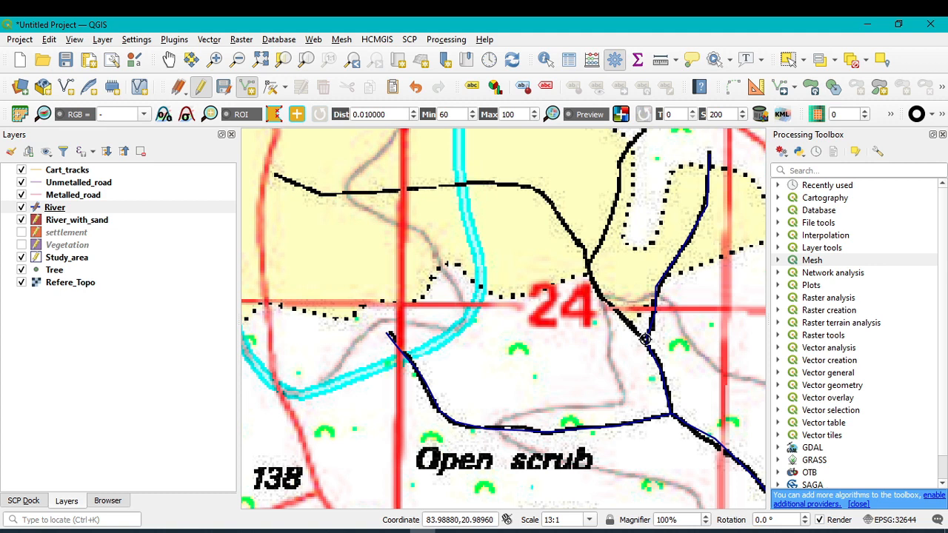
- Trace the middle tributary from the fork east of the 24 label northward to its upper end and save it with a blank id
left_click(615, 309)
left_click(587, 263)
left_click(614, 202)
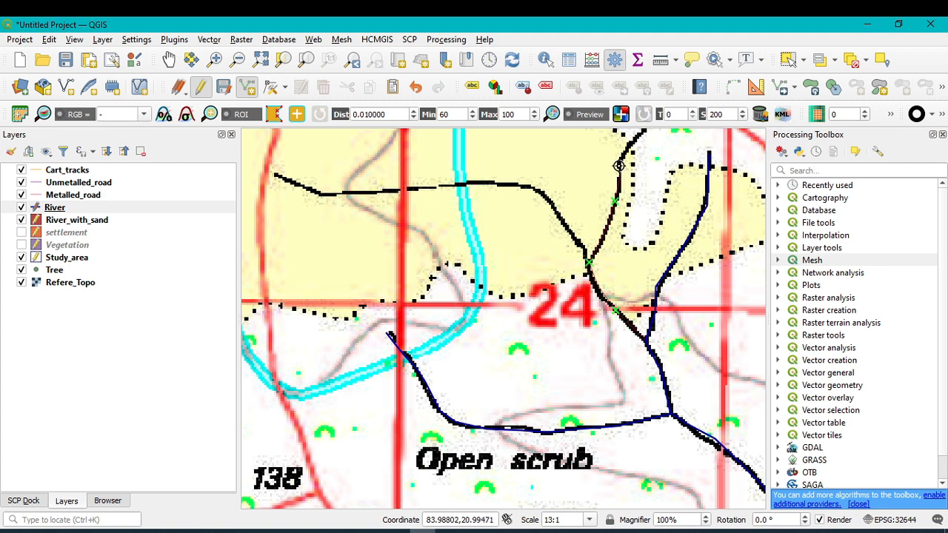
left_click(634, 139)
key("Up")
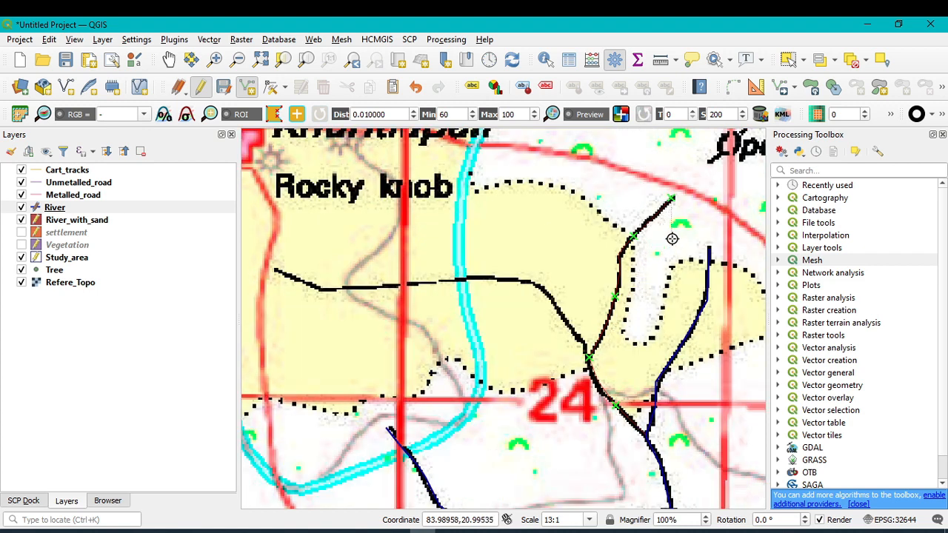
left_click(674, 198)
right_click(674, 199)
left_click(406, 513)
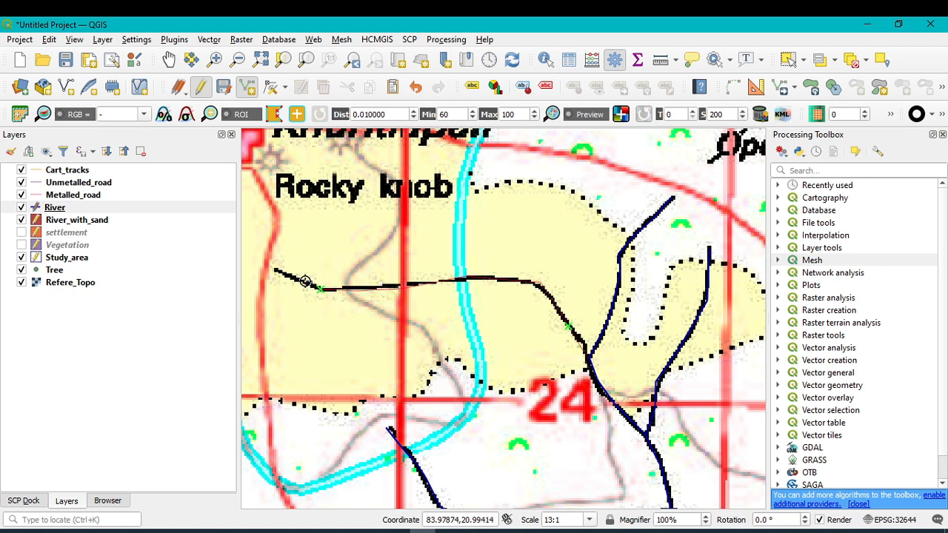
- Trace the western tributary across the light-blue double line to its end south of the Rocky knob label and save it with a blank id
left_click(277, 268)
right_click(278, 268)
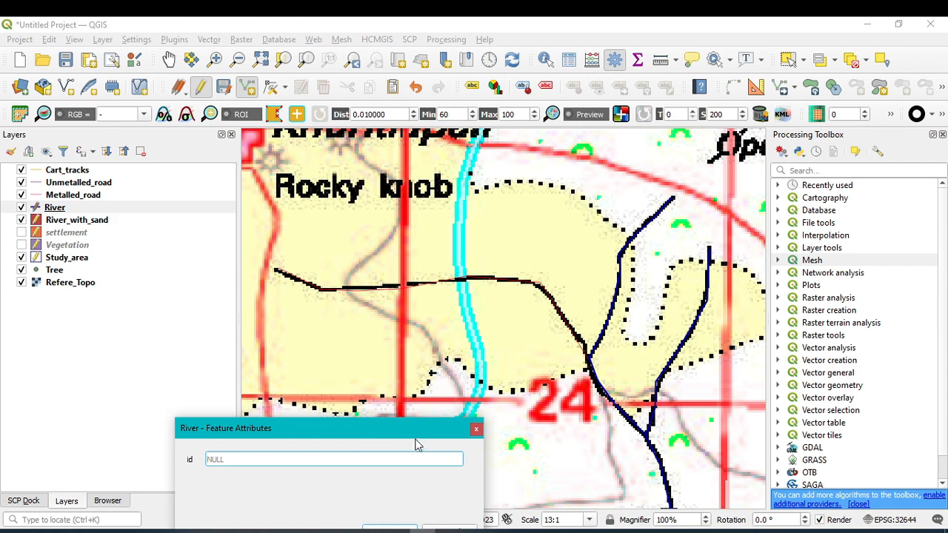
left_click_drag(417, 445, 420, 274)
left_click(396, 376)
scroll(594, 431, "up", 3)
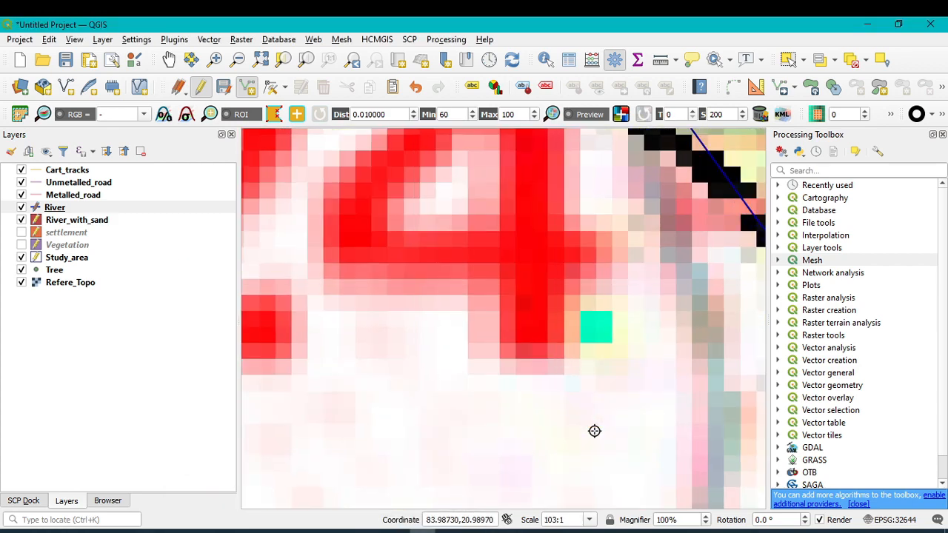
scroll(594, 431, "down", 5)
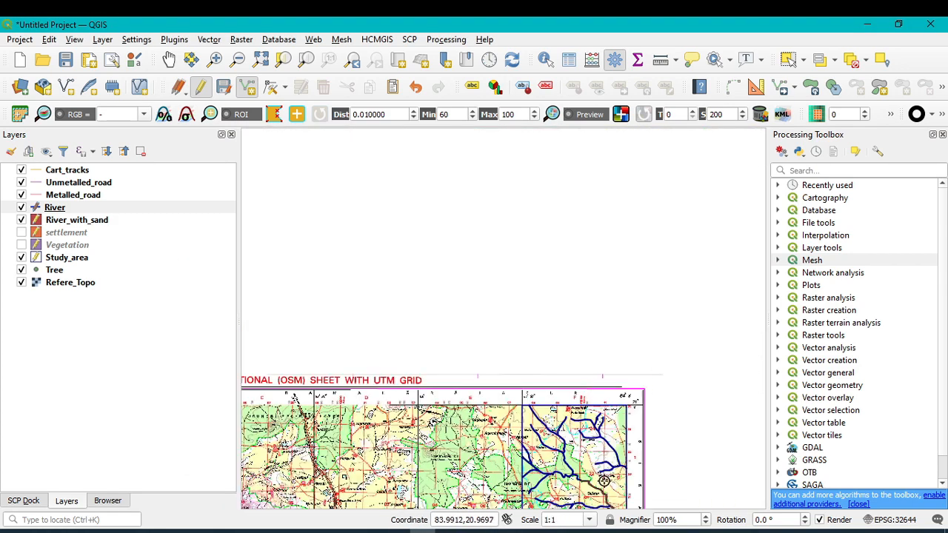
scroll(604, 481, "up", 1)
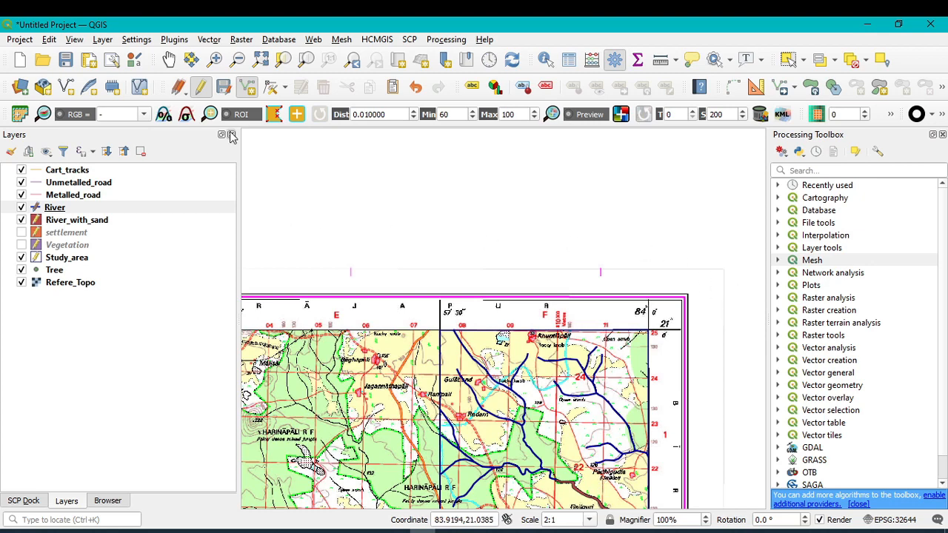
- Save the River layer's edits
left_click(169, 60)
left_click_drag(565, 389, 557, 224)
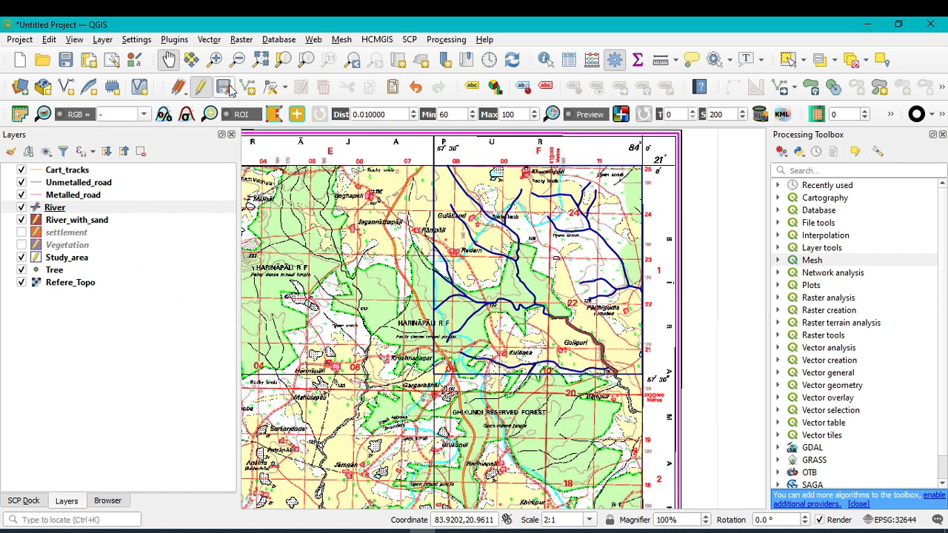
left_click(226, 89)
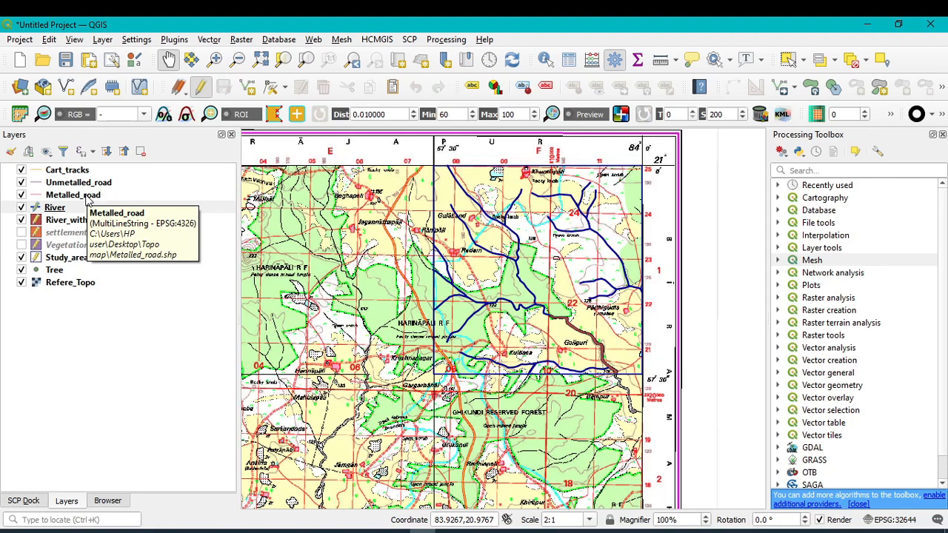
- Trace the orange main road in the Metalled_road layer from the horizontal boundary below the 08 label northwest to the vertical boundary, with a blank id
scroll(444, 378, "up", 2)
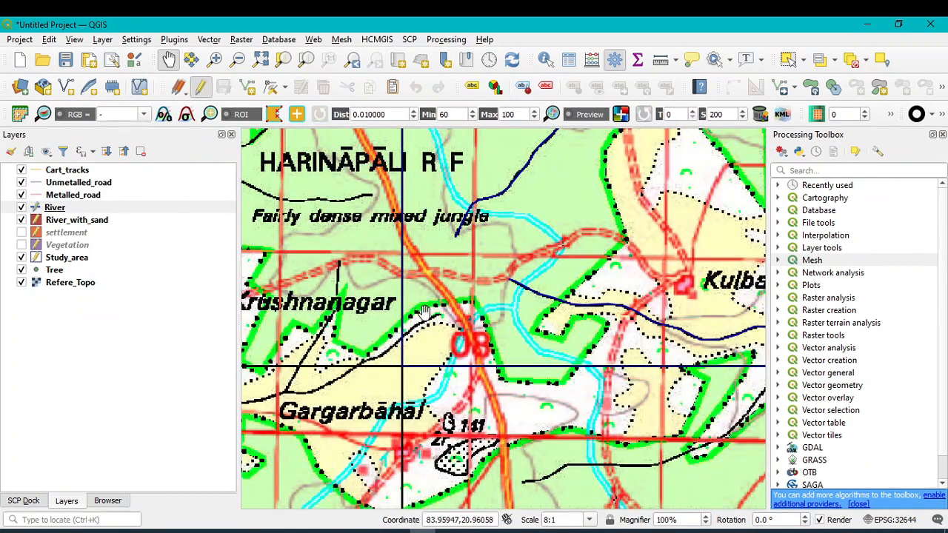
scroll(413, 271, "up", 1)
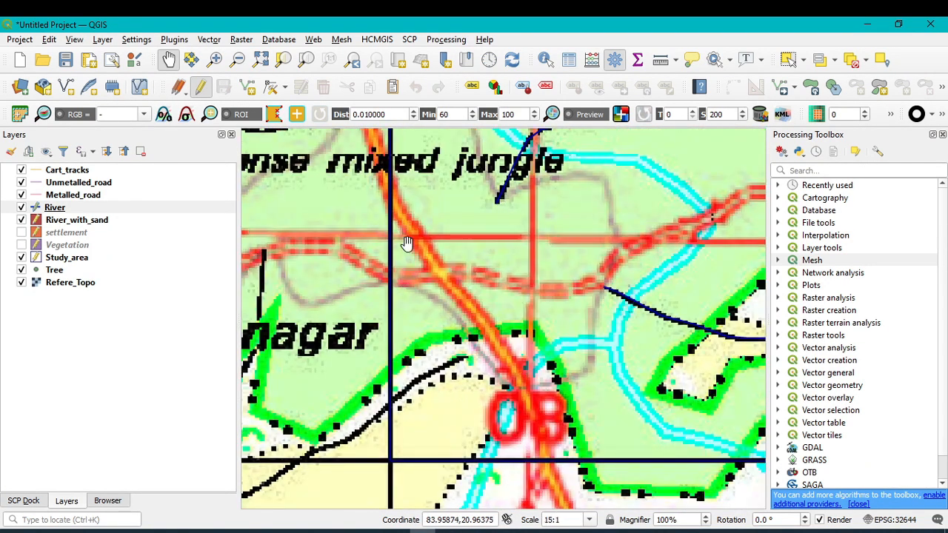
left_click(74, 196)
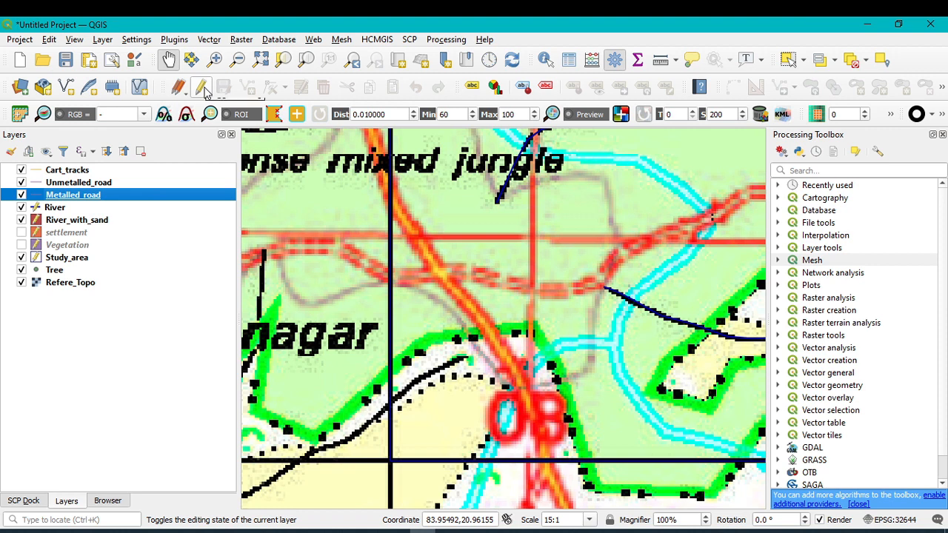
left_click(205, 88)
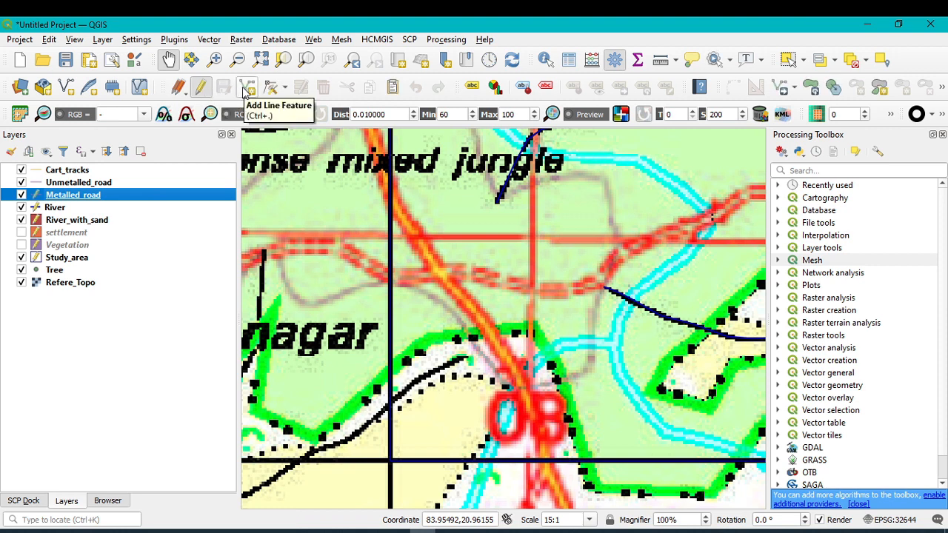
left_click(247, 89)
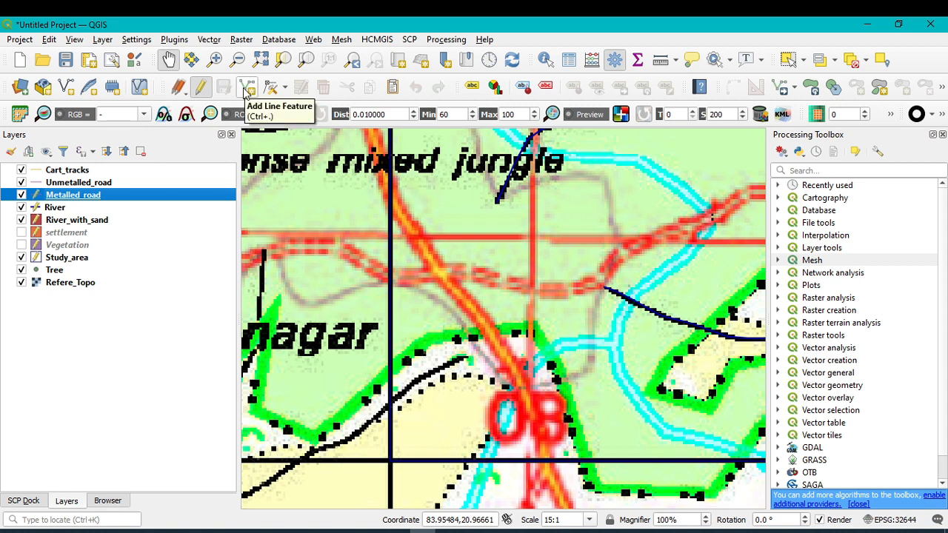
left_click(546, 461)
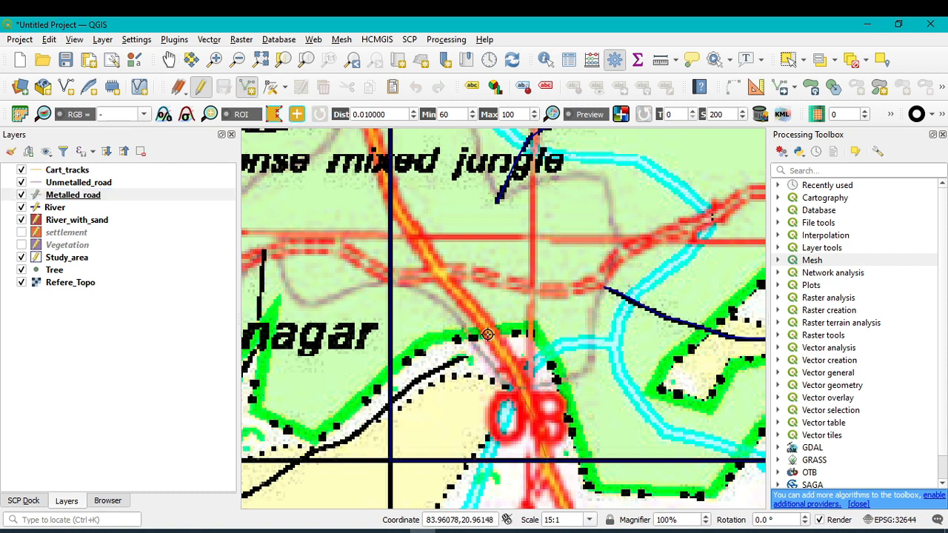
right_click(390, 192)
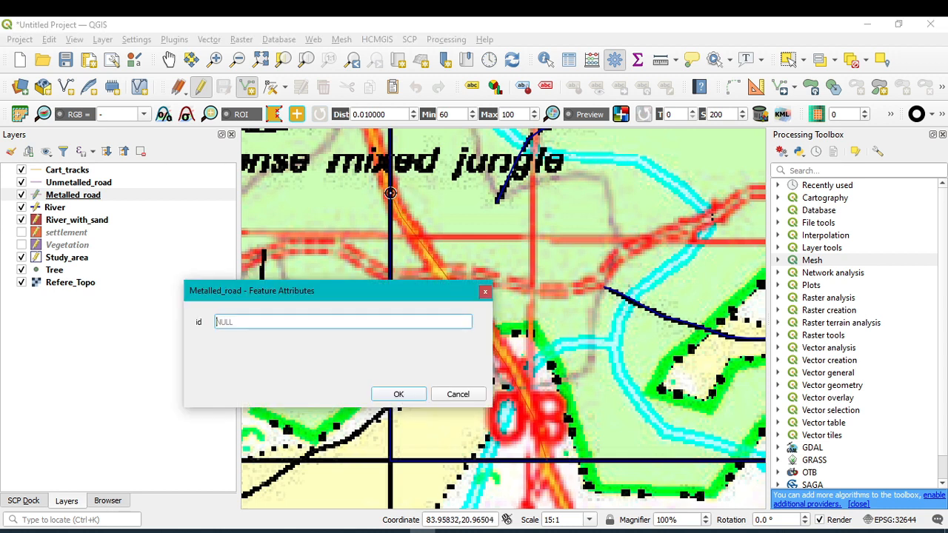
left_click(389, 394)
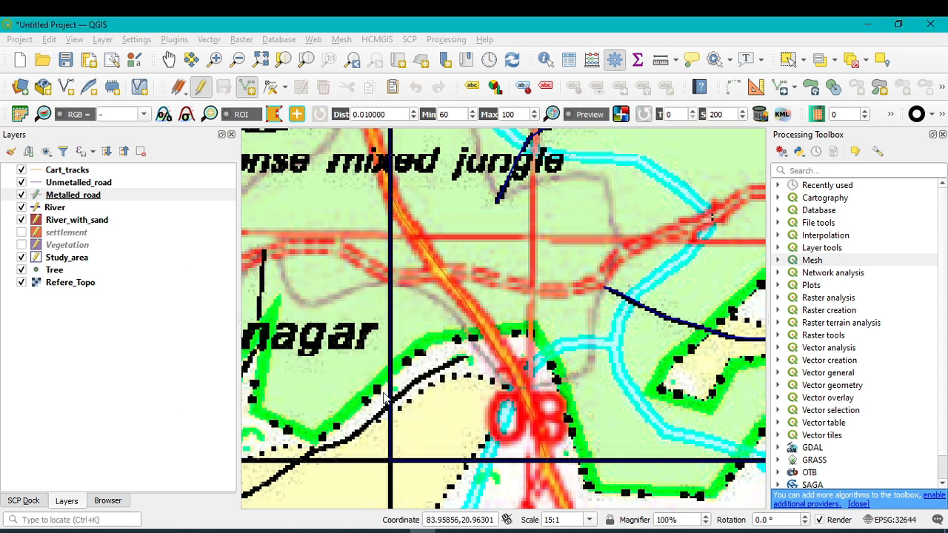
- Set the Metalled_road layer's simple line colour to bright red
left_click(63, 197)
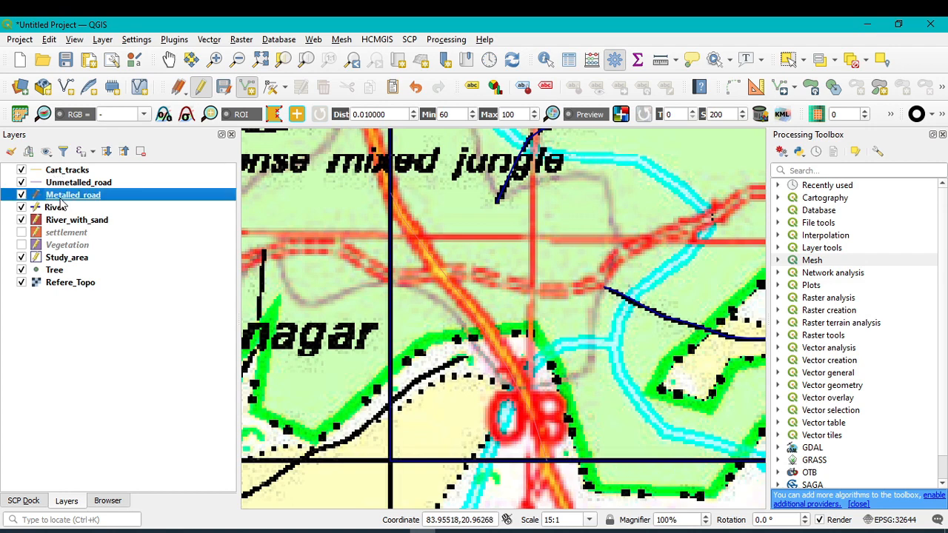
double_click(63, 196)
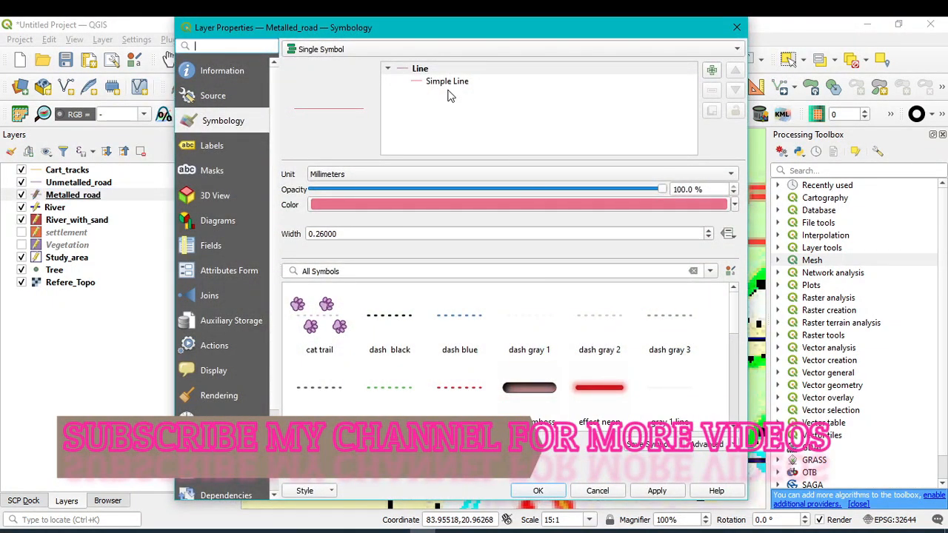
left_click(448, 83)
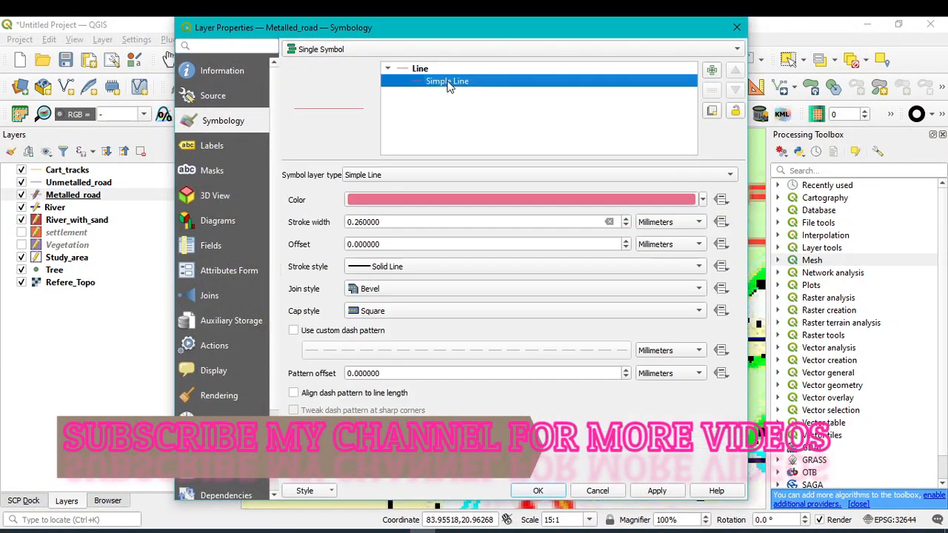
left_click(703, 201)
left_click(628, 187)
left_click(460, 83)
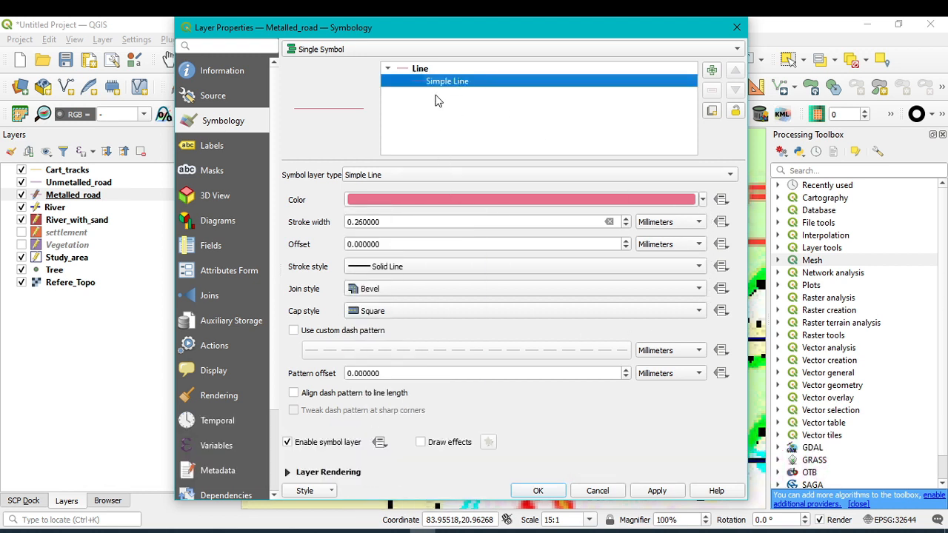
left_click(703, 200)
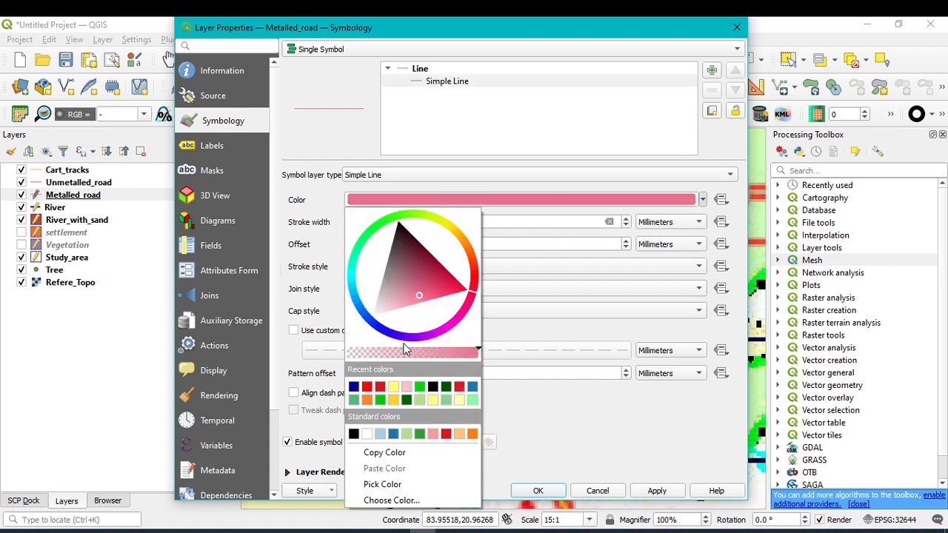
left_click(367, 386)
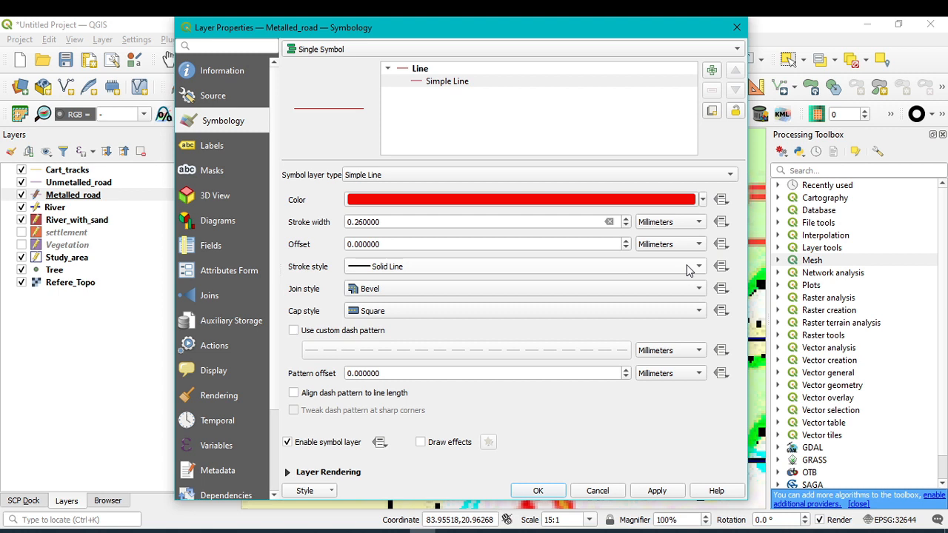
- Apply the simple red line preset symbol to the Metalled_road layer
left_click(419, 69)
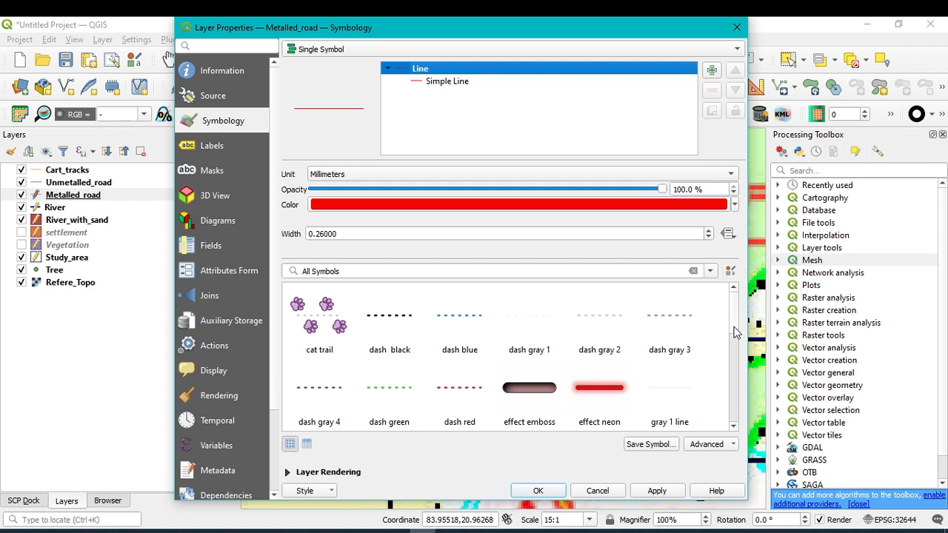
scroll(736, 333, "down", 5)
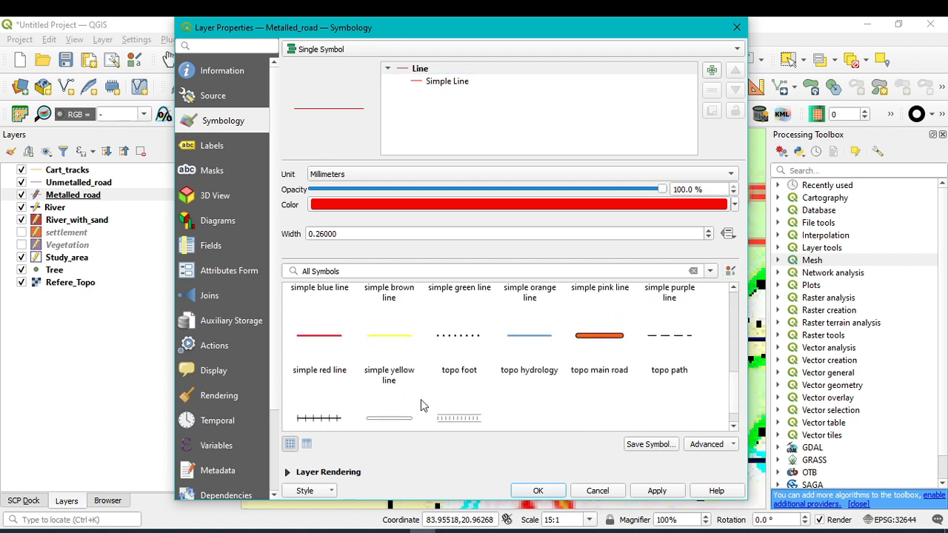
left_click(331, 340)
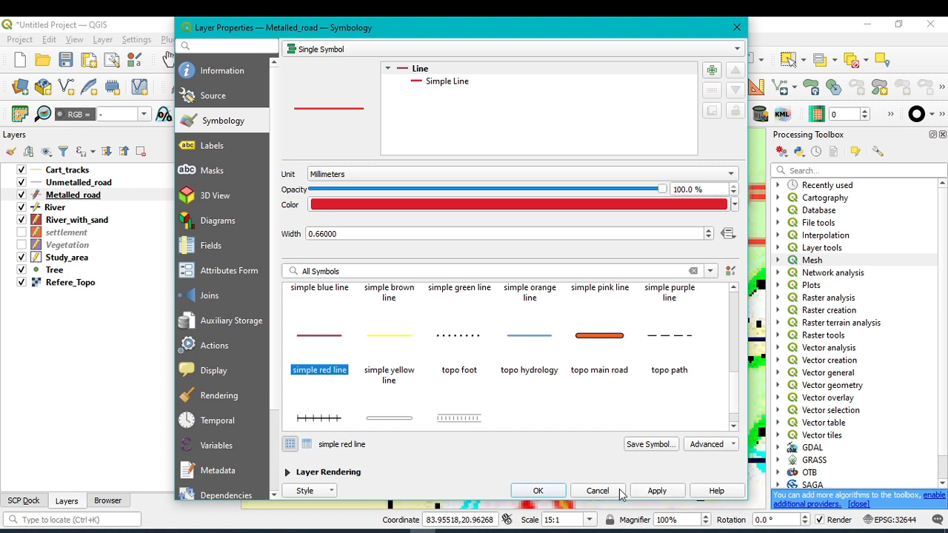
left_click(659, 492)
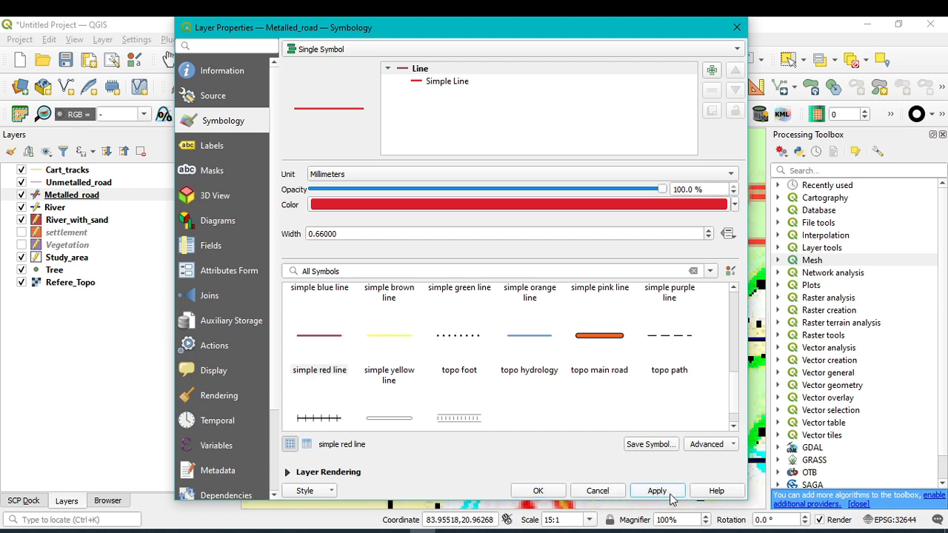
left_click(546, 495)
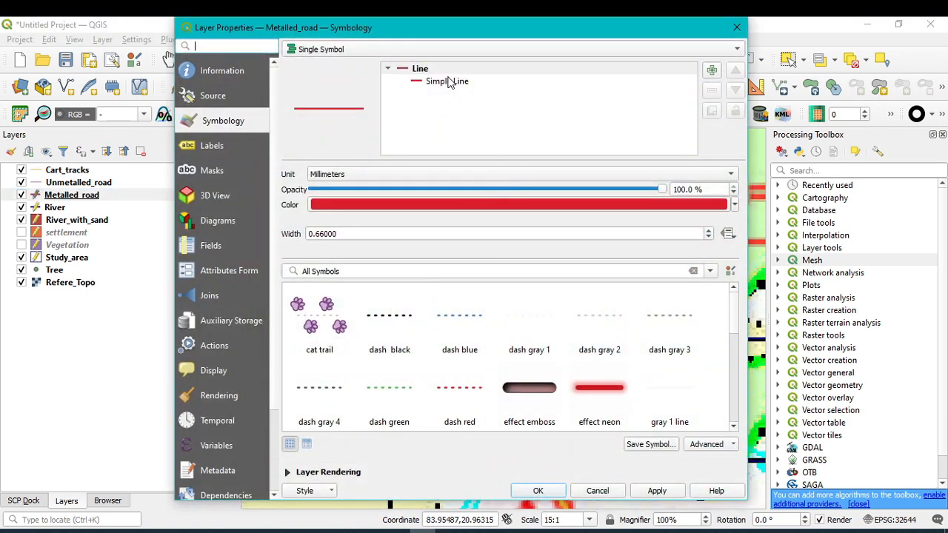
- Set the Metalled_road line's stroke width to 0.86 mm and save the layer's edits
left_click(448, 81)
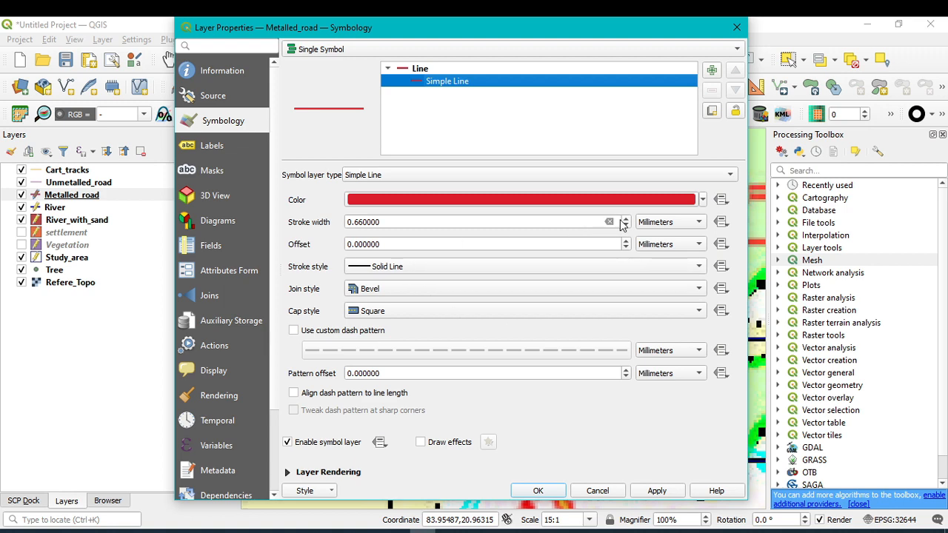
left_click(626, 218)
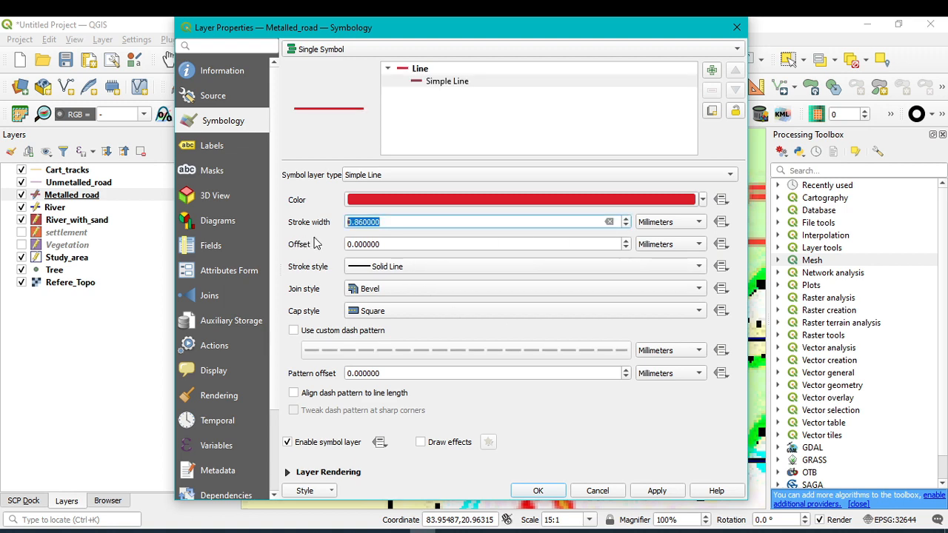
left_click(668, 496)
left_click(544, 495)
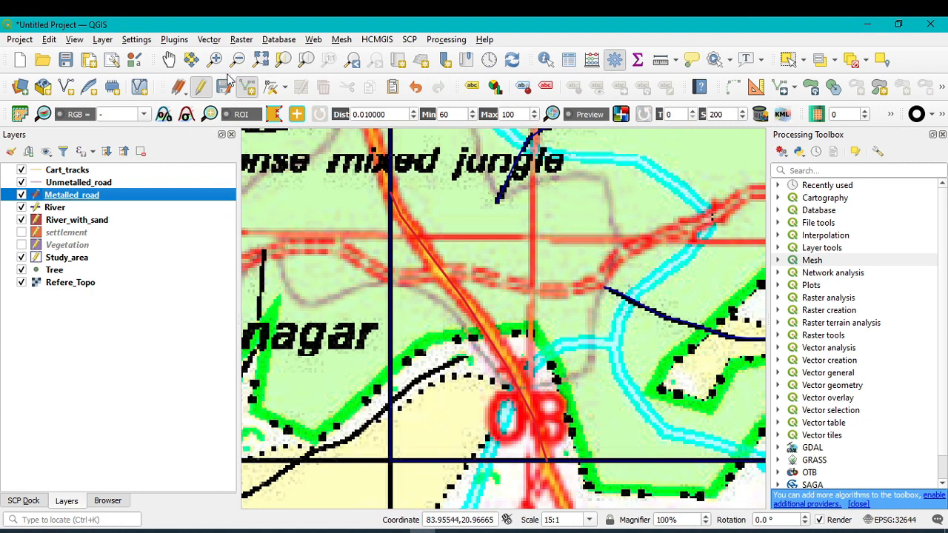
left_click(225, 87)
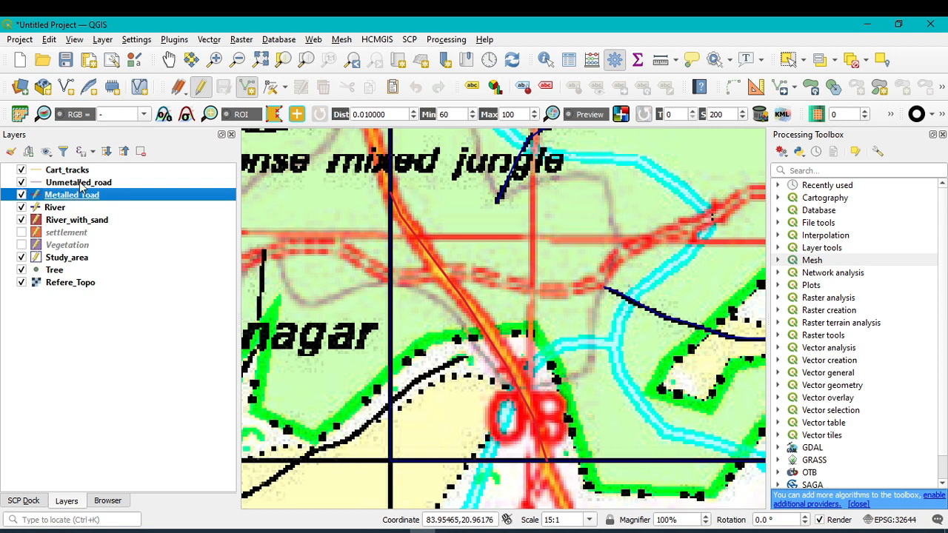
- Make Unmetalled_road the active layer and hide the Metalled_road, River and River_with_sand layers
left_click(82, 183)
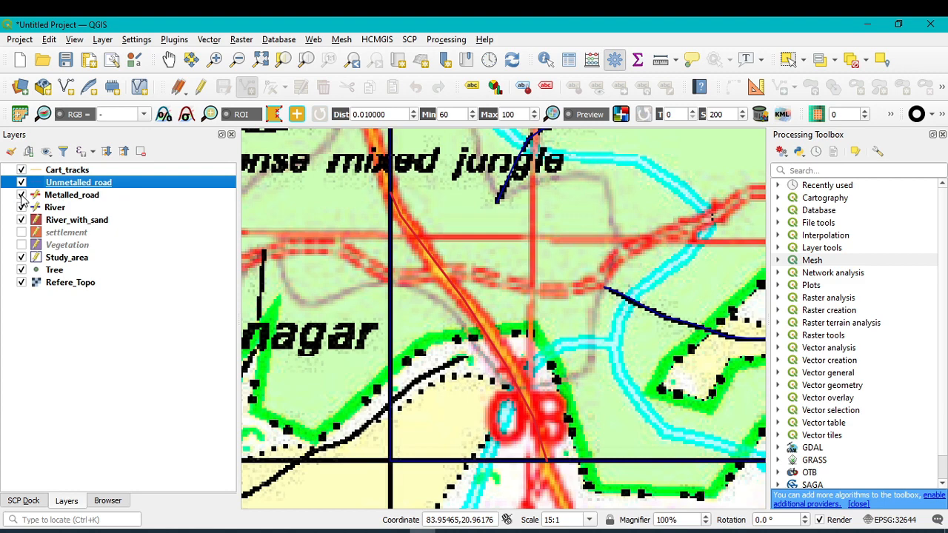
left_click(22, 195)
left_click(21, 207)
left_click(21, 220)
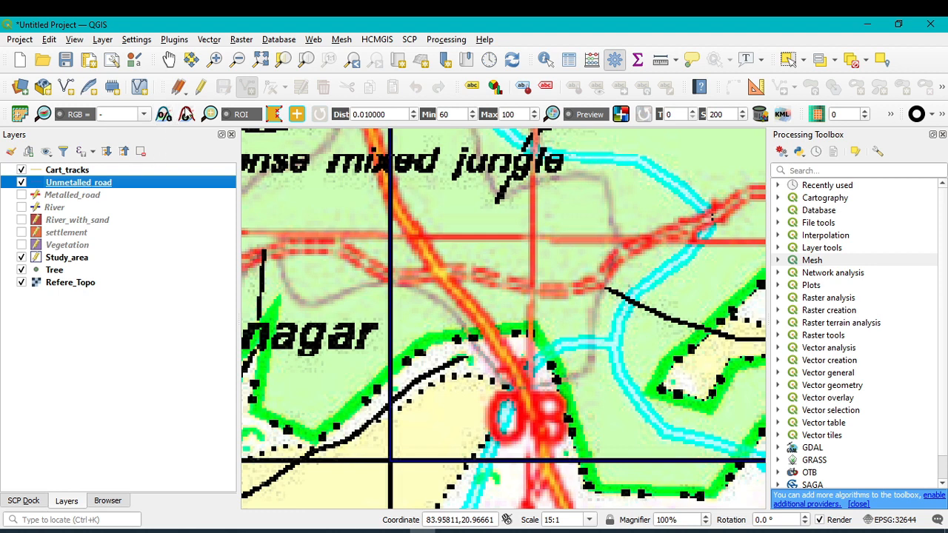
- Start an Unmetalled_road line feature at the vertical boundary east of Krushnanagar and trace the double dashed red road east across the orange road
left_click(200, 87)
left_click(252, 88)
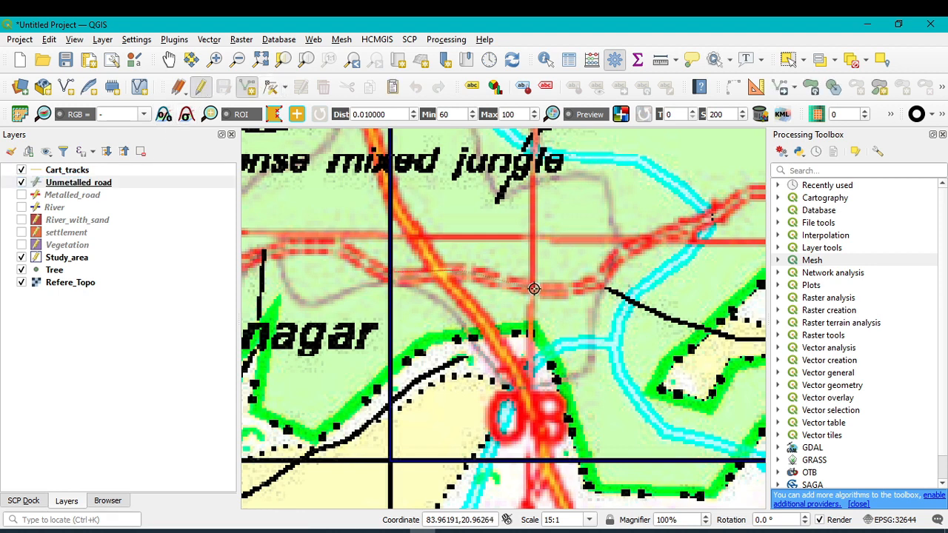
scroll(587, 309, "up", 2)
scroll(586, 310, "down", 6)
scroll(560, 309, "up", 2)
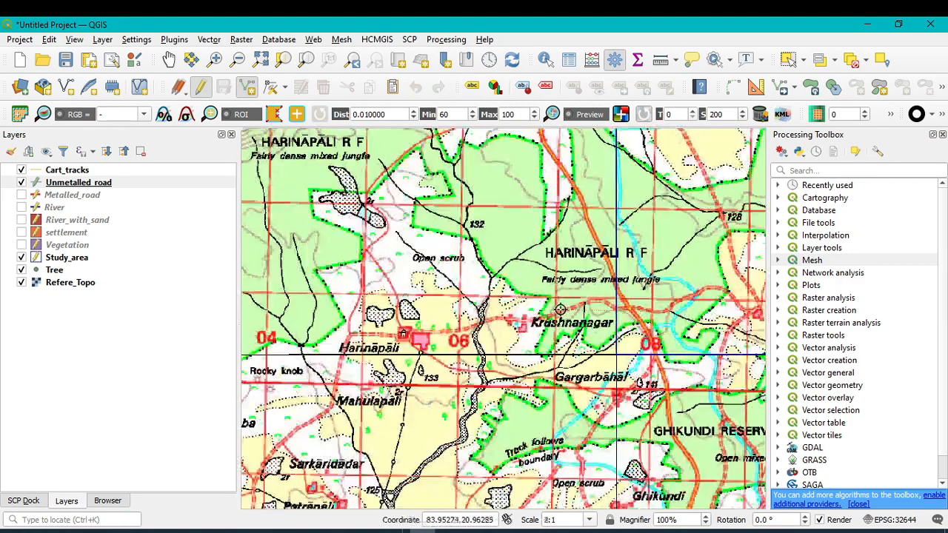
scroll(654, 316, "up", 2)
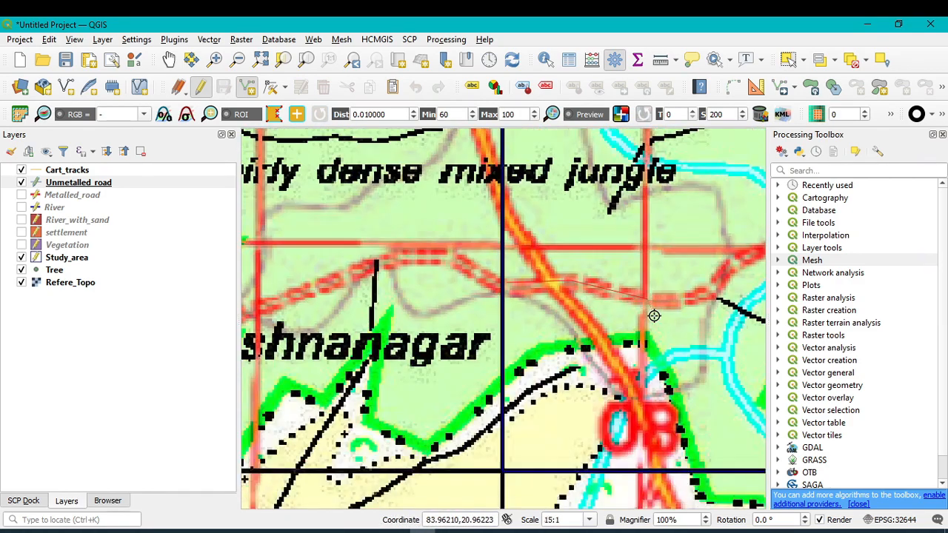
scroll(697, 300, "down", 2)
scroll(696, 300, "up", 2)
left_click(703, 295)
- Continue the unmetalled road east to the junction beside Kulbasa and south to the horizontal boundary, saving the feature with a blank id
key("Right")
key("Right")
key("Right")
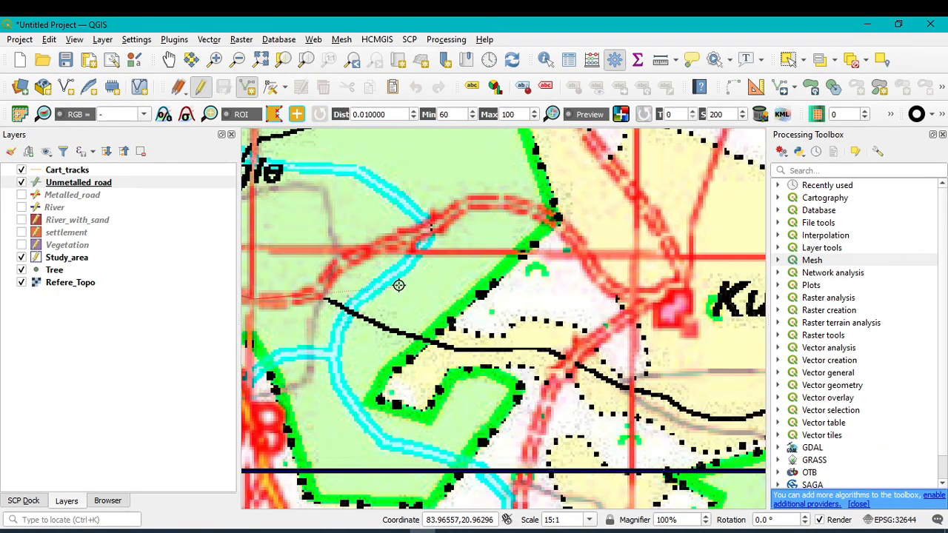
left_click(343, 257)
left_click(446, 215)
left_click(504, 200)
left_click(546, 218)
left_click(607, 282)
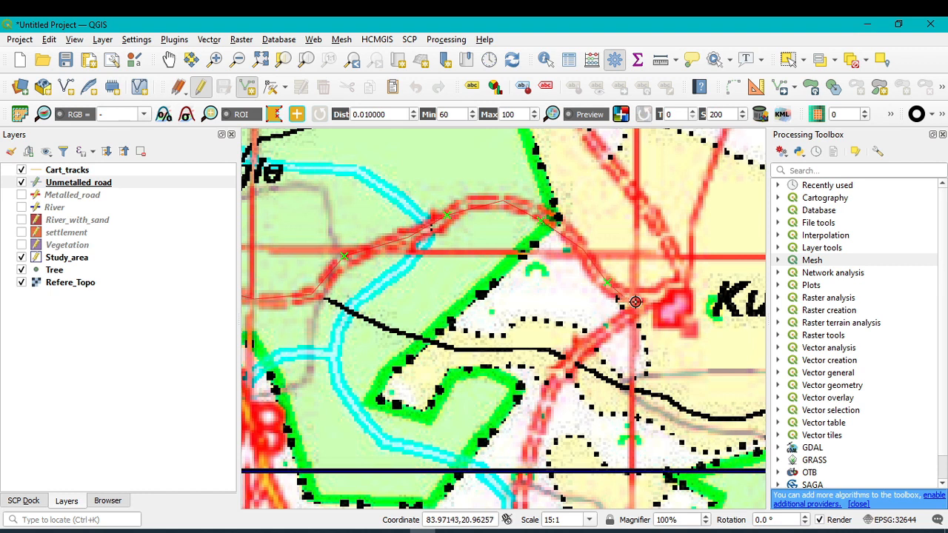
left_click(646, 304)
left_click(597, 339)
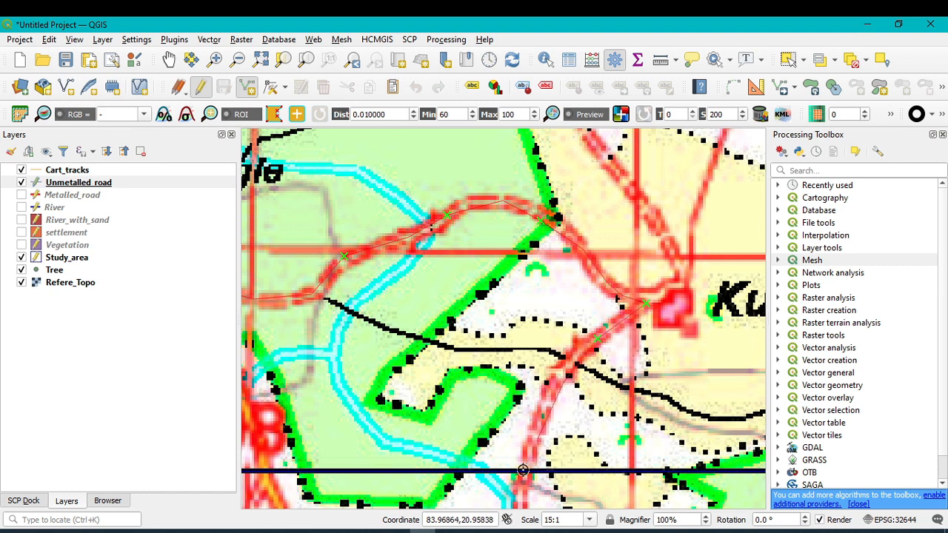
right_click(524, 472)
left_click(411, 418)
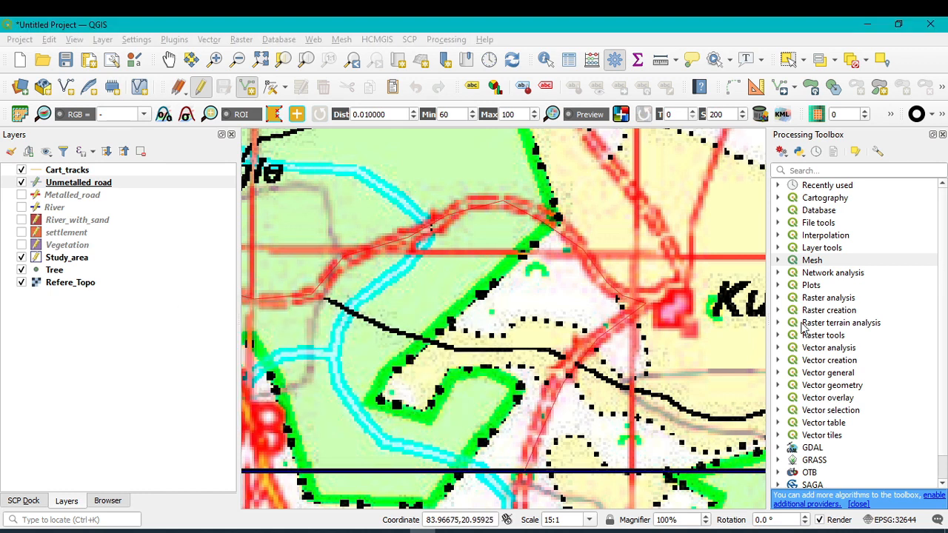
- Start another Unmetalled_road line at the junction beside Kulbasa and trace the double dashed red road north past spot height 128 towards Redam
left_click(681, 279)
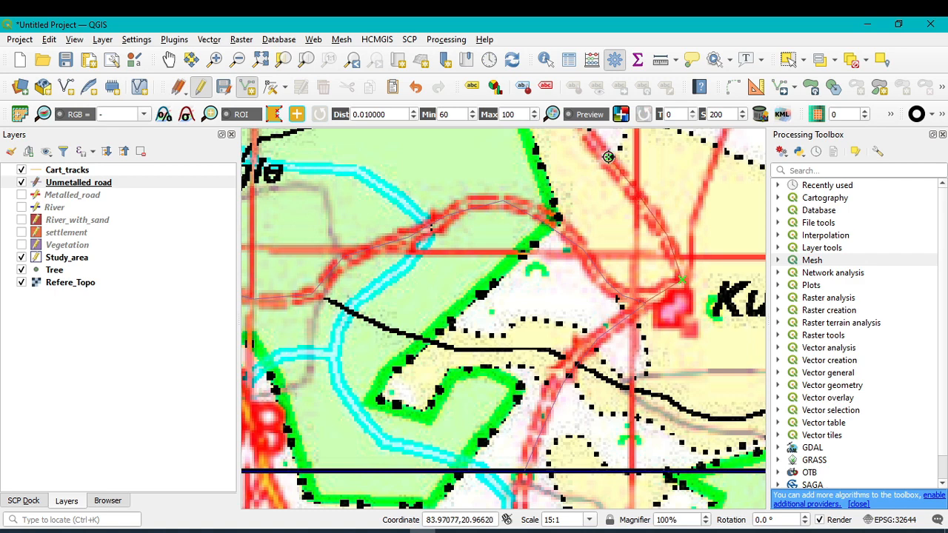
key("Up")
key("Up")
left_click(581, 311)
left_click(568, 233)
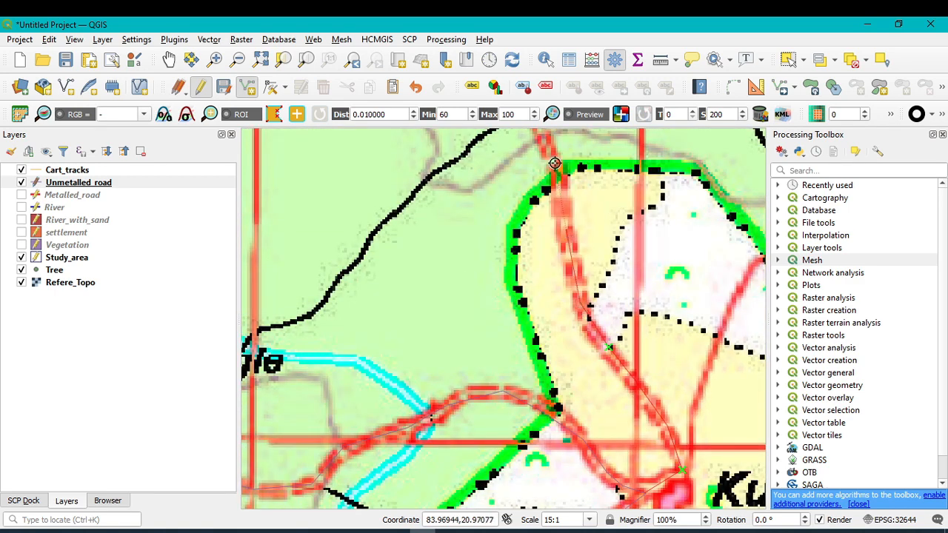
key("Up")
key("Up")
key("Up")
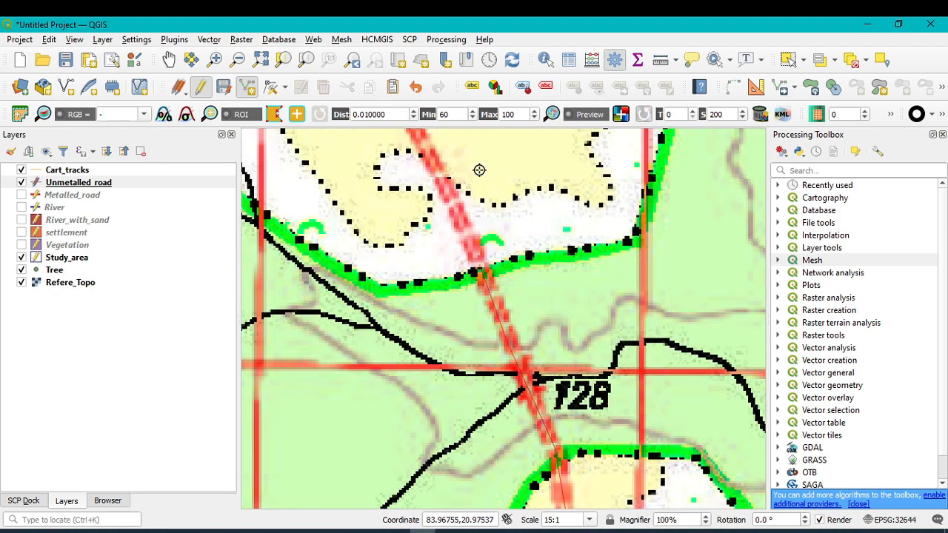
key("Up")
key("Up")
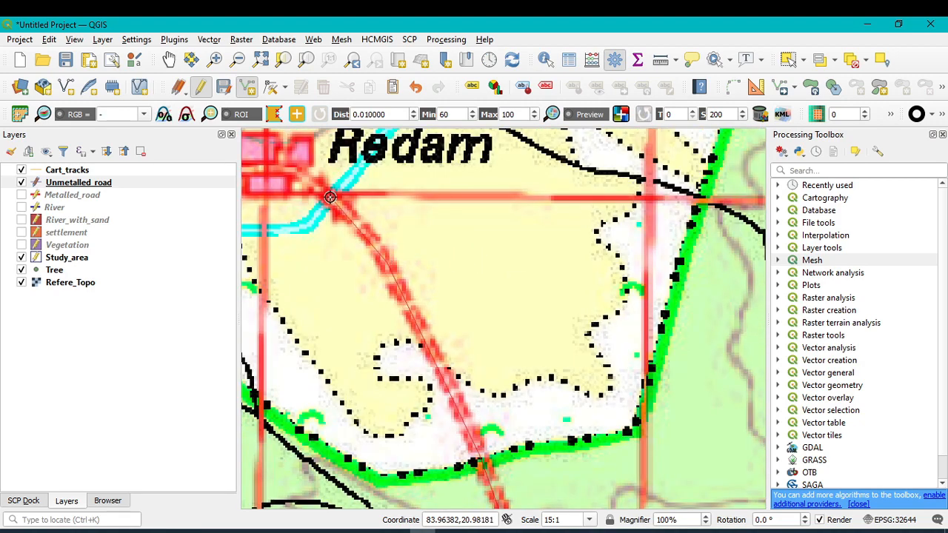
- Continue the unmetalled road through Redam and north-west to the vertical boundary below Ranipali, saving the feature with a blank id
left_click(329, 197)
key("Left")
key("Left")
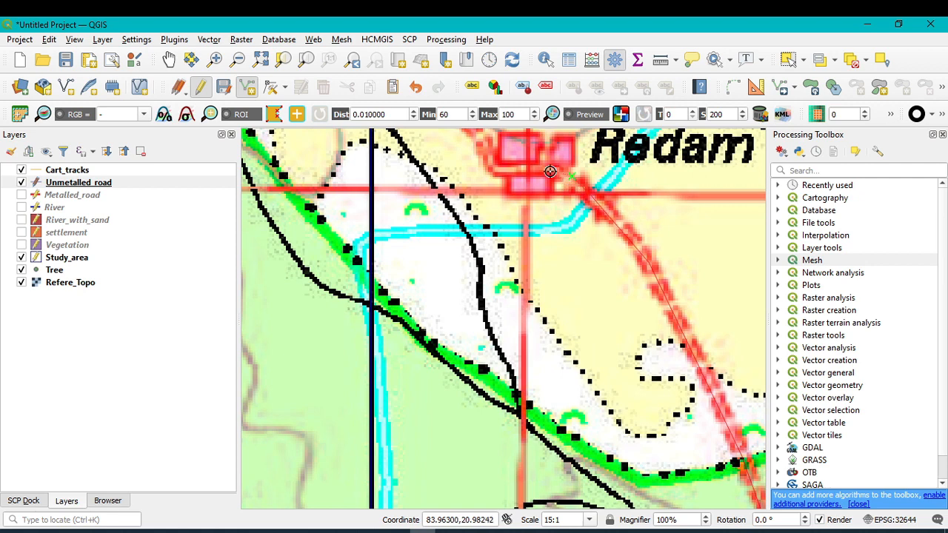
left_click(500, 168)
key("Up")
key("Up")
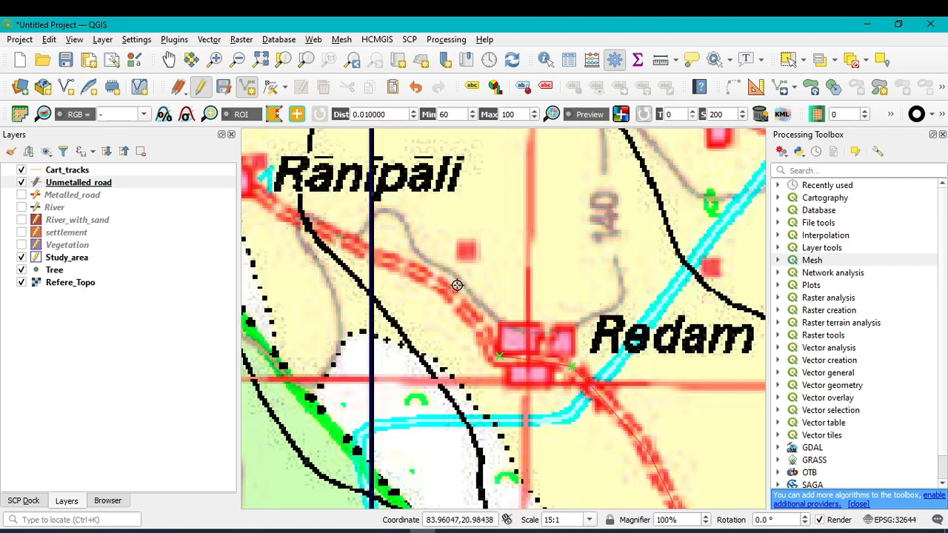
left_click(371, 254)
right_click(371, 254)
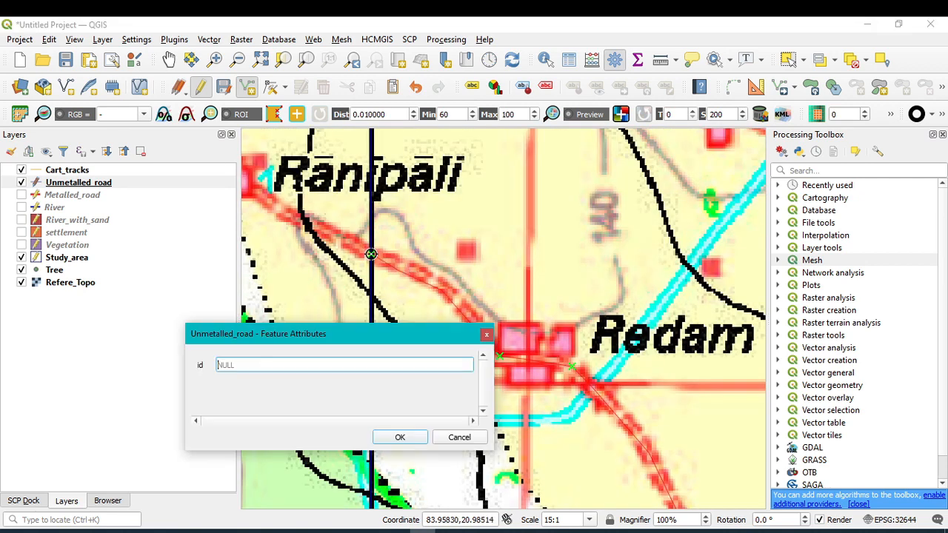
left_click(405, 438)
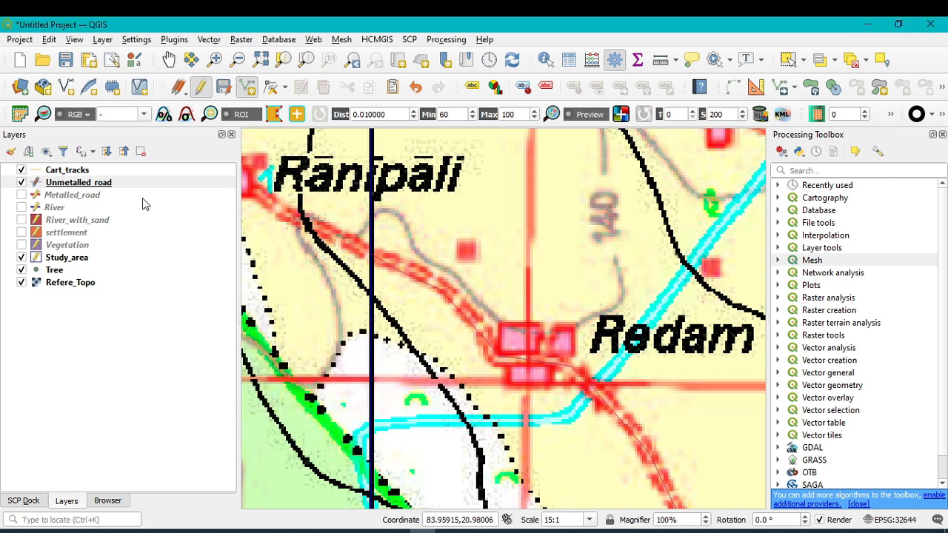
- Apply the topo path preset symbol to the Unmetalled_road layer
left_click(99, 188)
double_click(99, 188)
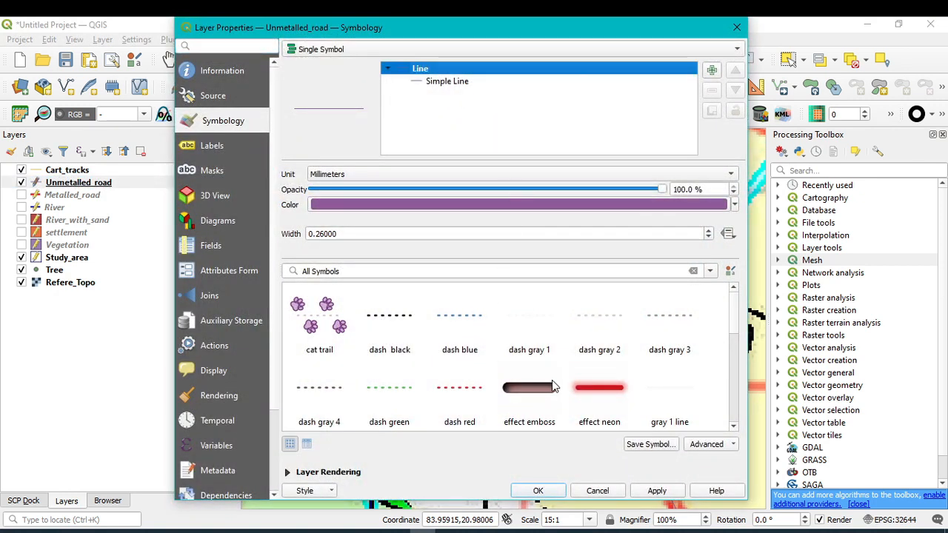
scroll(552, 387, "down", 5)
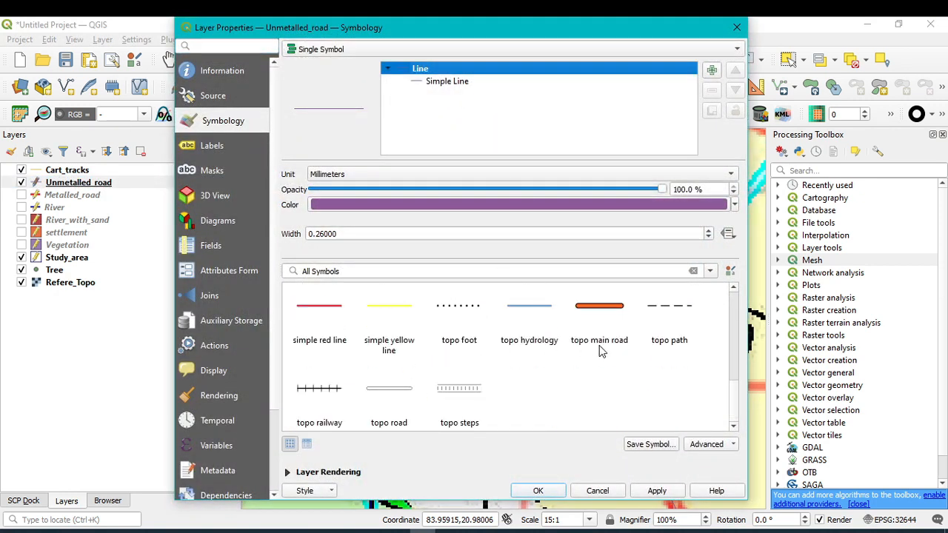
scroll(733, 355, "up", 3)
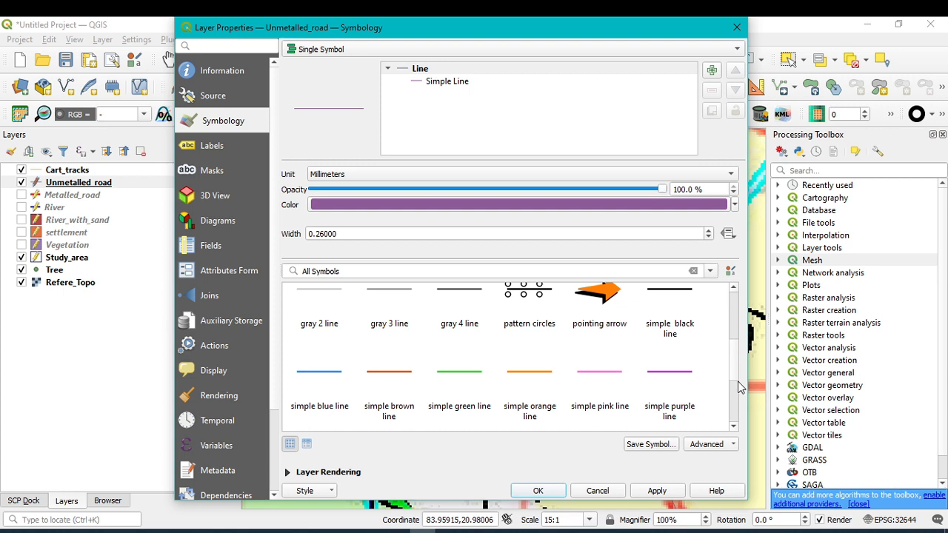
scroll(732, 391, "down", 3)
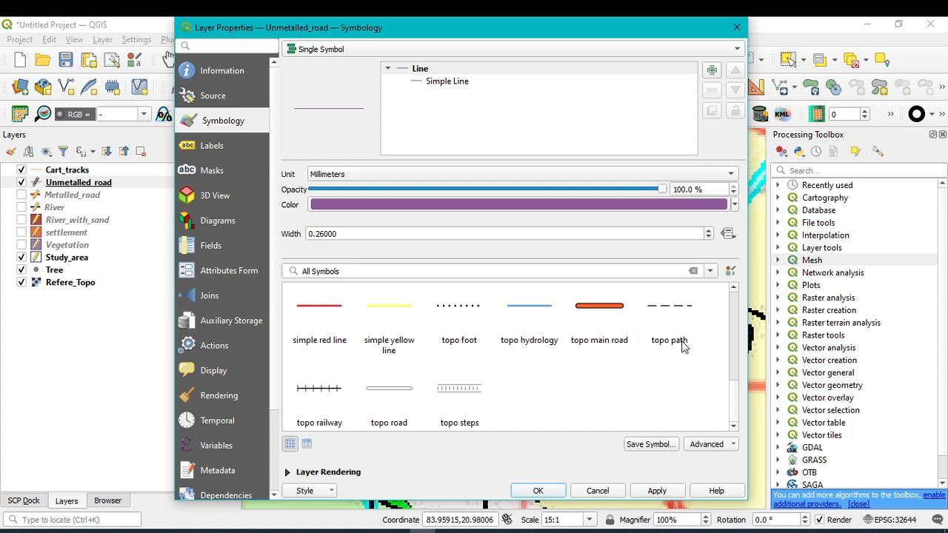
left_click(674, 316)
scroll(689, 310, "up", 1)
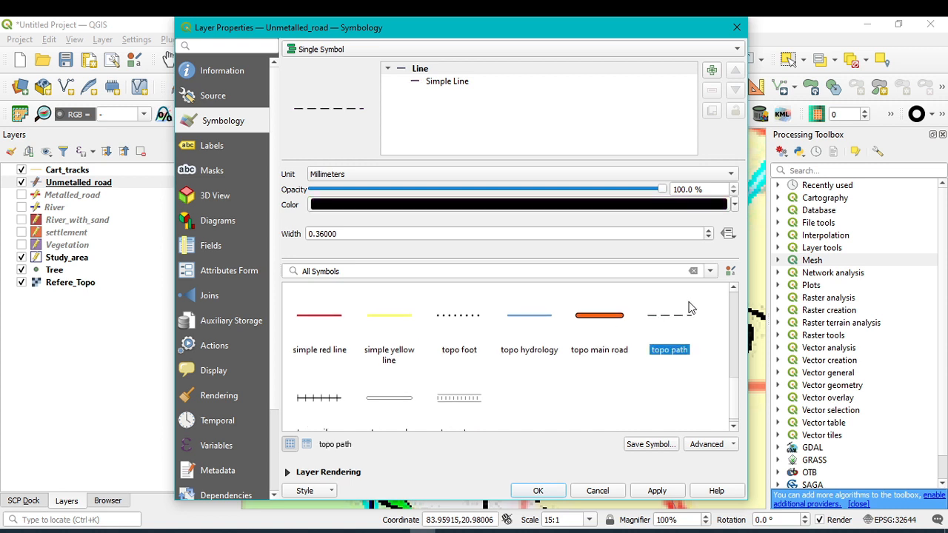
- Colour the Unmetalled_road line symbol red, increase its stroke width and apply the style
left_click(735, 205)
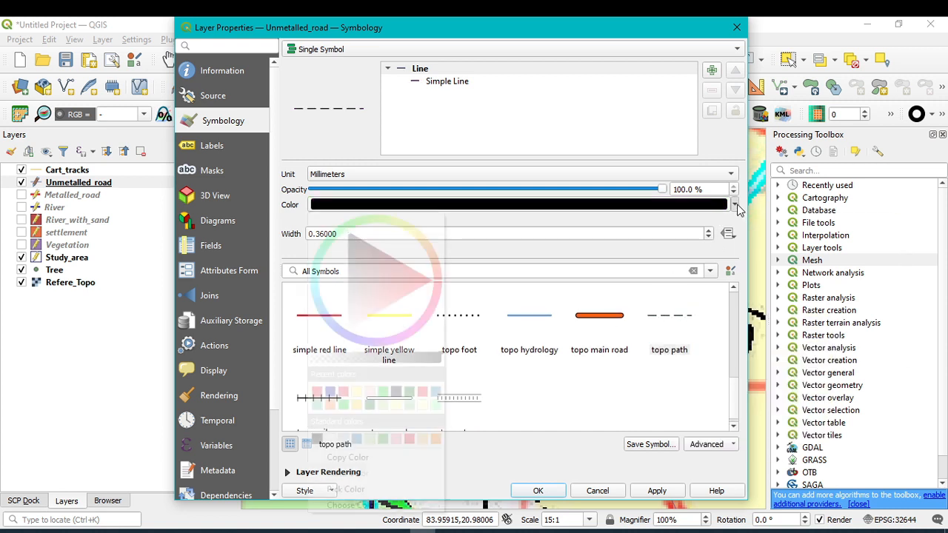
left_click(343, 392)
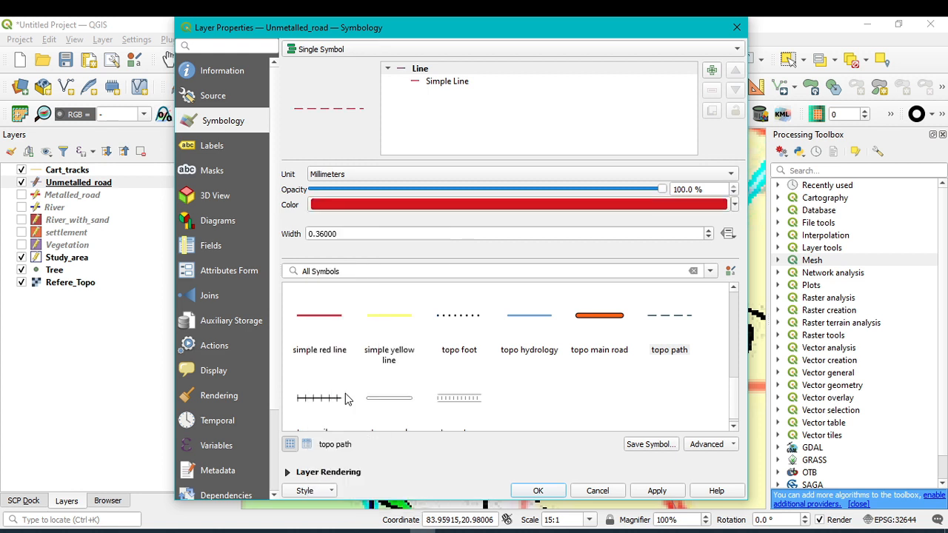
mouse_move(676, 322)
scroll(735, 338, "up", 3)
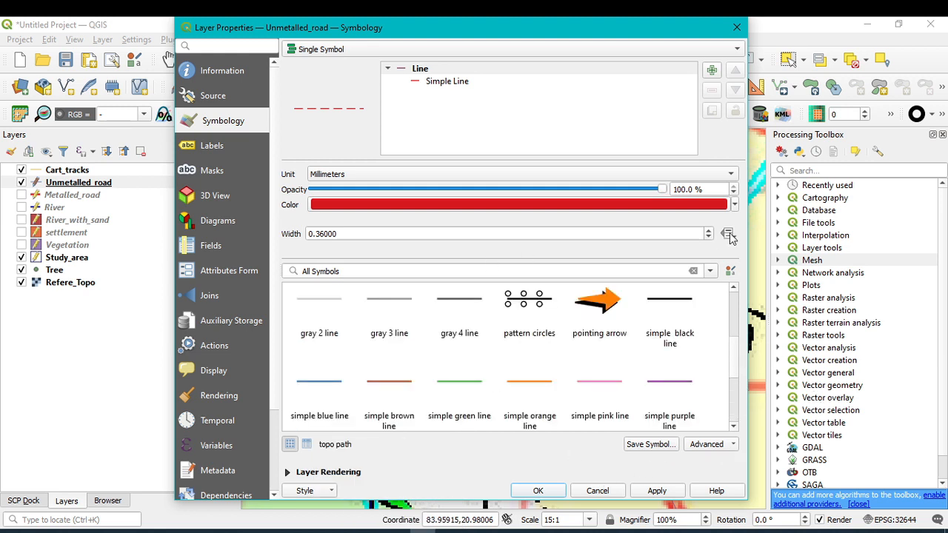
left_click(708, 231)
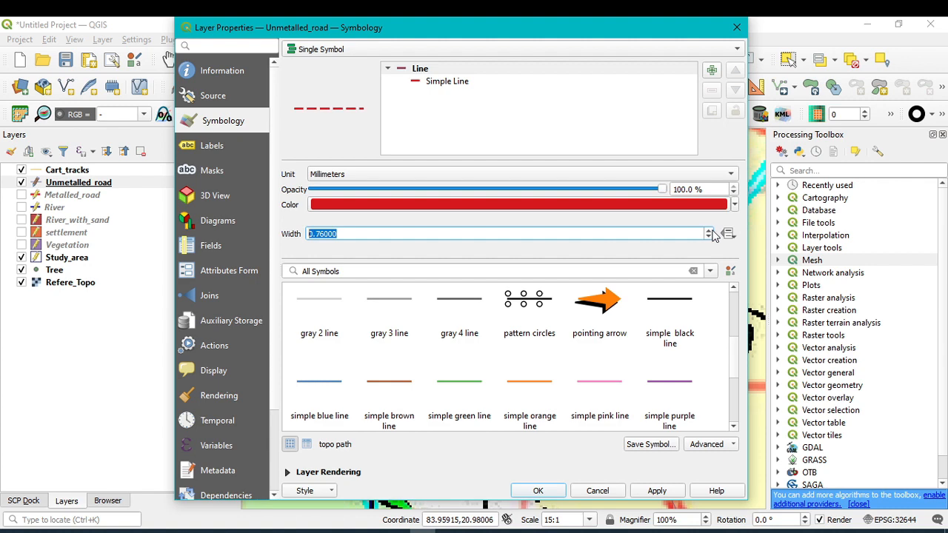
left_click(709, 230)
left_click(667, 492)
left_click(535, 495)
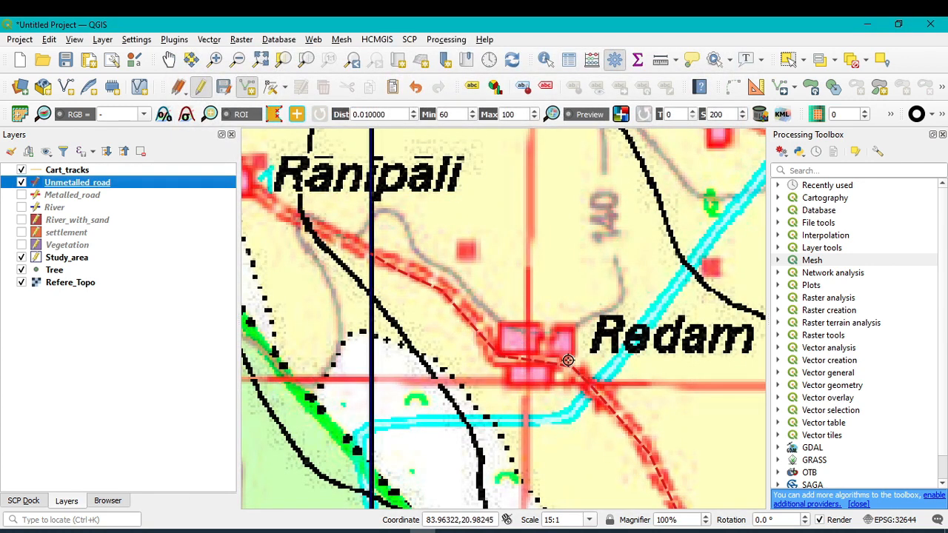
- Check the styled unmetalled roads across the study area and save the Unmetalled_road layer's edits
scroll(577, 419, "up", 2)
scroll(576, 421, "down", 3)
scroll(576, 420, "down", 1)
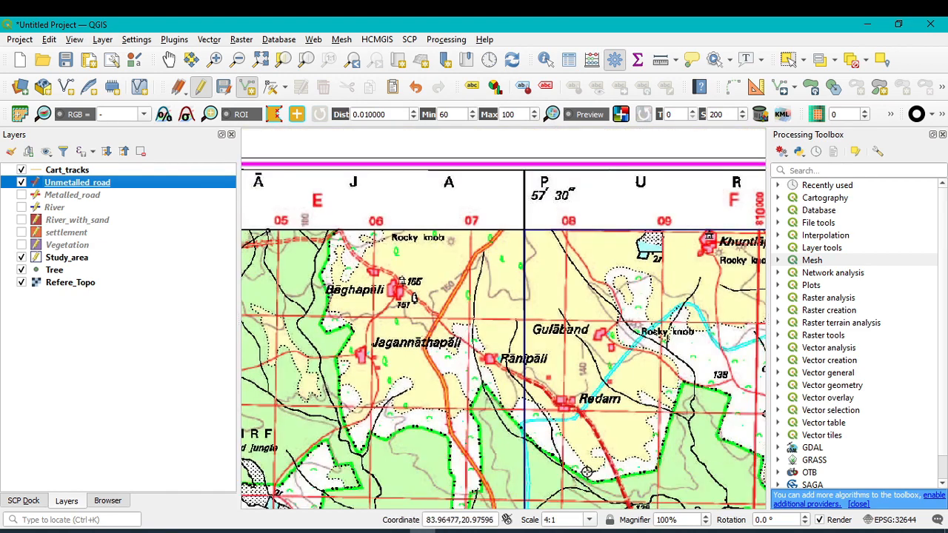
scroll(597, 401, "down", 1)
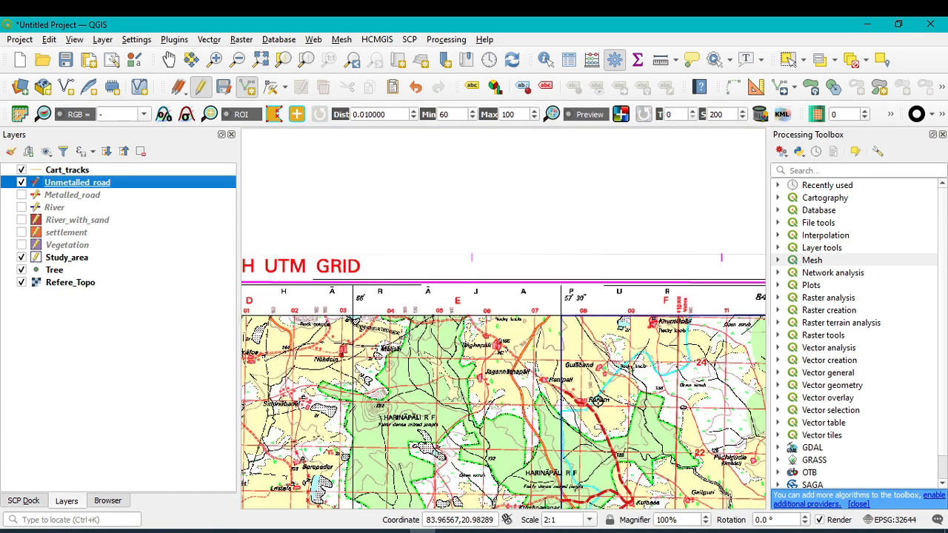
key("Down")
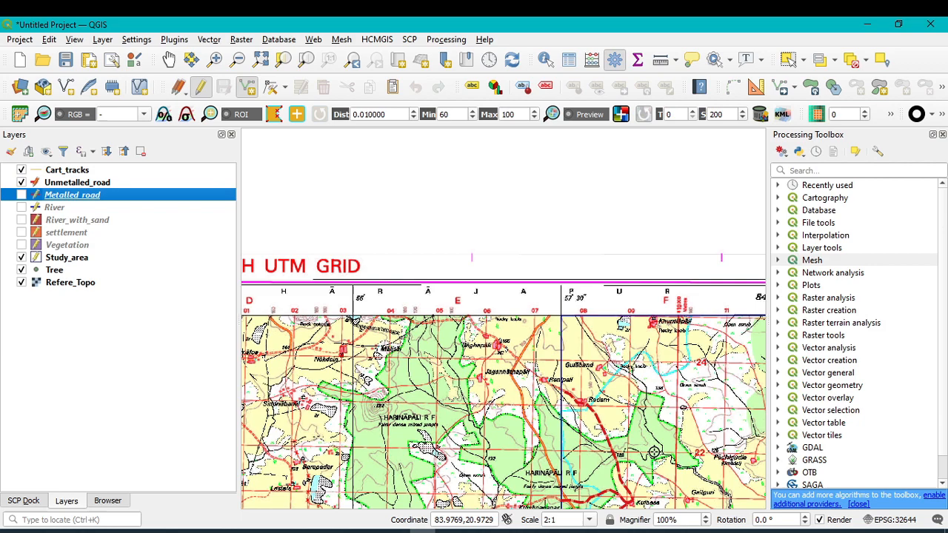
left_click(169, 60)
left_click_drag(597, 456, 588, 328)
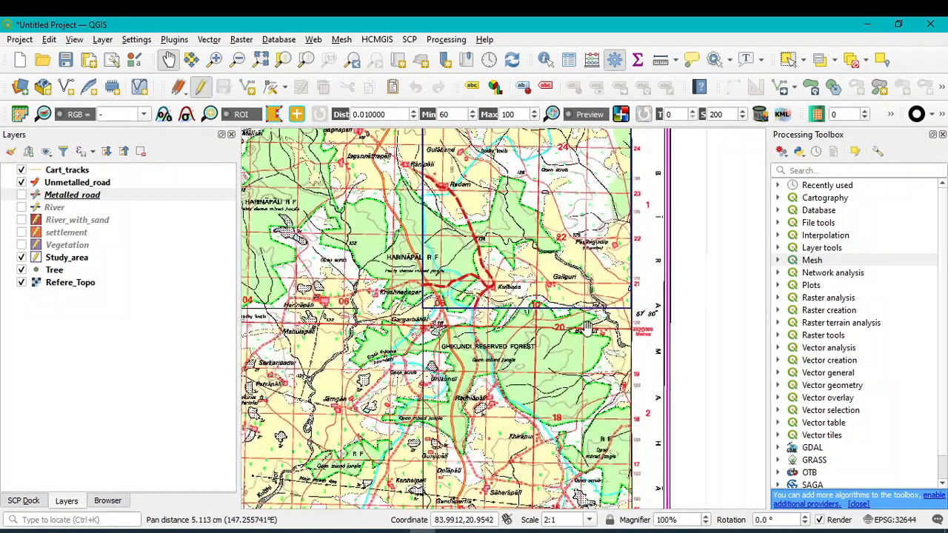
left_click_drag(559, 249, 588, 315)
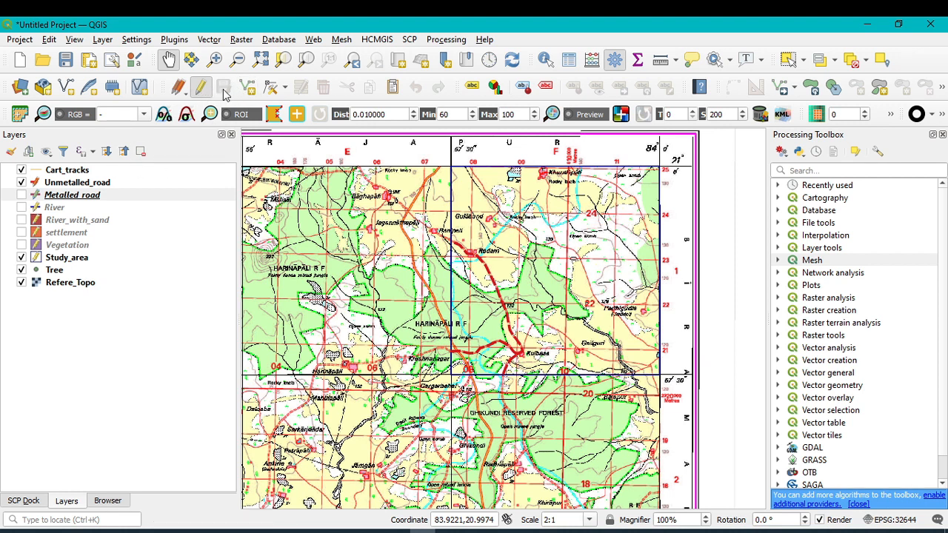
left_click(77, 182)
left_click(224, 87)
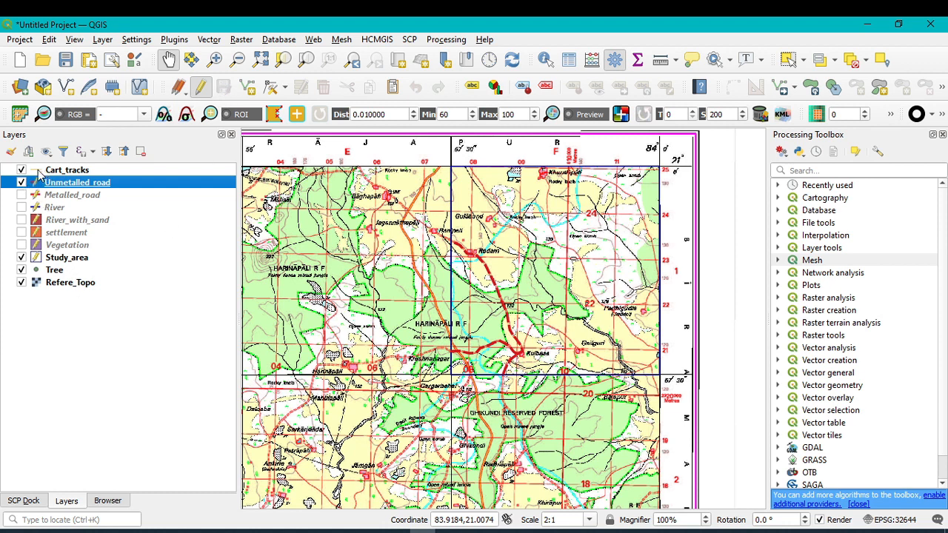
- Make Cart_tracks the active layer, turn on its editing and start adding a line feature
left_click(54, 170)
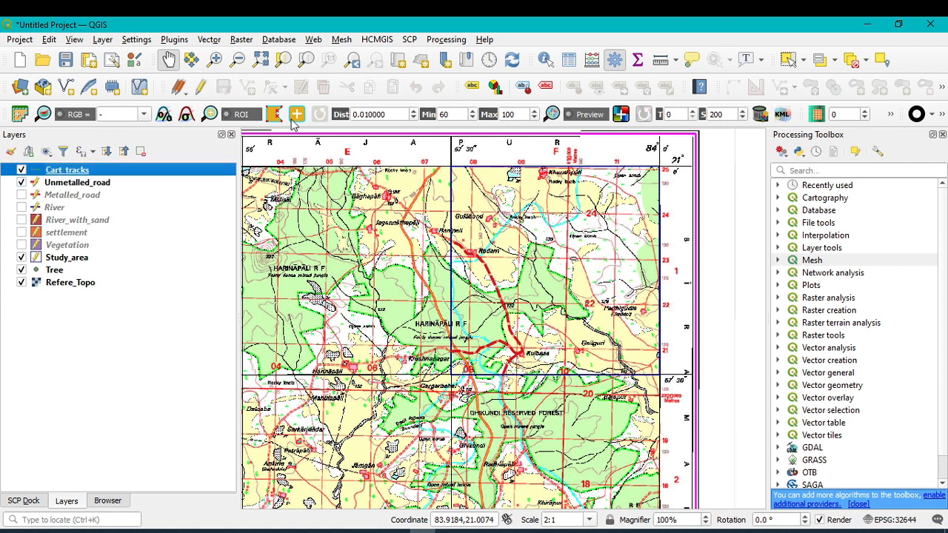
left_click(201, 87)
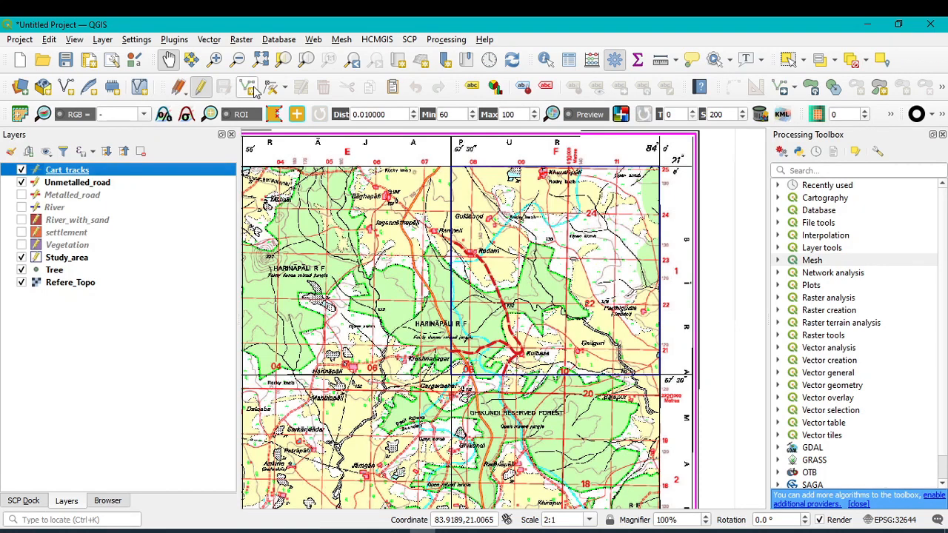
left_click(248, 88)
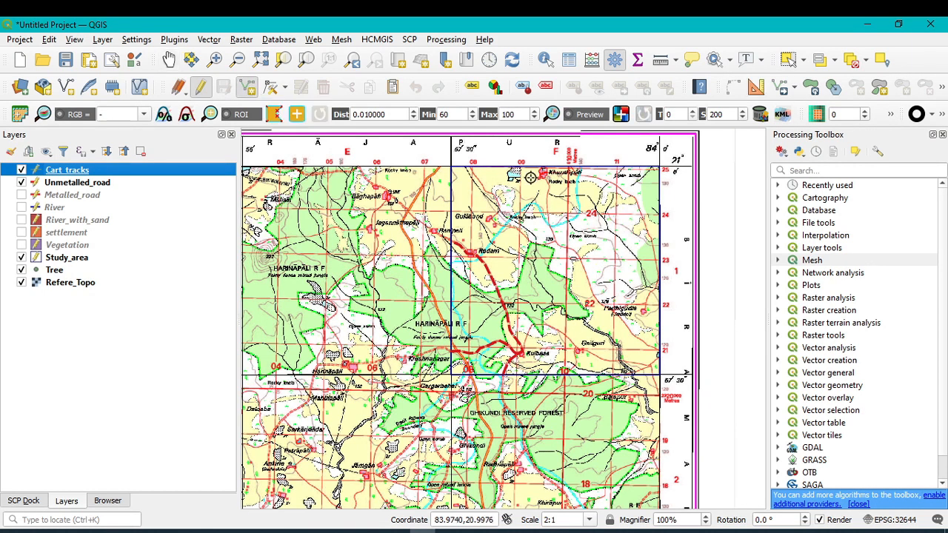
- Start a cart track line just north of Padhigudia and trace the single red track north across grid line 23
scroll(658, 280, "up", 2)
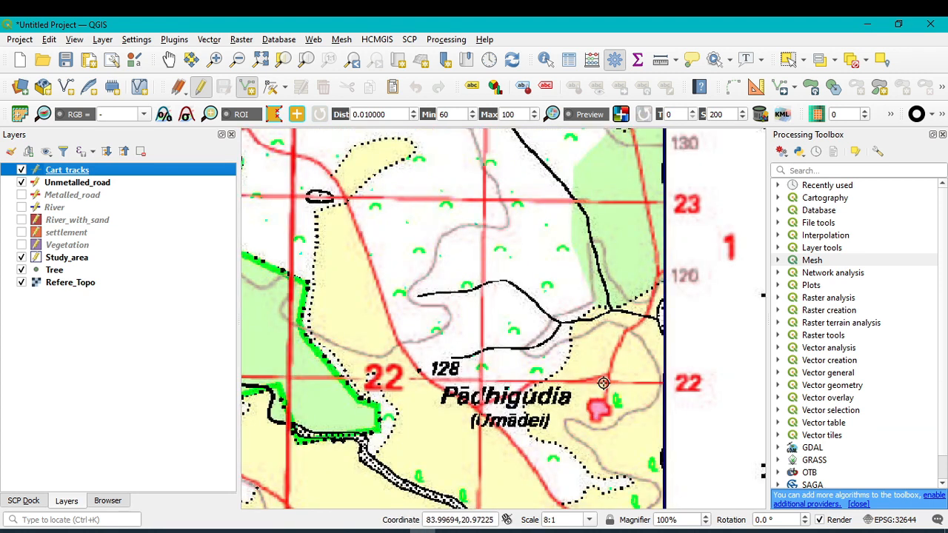
left_click(626, 336)
left_click(627, 331)
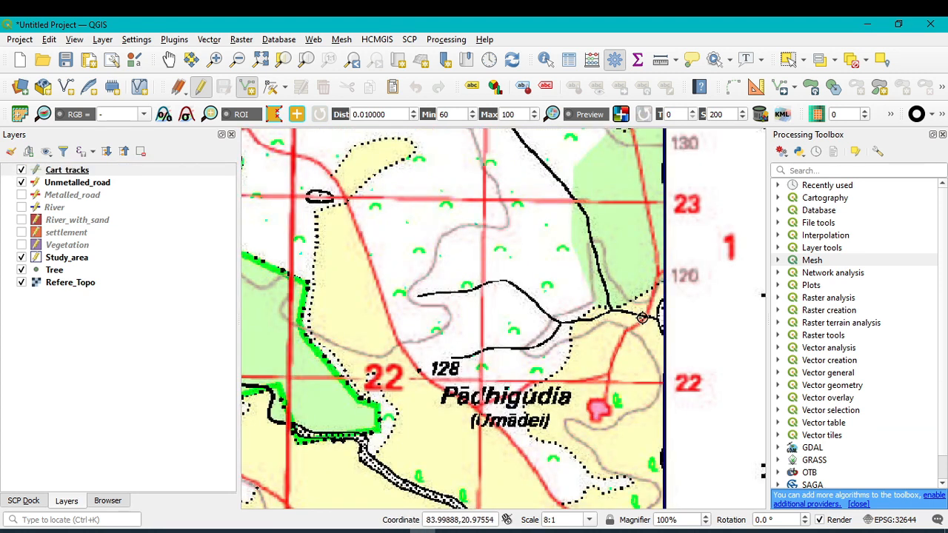
left_click(644, 316)
left_click(658, 277)
scroll(649, 220, "up", 2)
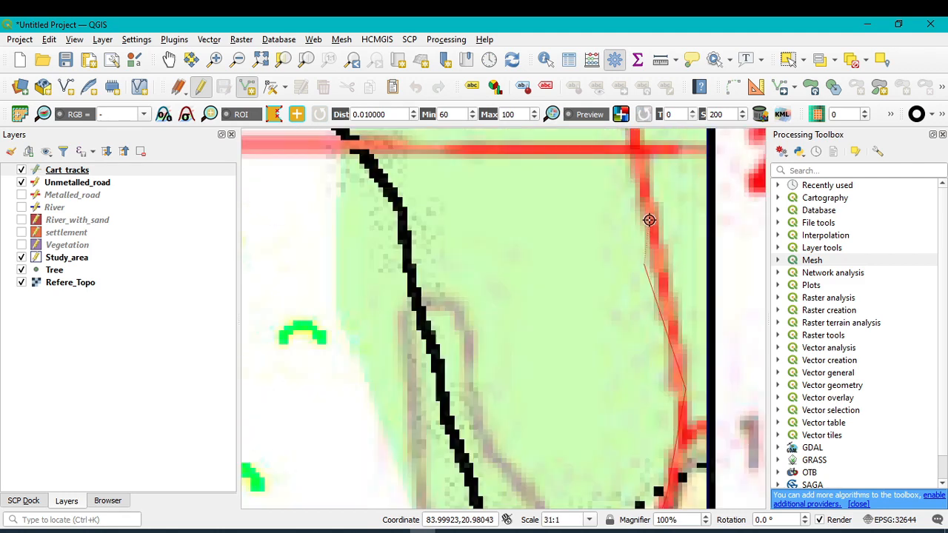
left_click(647, 206)
left_click(639, 151)
key("Up")
key("Up")
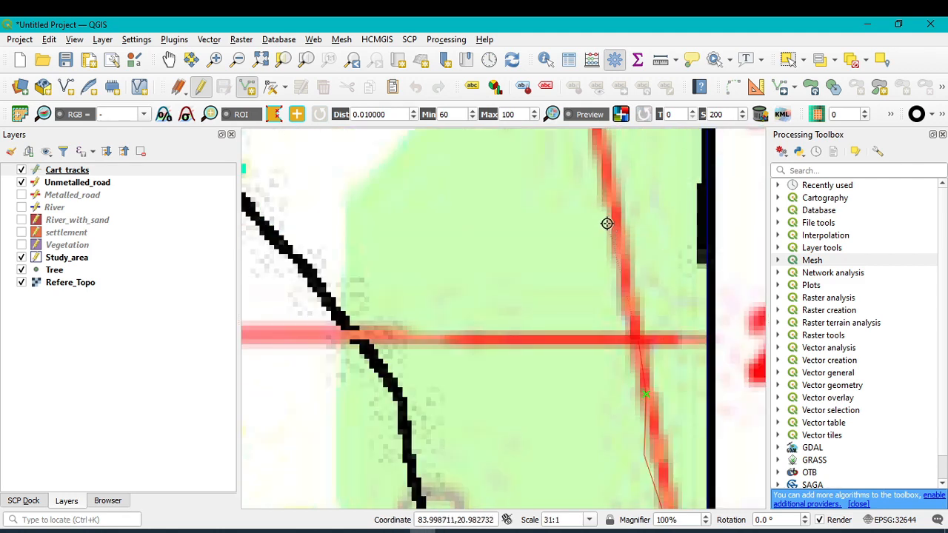
scroll(623, 255, "up", 1)
scroll(627, 266, "down", 3)
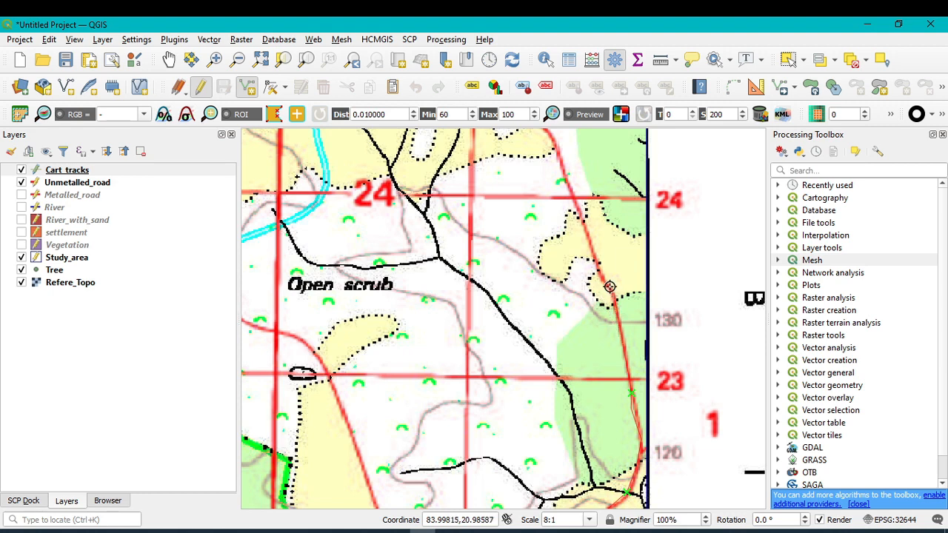
- Trace the cart track northwest across grid line 24 to the study area's northern edge at Khuntlapali and finish the feature with no id
left_click(603, 275)
key("Up")
key("Up")
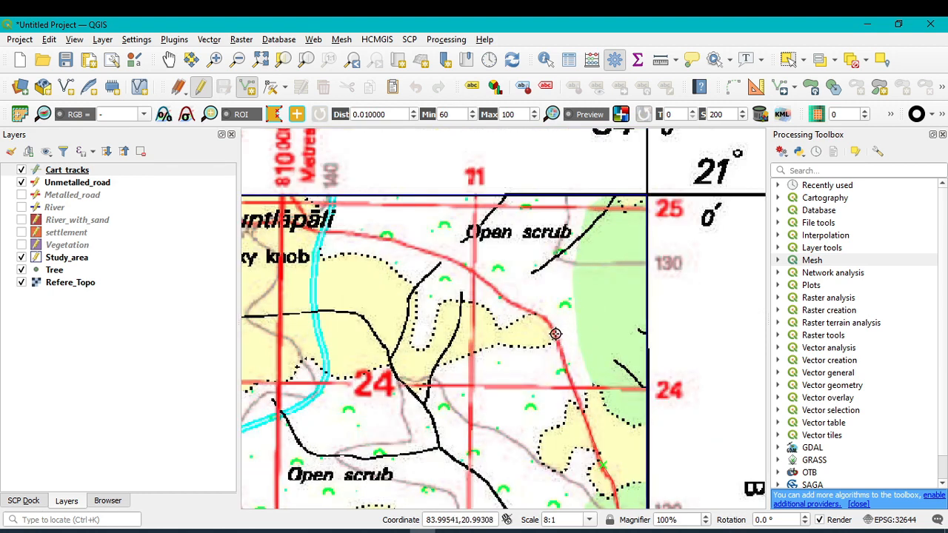
left_click(555, 334)
left_click(516, 303)
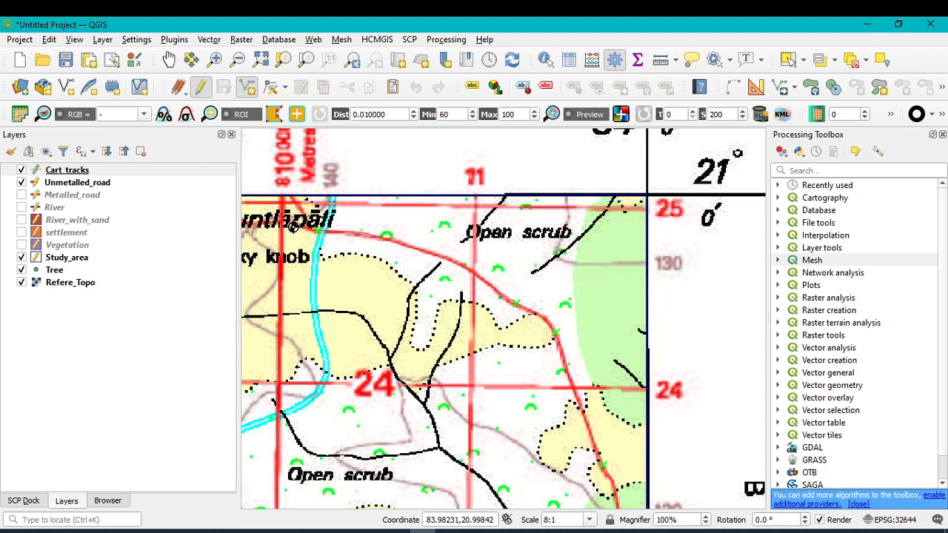
left_click_drag(294, 226, 562, 221)
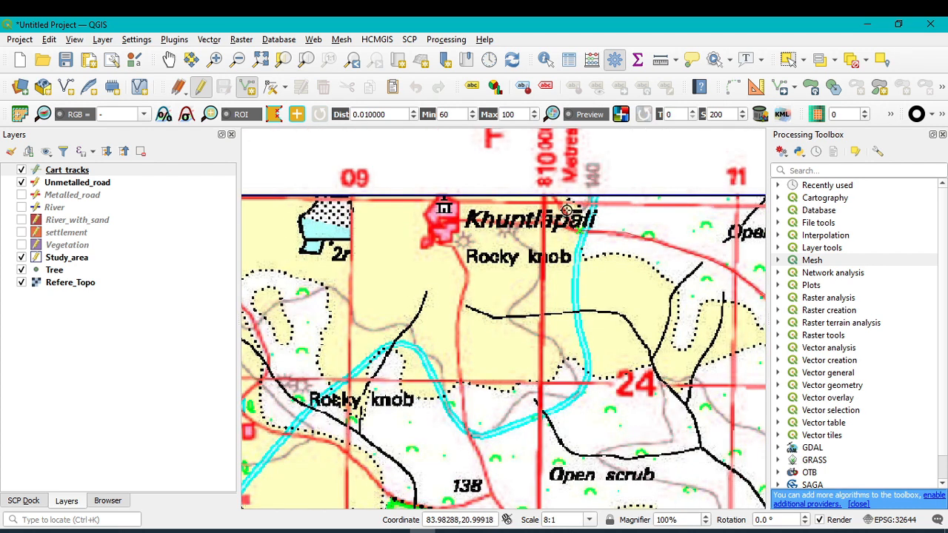
right_click(554, 195)
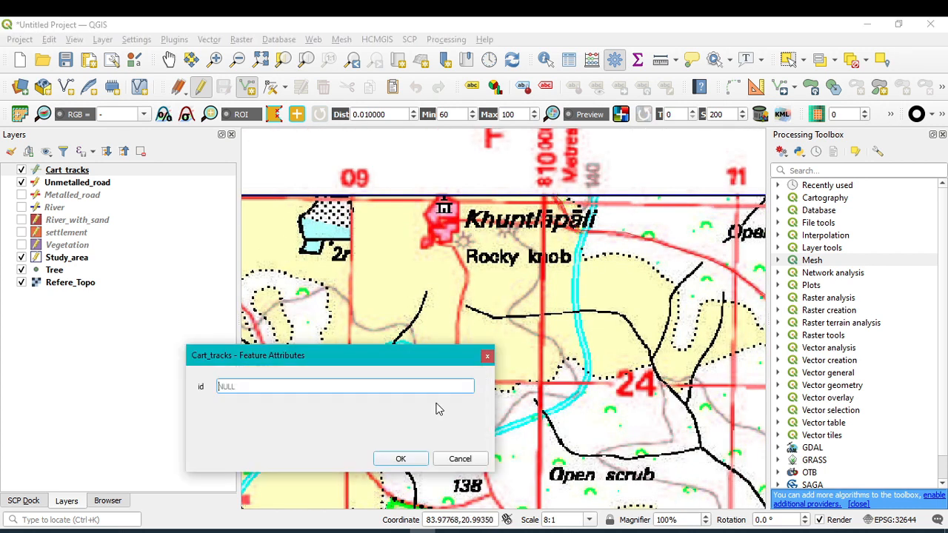
left_click(401, 459)
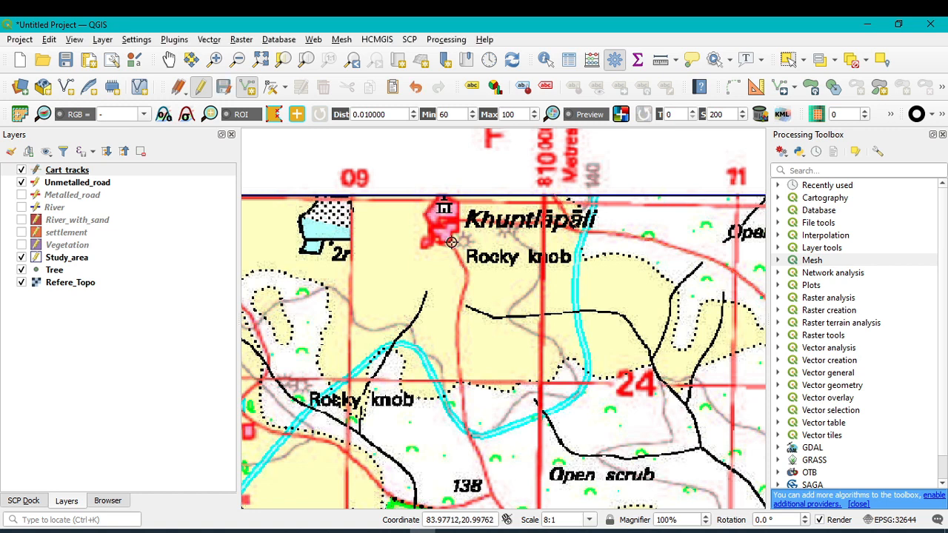
- Start a cart track line at the Khuntlapali settlement and trace it south across the stream and past the junction at spot height 138
left_click(445, 243)
left_click(462, 262)
scroll(460, 339, "up", 1)
key("Down")
key("Down")
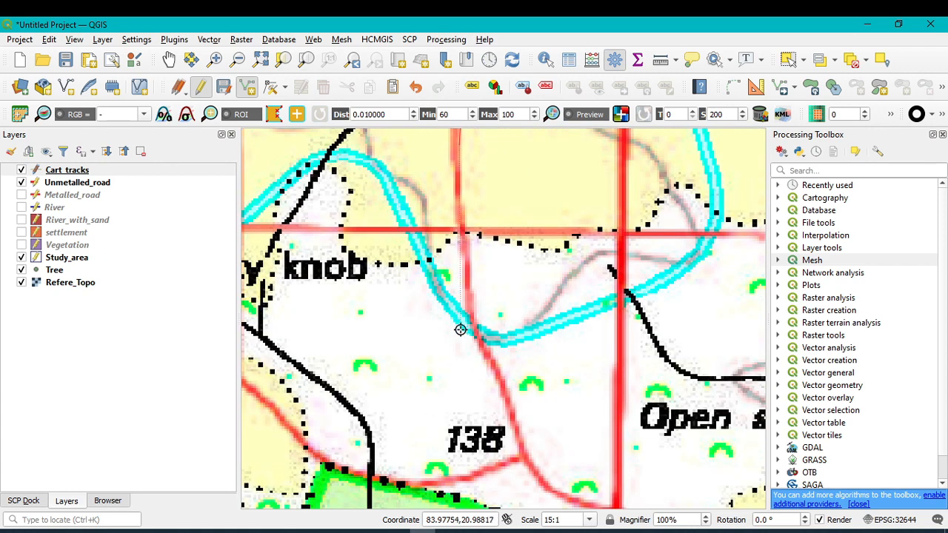
left_click(469, 303)
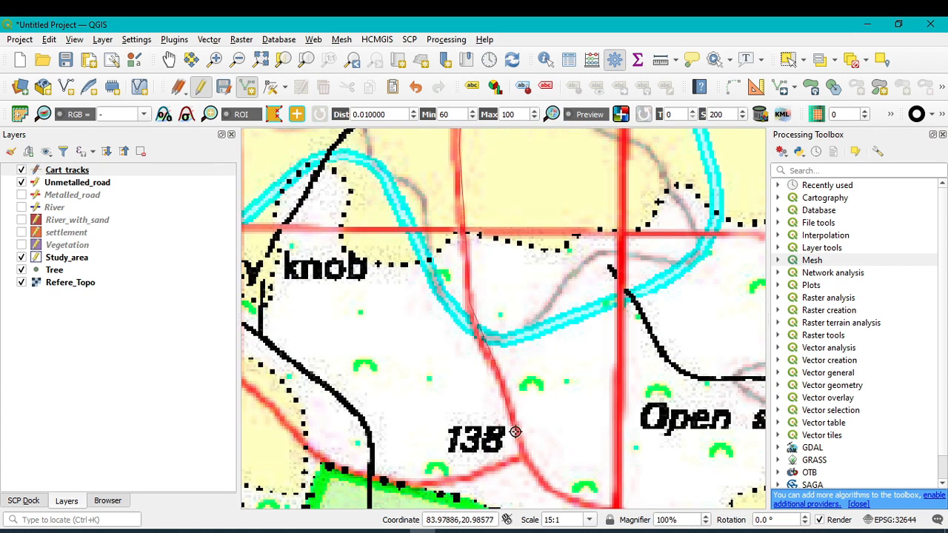
left_click(524, 456)
key("Right")
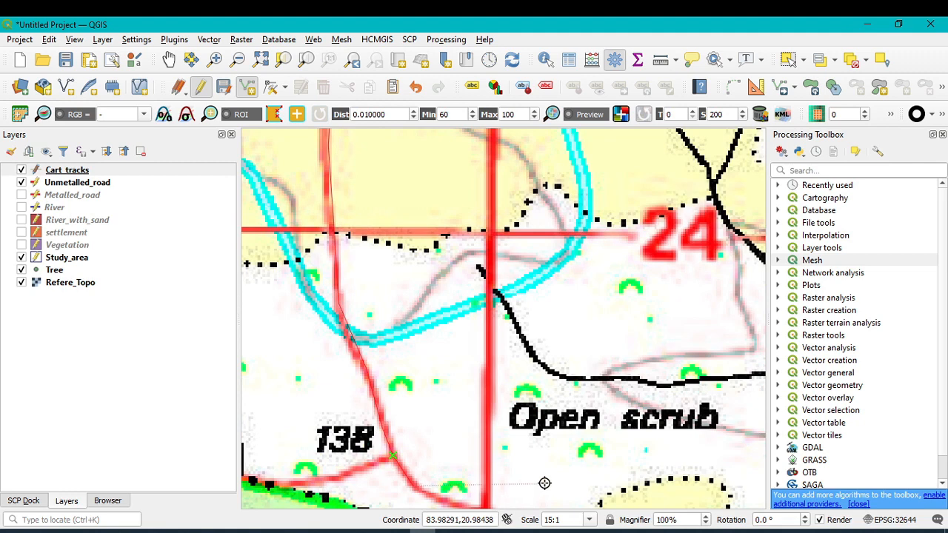
key("Down")
key("Down")
key("Down")
left_click(443, 216)
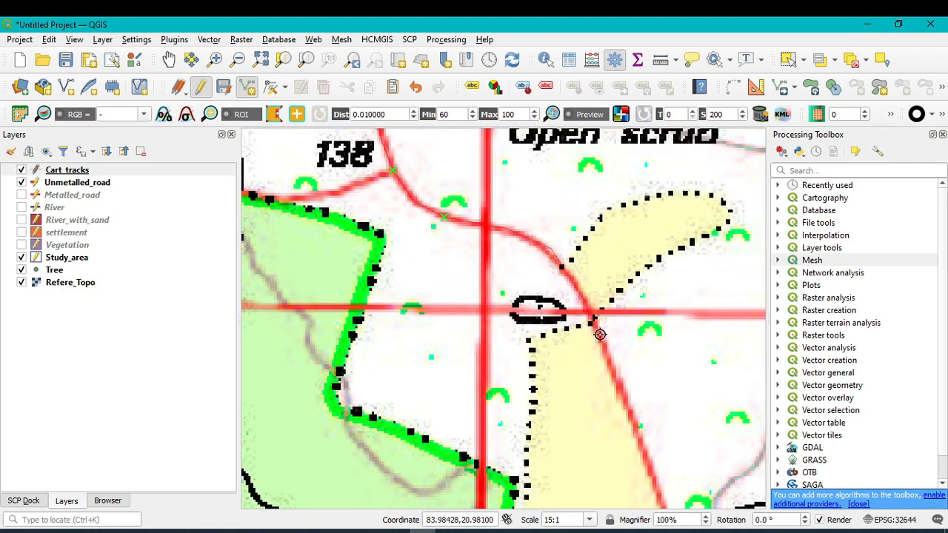
- Continue the cart track line southeast across grid line 23 and past spot height 128 to the track junction at Padhigudia
key("Down")
key("Down")
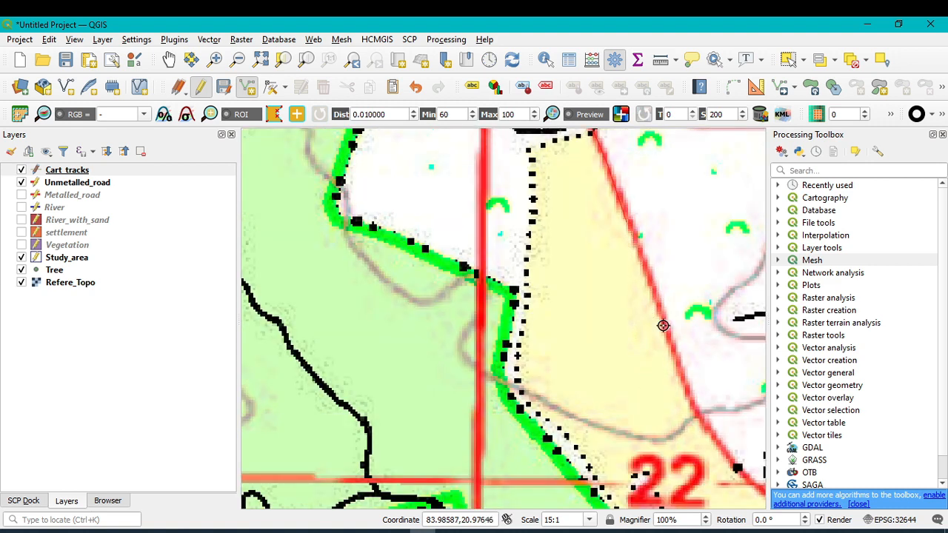
key("Down")
key("Down")
key("Down")
key("Right")
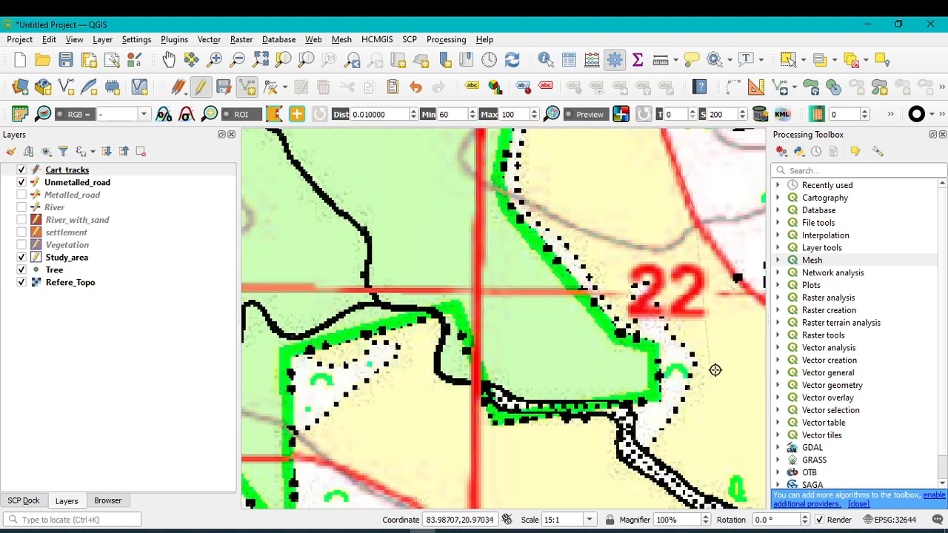
key("Right")
key("Up")
left_click(487, 288)
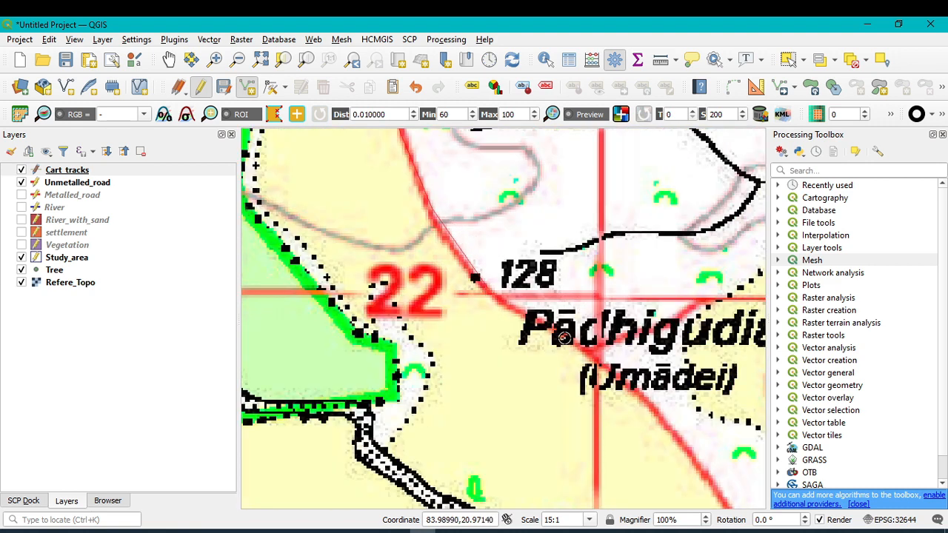
left_click(594, 353)
key("Right")
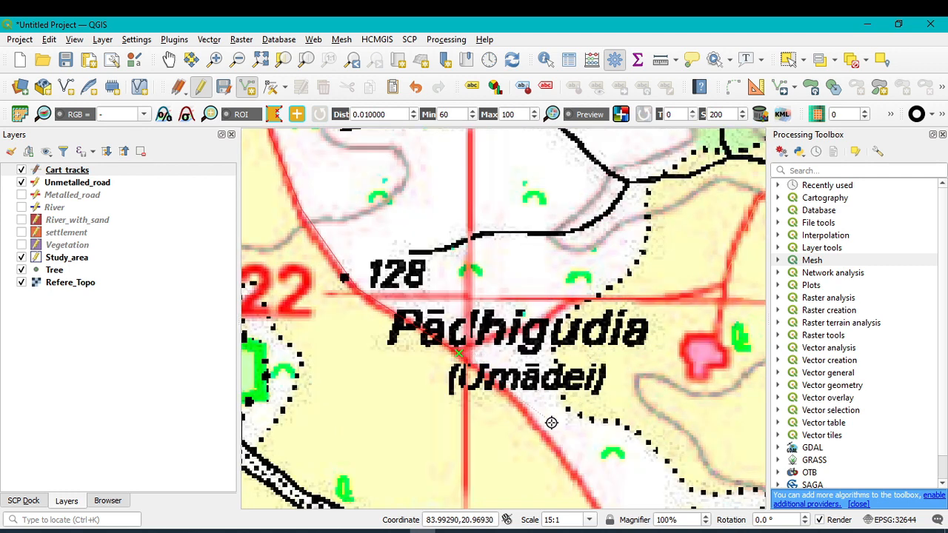
- Trace the branch from the Padhigudia junction east to the red settlement block and finish the cart track feature with no id
left_click(565, 304)
left_click(648, 298)
left_click(724, 287)
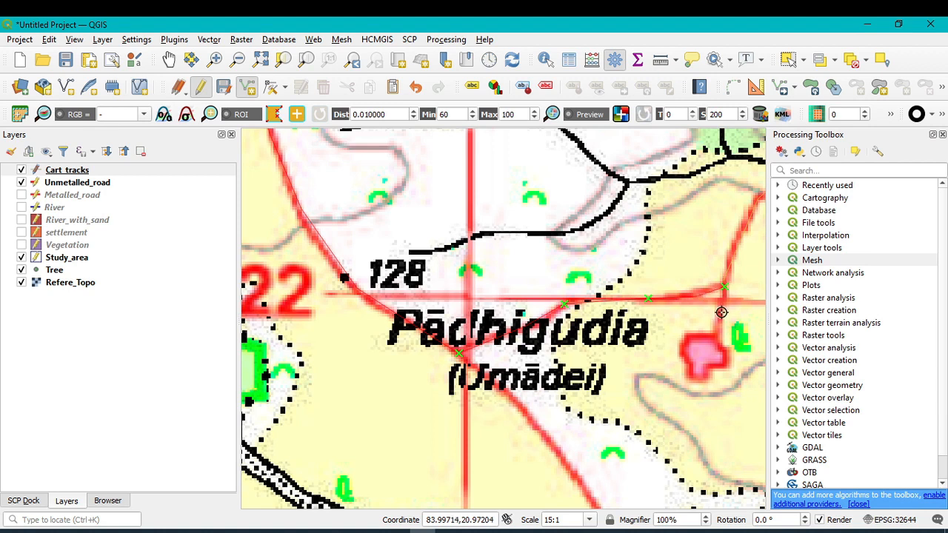
left_click(721, 325)
right_click(718, 343)
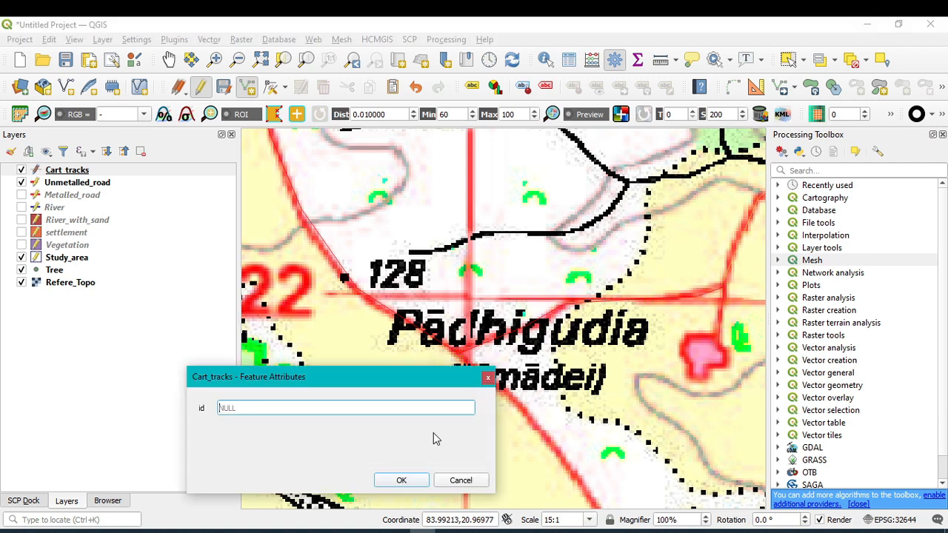
left_click(400, 483)
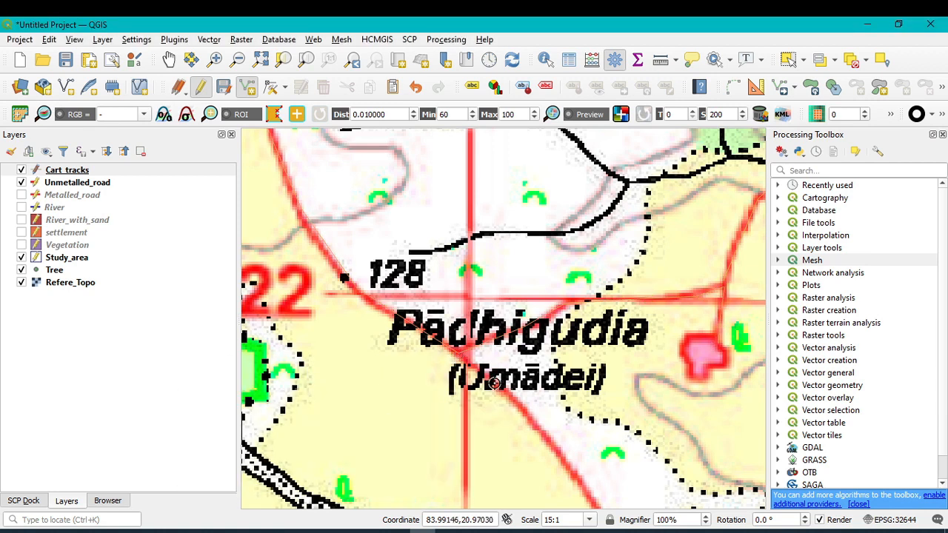
- Digitize the cart track from the Padhigudia junction southeast to the study area's eastern boundary at grid line 21 and finish the feature
left_click(500, 385)
left_click(557, 450)
key("Down")
key("Down")
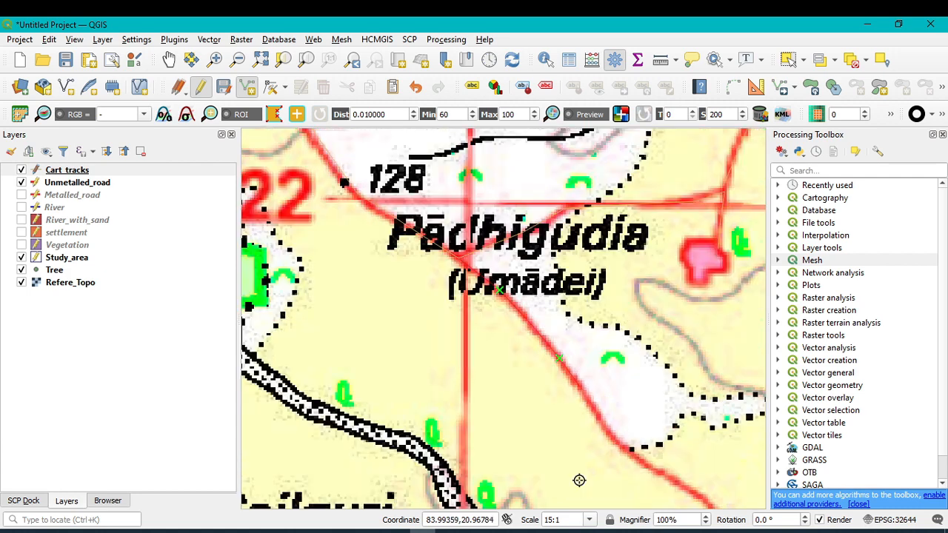
left_click(649, 372)
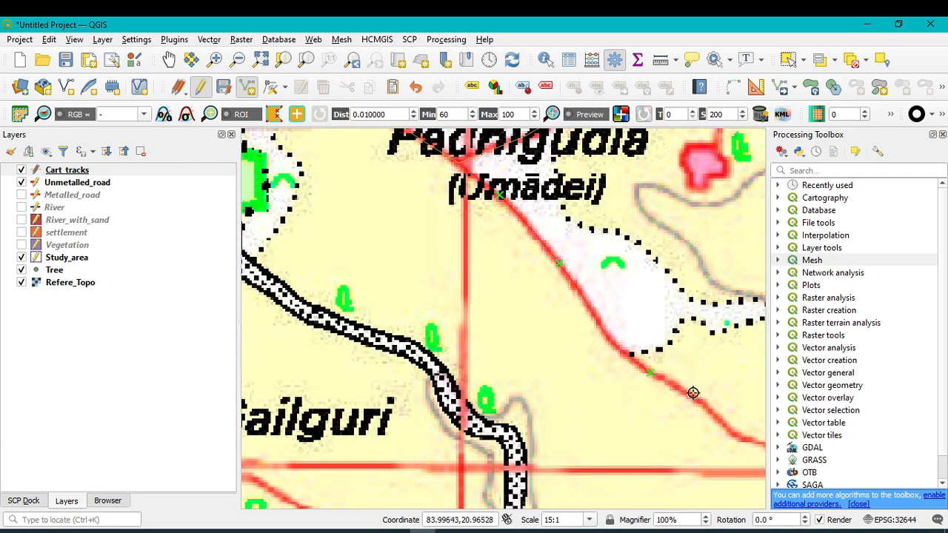
left_click(724, 429)
key("Right")
key("Right")
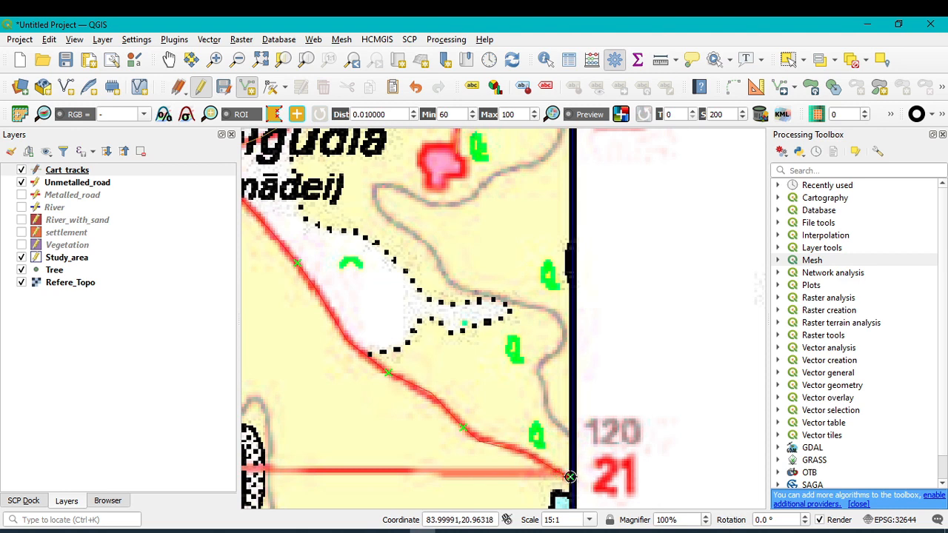
right_click(569, 478)
left_click(405, 503)
- Style the Cart_tracks layer with the topo foot symbol at a width of 0.76 millimetres and apply it
scroll(468, 446, "up", 3)
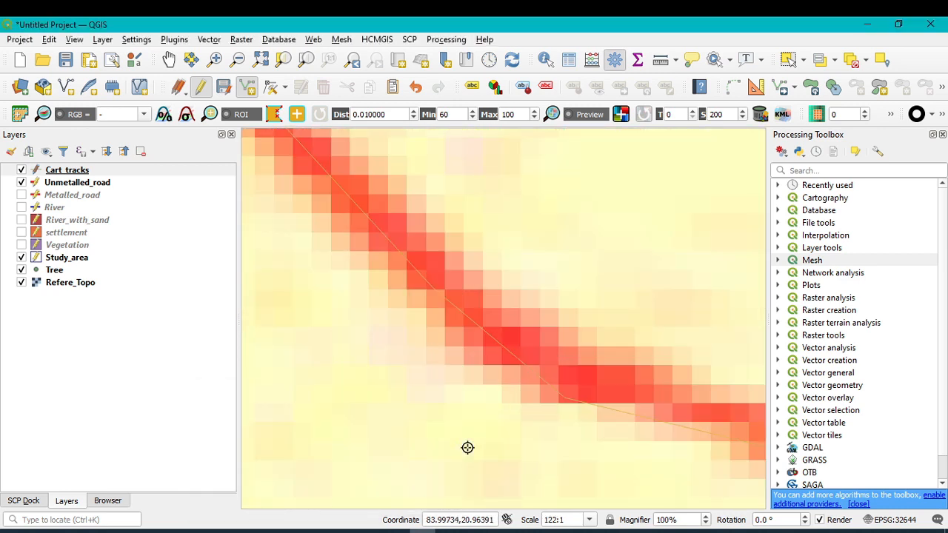
scroll(467, 446, "down", 5)
left_click(50, 174)
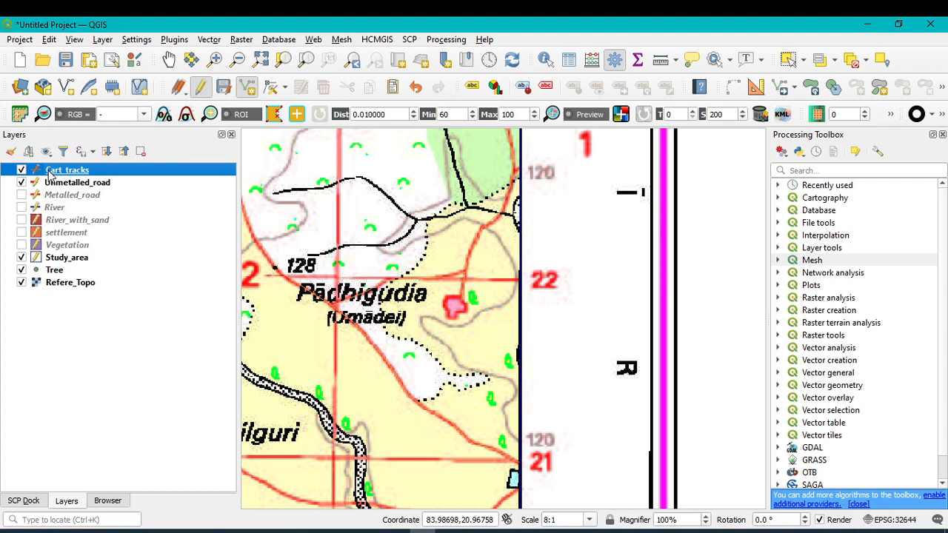
double_click(50, 173)
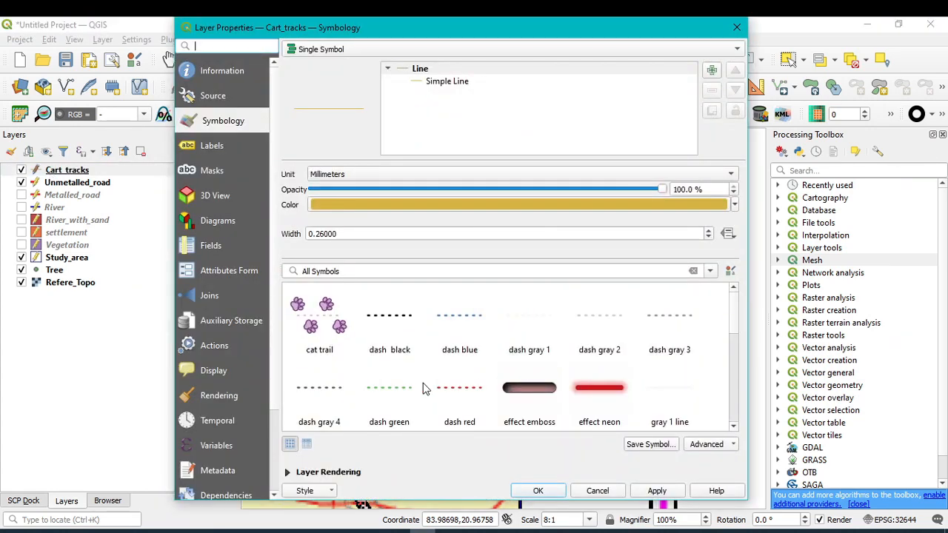
scroll(539, 366, "down", 5)
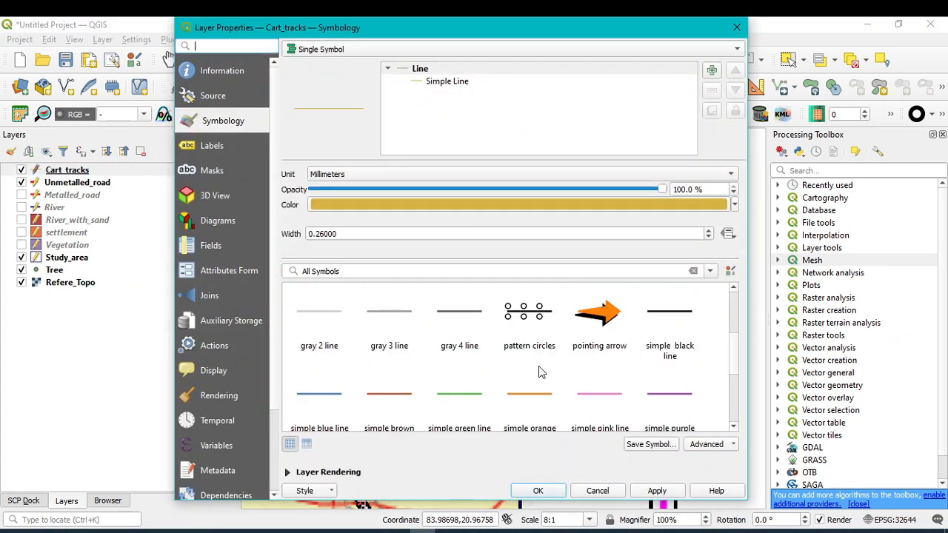
left_click(460, 340)
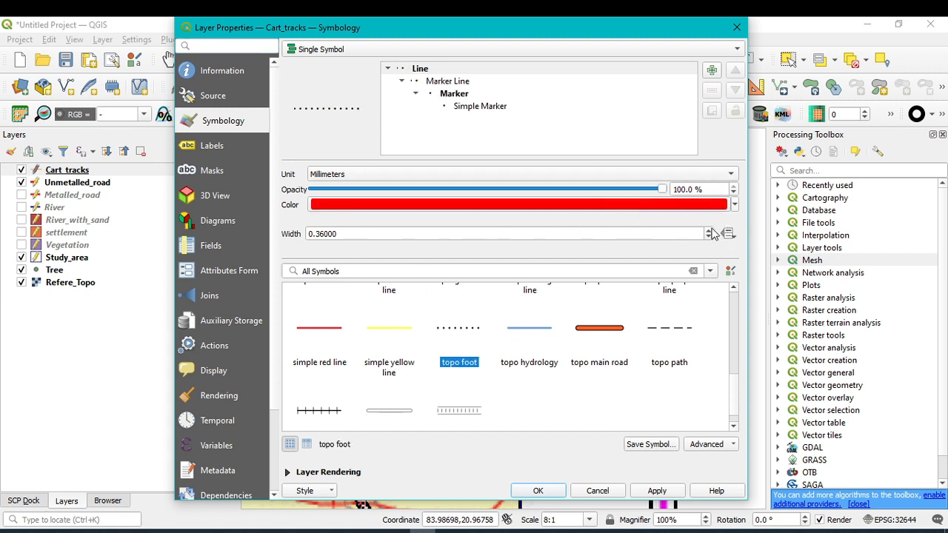
left_click(709, 234)
left_click(658, 492)
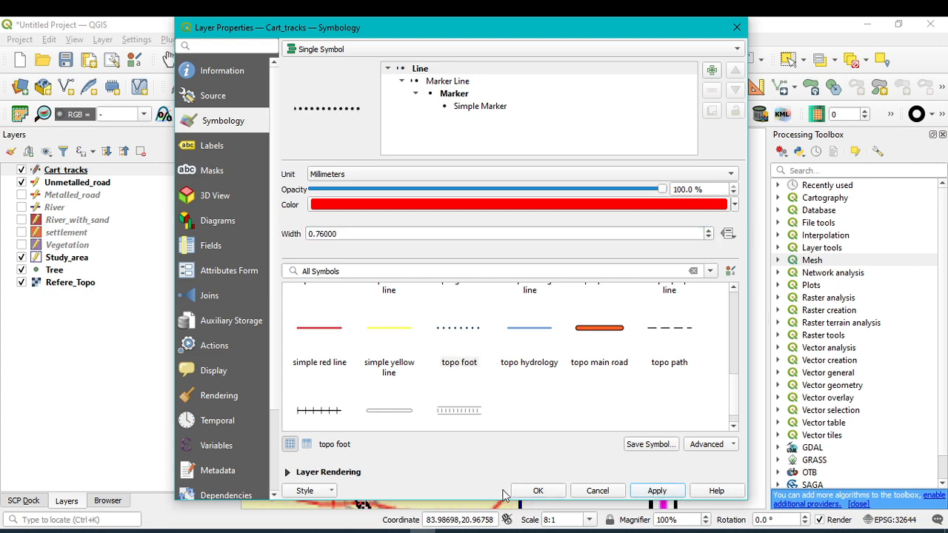
left_click(540, 492)
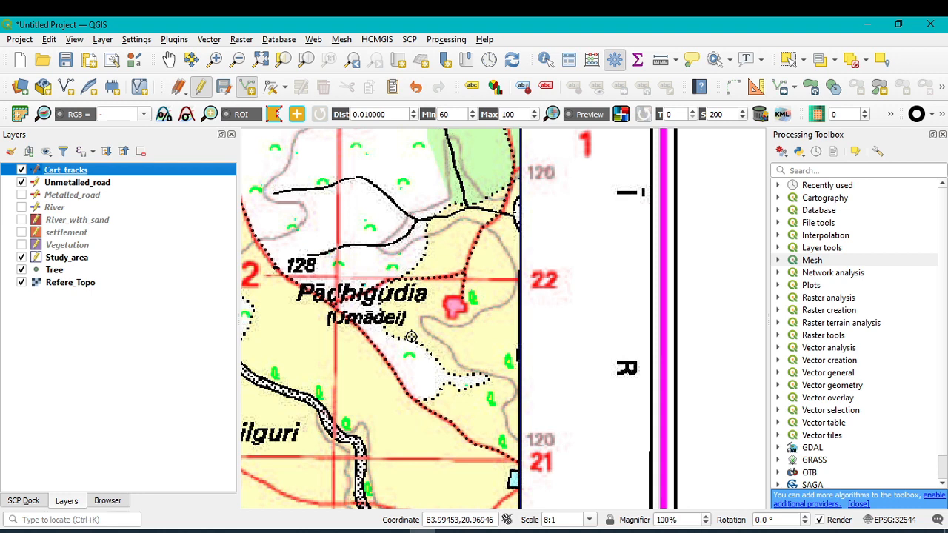
- Digitize the cart track from the study area's southern boundary up through the junction below grid line 21 to its eastern boundary
scroll(412, 337, "down", 1)
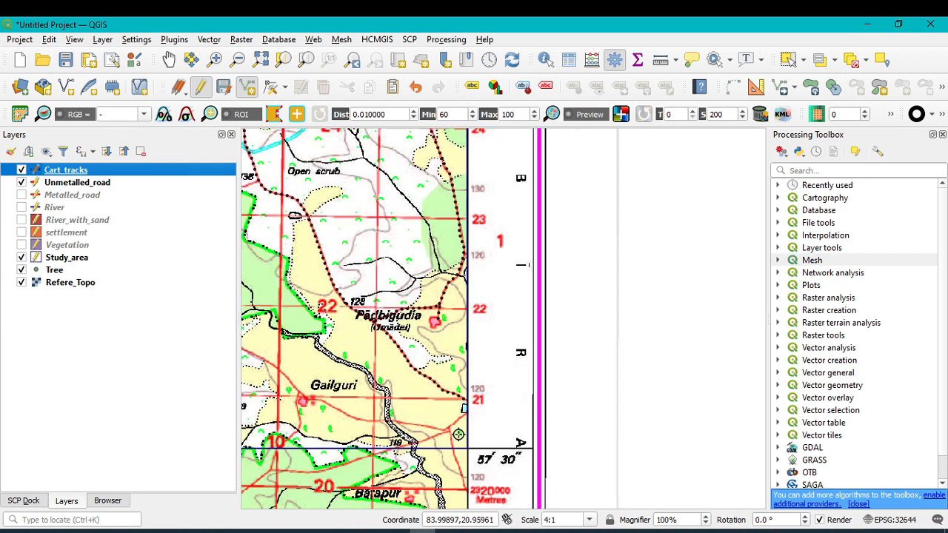
scroll(462, 413, "up", 1)
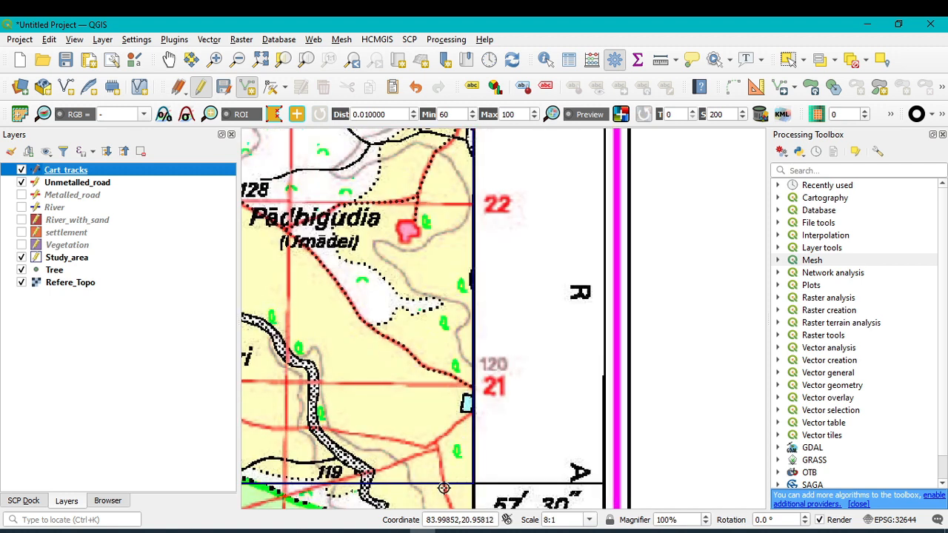
left_click(445, 484)
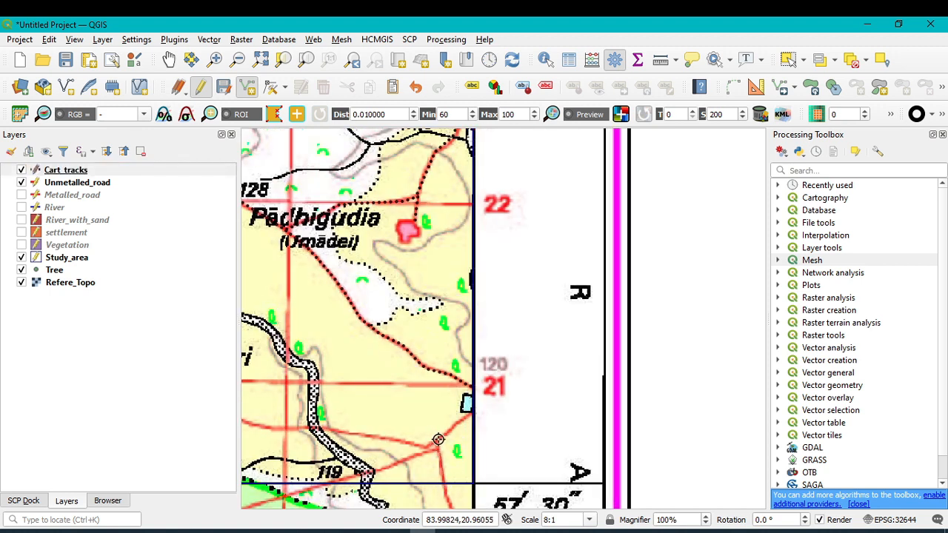
left_click(439, 440)
left_click(466, 413)
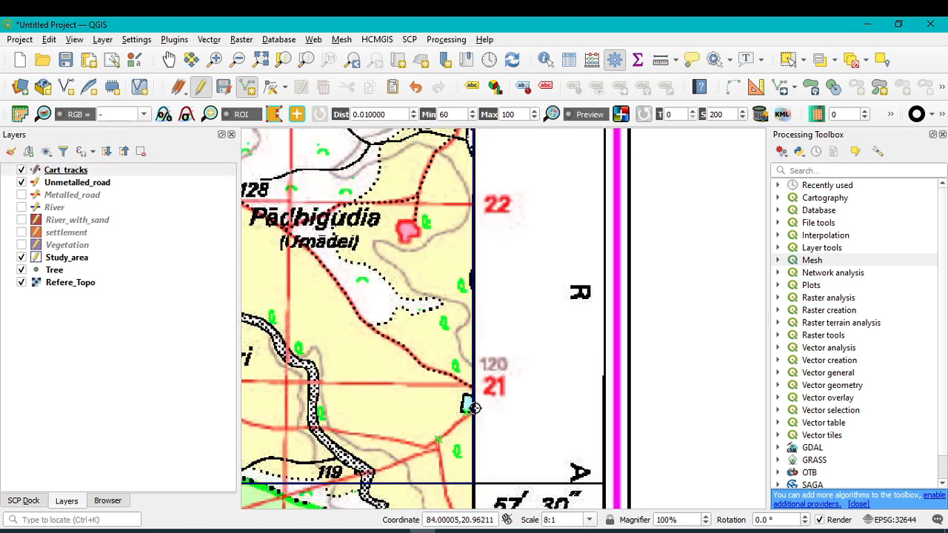
right_click(471, 407)
left_click(400, 523)
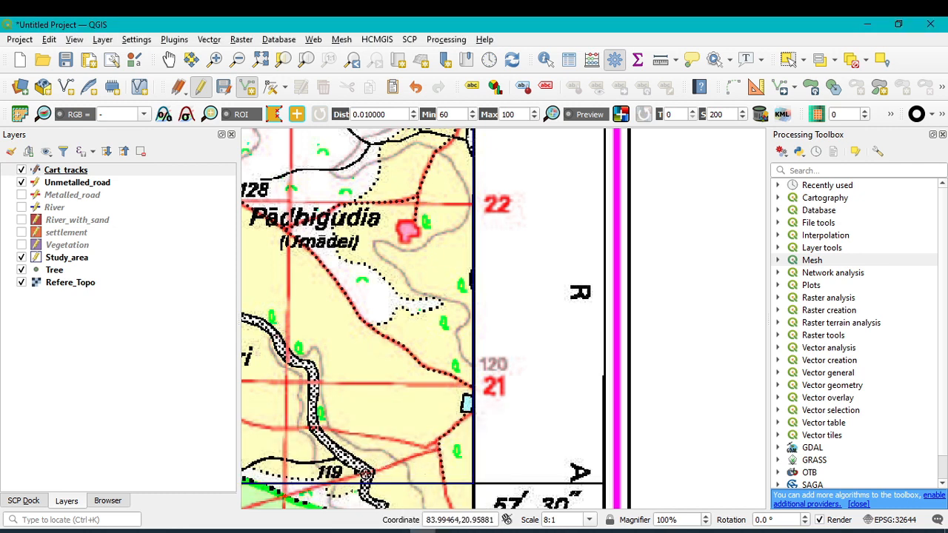
- Finish the cart track running southwest from that junction past spot height 119 to the study area's southern boundary, with no id
right_click(330, 485)
left_click_drag(360, 450, 301, 355)
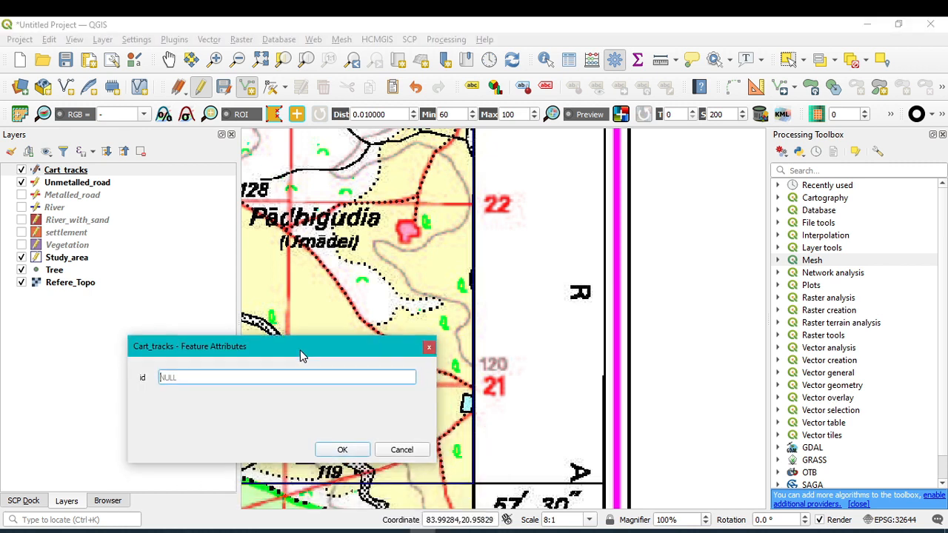
left_click(337, 452)
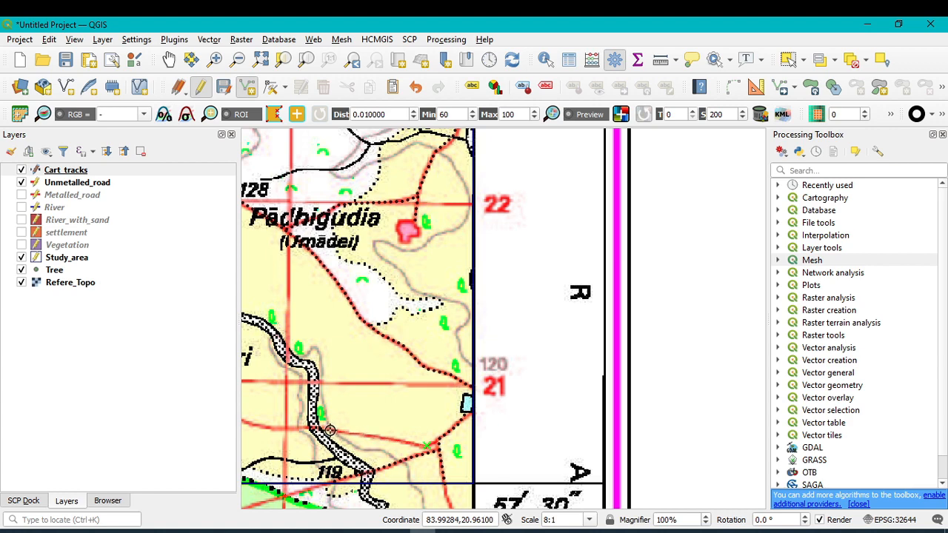
- Digitize the cart track west from the junction below grid line 21 through Gailguri to Kulbasa, plus its branch from Gailguri to the study area's southern boundary
key("Left")
key("Left")
key("Left")
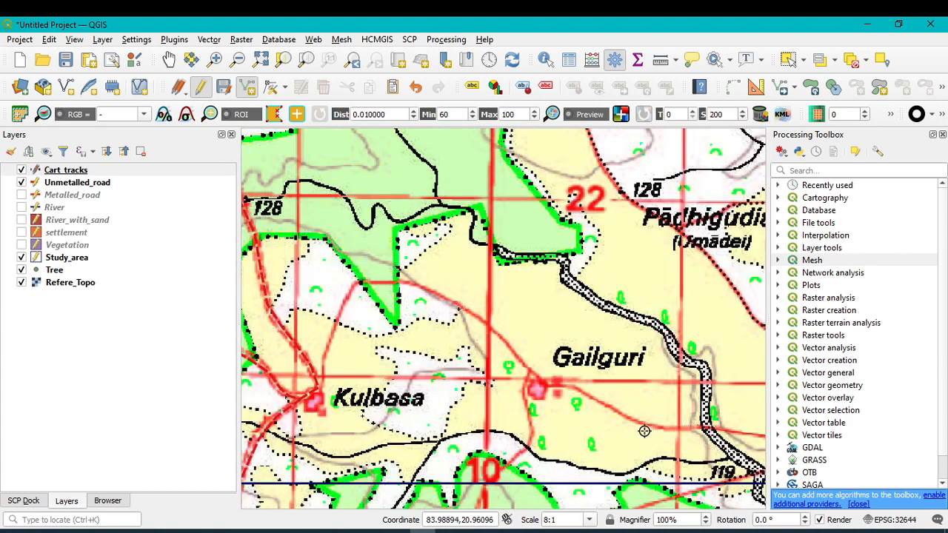
left_click(582, 392)
left_click(547, 384)
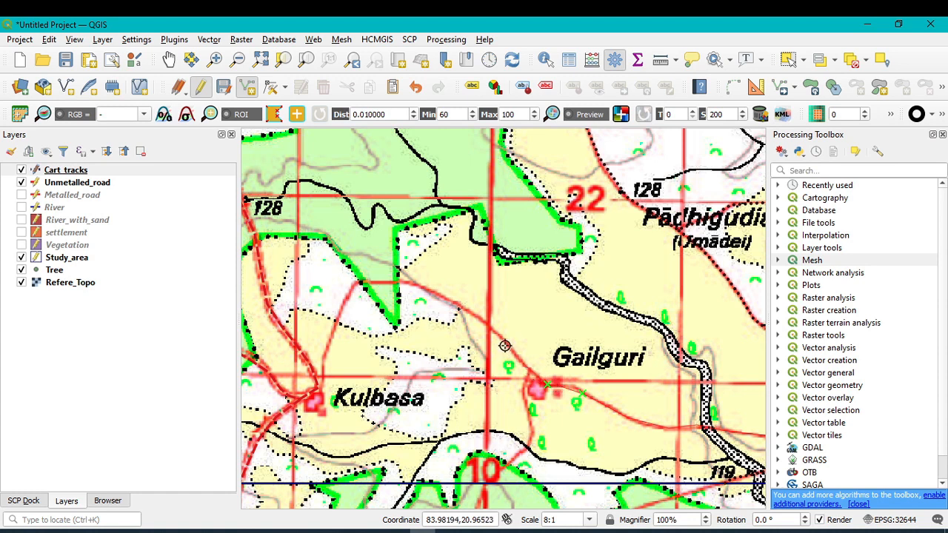
left_click(464, 302)
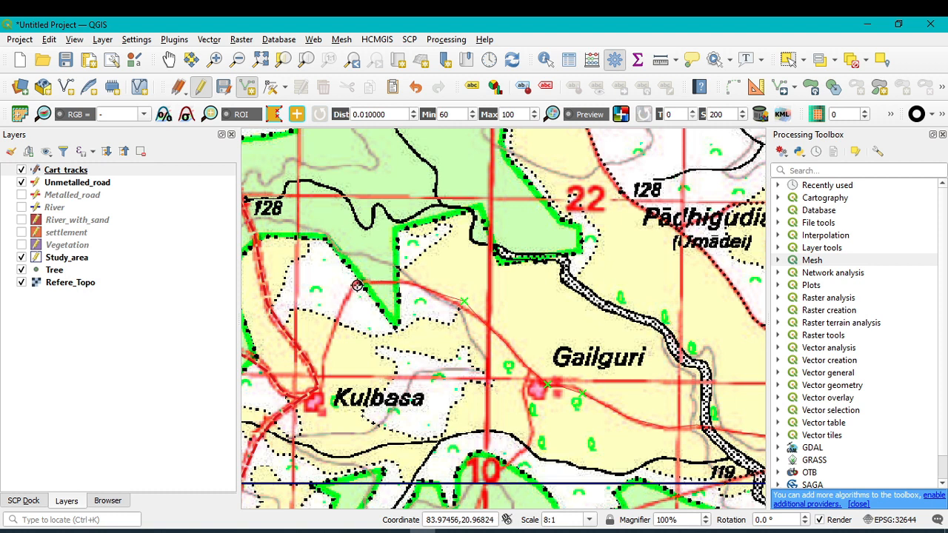
right_click(316, 386)
left_click(340, 472)
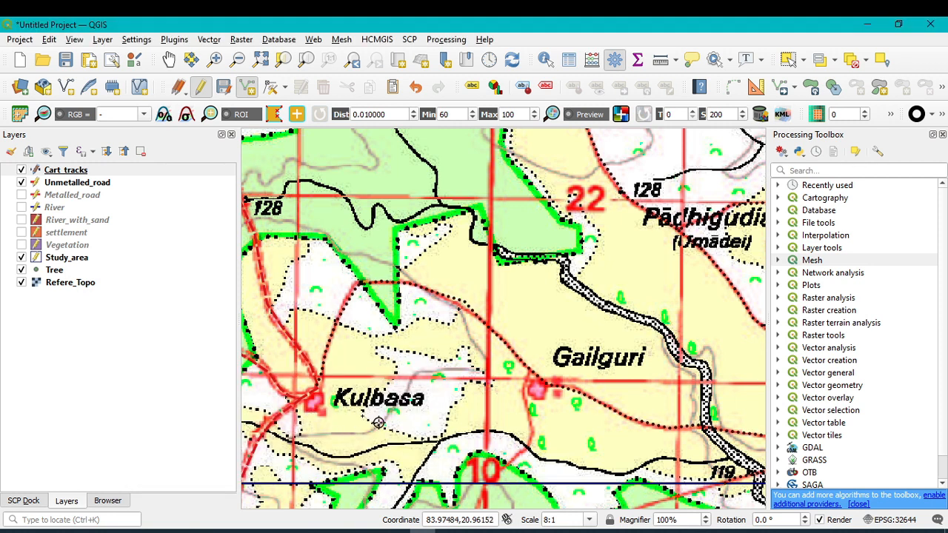
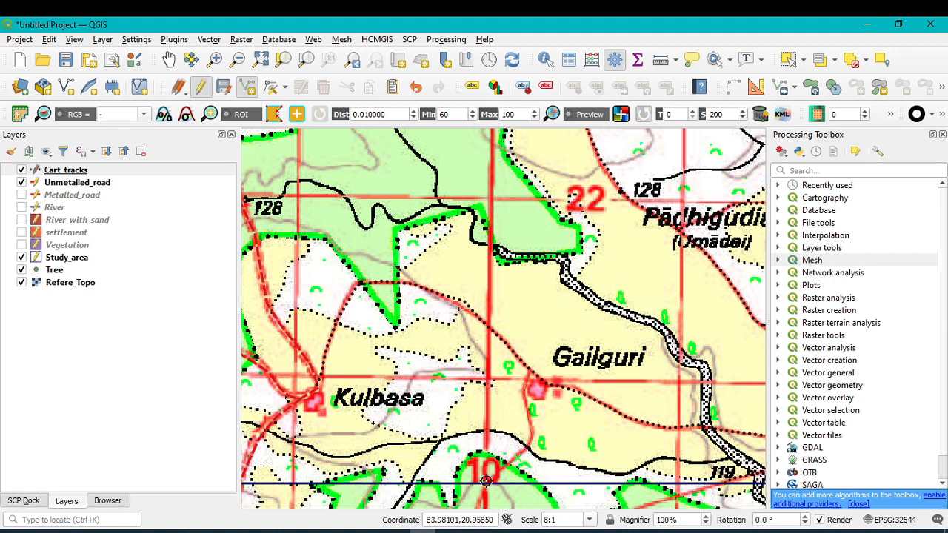
right_click(486, 482)
left_click(343, 492)
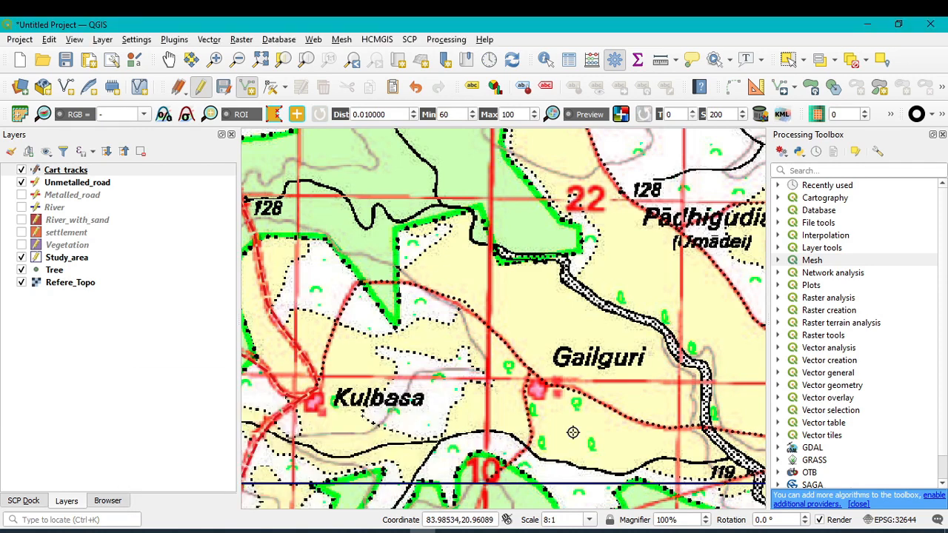
- Trace a cart track from the junction beside spot height 138 west along the forest edge to the Gulaband settlement
scroll(580, 410, "up", 4)
scroll(580, 411, "down", 8)
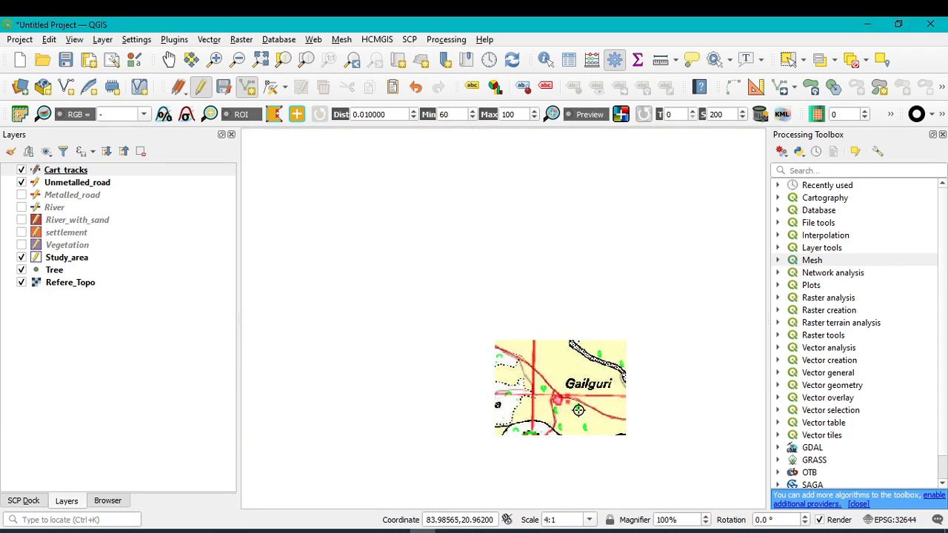
scroll(553, 372, "up", 2)
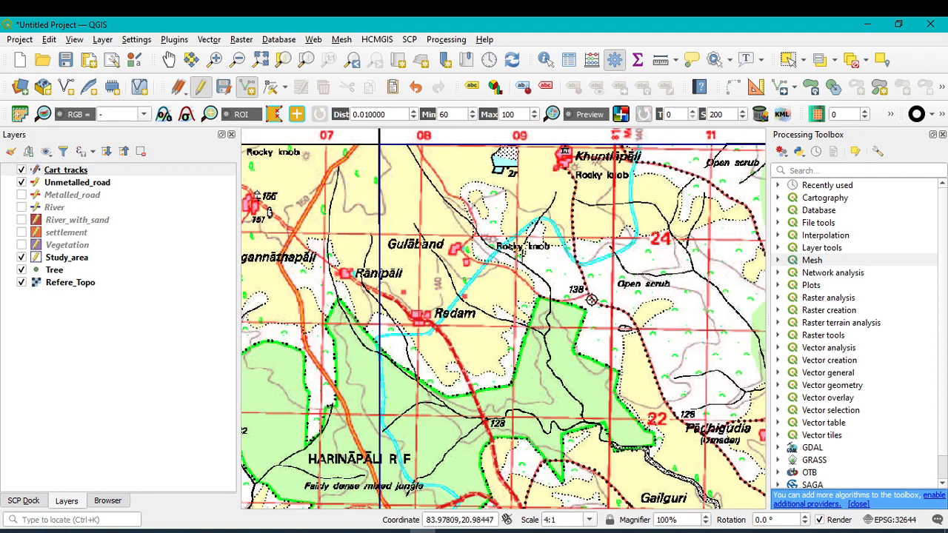
scroll(582, 289, "up", 2)
scroll(582, 290, "up", 2)
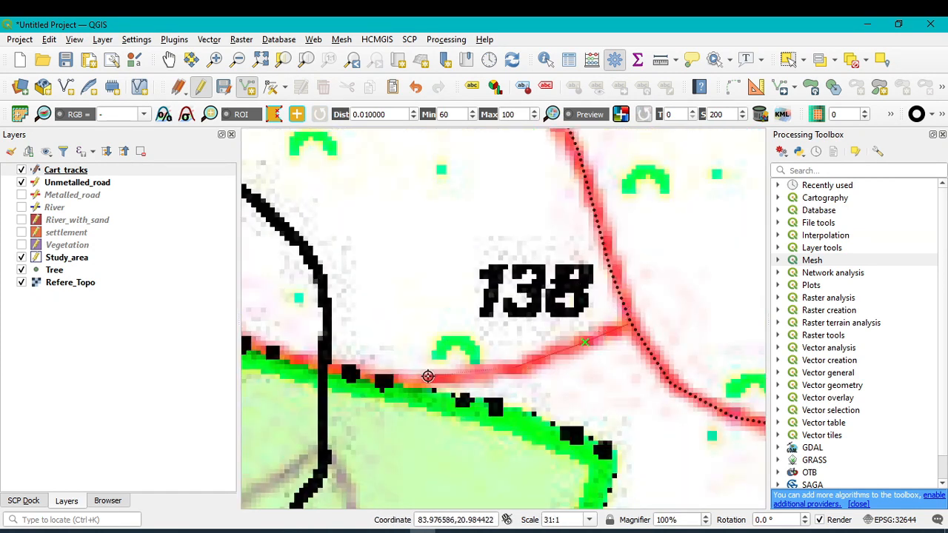
scroll(350, 376, "up", 1)
scroll(350, 376, "up", 1)
scroll(348, 376, "down", 5)
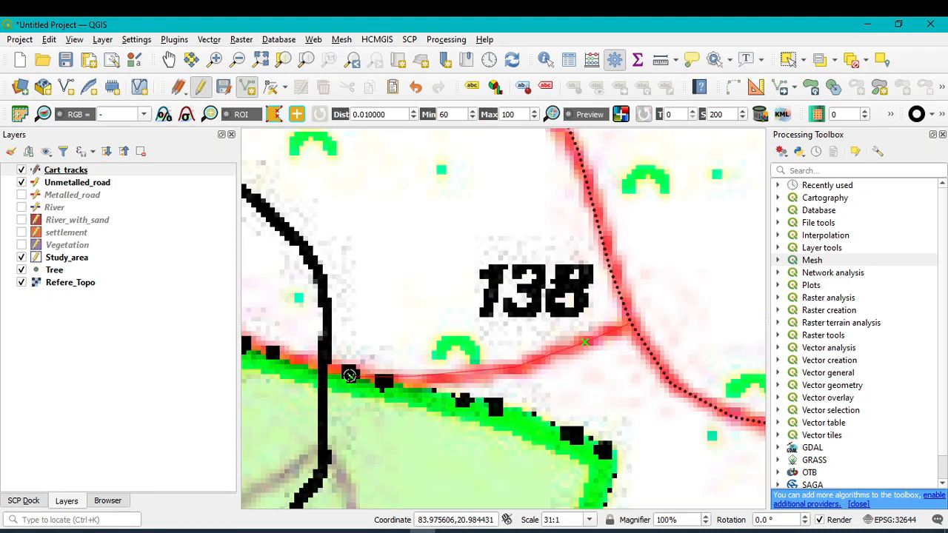
scroll(335, 374, "up", 2)
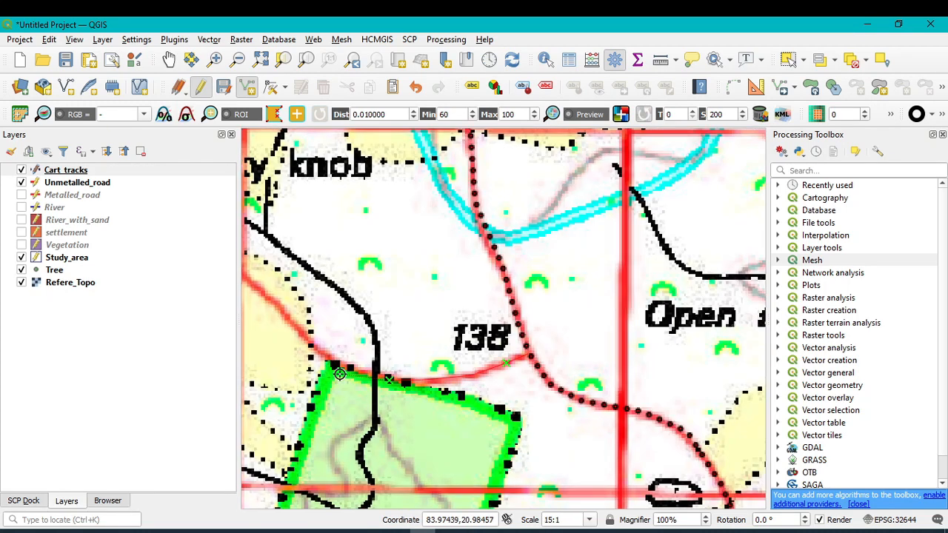
key("Left")
key("Left")
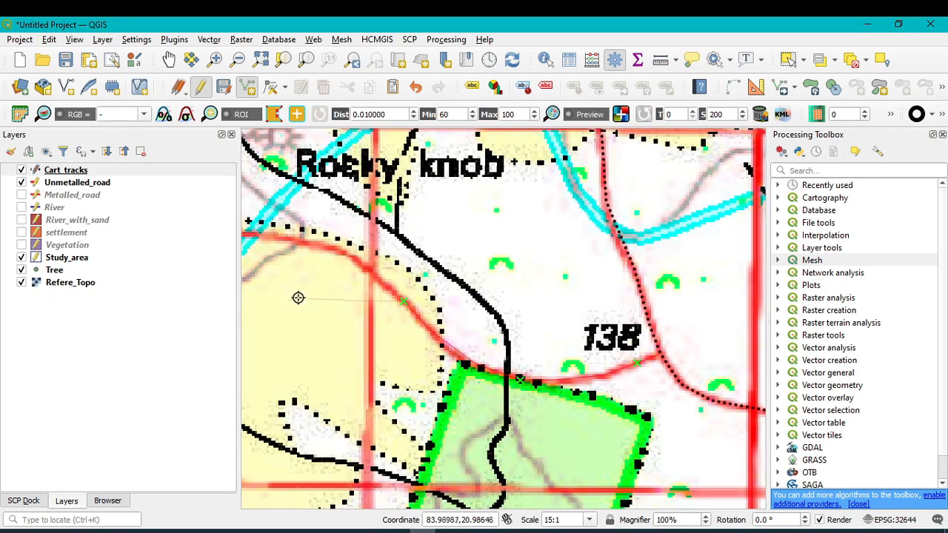
left_click(452, 247)
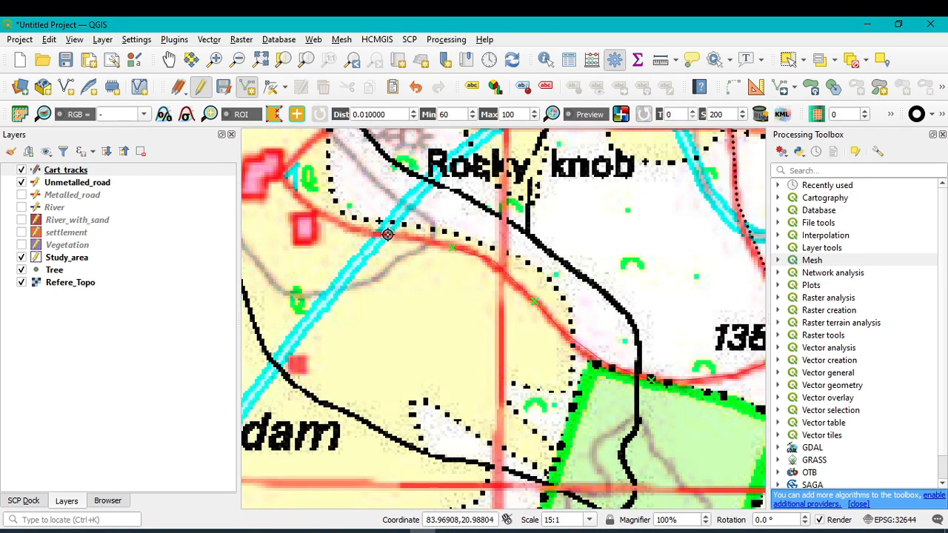
key("Up")
key("Up")
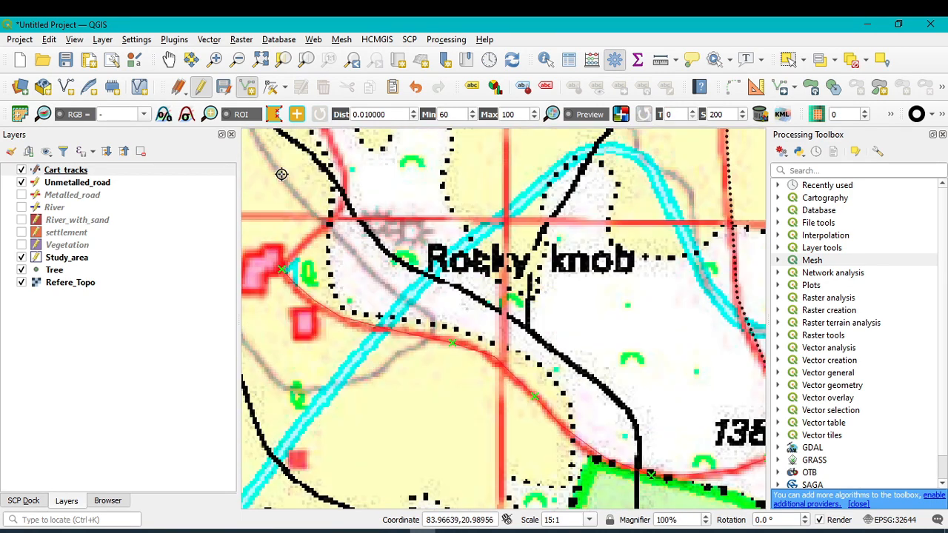
- Continue the cart track from Gulaband north-west to the study area's northern boundary and finish the feature with no id
left_click(342, 290)
left_click(332, 241)
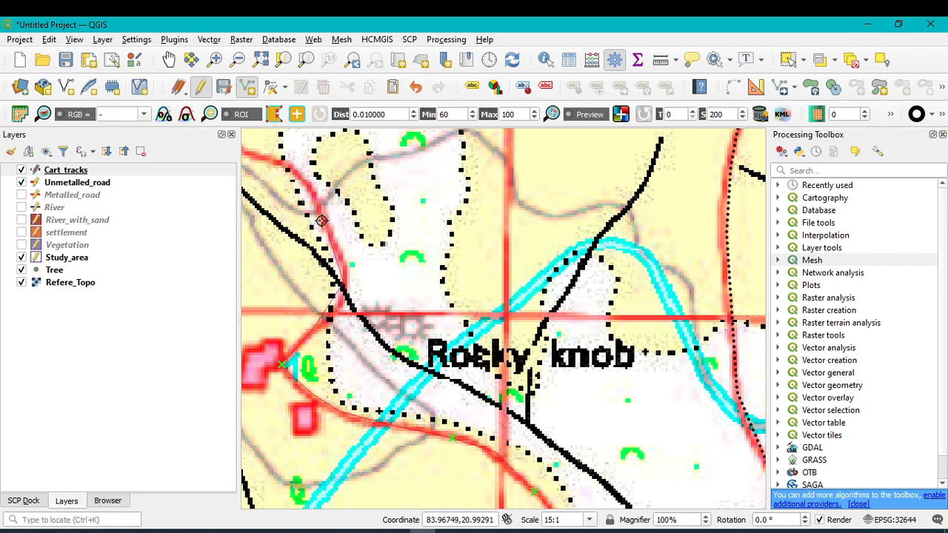
left_click(313, 192)
key("Left")
key("Left")
key("Up")
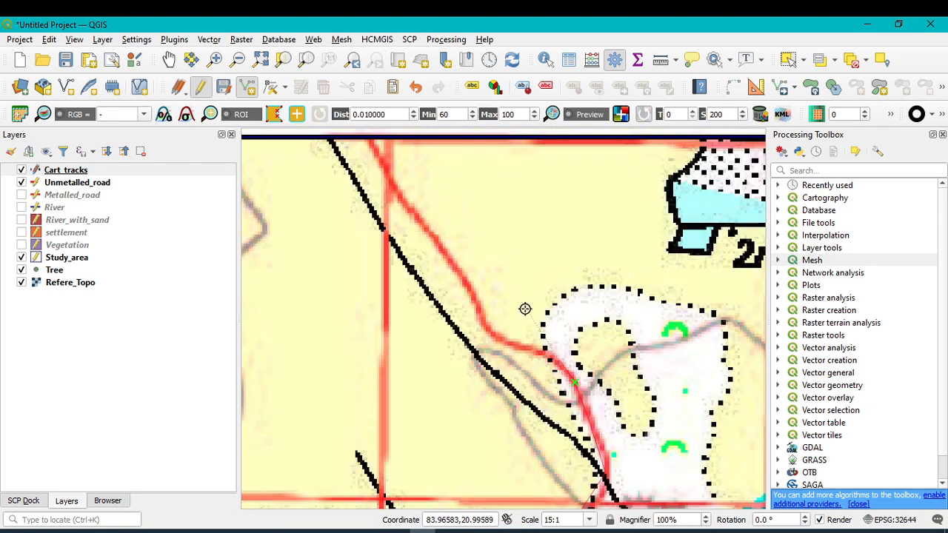
left_click(478, 317)
left_click(391, 181)
right_click(368, 134)
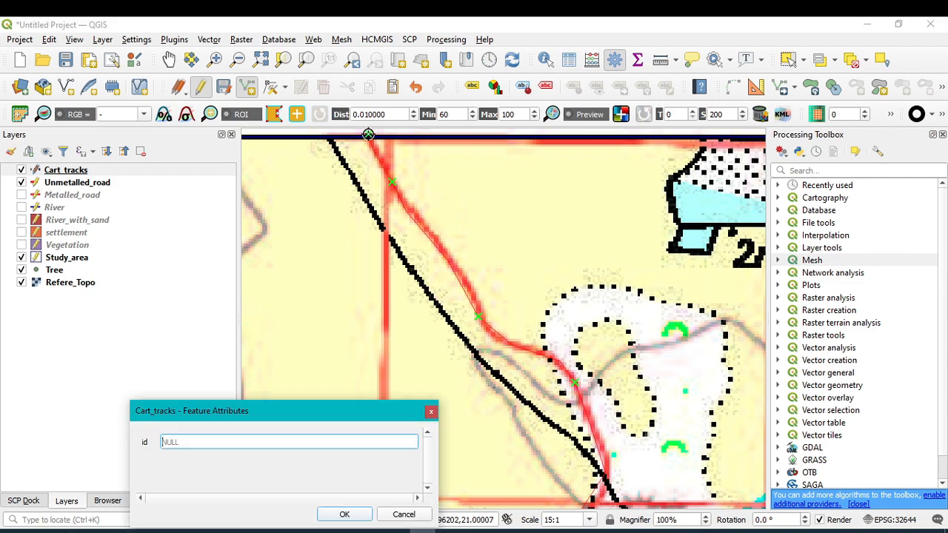
left_click(345, 514)
- Save the Cart_tracks layer edits and hide the Unmetalled_road and Cart_tracks layers
scroll(582, 482, "down", 10)
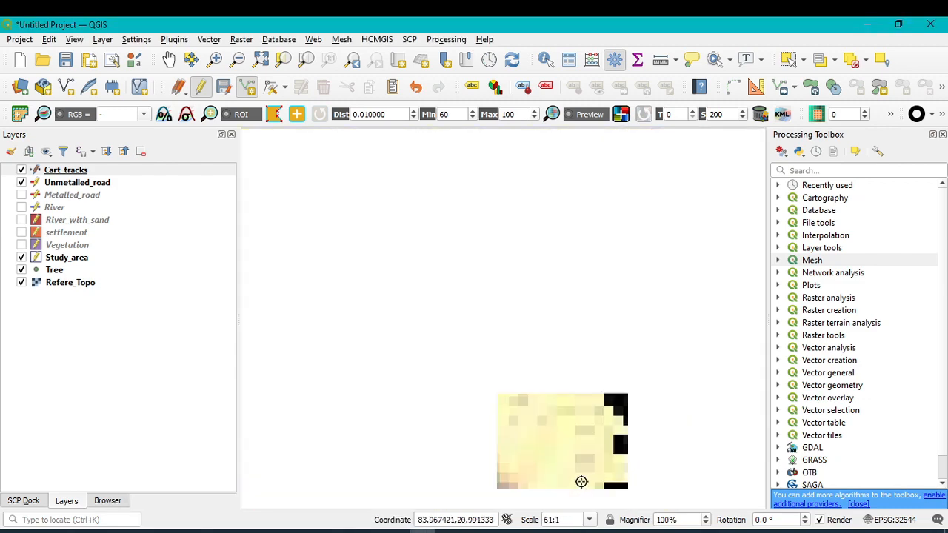
scroll(576, 463, "up", 10)
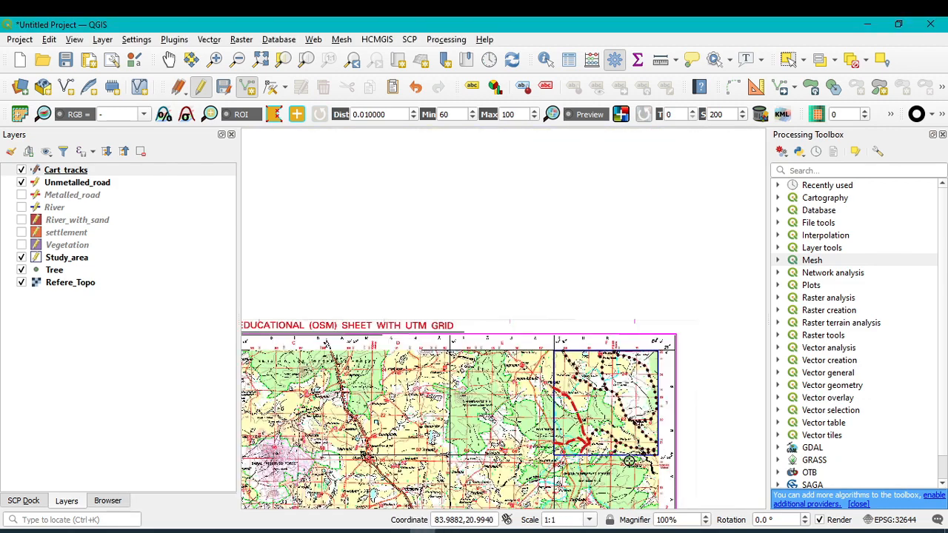
scroll(594, 320, "up", 1)
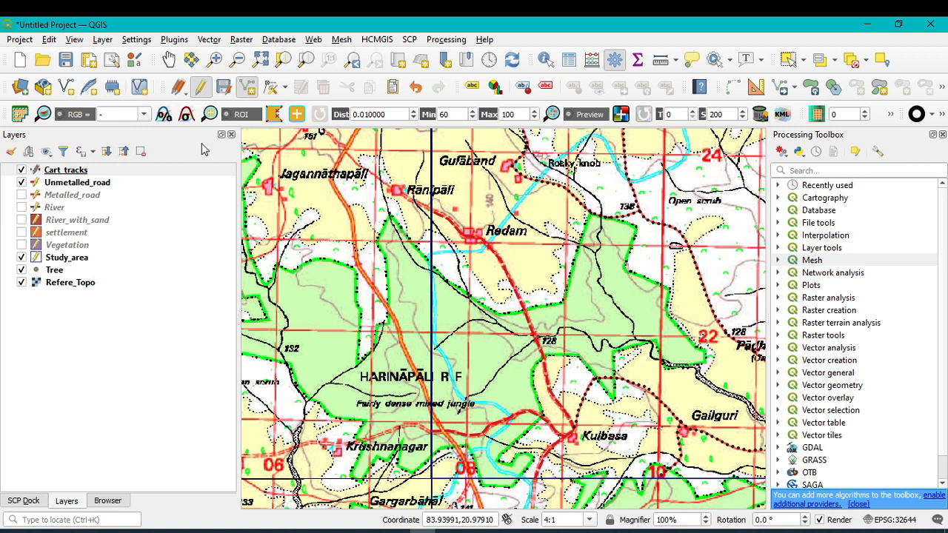
left_click(225, 88)
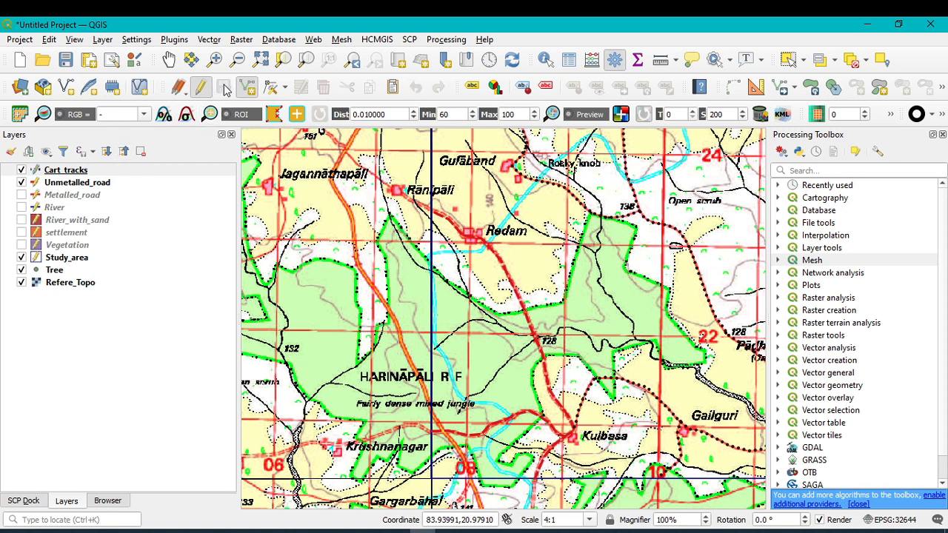
left_click(22, 183)
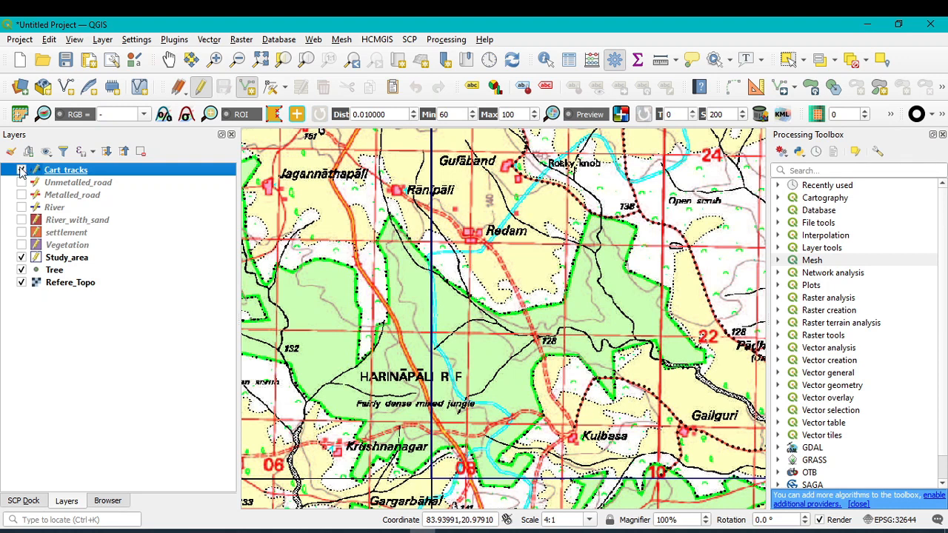
left_click(22, 171)
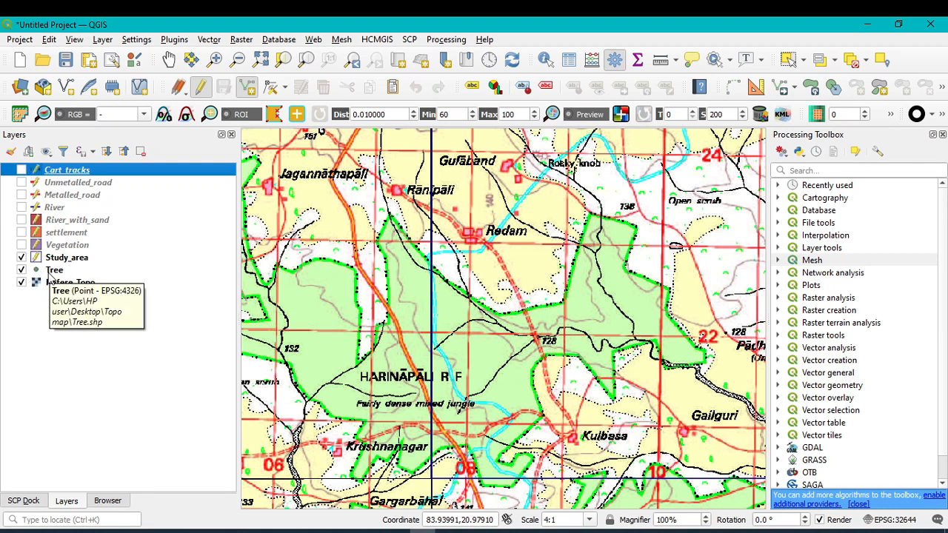
- Make the Tree layer editable and add a point with no id on the tree symbol south of the Gailguri settlement
left_click(49, 274)
left_click(201, 90)
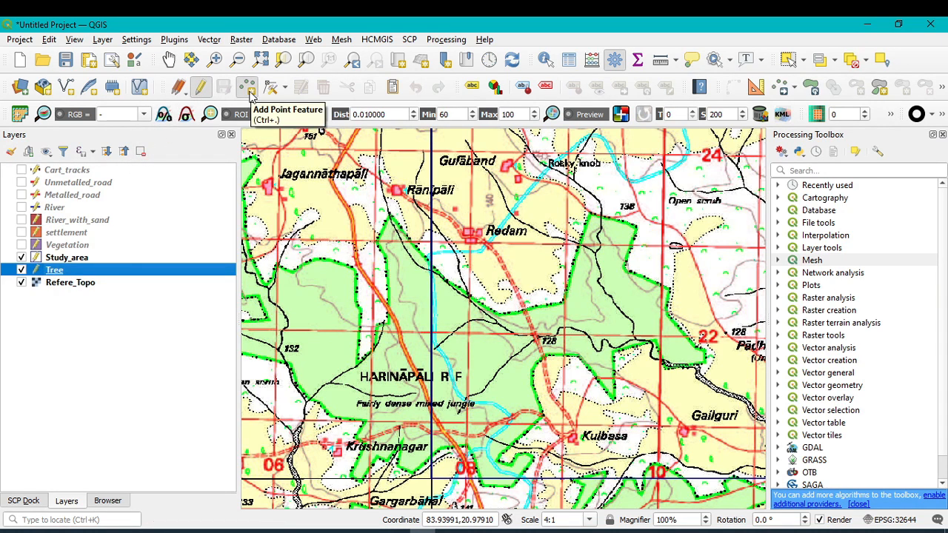
left_click(249, 92)
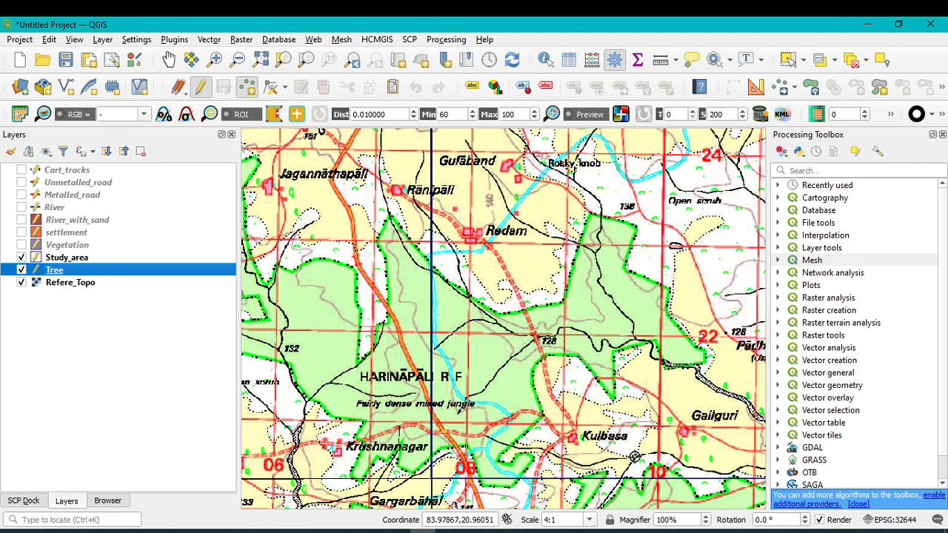
scroll(687, 485, "up", 1)
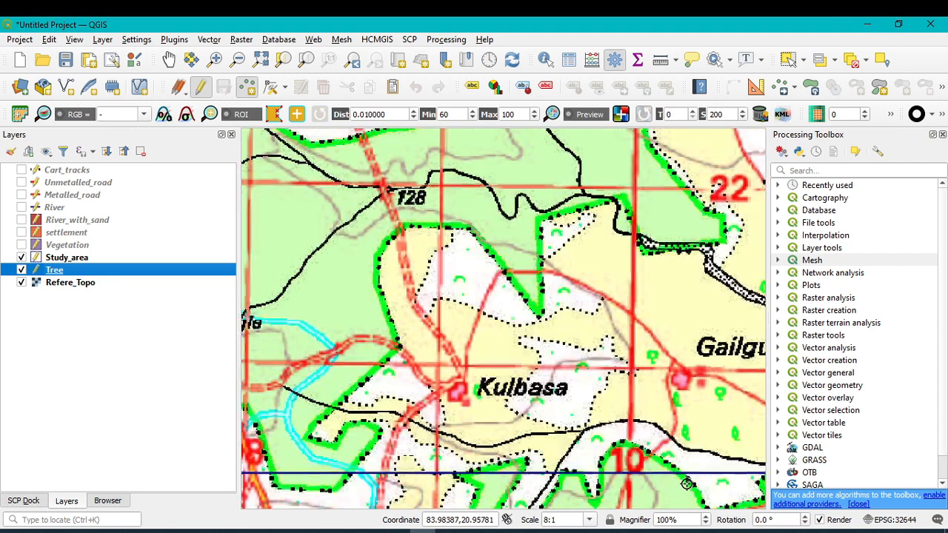
left_click(685, 431)
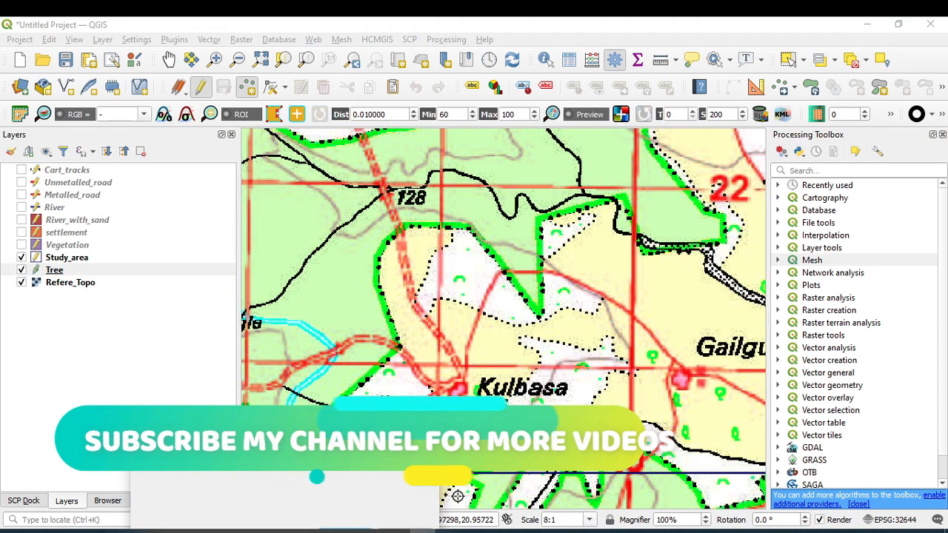
left_click(329, 451)
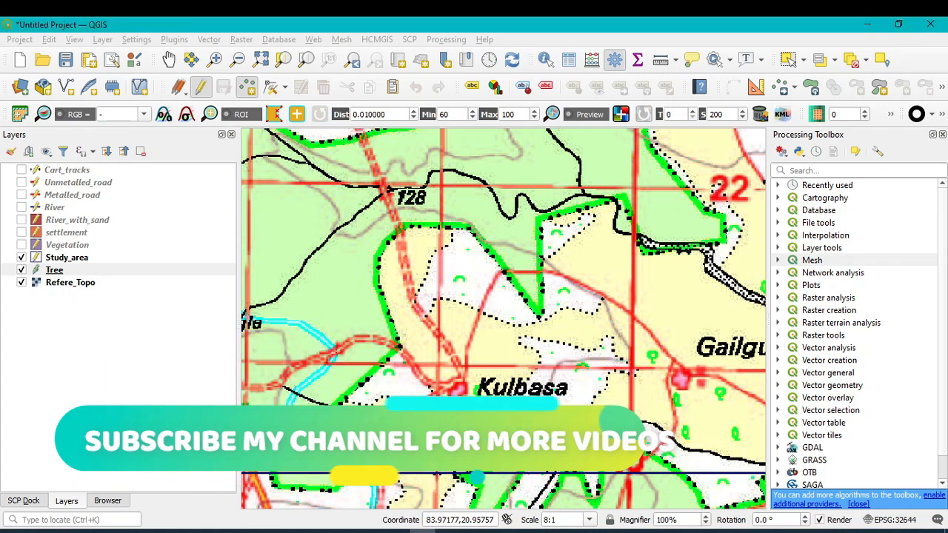
- Add tree points with no id on the four other tree symbols around the Gailguri settlement
left_click(736, 434)
left_click(330, 466)
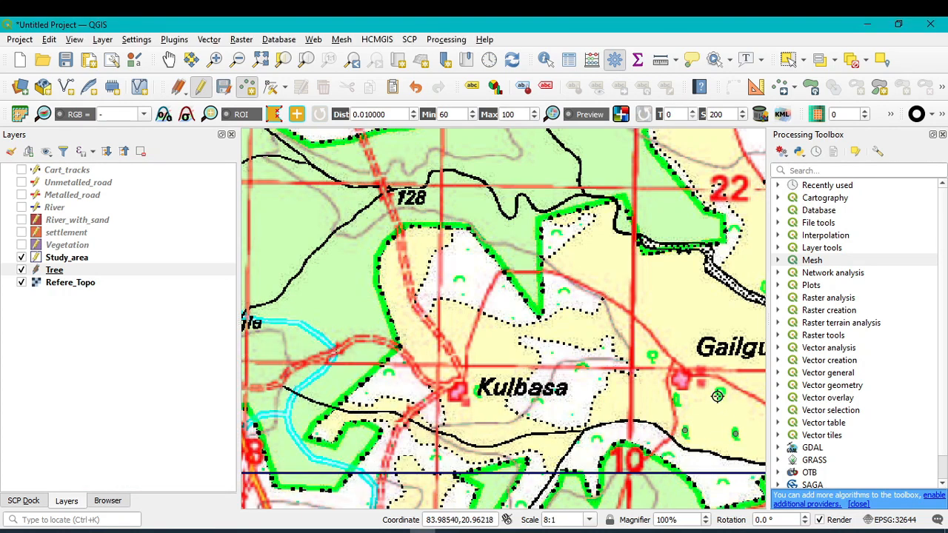
left_click(717, 397)
left_click(340, 493)
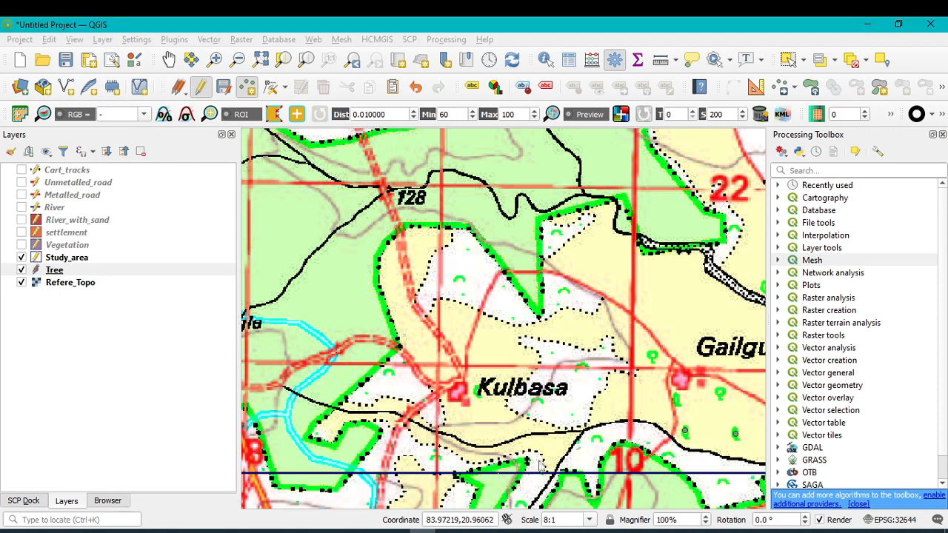
left_click(677, 402)
left_click(326, 511)
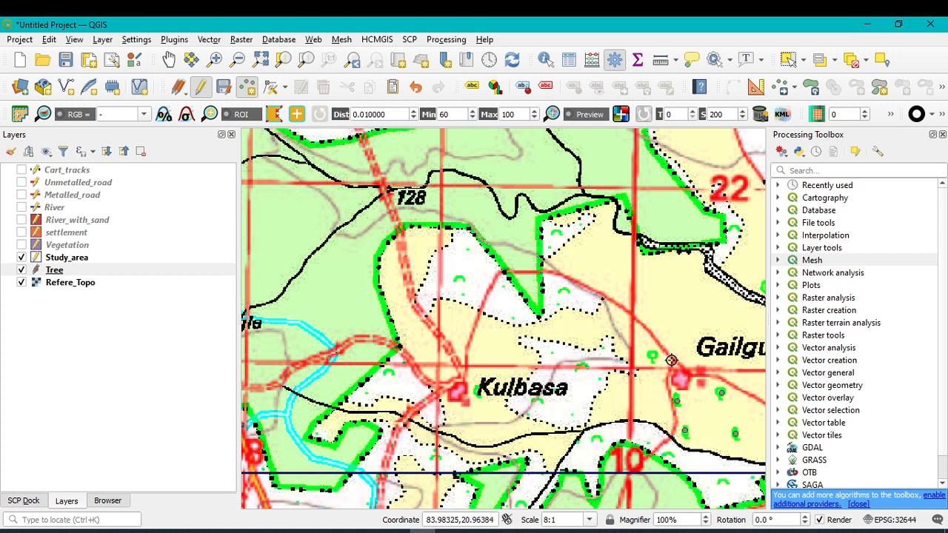
left_click(651, 356)
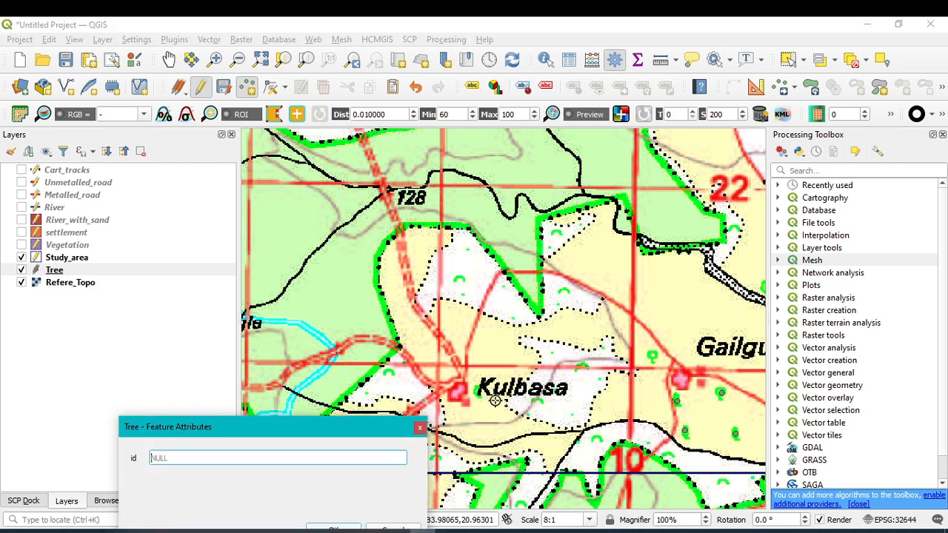
left_click(326, 529)
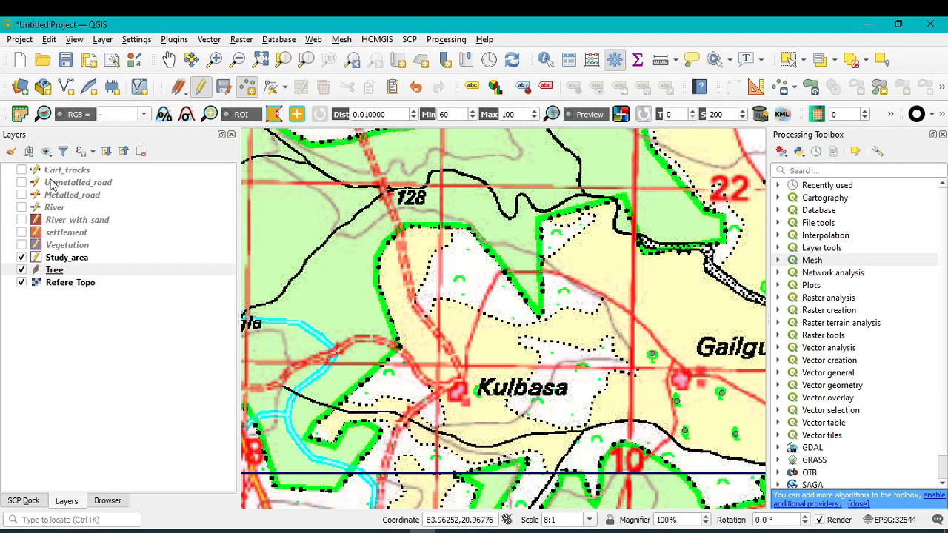
- Look through the Tree layer's marker symbols under All Symbols and the Grayscale group for a suitable tree symbol
left_click(53, 276)
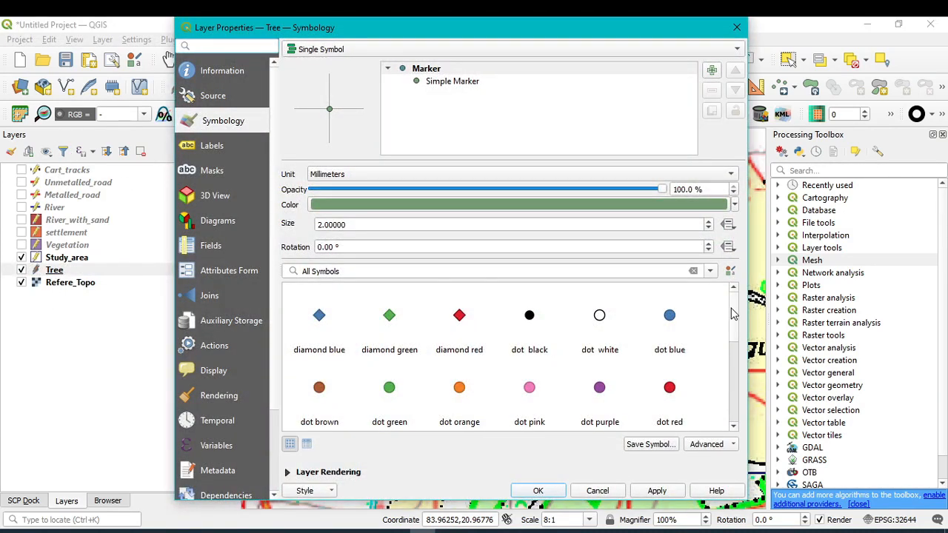
scroll(731, 314, "down", 3)
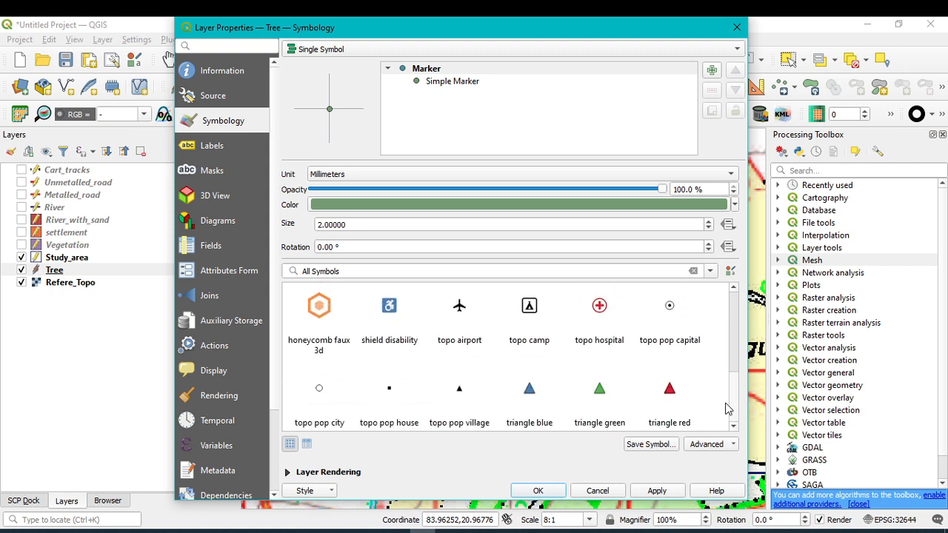
scroll(726, 408, "up", 3)
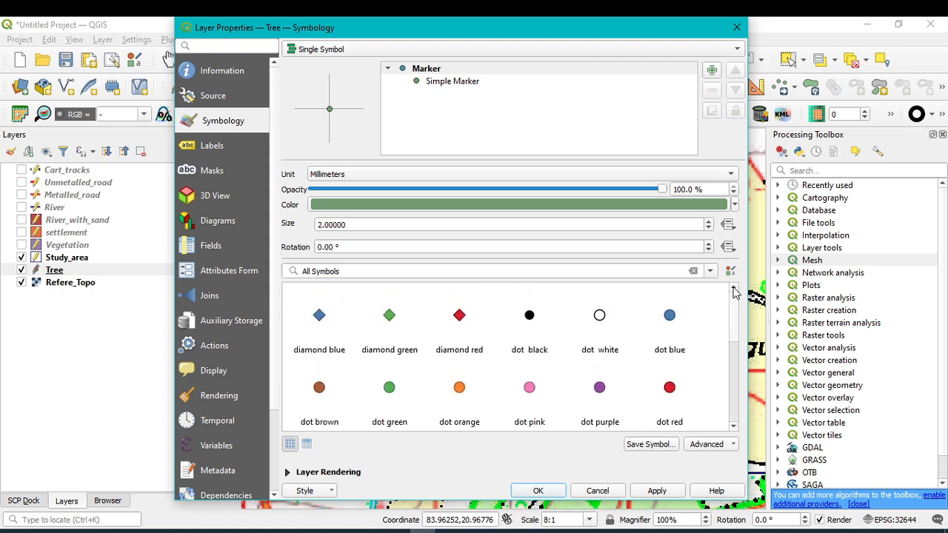
scroll(726, 340, "down", 1)
left_click(711, 272)
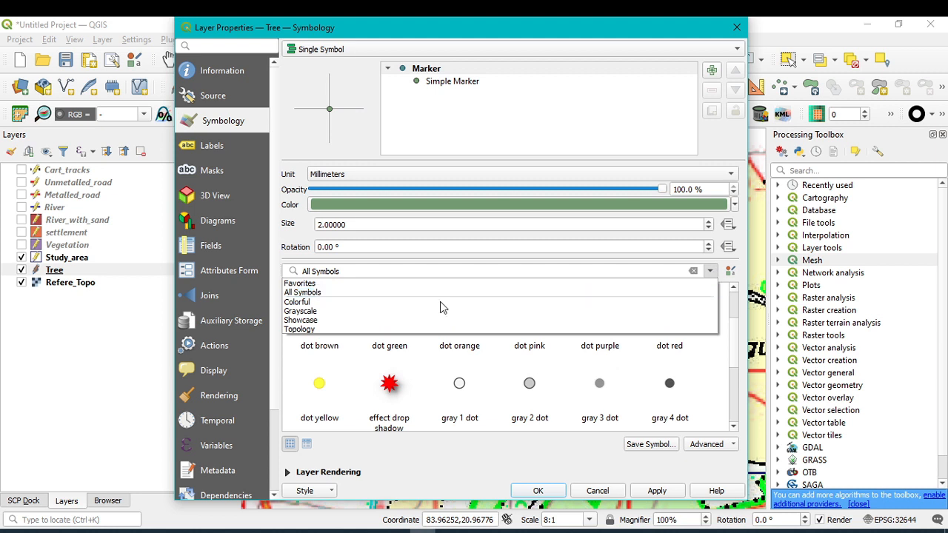
left_click(326, 311)
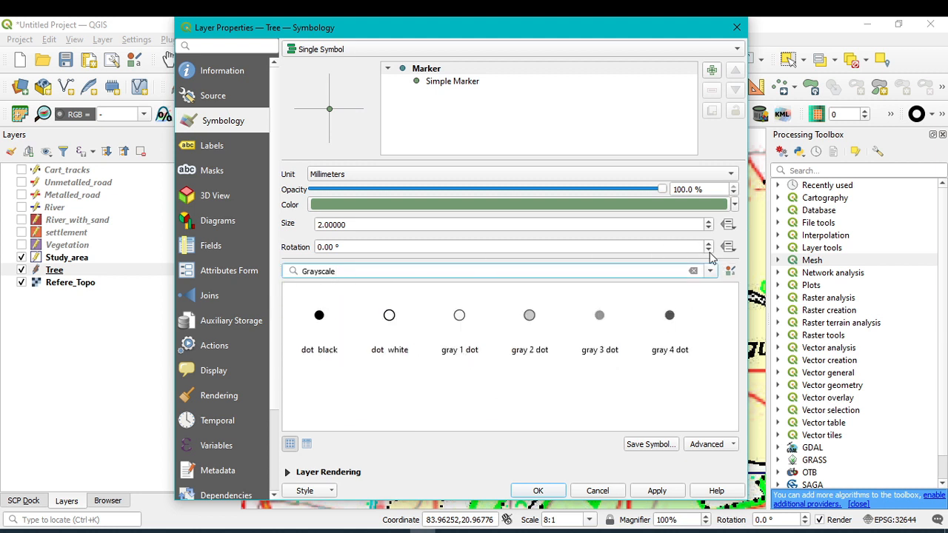
left_click(712, 272)
- Examine the favourite styles in the Style Manager by type, from markers, lines and fills to label settings and legend patch shapes
left_click(730, 272)
left_click(730, 272)
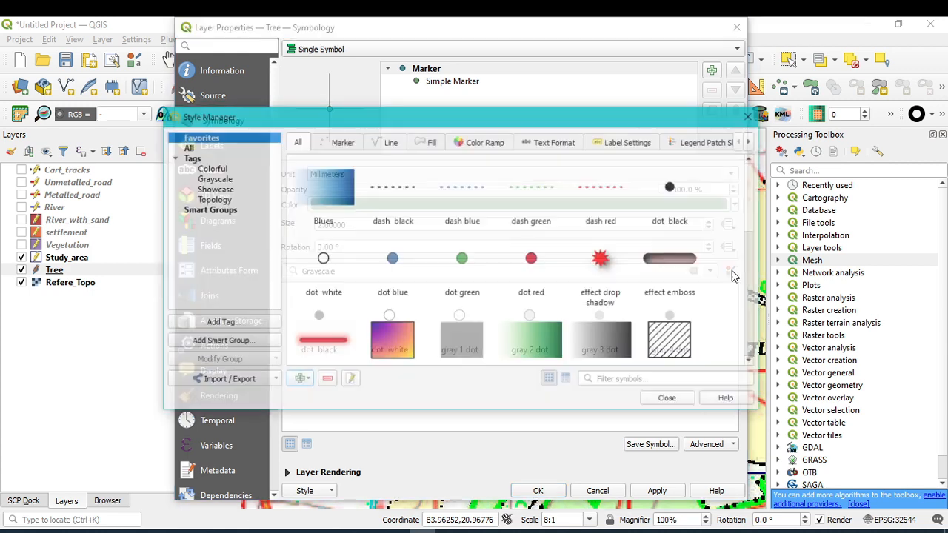
scroll(623, 276, "down", 10)
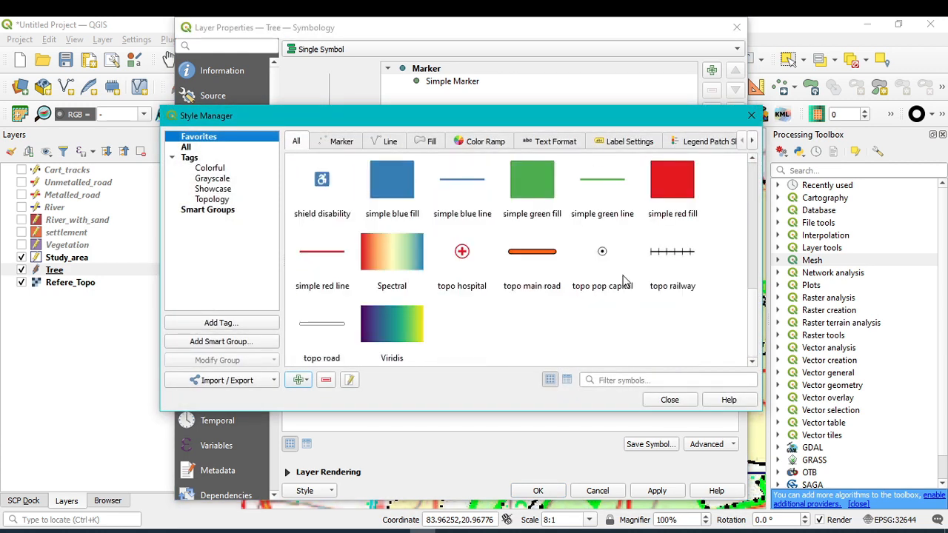
scroll(623, 275, "up", 10)
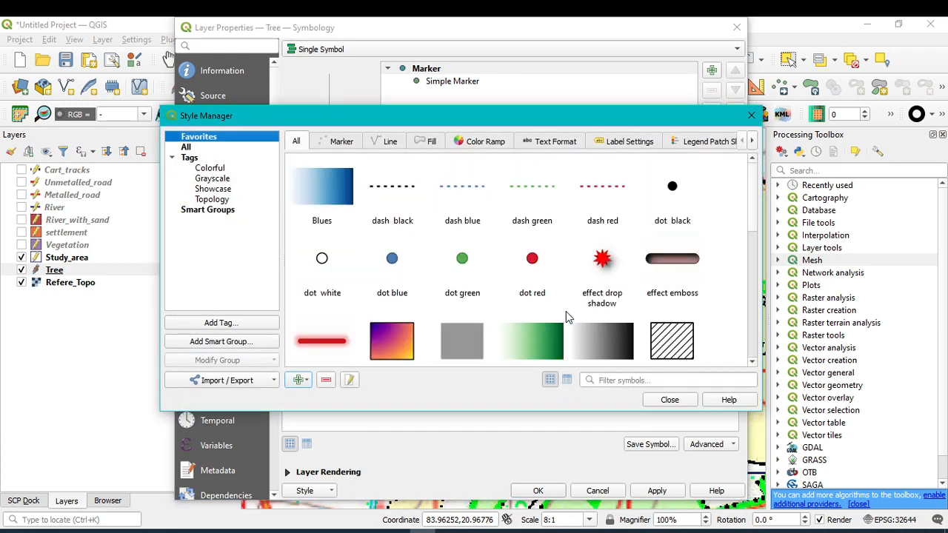
scroll(566, 317, "down", 5)
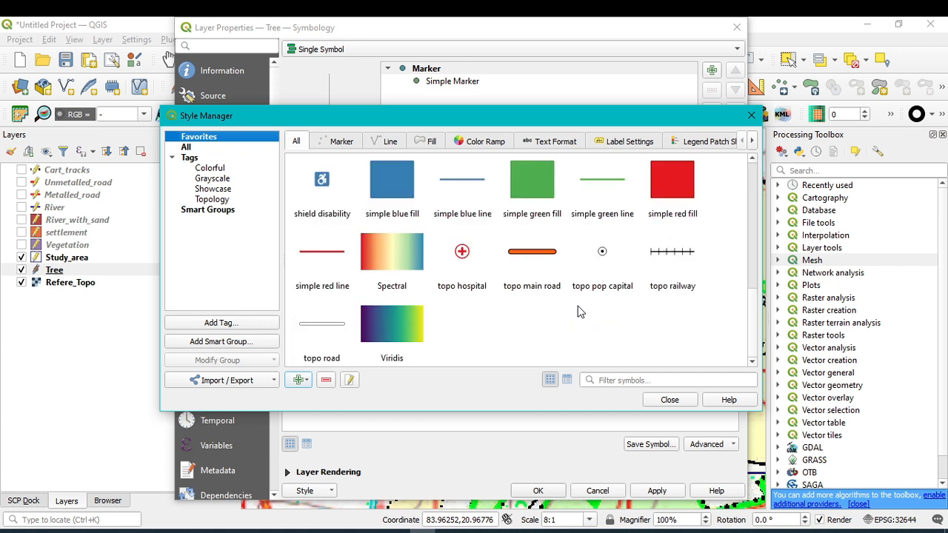
scroll(580, 312, "up", 5)
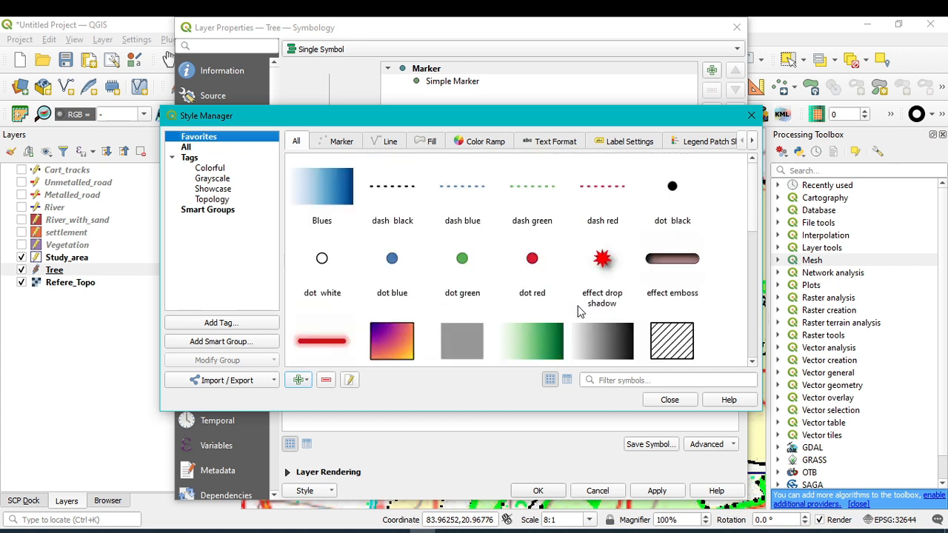
left_click(342, 141)
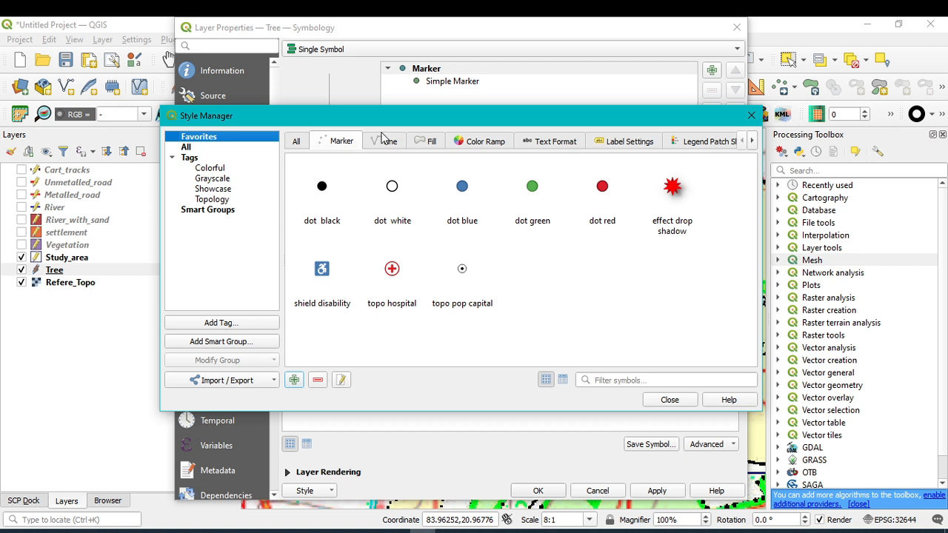
left_click(385, 143)
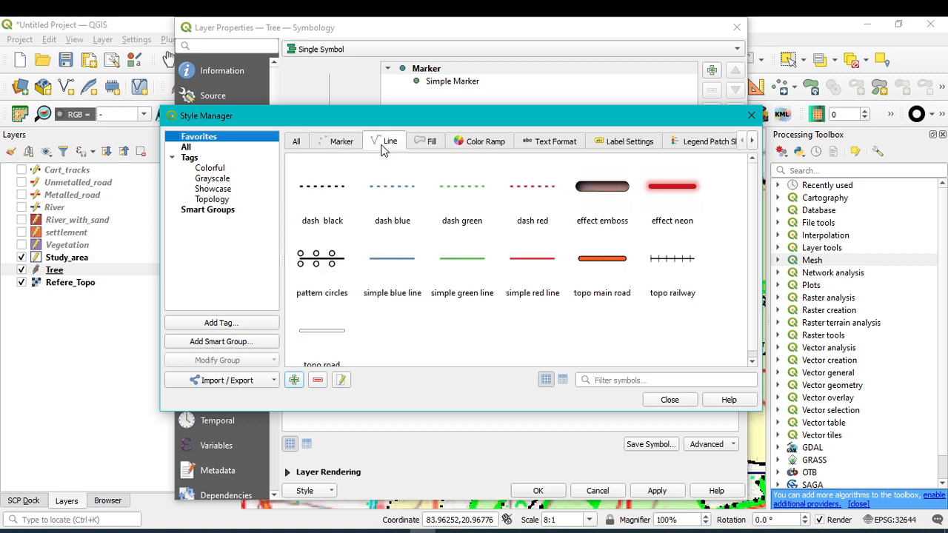
left_click(433, 143)
left_click(482, 141)
left_click(551, 142)
left_click(614, 143)
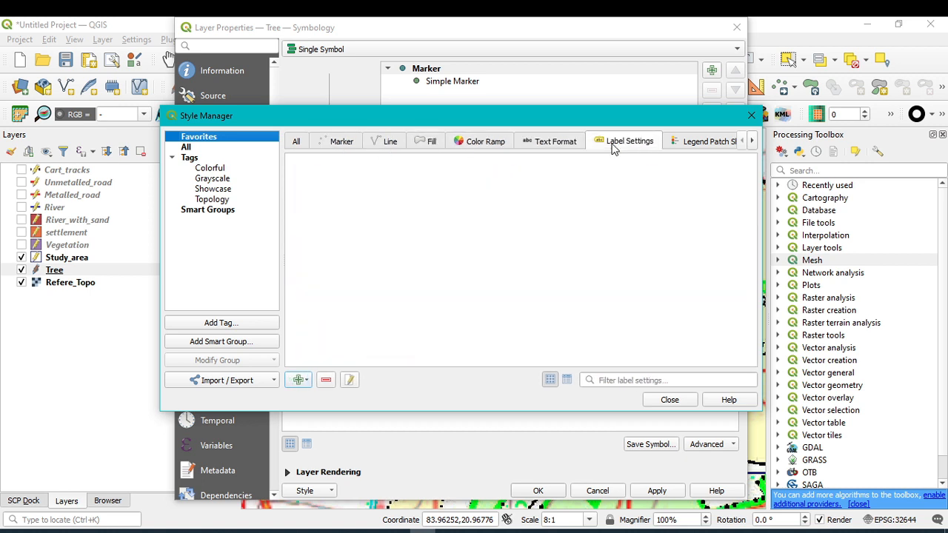
left_click(698, 143)
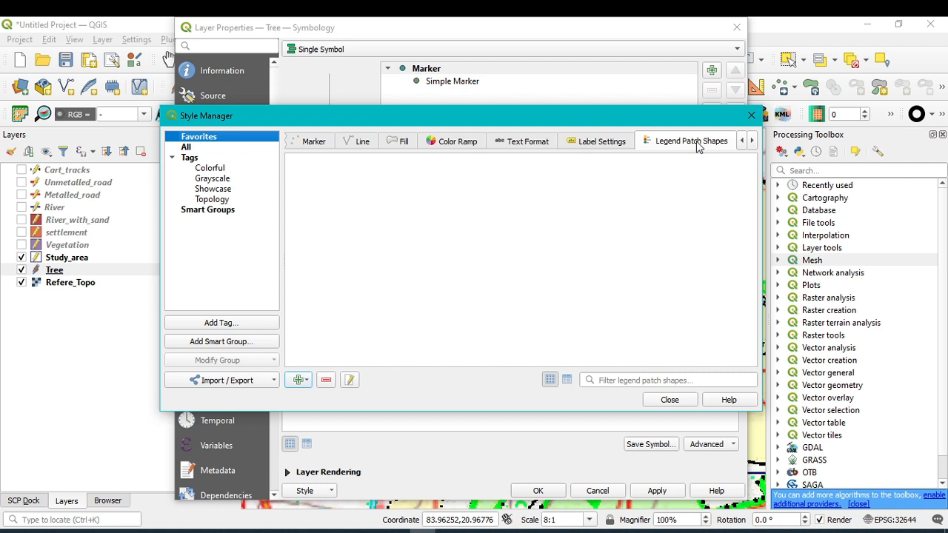
- Examine the Grayscale and tagged marker styles, select triangle green, and close the Style Manager and the Tree layer properties
left_click(326, 145)
left_click(215, 181)
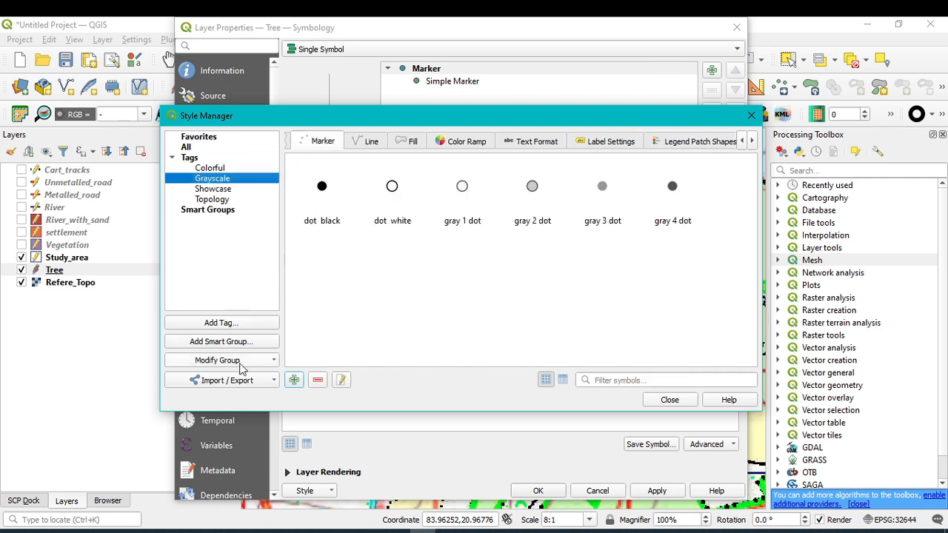
left_click(216, 159)
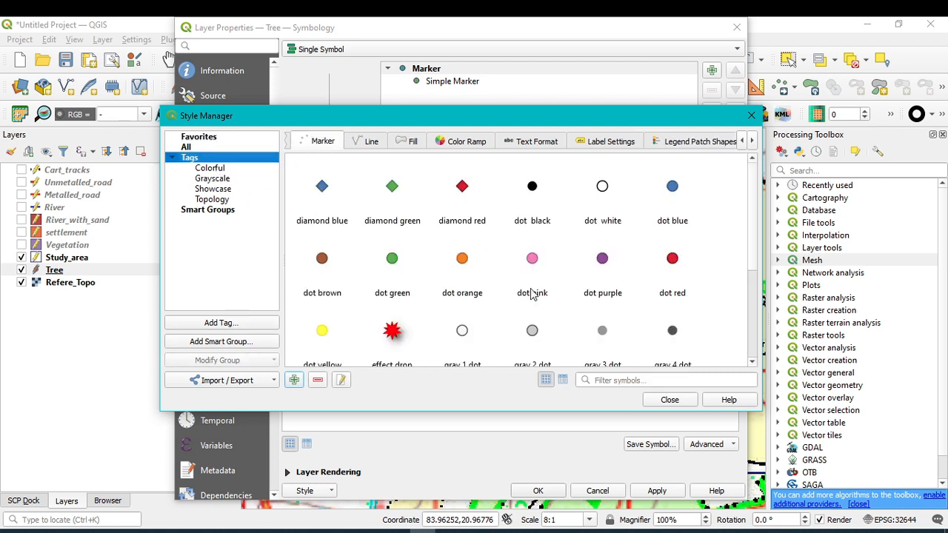
scroll(536, 300, "down", 2)
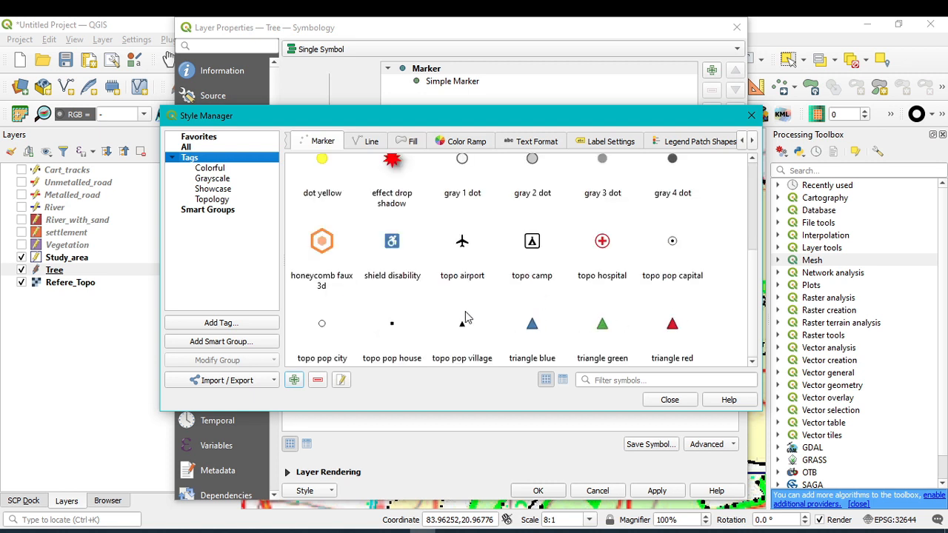
scroll(463, 314, "up", 2)
scroll(531, 308, "down", 2)
left_click(601, 326)
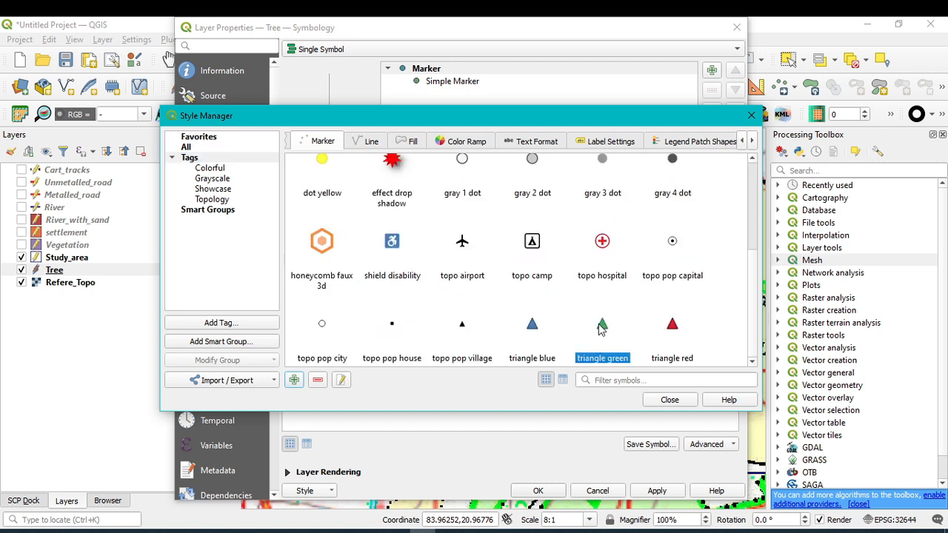
left_click(662, 406)
left_click(530, 491)
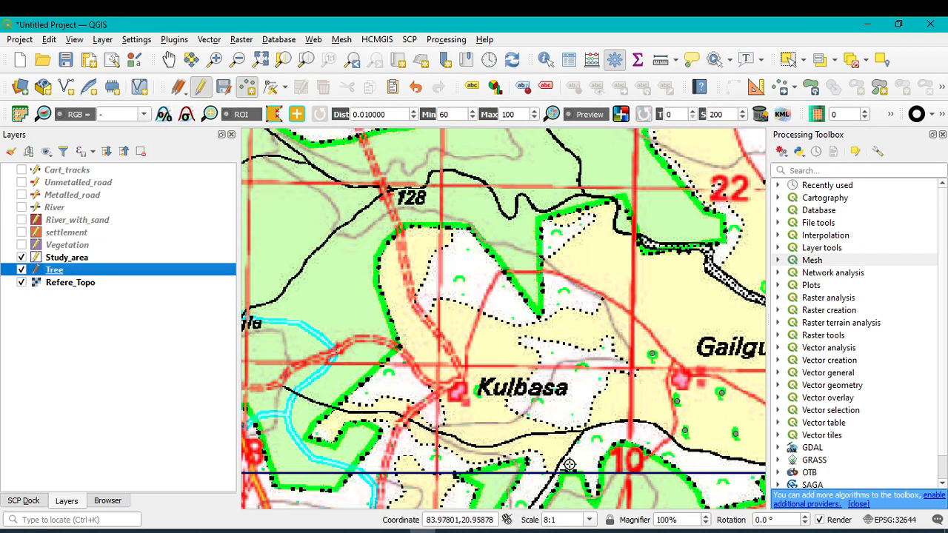
- Add tree points with no id on the four tree symbols along the sandy stream north-east and east of Gailguri
left_click(169, 59)
left_click_drag(620, 398, 255, 380)
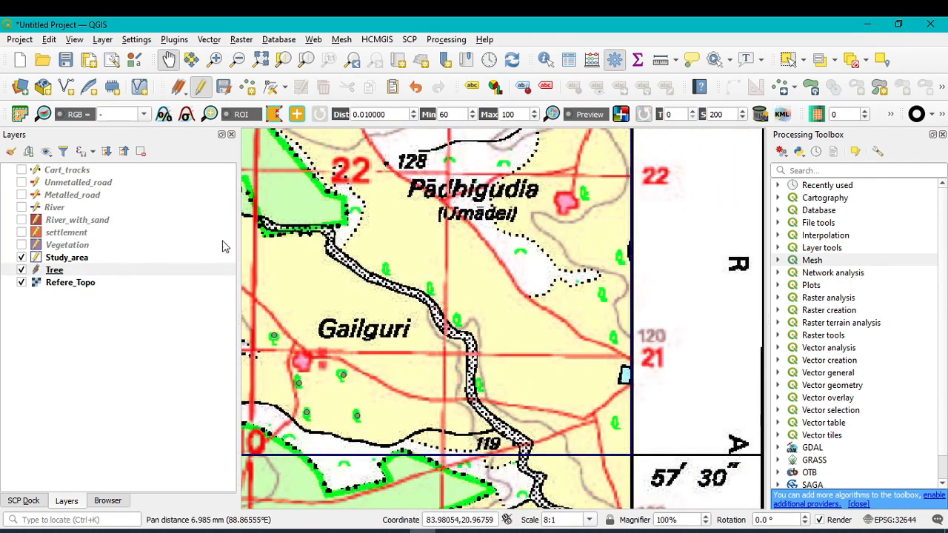
left_click(247, 87)
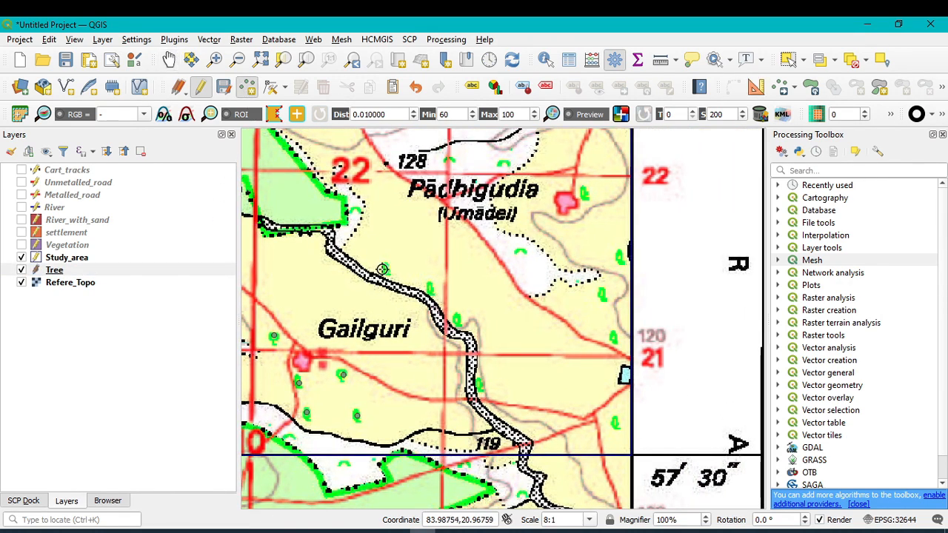
left_click(382, 269)
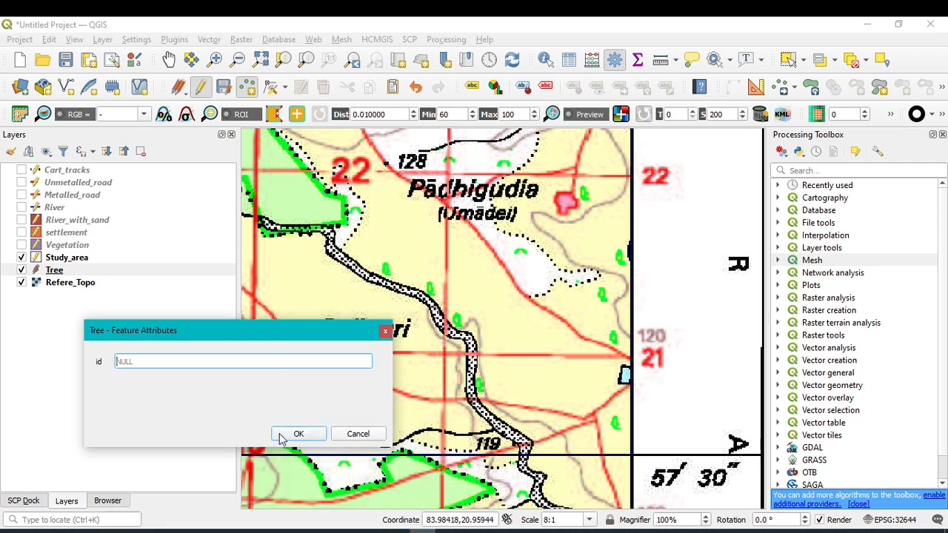
left_click(296, 434)
left_click(430, 286)
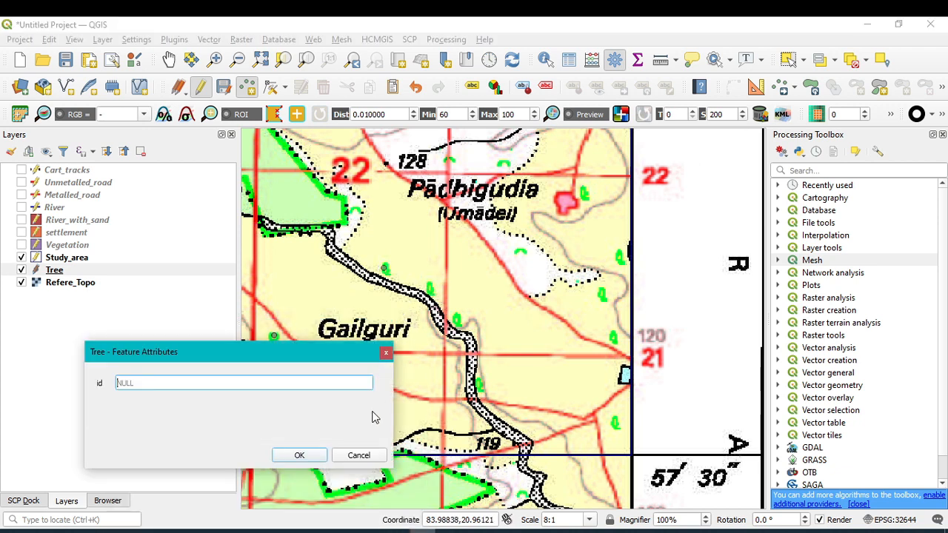
left_click(299, 456)
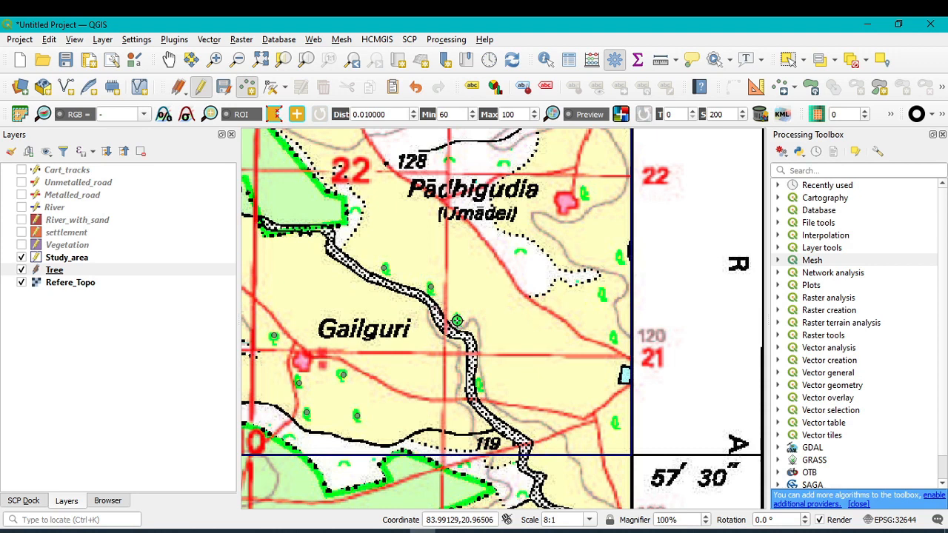
left_click(457, 320)
left_click(312, 478)
left_click(480, 384)
left_click(311, 498)
- Add tree points with no id beside the Pādhigudia settlement and on the four tree symbols along the study area's eastern boundary
left_click(583, 195)
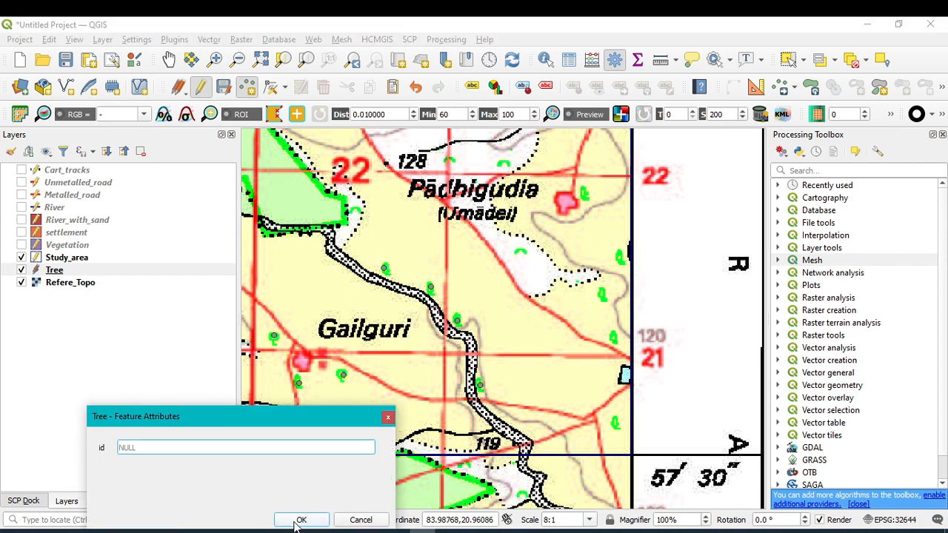
left_click(300, 521)
left_click(619, 258)
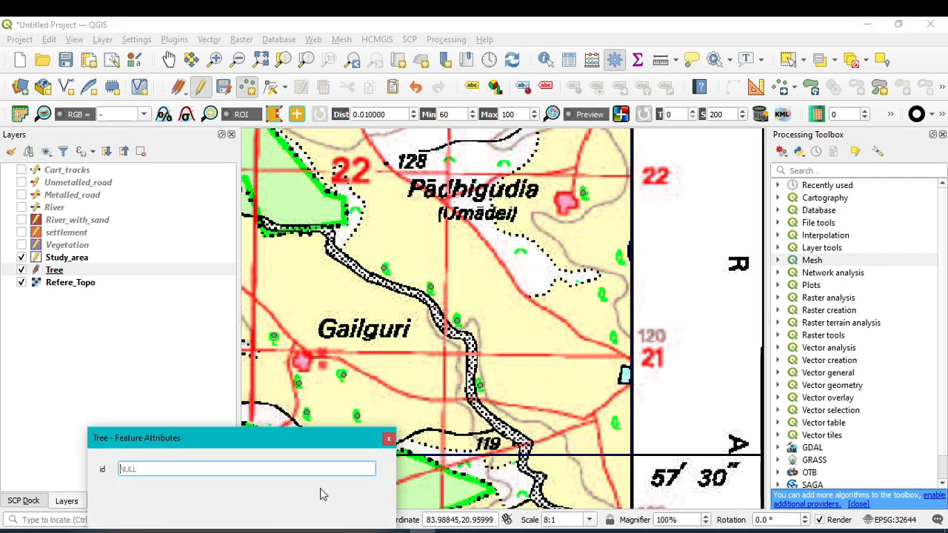
left_click_drag(311, 451, 333, 268)
left_click(328, 423)
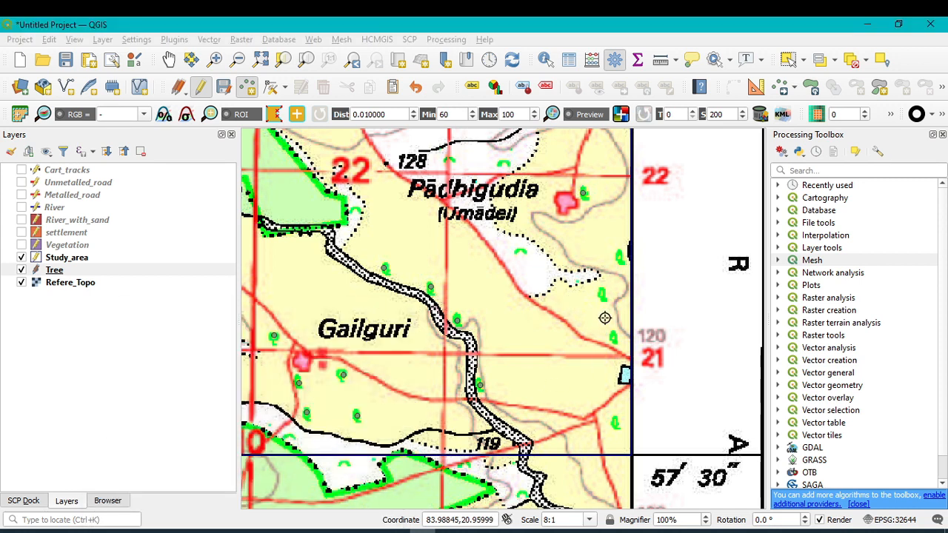
left_click(600, 298)
left_click(328, 442)
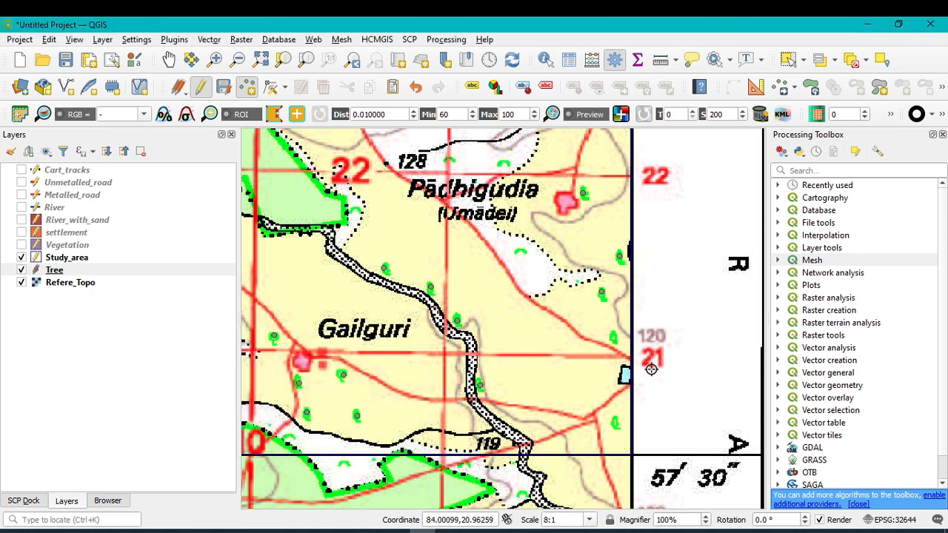
left_click(616, 340)
left_click(330, 461)
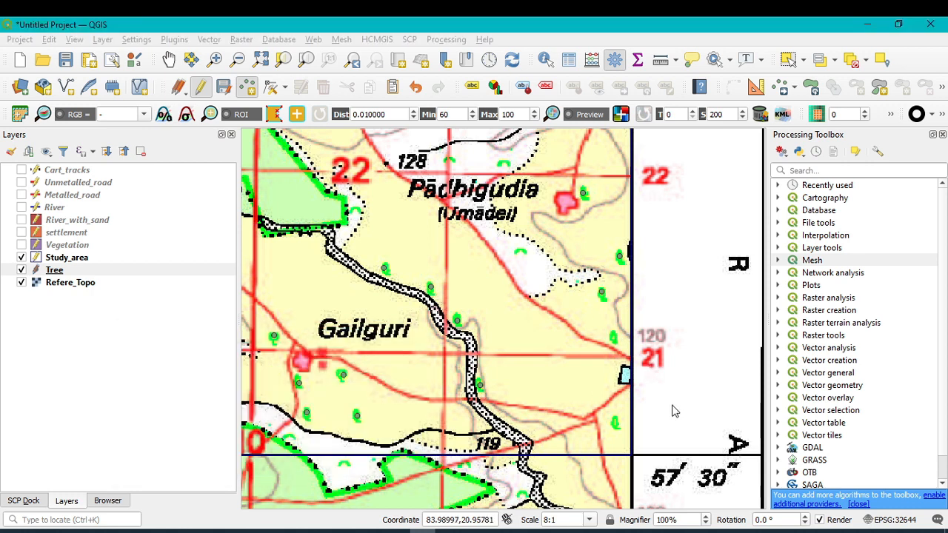
left_click(616, 424)
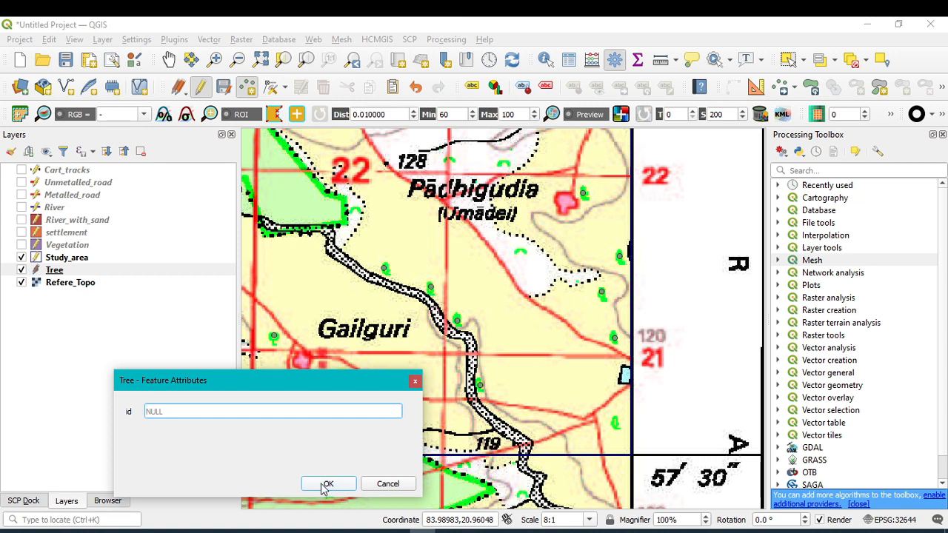
left_click(329, 482)
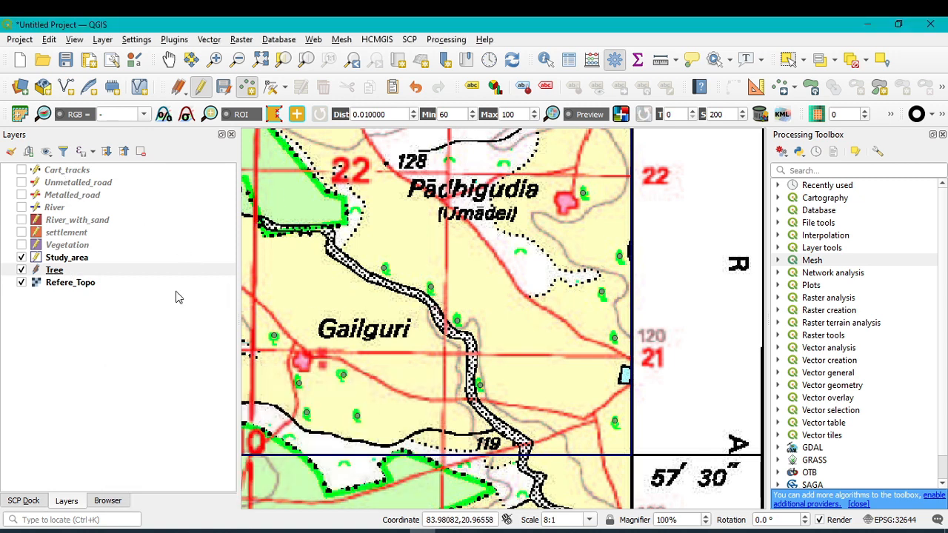
- Style the Tree layer's points with the effect drop shadow marker from the Favorites symbols
left_click(60, 274)
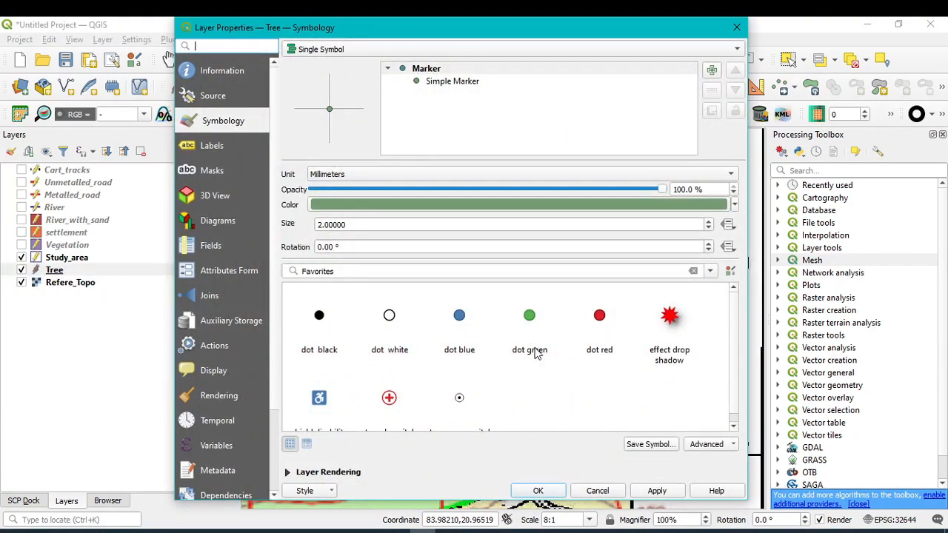
scroll(652, 378, "down", 1)
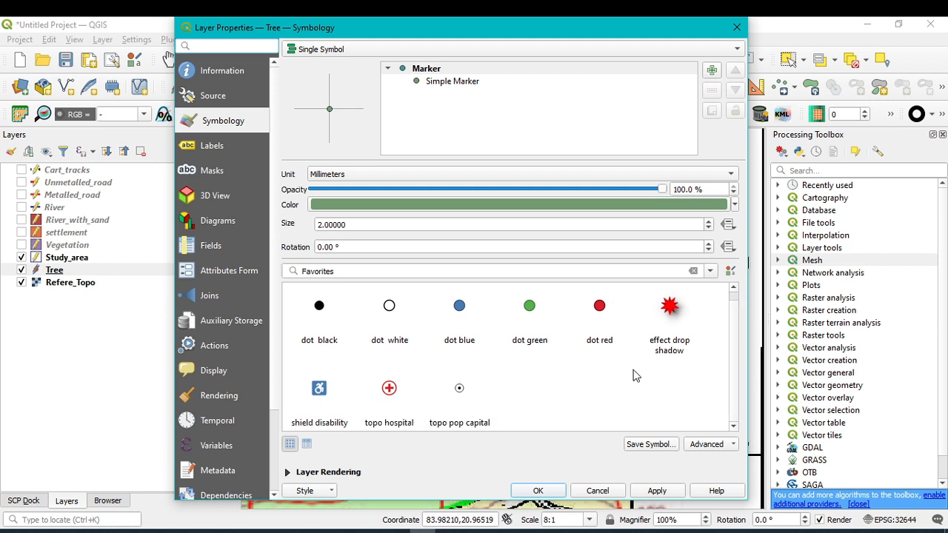
left_click(671, 308)
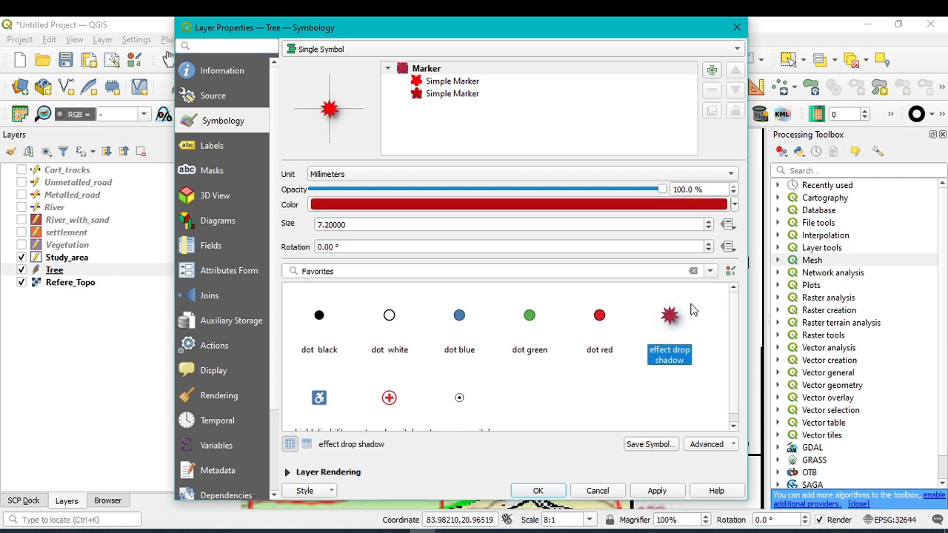
left_click(657, 492)
left_click(538, 492)
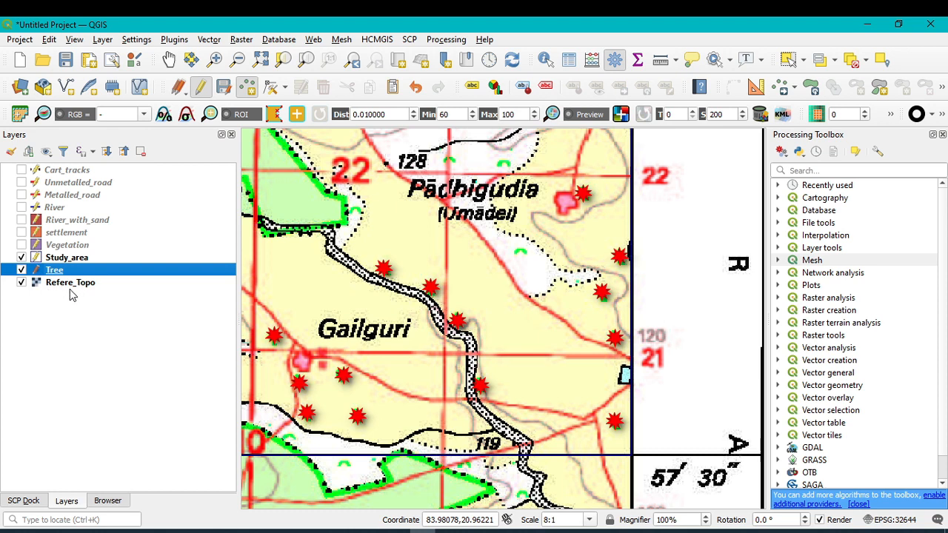
- Hide the Refere_Topo and Tree layers and fit the map view to the Study_area layer
left_click(21, 283)
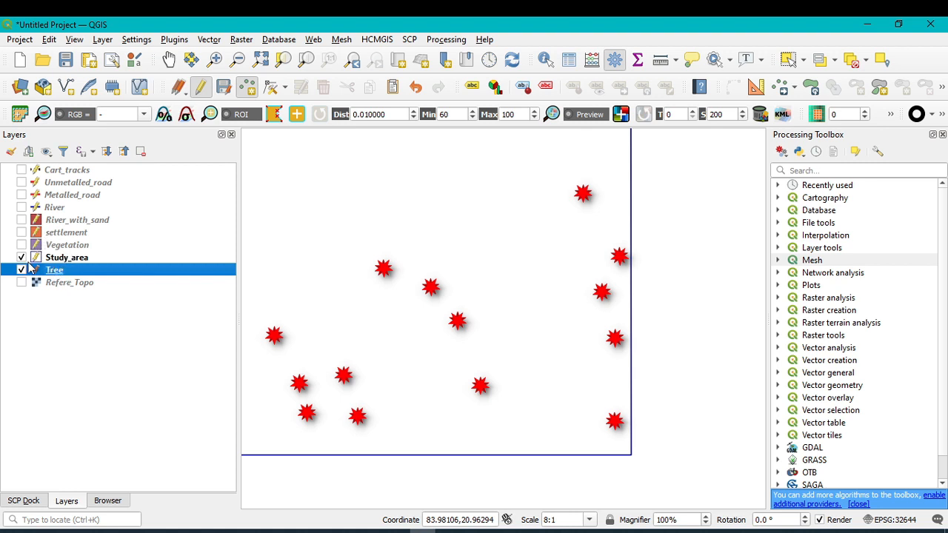
left_click(55, 261)
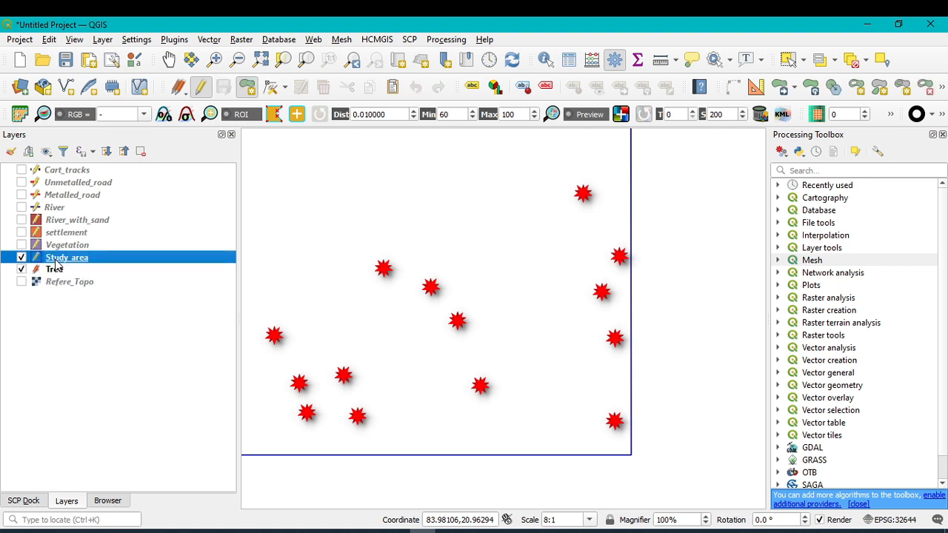
right_click(56, 261)
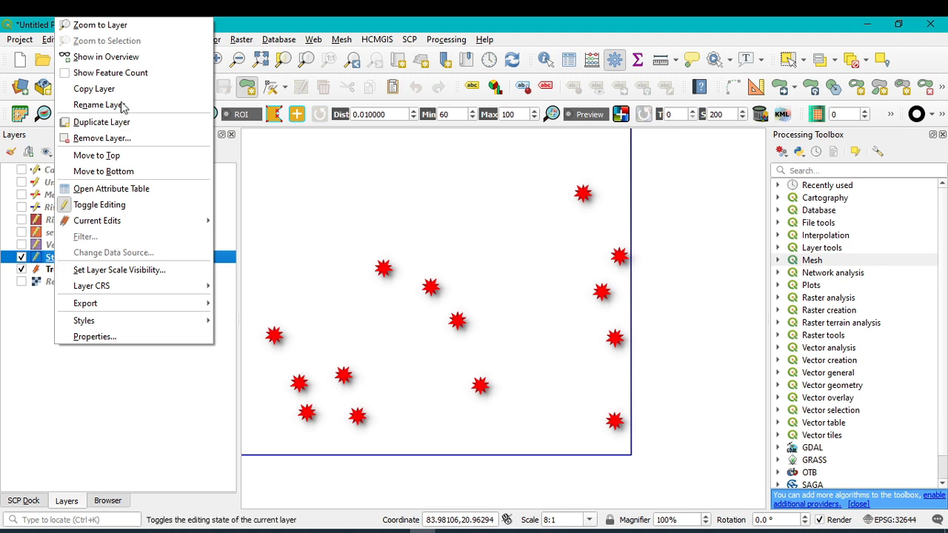
left_click(117, 23)
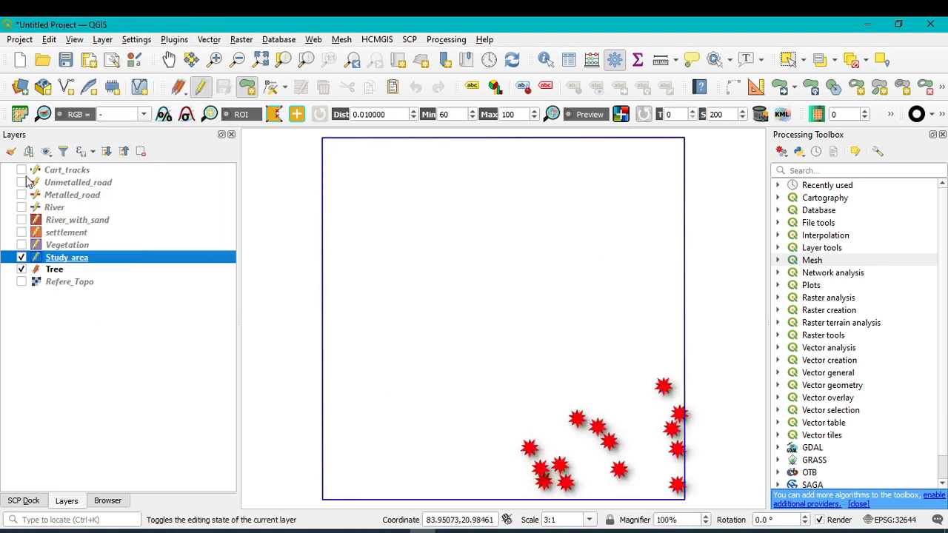
left_click(22, 270)
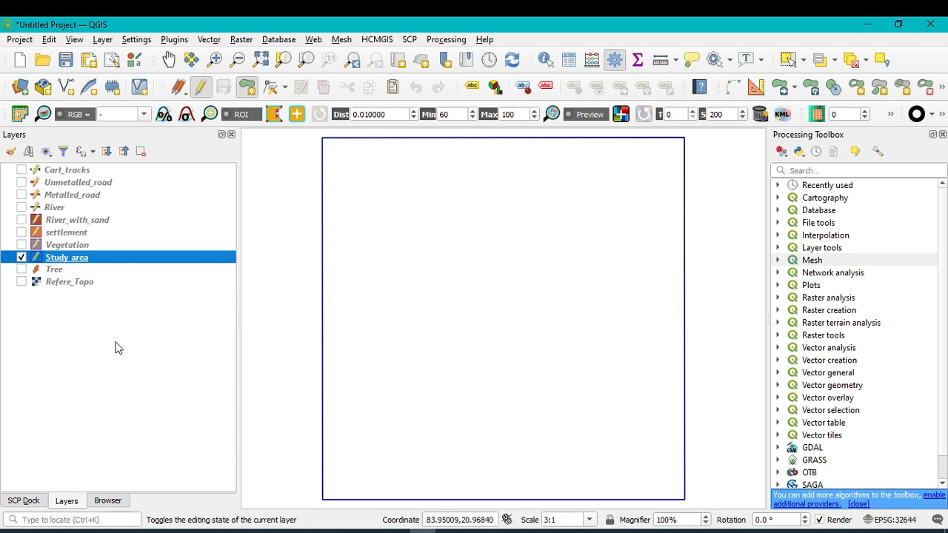
- Show the Vegetation layer and set its simple fill color to light green
left_click(21, 245)
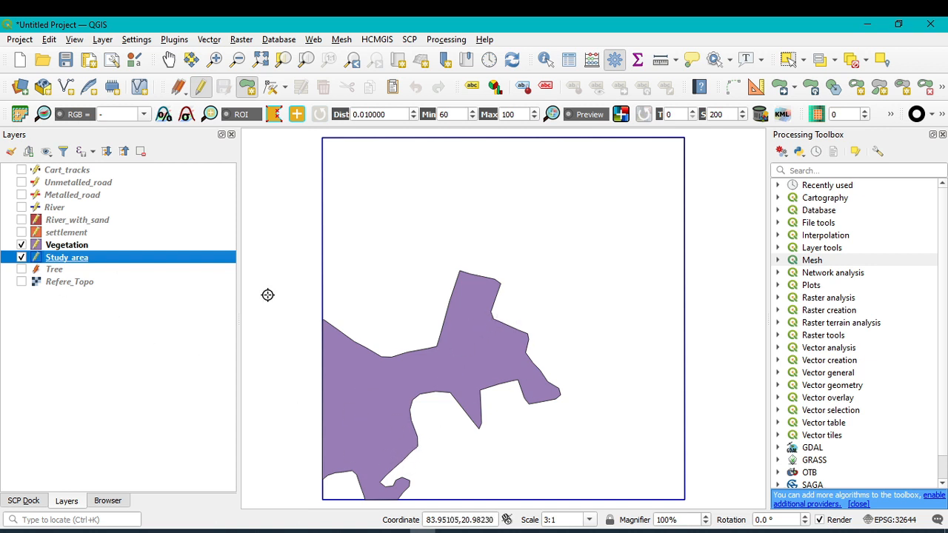
left_click(63, 249)
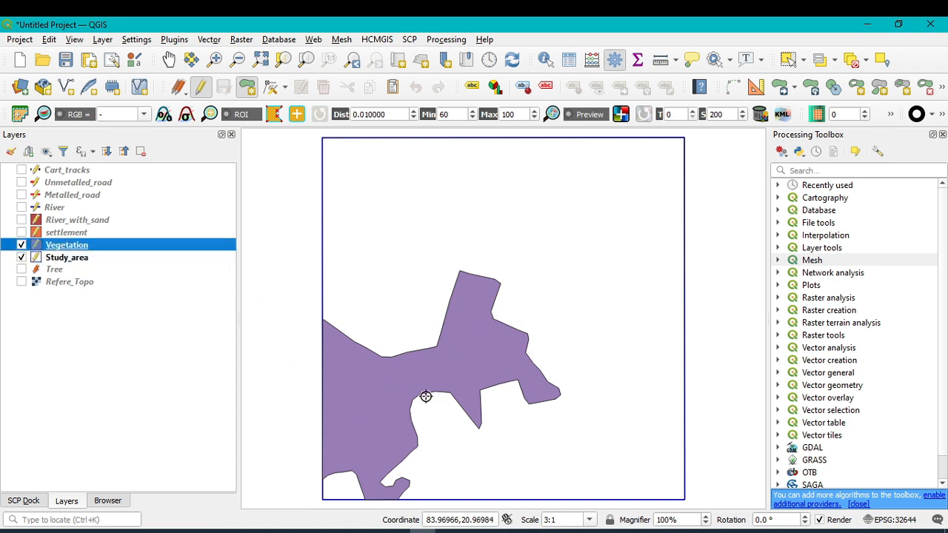
right_click(82, 249)
left_click(112, 335)
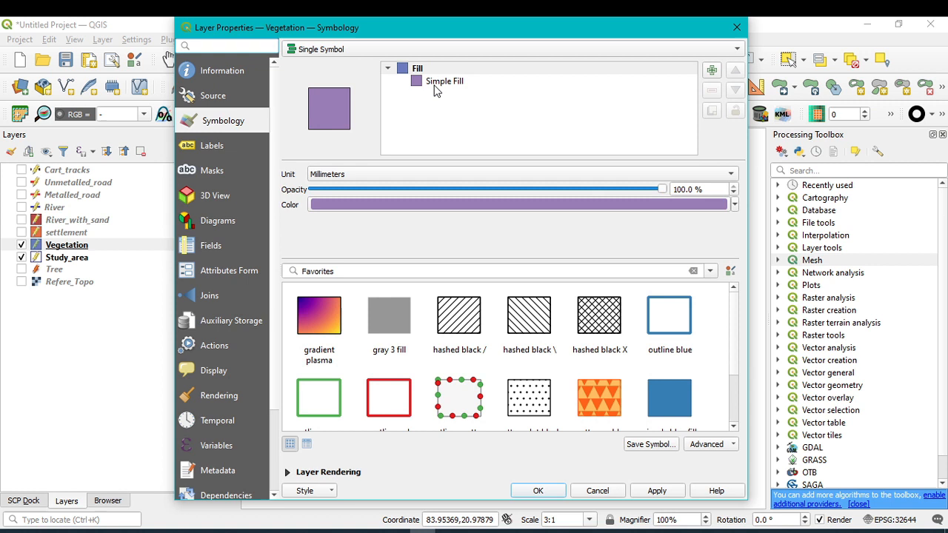
left_click(443, 81)
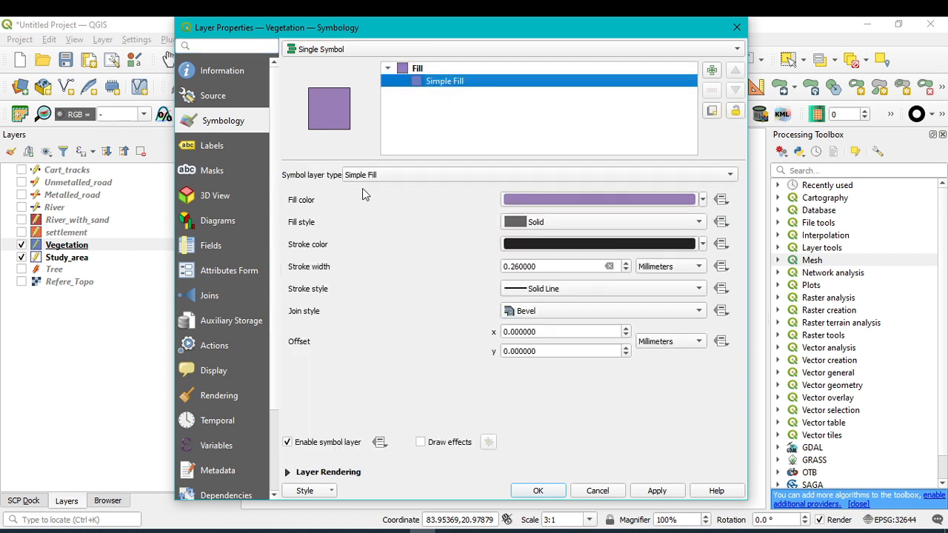
left_click(702, 200)
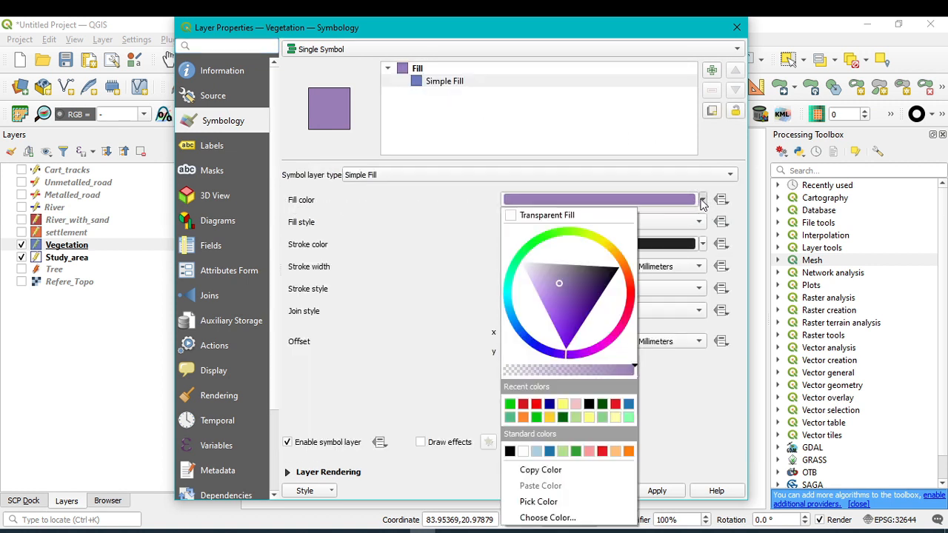
left_click(545, 247)
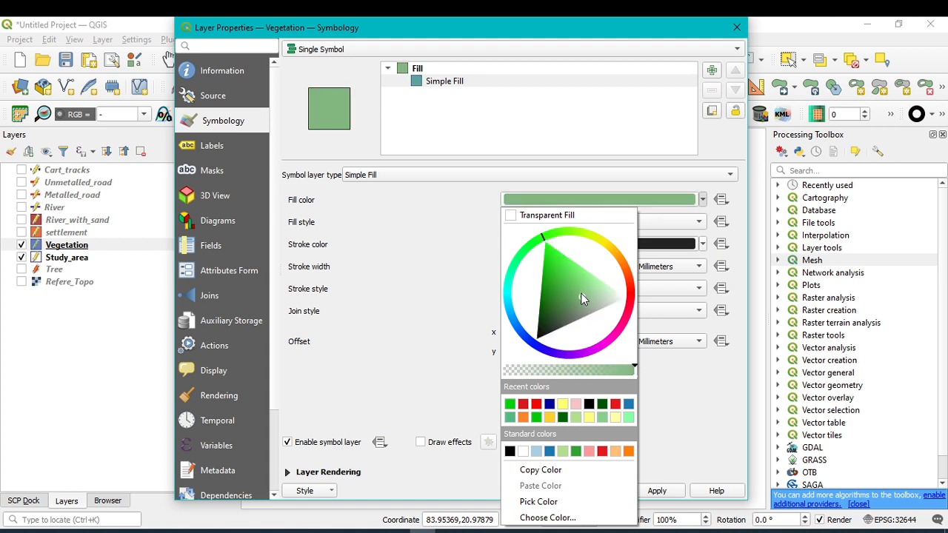
left_click(584, 277)
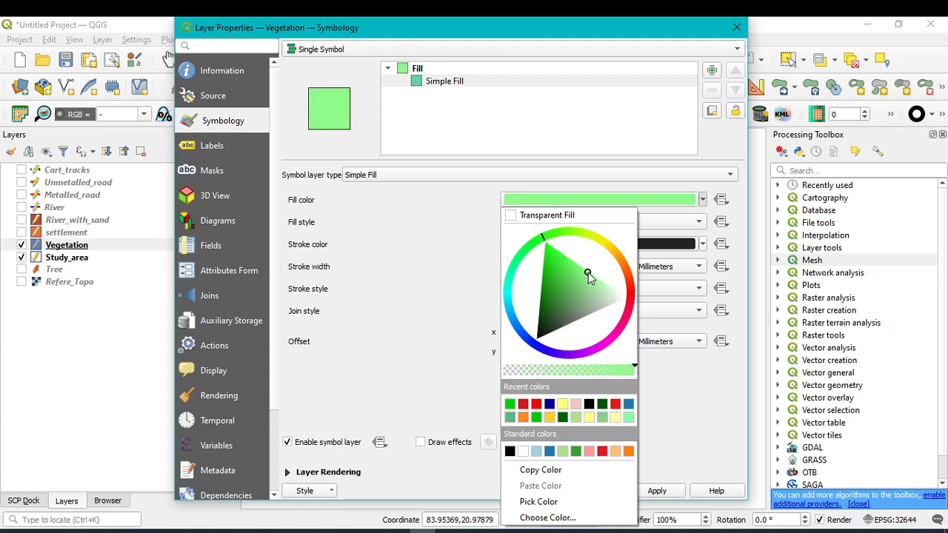
left_click_drag(588, 272, 593, 280)
left_click(693, 428)
left_click(539, 491)
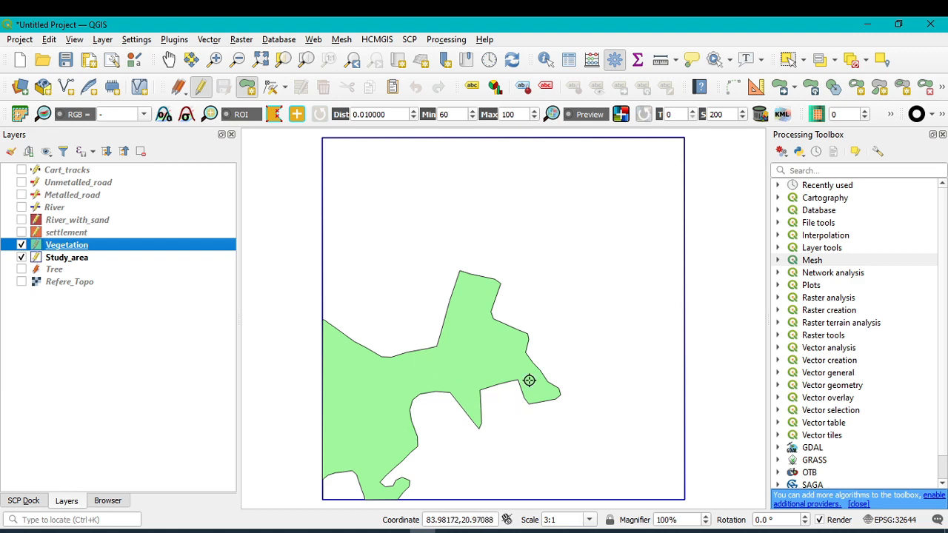
- Give the Vegetation polygons a dark green Dot Line stroke 0.46 mm wide
double_click(68, 249)
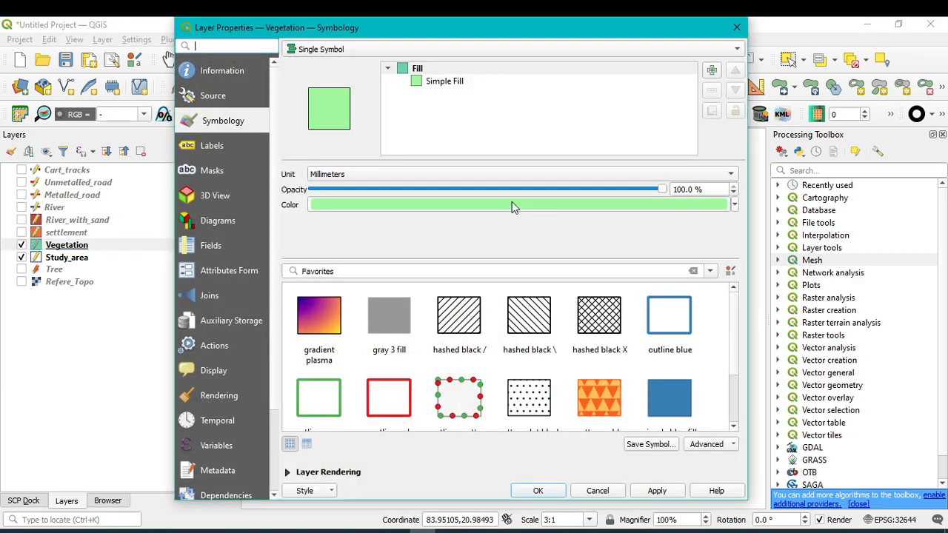
left_click(445, 83)
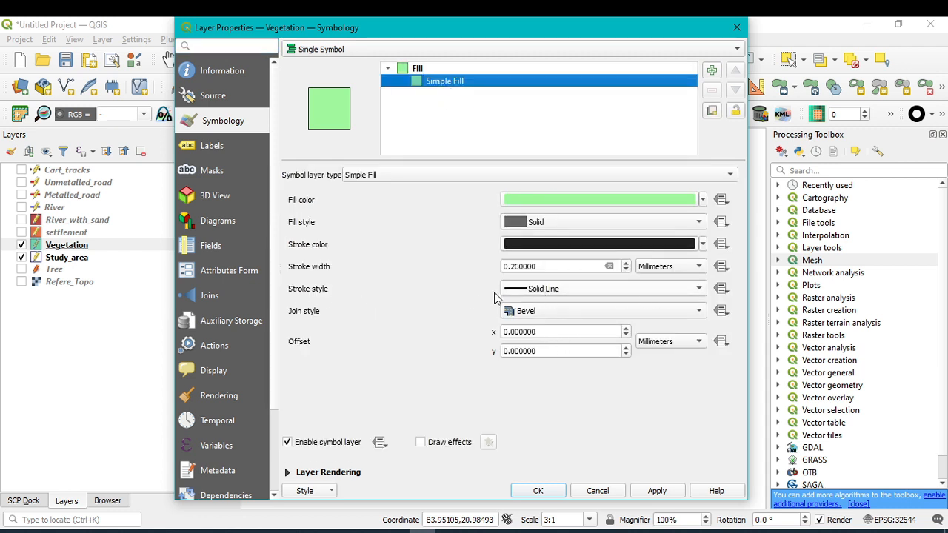
left_click(700, 289)
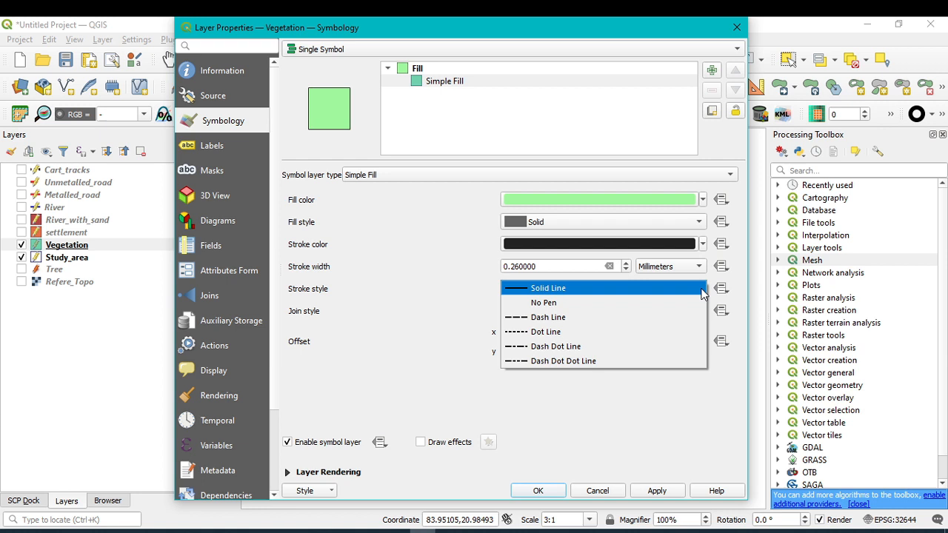
left_click(549, 331)
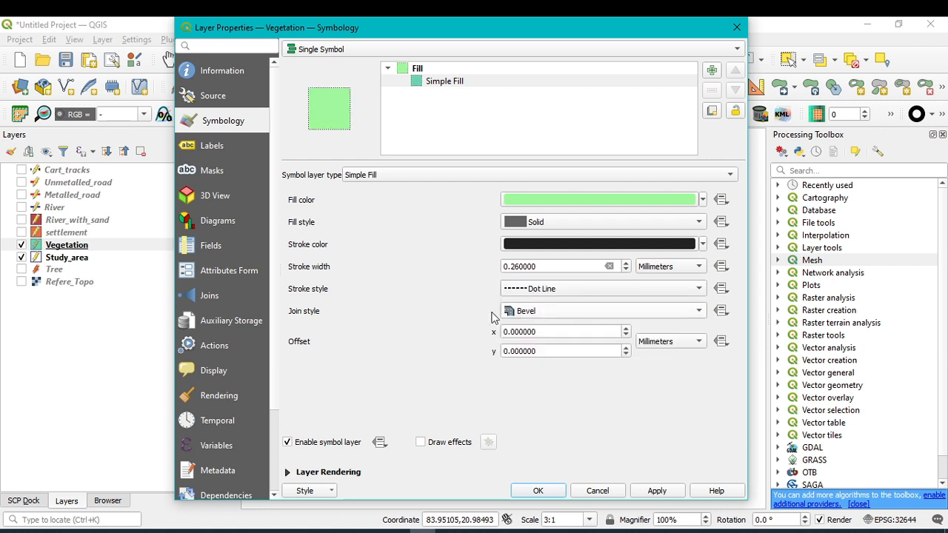
left_click(704, 244)
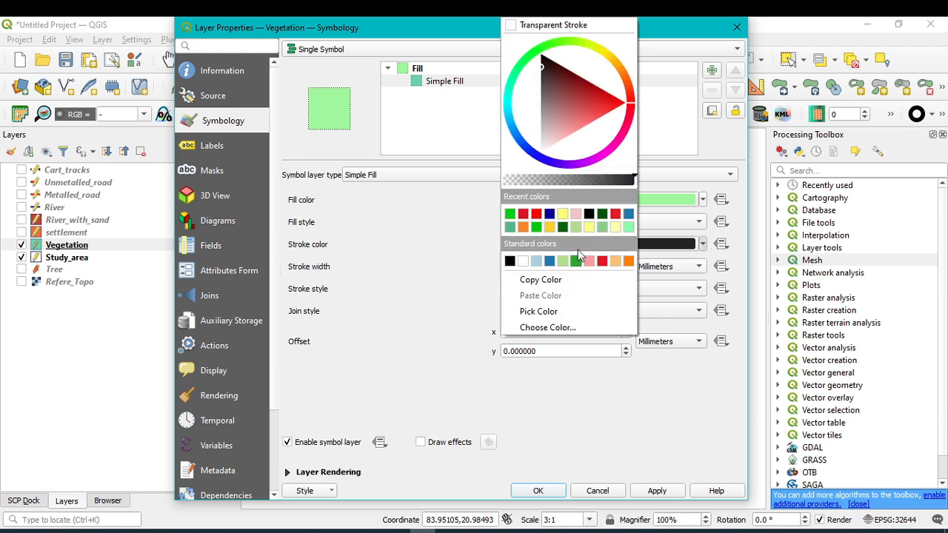
left_click(563, 227)
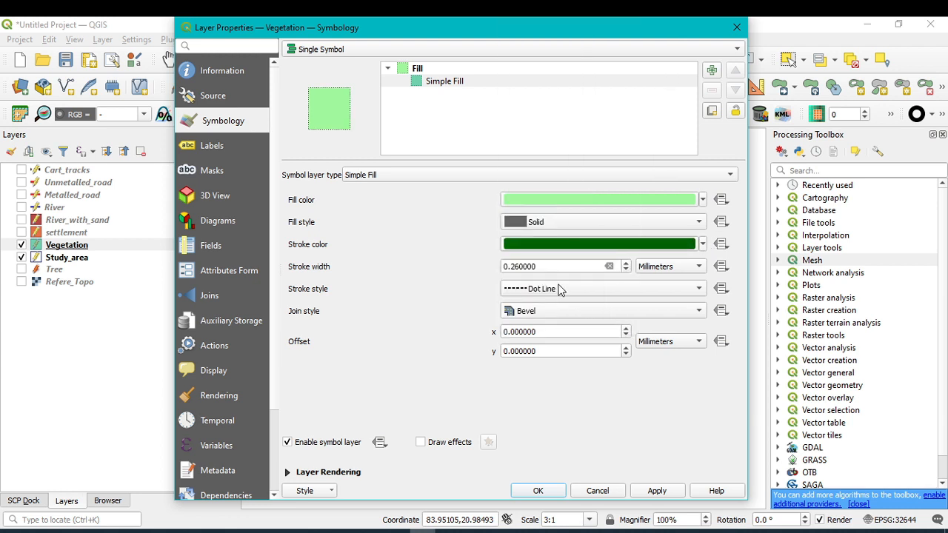
left_click(626, 263)
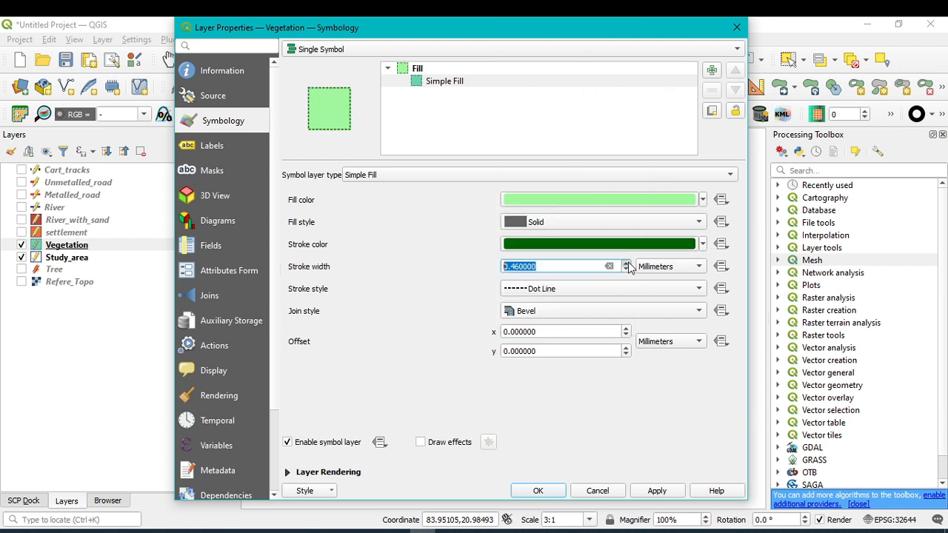
left_click(657, 491)
left_click(539, 491)
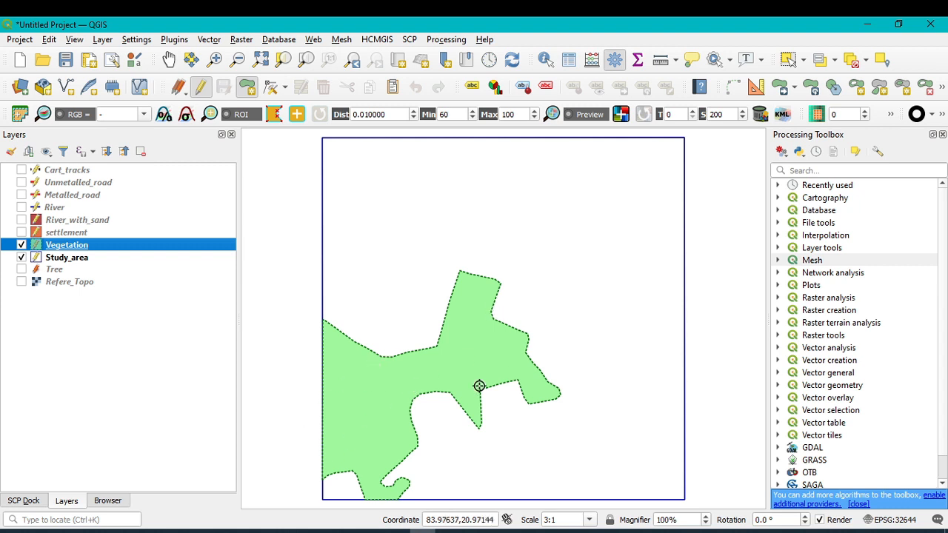
- Show the settlement layer and set its simple fill color to red
left_click(22, 233)
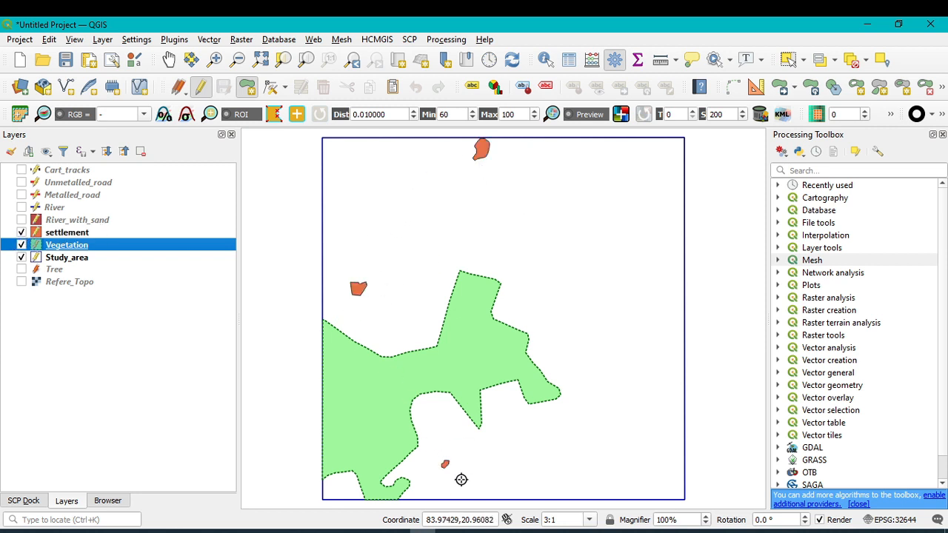
left_click(54, 236)
double_click(54, 236)
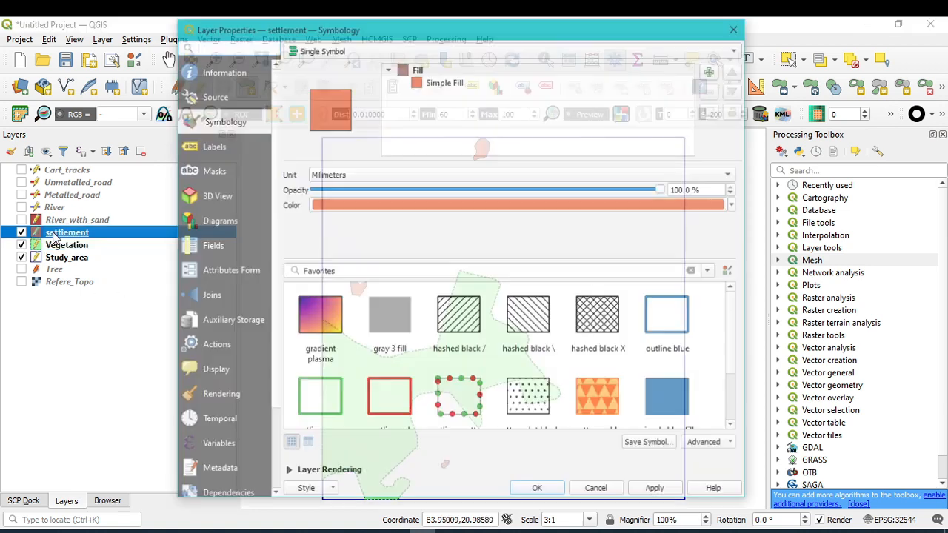
left_click(452, 80)
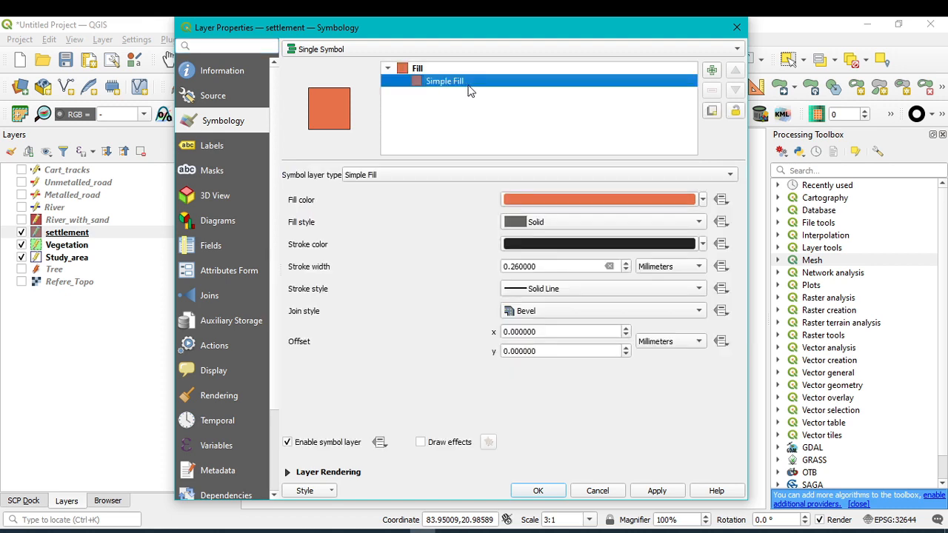
left_click(702, 201)
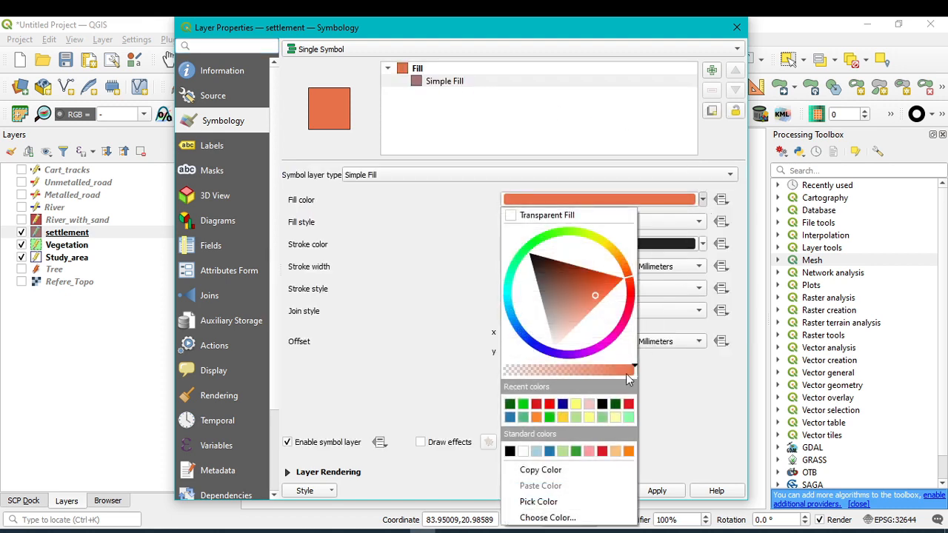
left_click(549, 405)
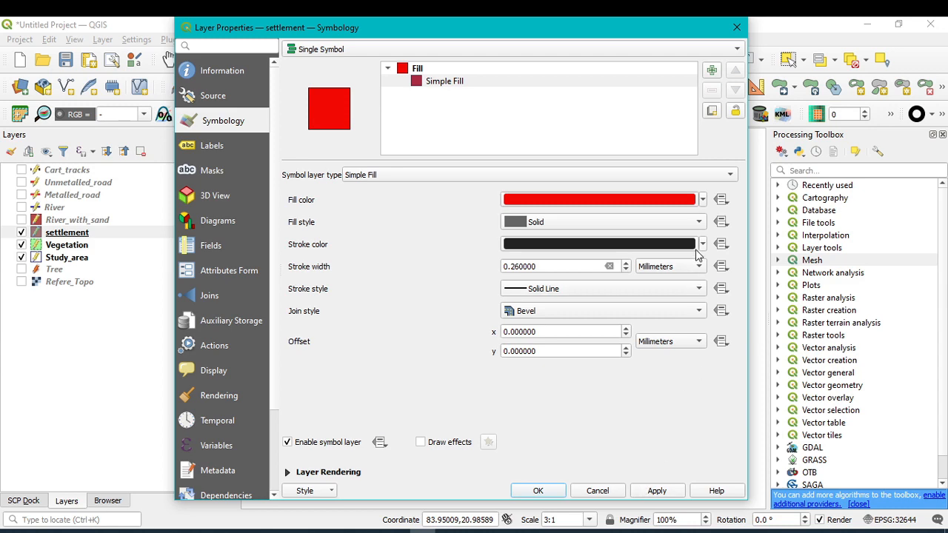
left_click(657, 491)
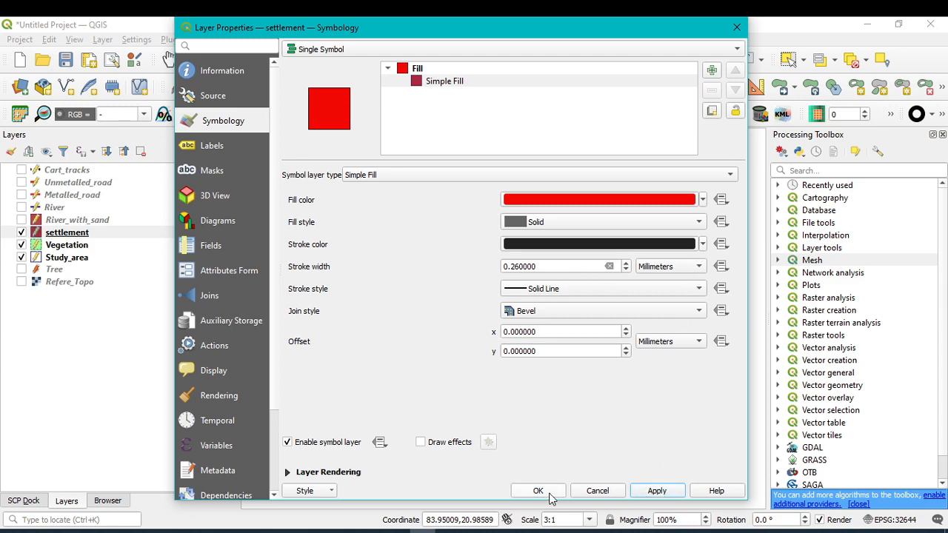
left_click(548, 492)
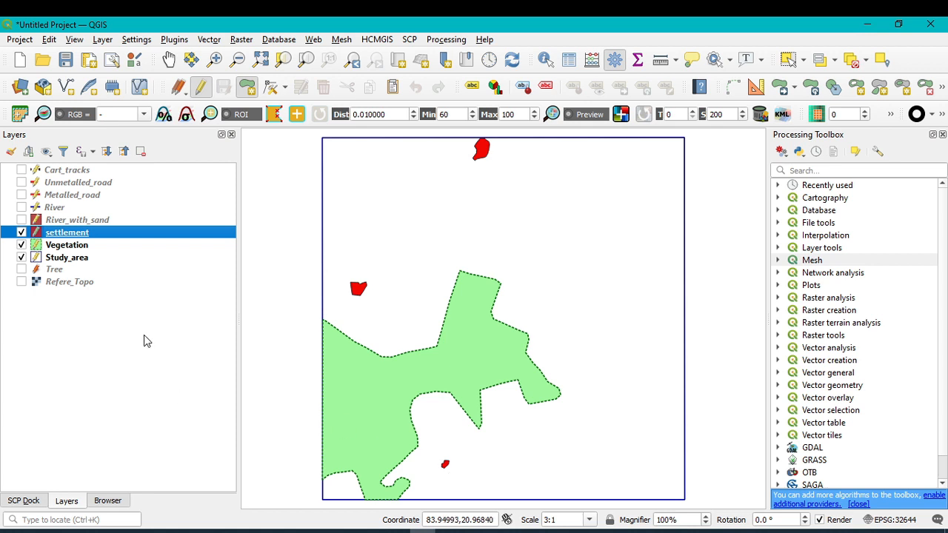
- Show the River_with_sand layer and style its polygons with the pattern dot black fill from the Favorites symbols
left_click(21, 220)
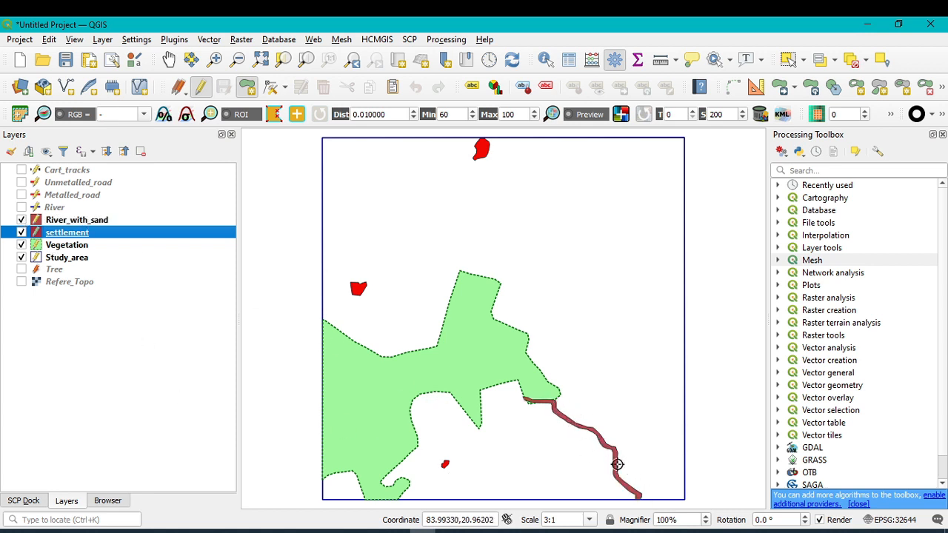
double_click(66, 235)
key("Escape")
left_click(83, 222)
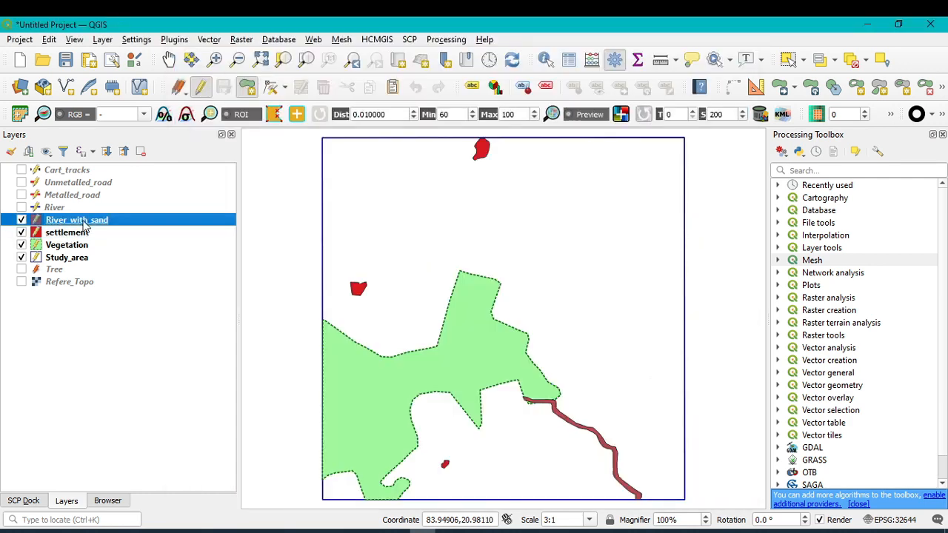
right_click(93, 224)
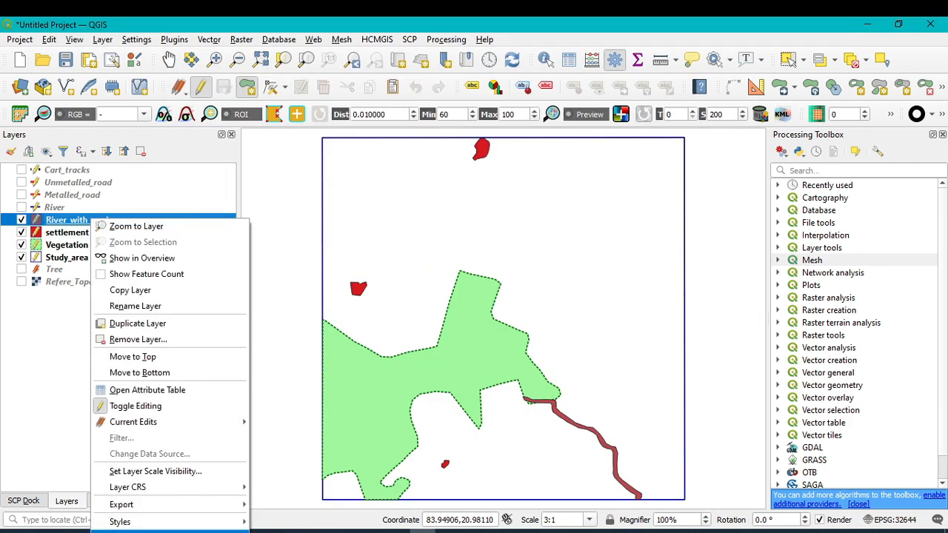
key("Escape")
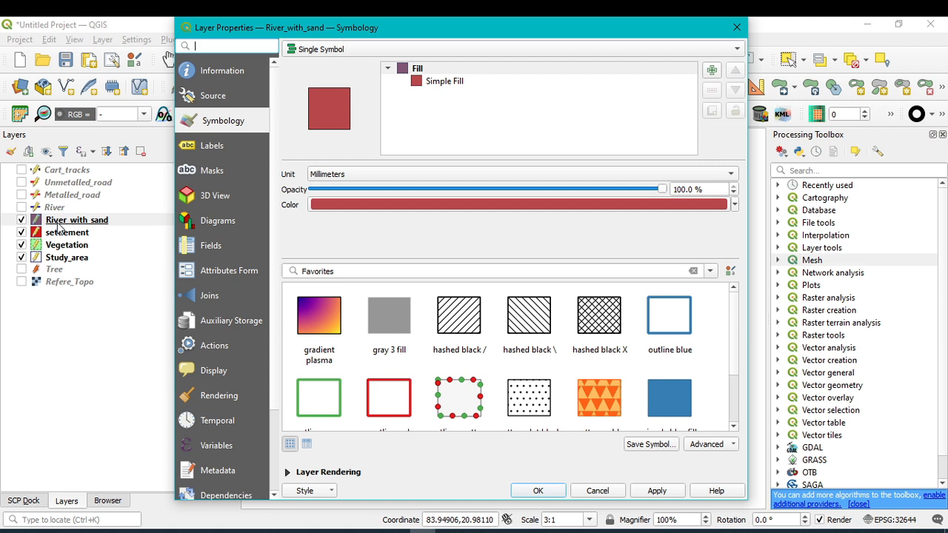
left_click(540, 410)
scroll(529, 406, "down", 1)
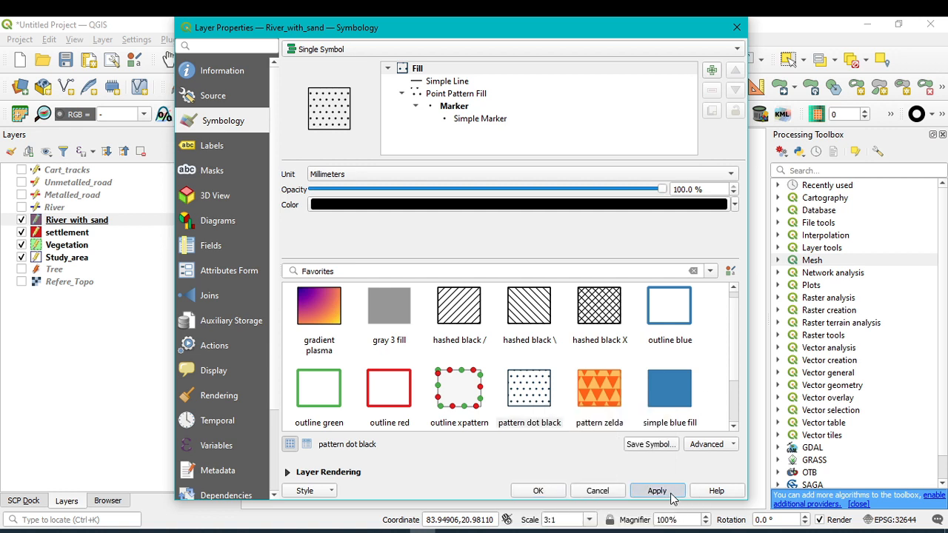
left_click(656, 490)
left_click(552, 490)
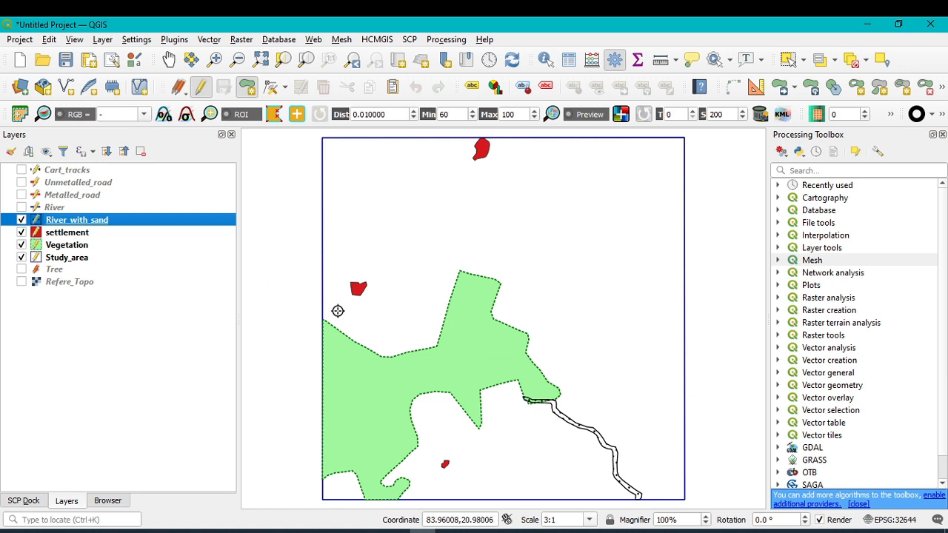
- Show the River layer and recolor the whole River_with_sand fill symbol dark blue
left_click(52, 209)
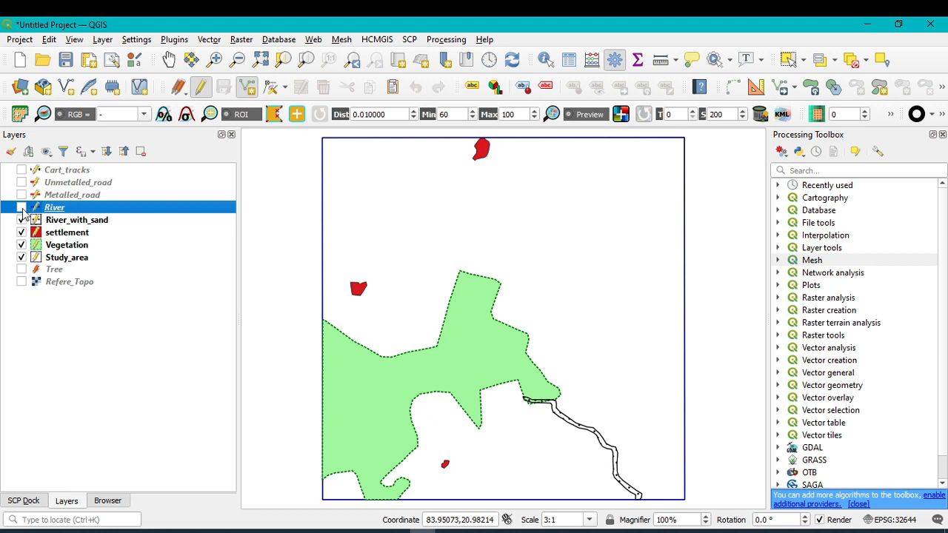
left_click(22, 209)
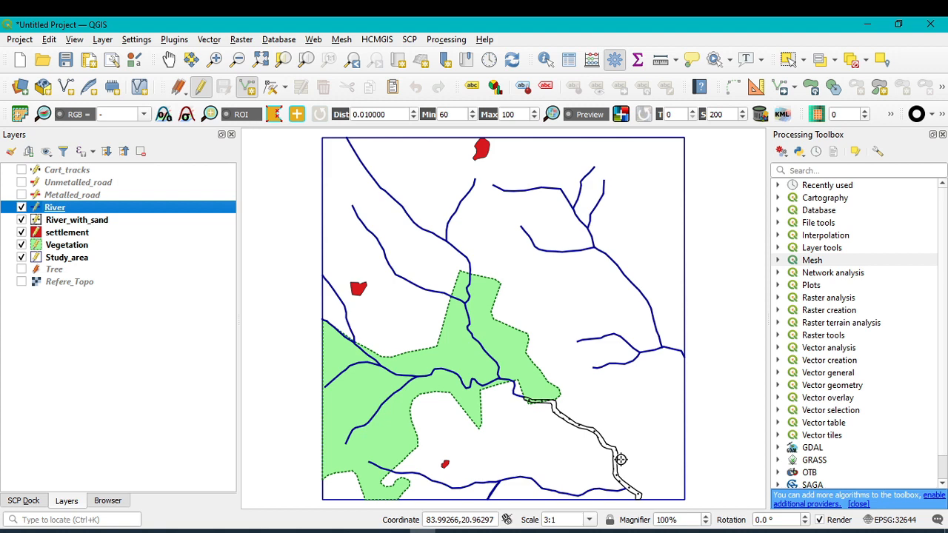
left_click(87, 224)
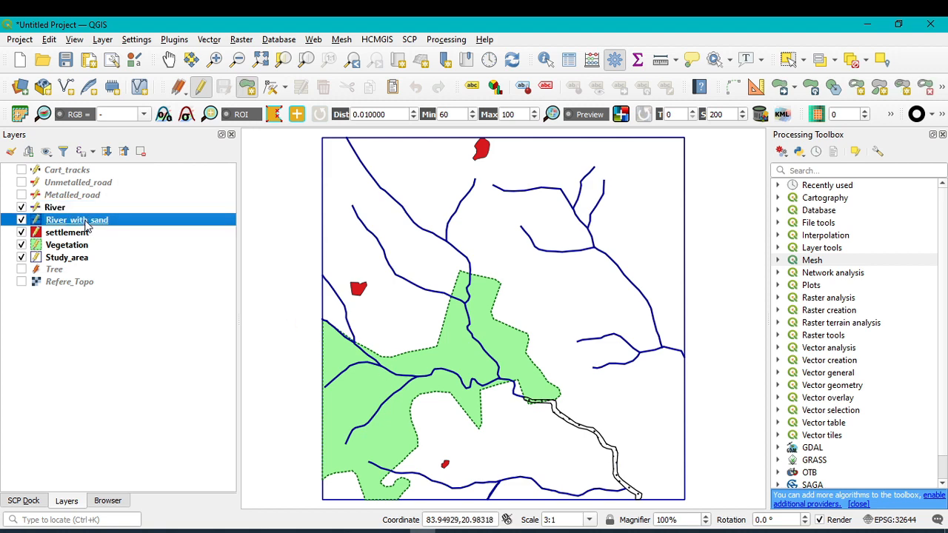
double_click(88, 224)
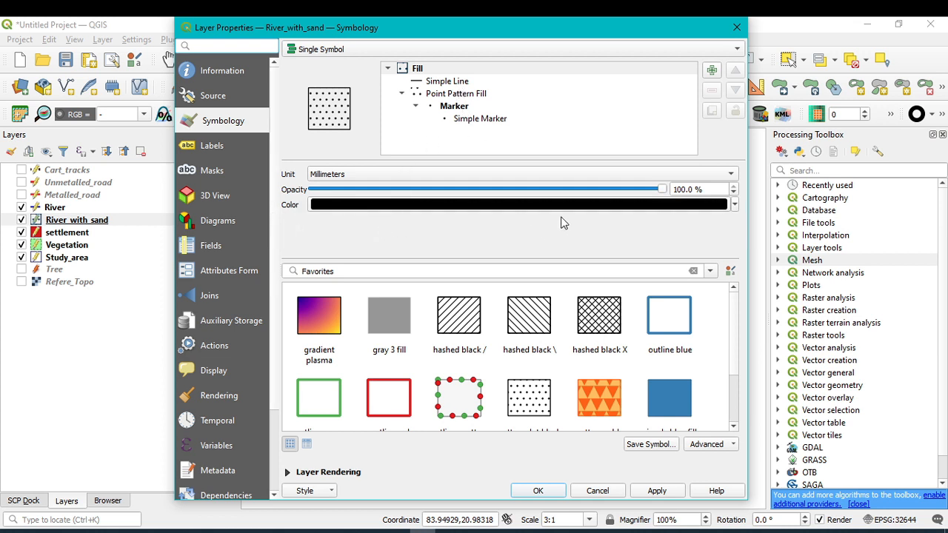
left_click(735, 208)
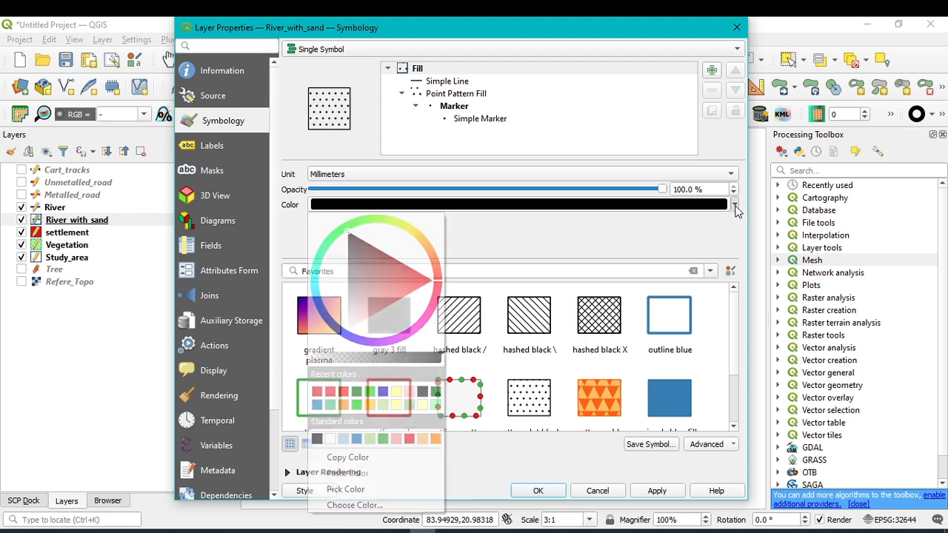
left_click(383, 391)
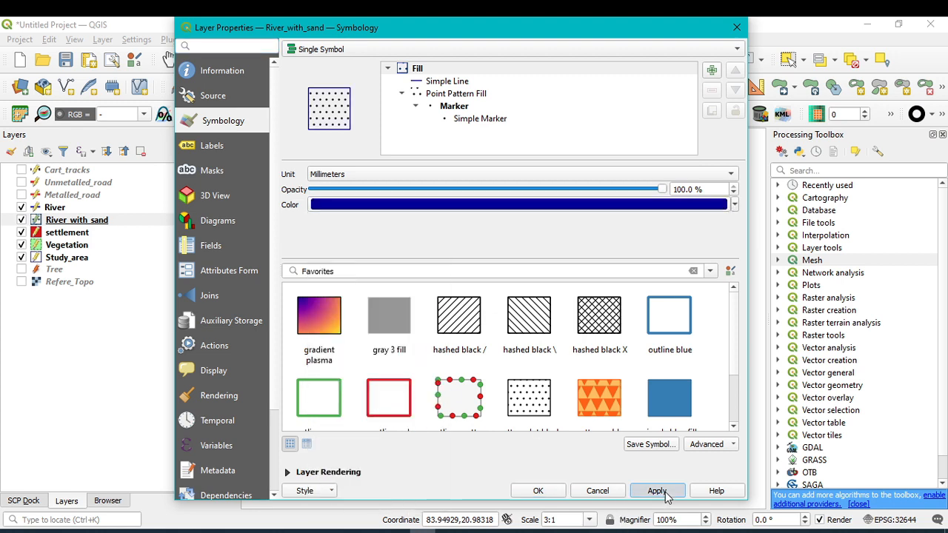
left_click(552, 495)
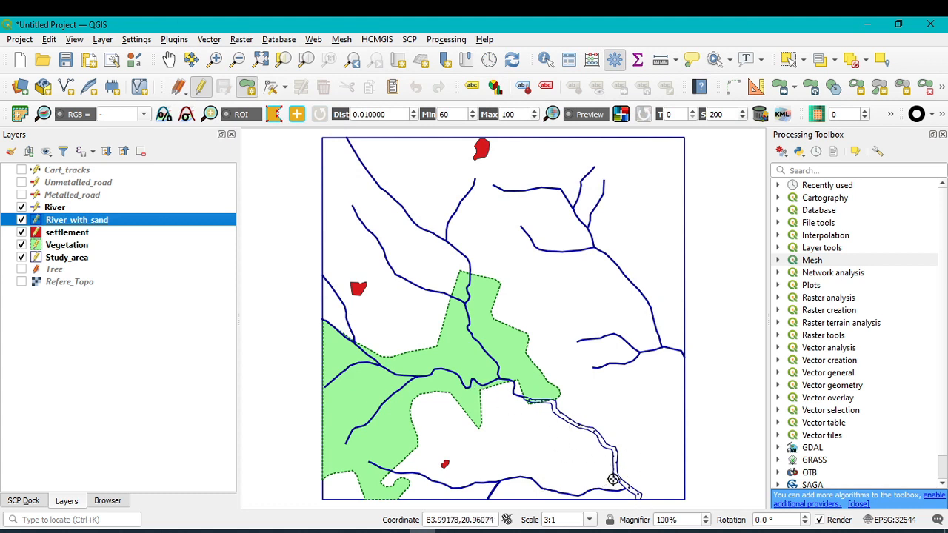
- Set the Simple Line outline color of the River_with_sand symbol to black
double_click(91, 225)
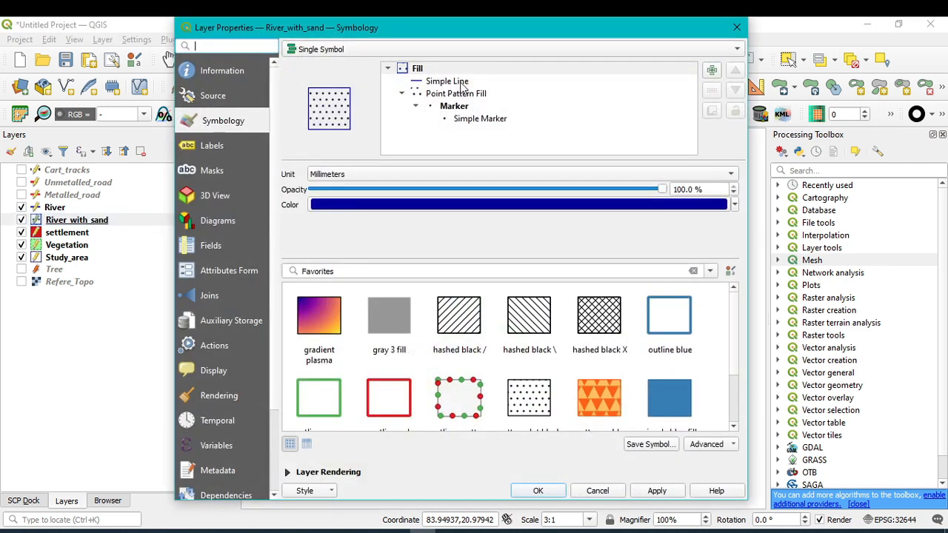
left_click(481, 121)
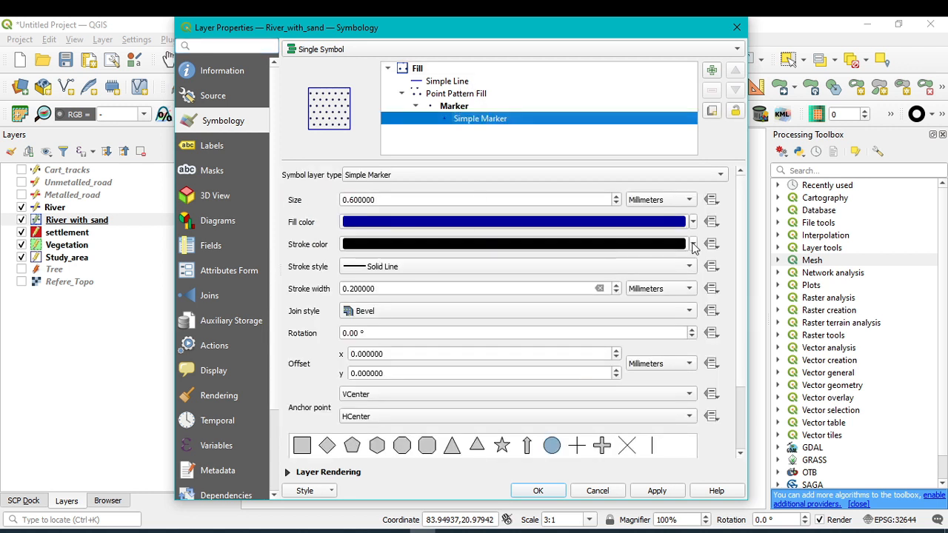
left_click(461, 97)
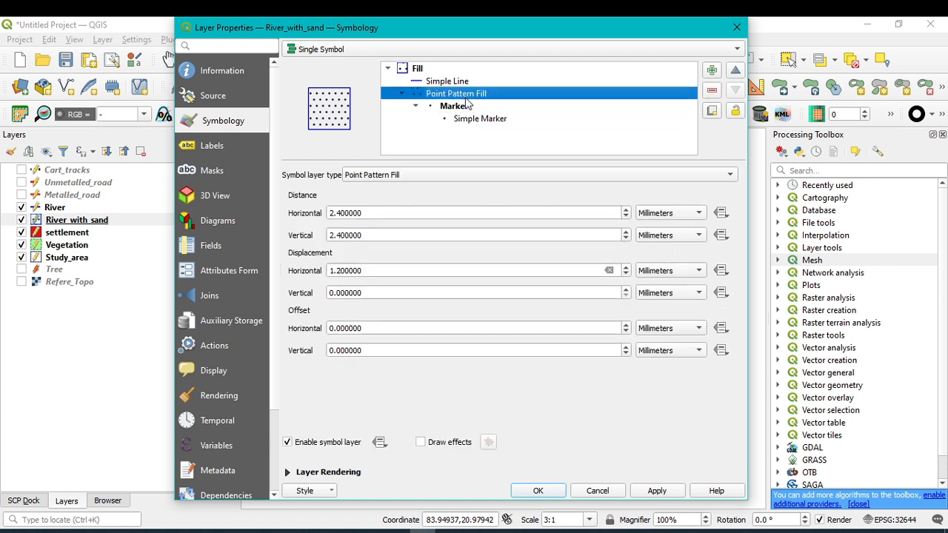
left_click(461, 82)
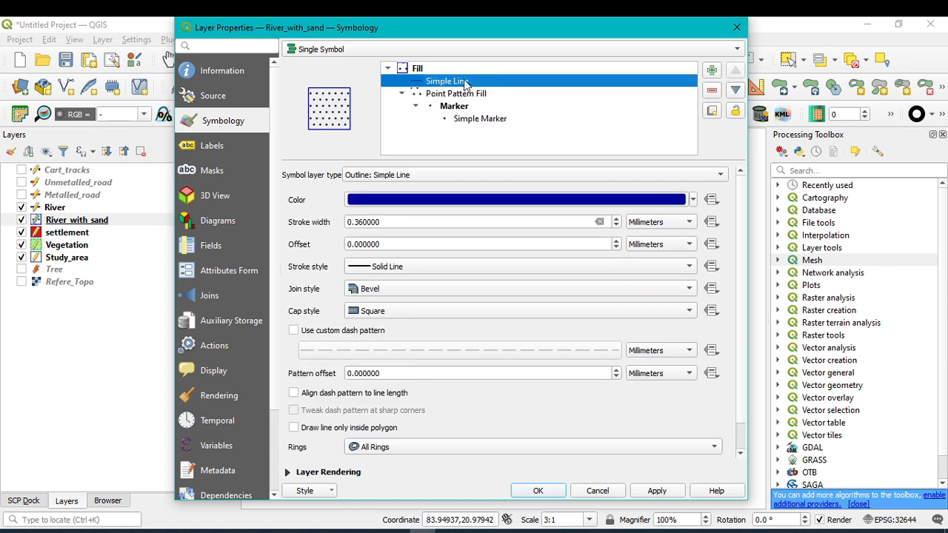
left_click(692, 200)
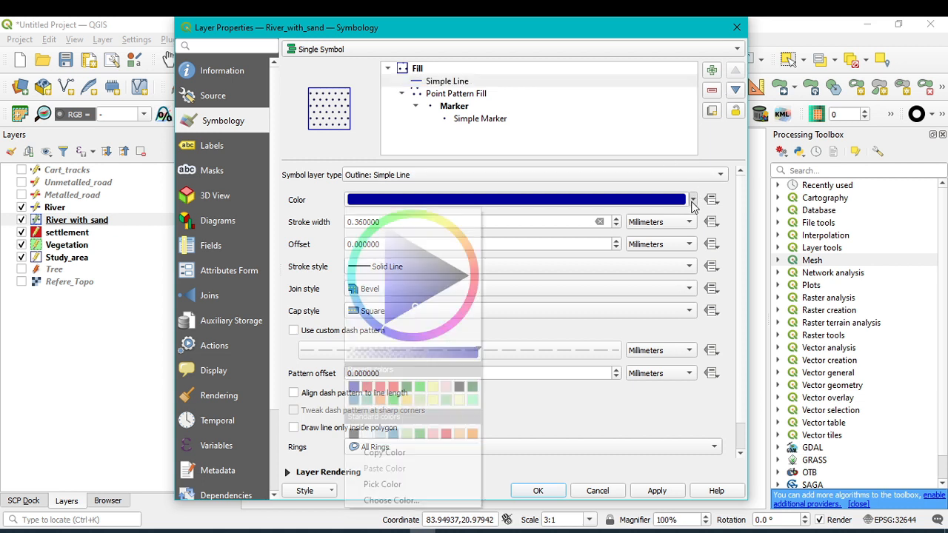
key("Escape")
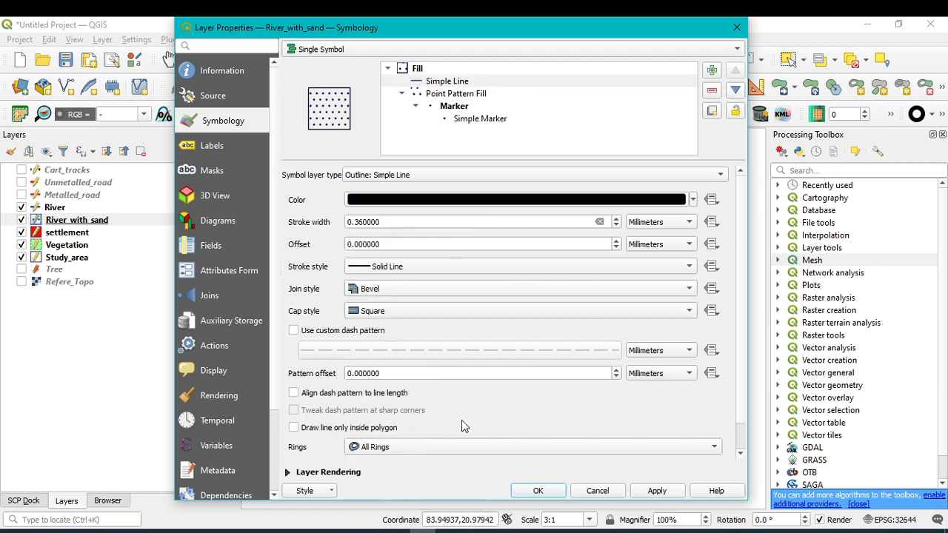
left_click(460, 95)
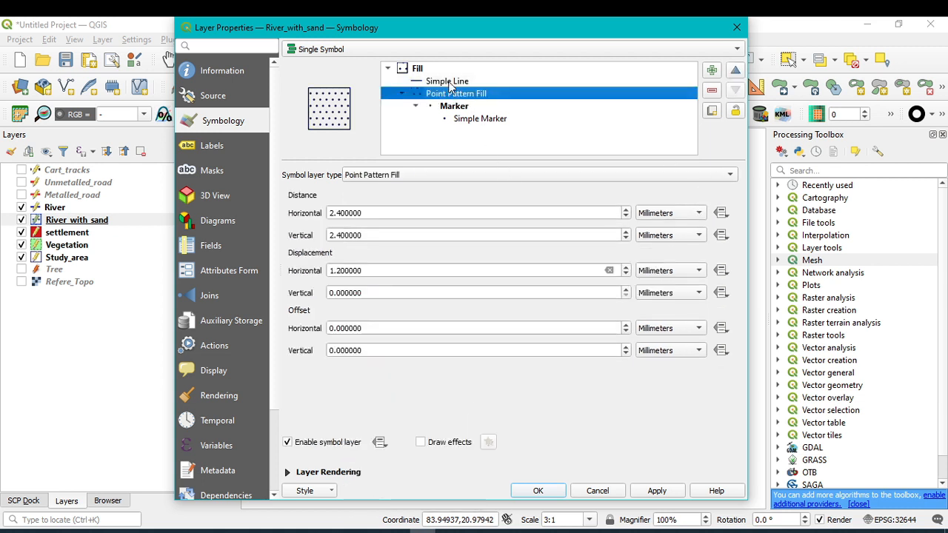
left_click(450, 83)
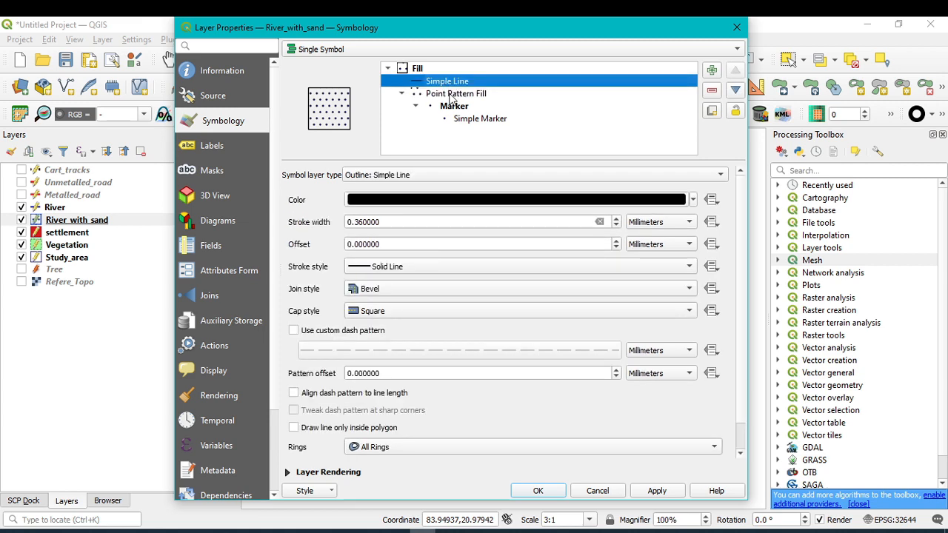
left_click(657, 492)
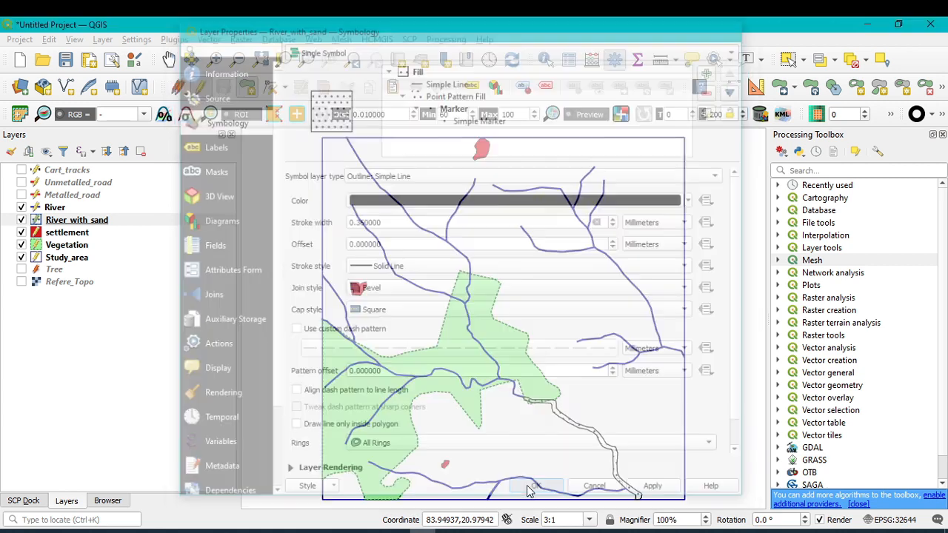
left_click(536, 493)
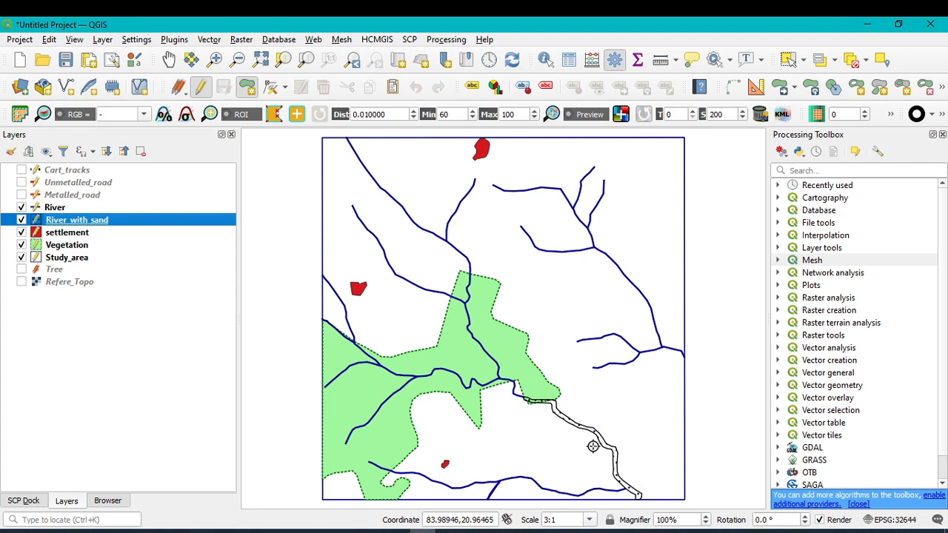
- Set the marker color in the River_with_sand point pattern fill to black
right_click(82, 225)
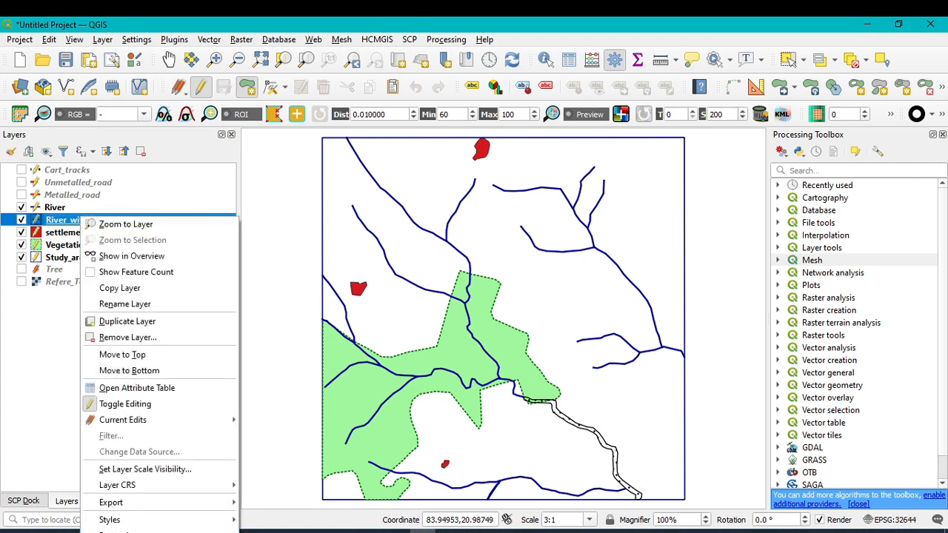
left_click(117, 532)
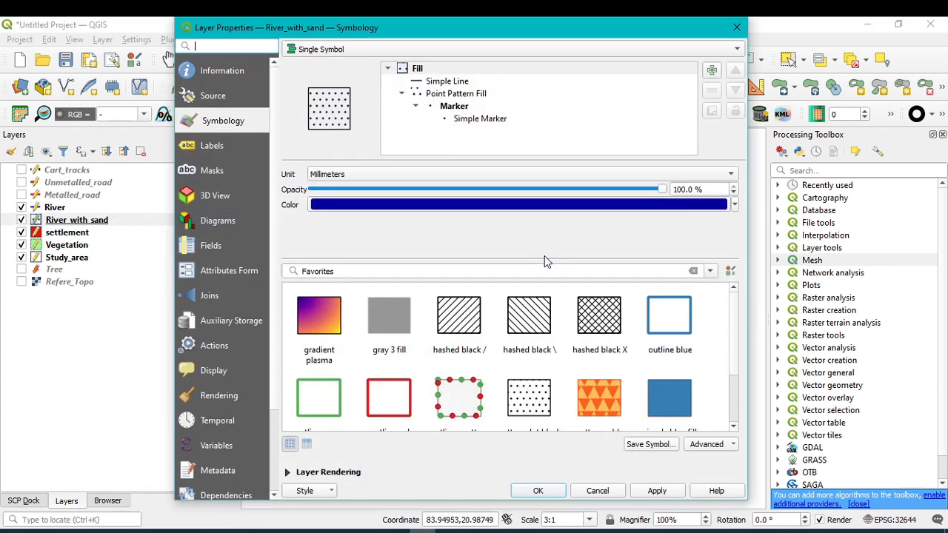
left_click(476, 95)
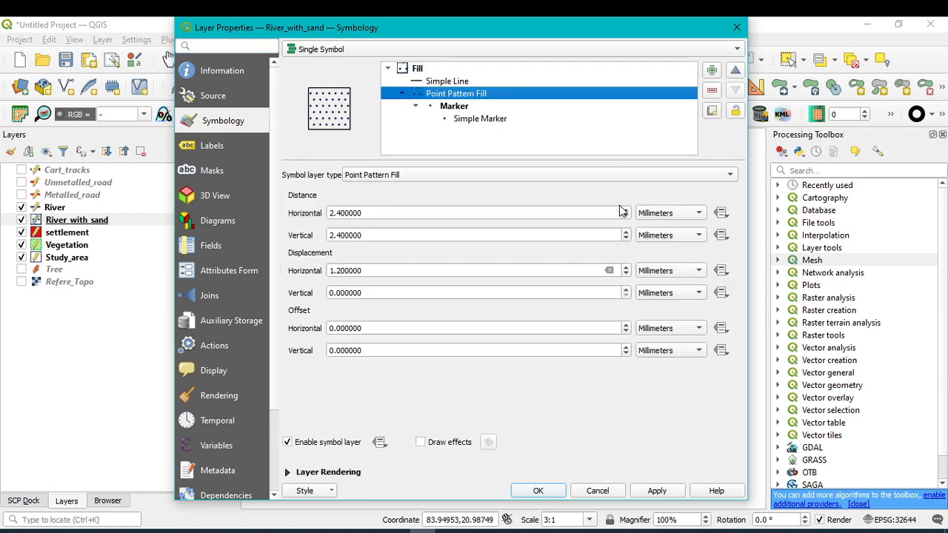
left_click(731, 177)
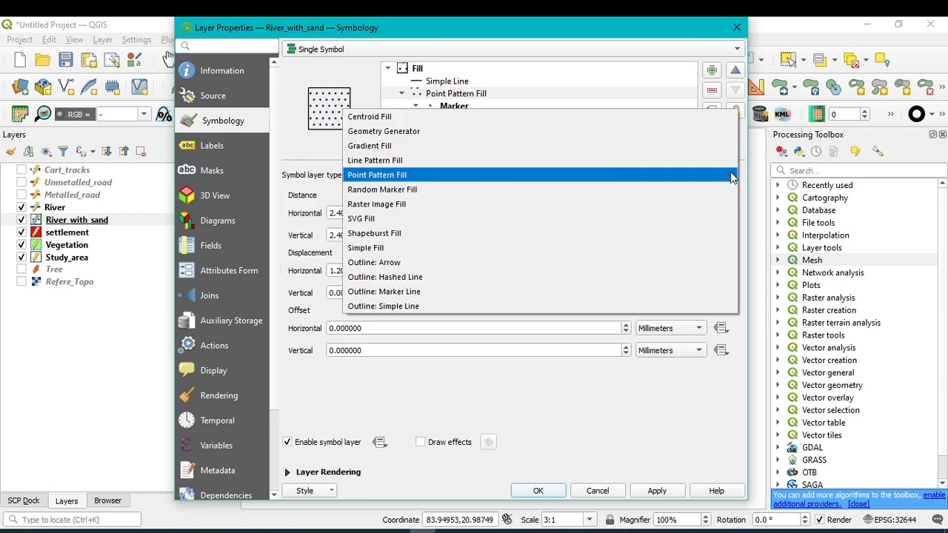
left_click(712, 176)
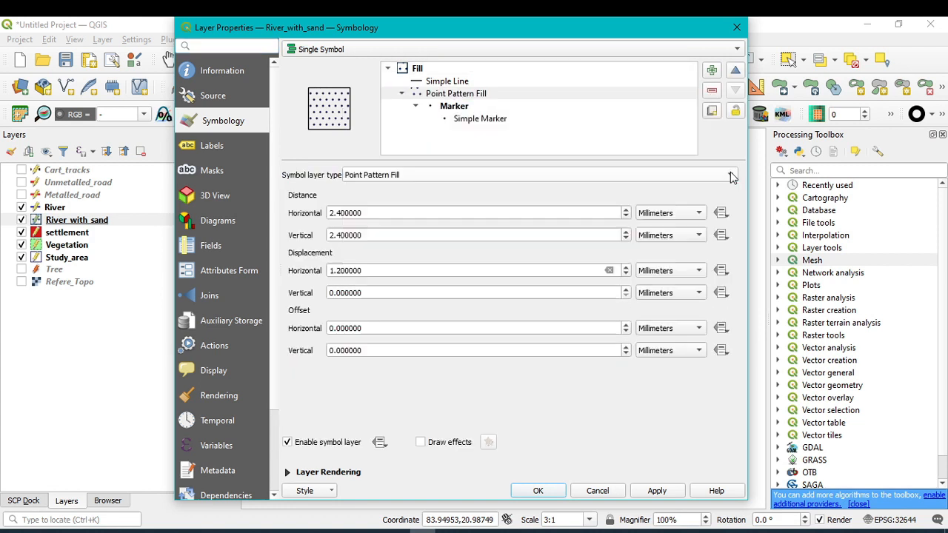
left_click(458, 108)
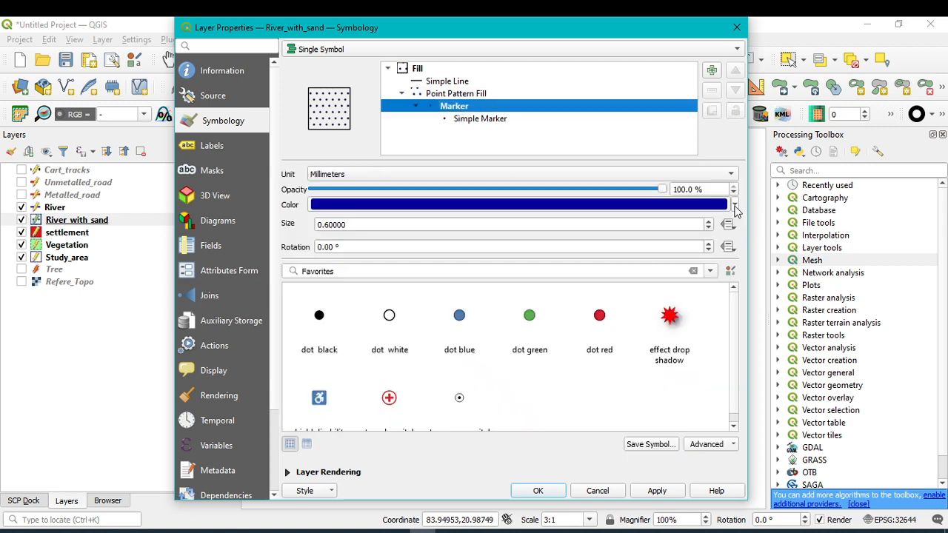
mouse_move(735, 212)
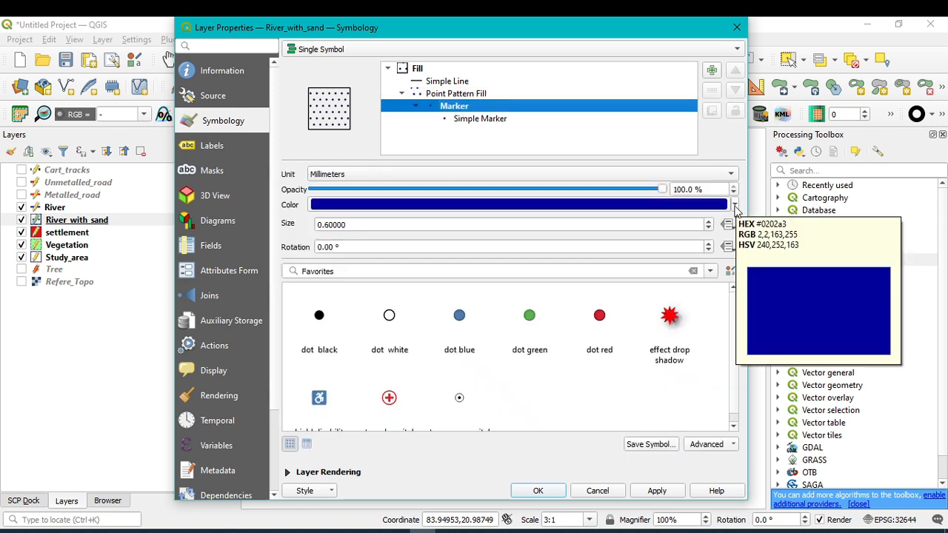
left_click(735, 206)
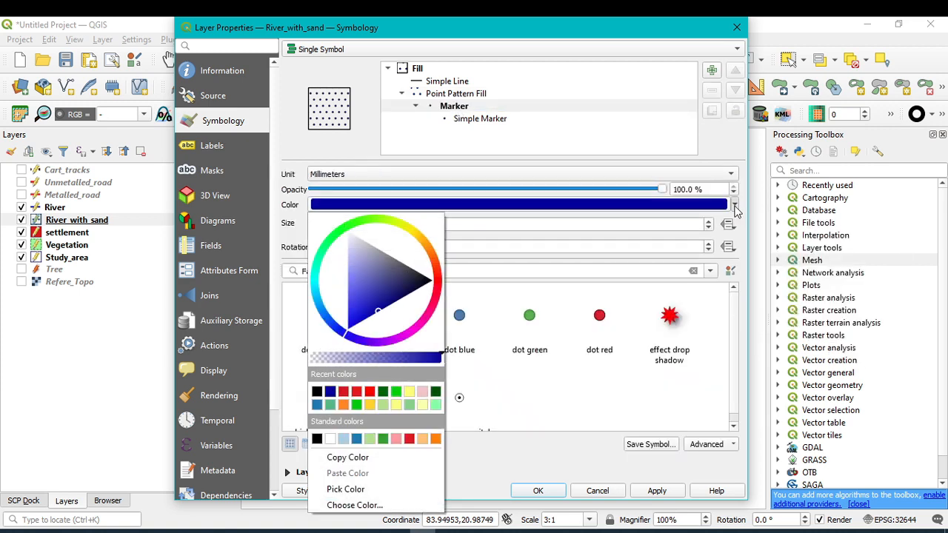
left_click(318, 395)
left_click(659, 495)
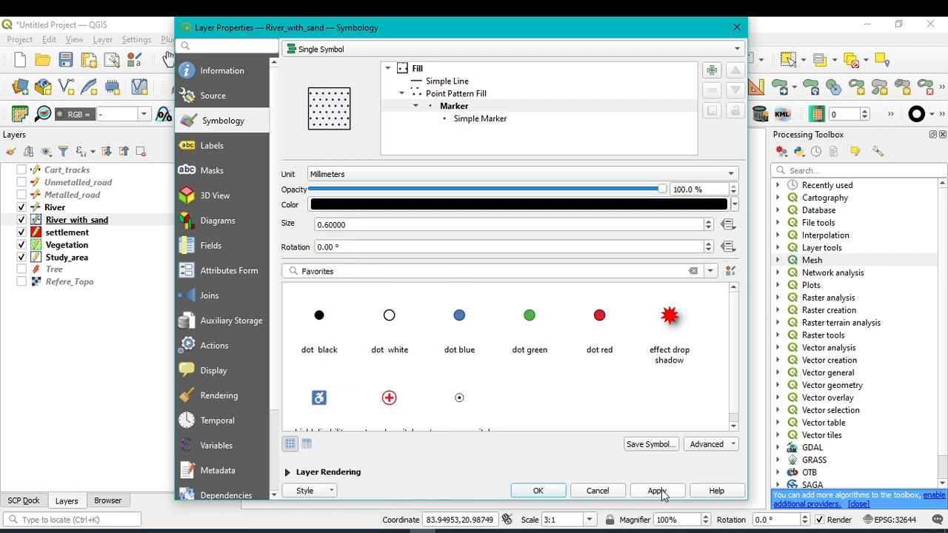
left_click(539, 491)
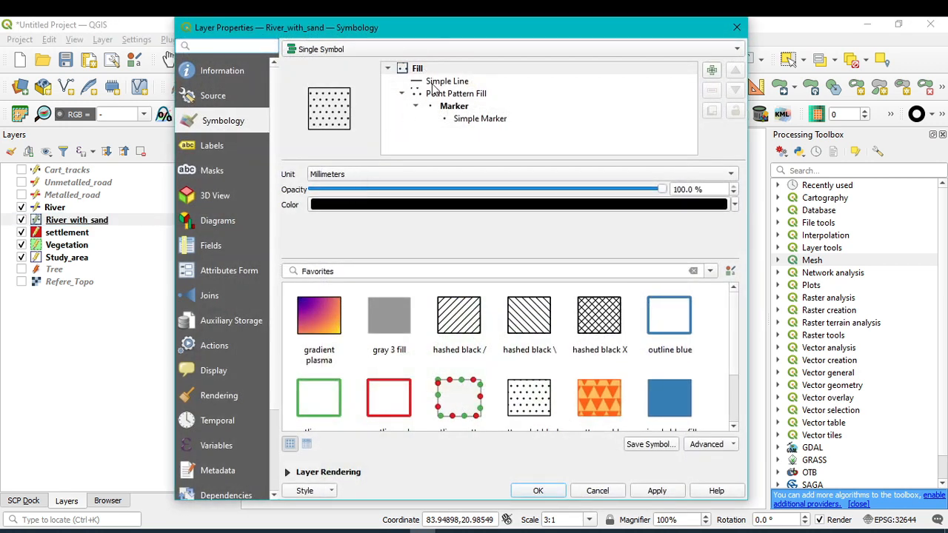
- Set the River_with_sand Simple Line outline color to dark blue and check the result on the map
left_click(430, 82)
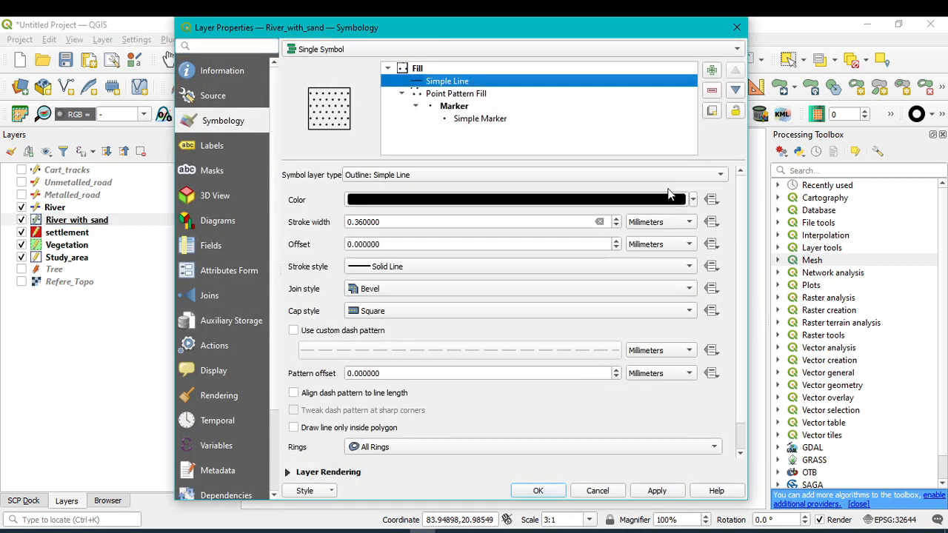
left_click(693, 200)
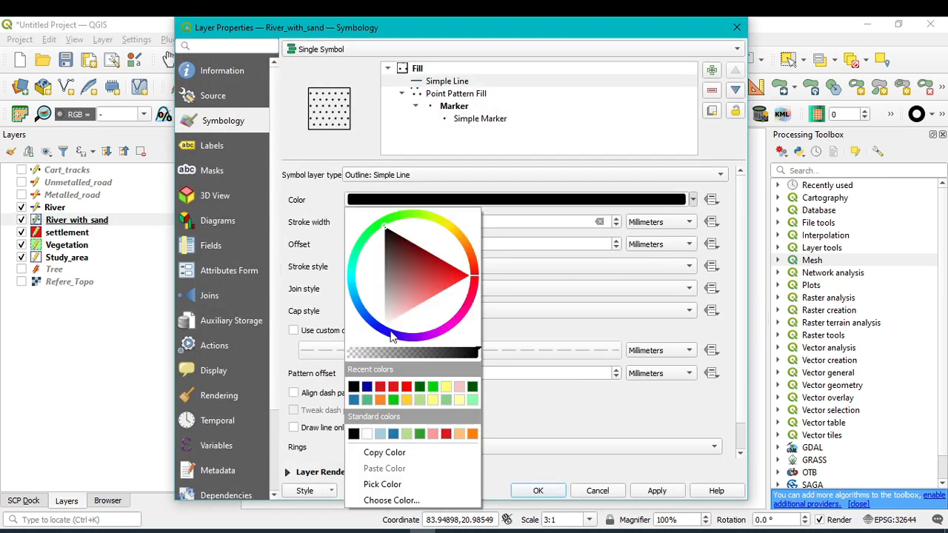
left_click(374, 390)
left_click(552, 492)
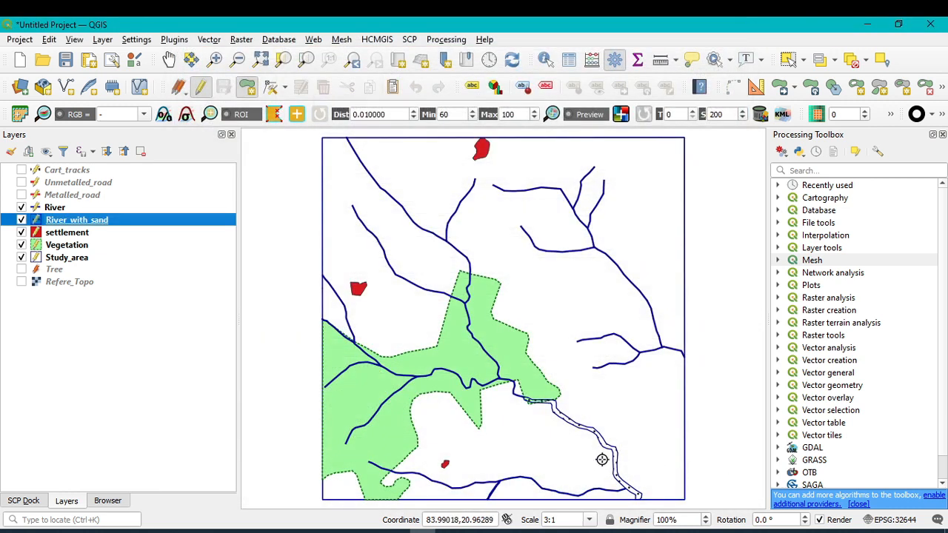
scroll(603, 460, "up", 3)
scroll(634, 438, "down", 3)
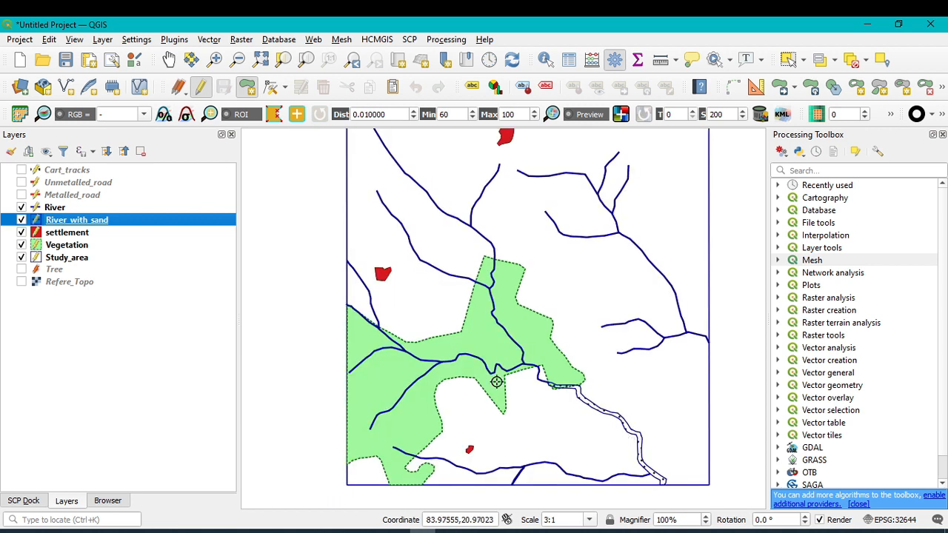
- Show the Metalled_road layer and style it with the "topo main road" line symbol
left_click(62, 210)
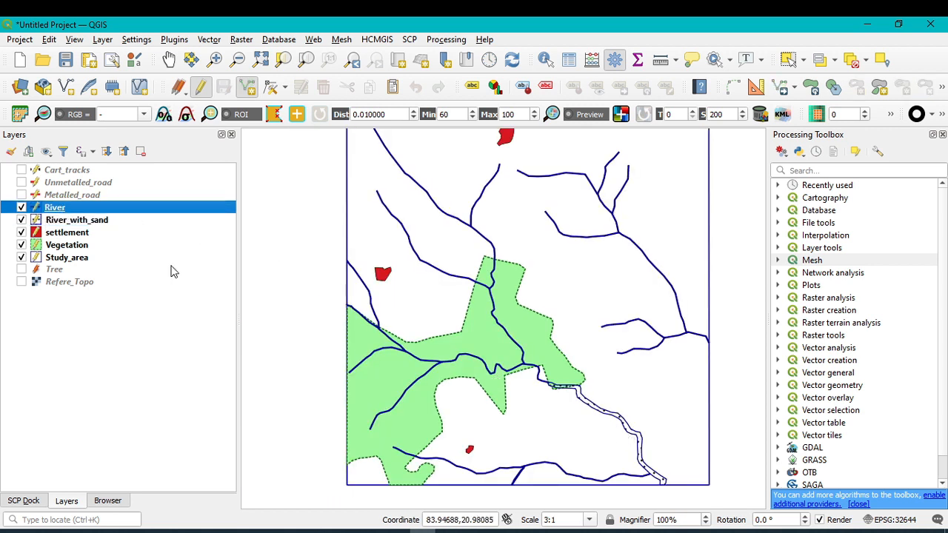
left_click(21, 195)
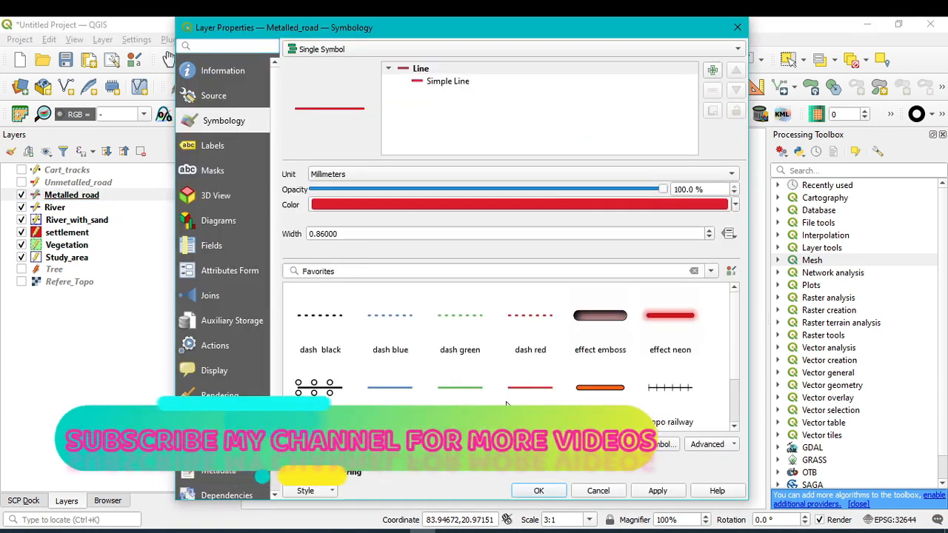
scroll(528, 390, "down", 2)
left_click(598, 326)
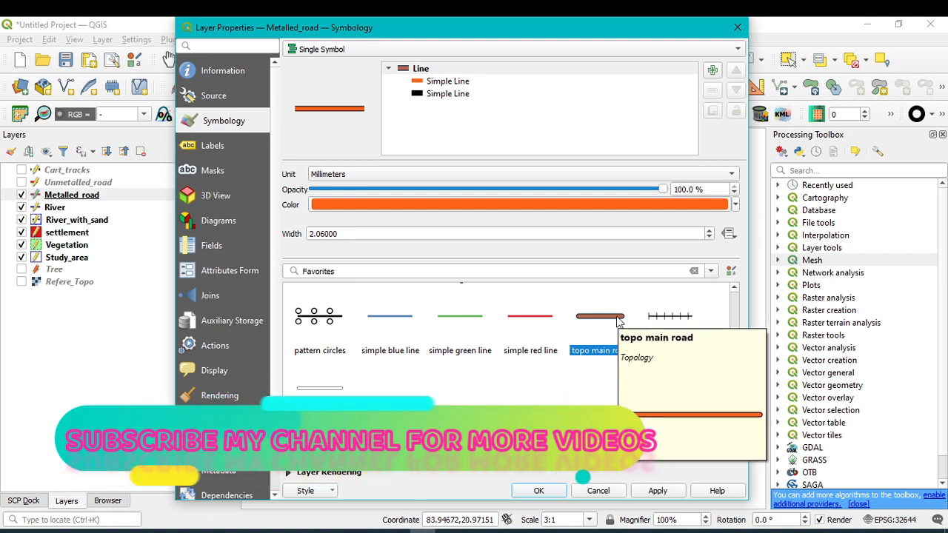
left_click(328, 392)
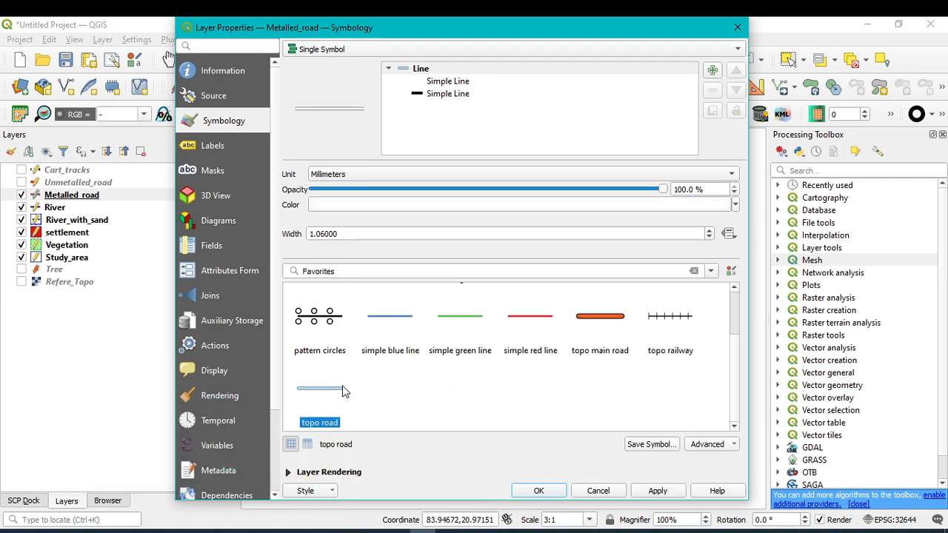
left_click(612, 320)
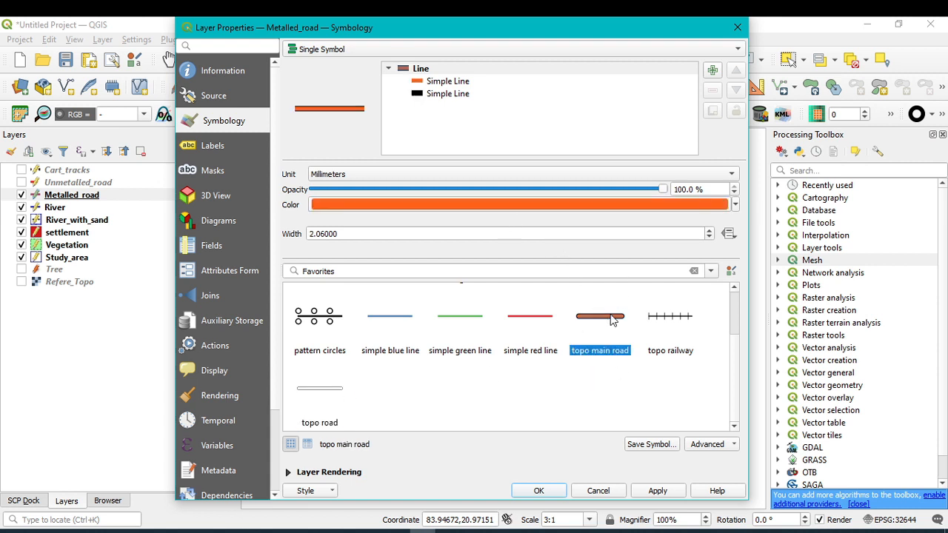
- Recolor the Metalled_road line symbol red, apply it and check the road on the map
left_click(737, 209)
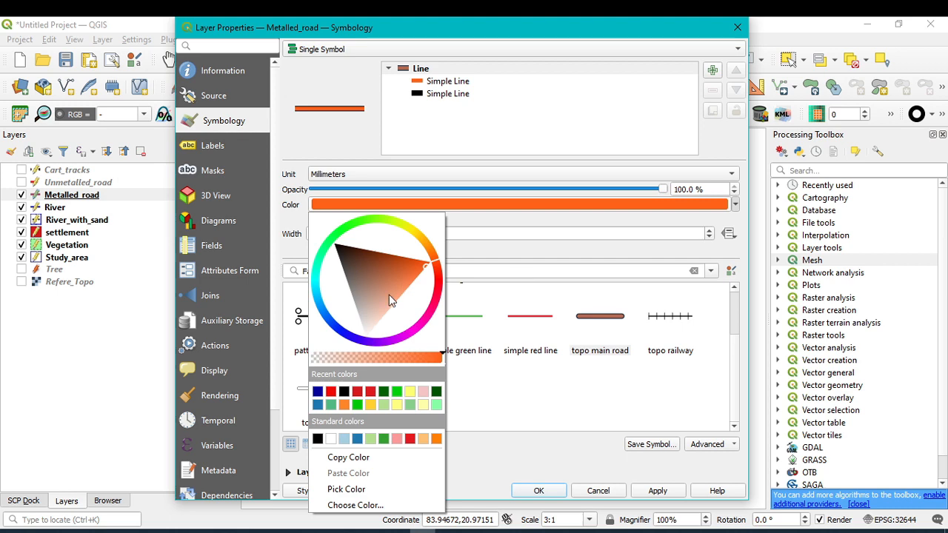
left_click(371, 393)
left_click(656, 490)
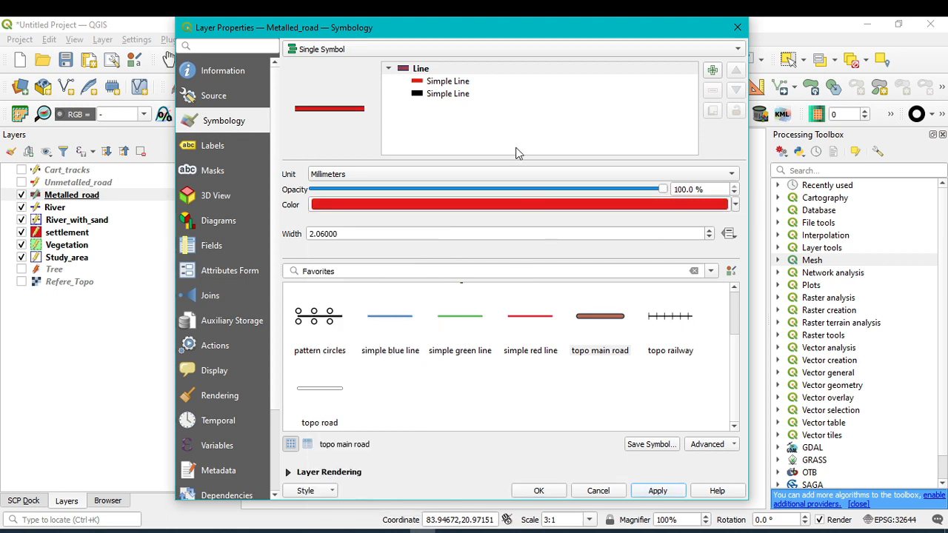
left_click_drag(467, 28, 613, 35)
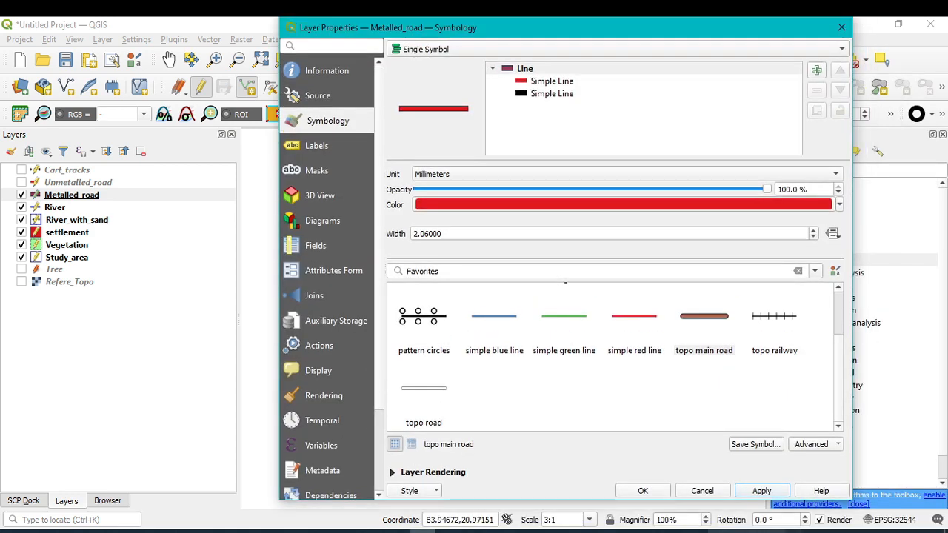
left_click(663, 495)
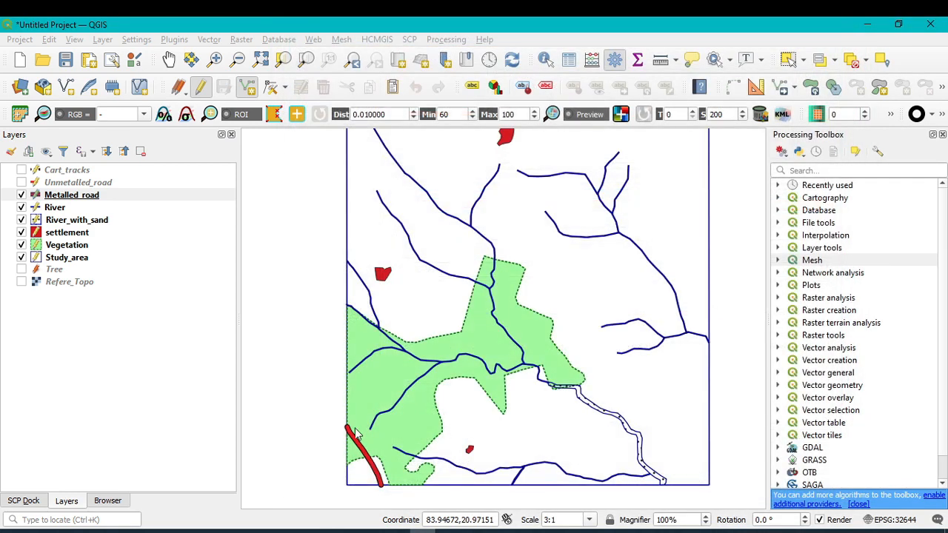
- Turn on the visibility of the Unmetalled_road and Cart_tracks layers
left_click(55, 183)
left_click(22, 182)
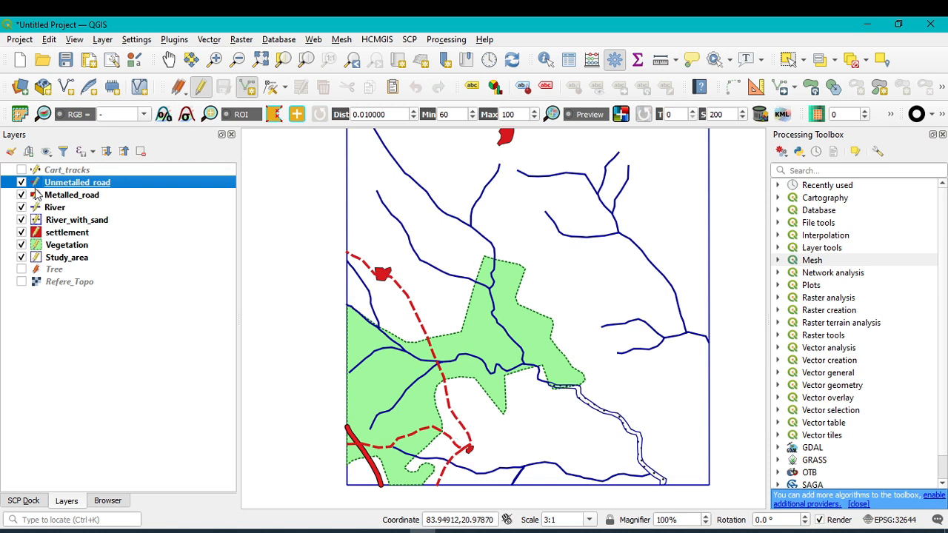
left_click(21, 170)
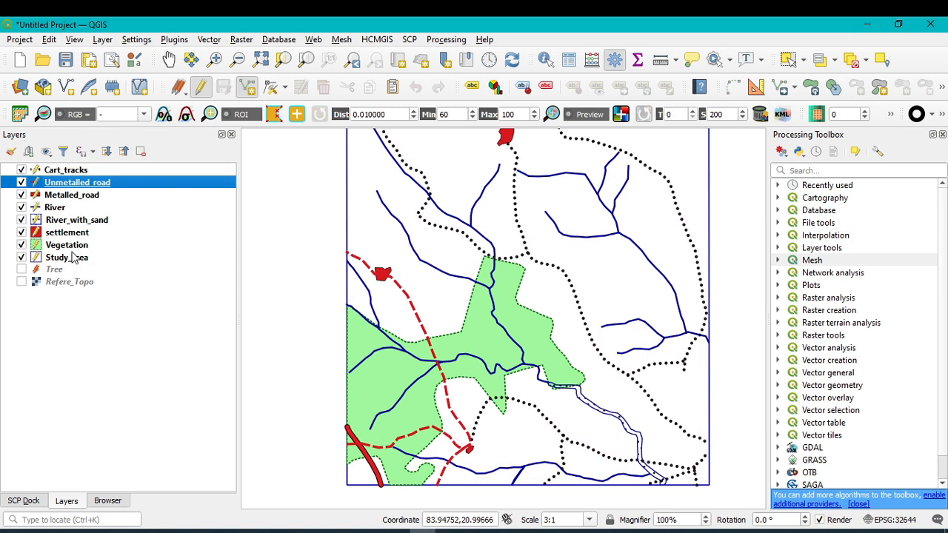
- Zoom the map to the extent of the Study_area layer and view its symbology without changing it
left_click(65, 258)
right_click(65, 258)
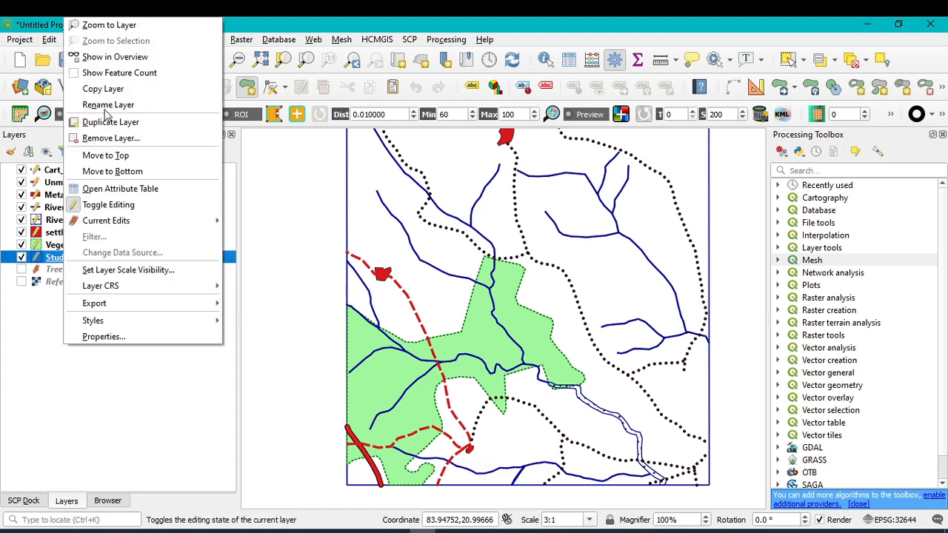
left_click(85, 24)
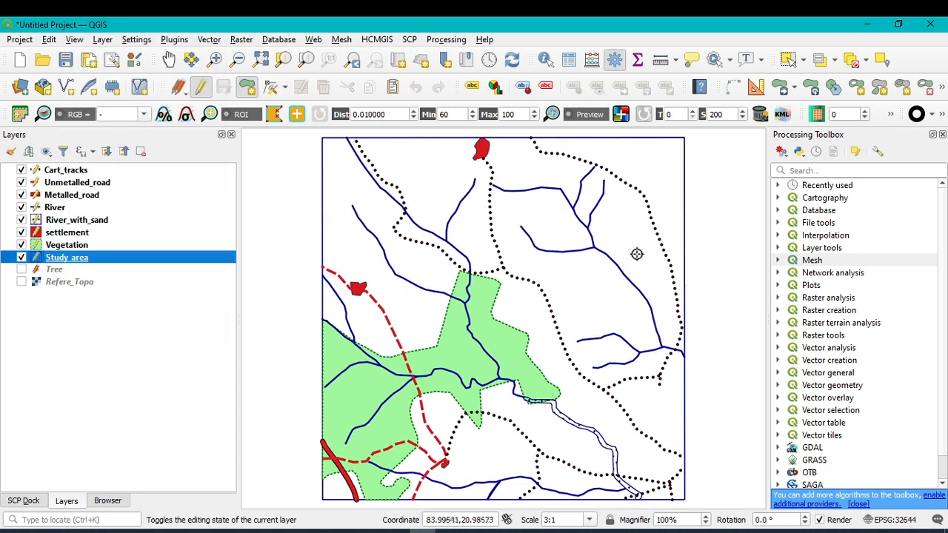
double_click(67, 258)
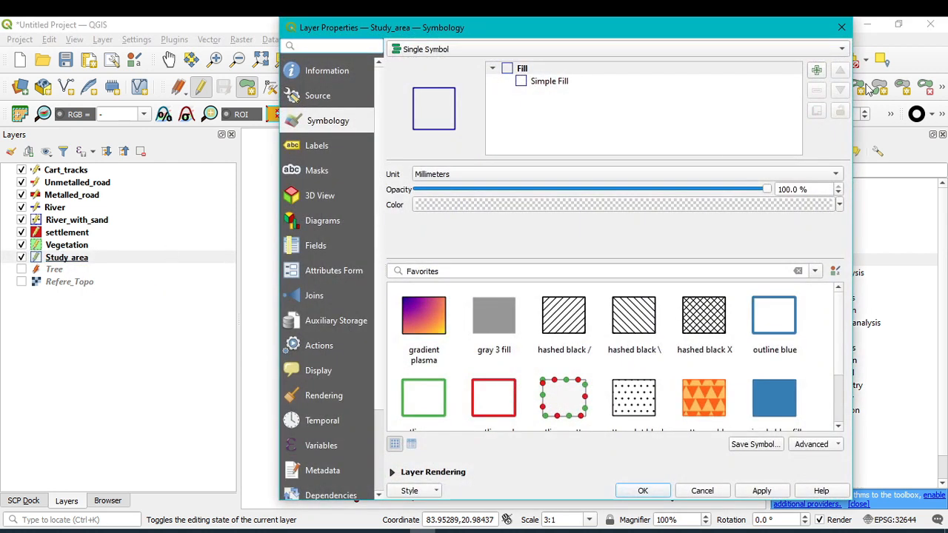
left_click(842, 28)
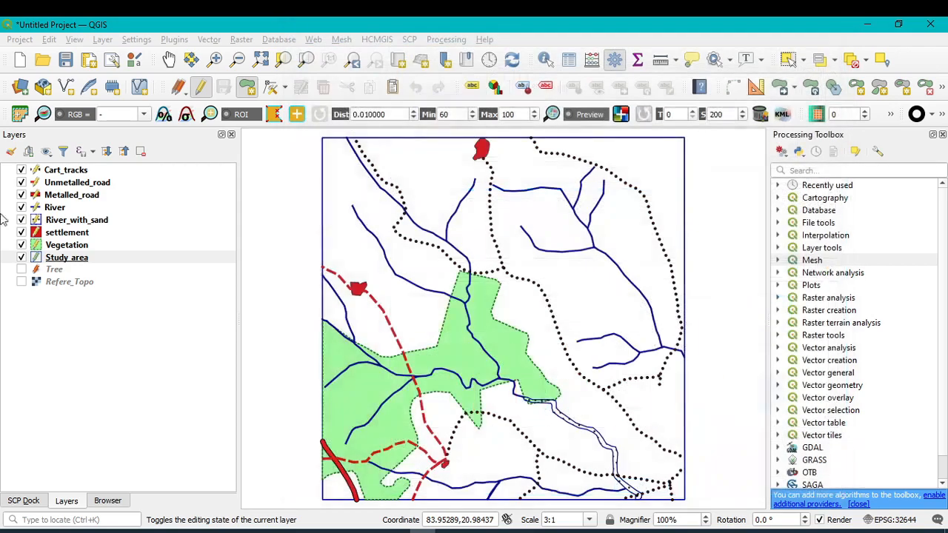
- Style the Cart_tracks layer with the "simple red line" symbol at a width of 0.26 millimeters
left_click(62, 172)
double_click(61, 174)
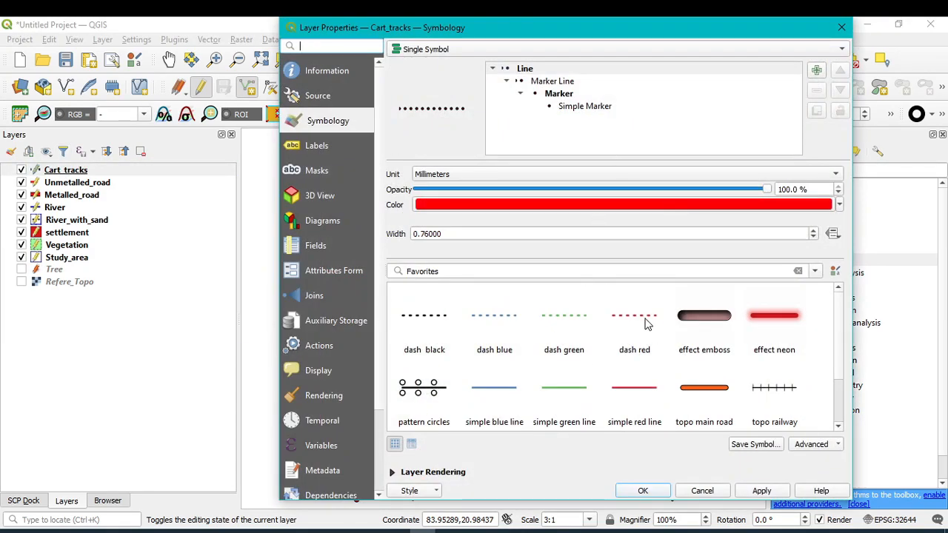
left_click(626, 392)
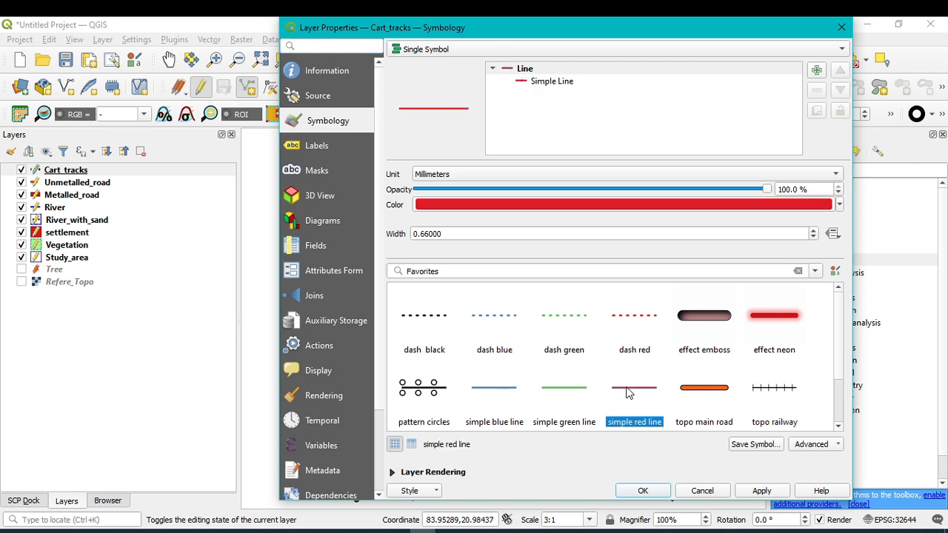
left_click(814, 237)
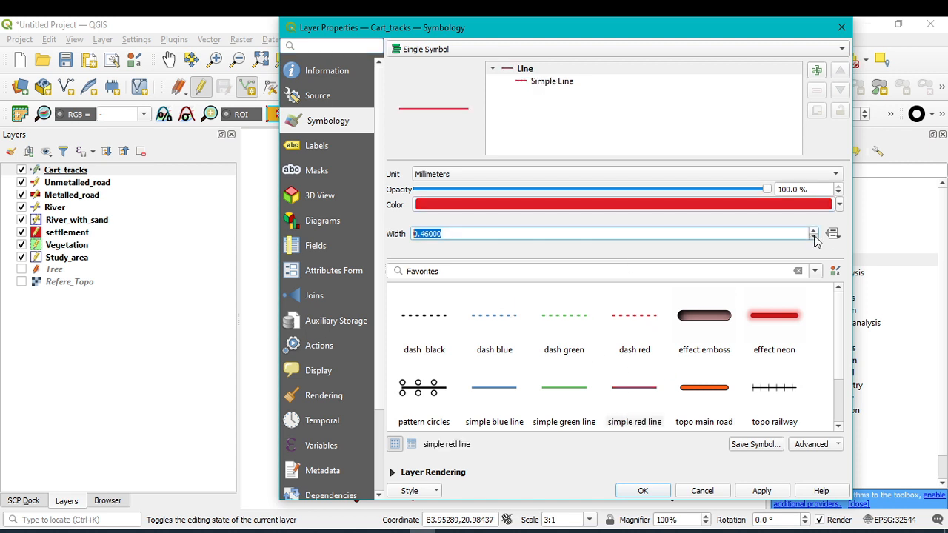
left_click(814, 238)
left_click(762, 491)
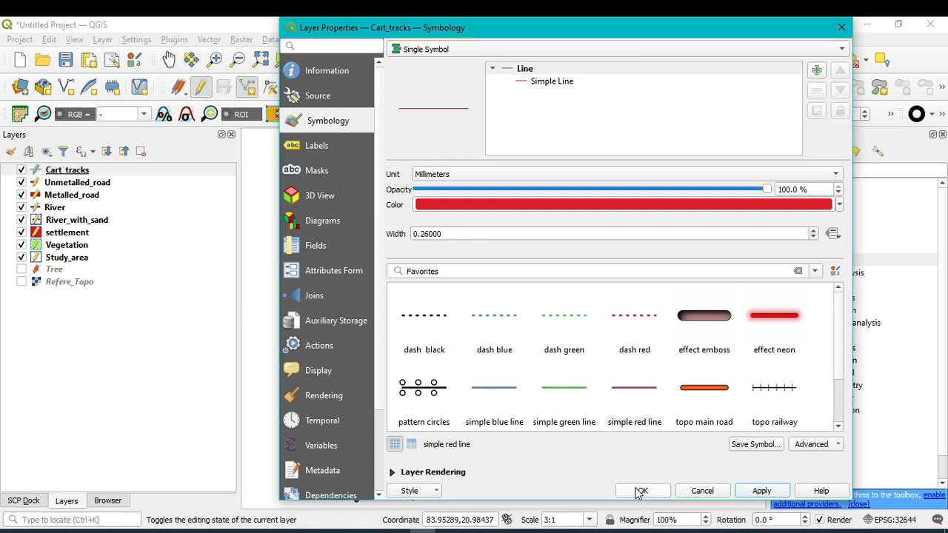
left_click(638, 492)
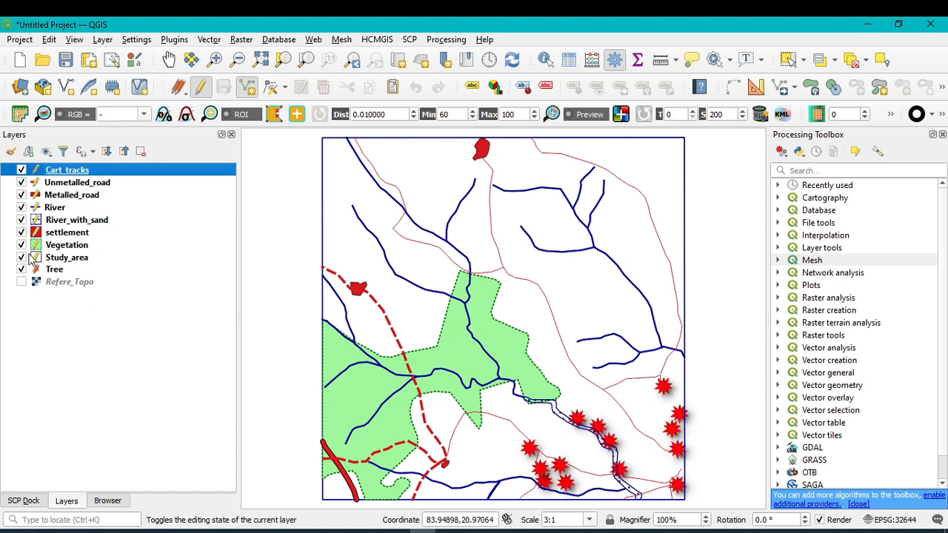
- Show the Tree layer and style it with the "effect drop shadow" marker at size 6.6 millimeters
left_click(57, 271)
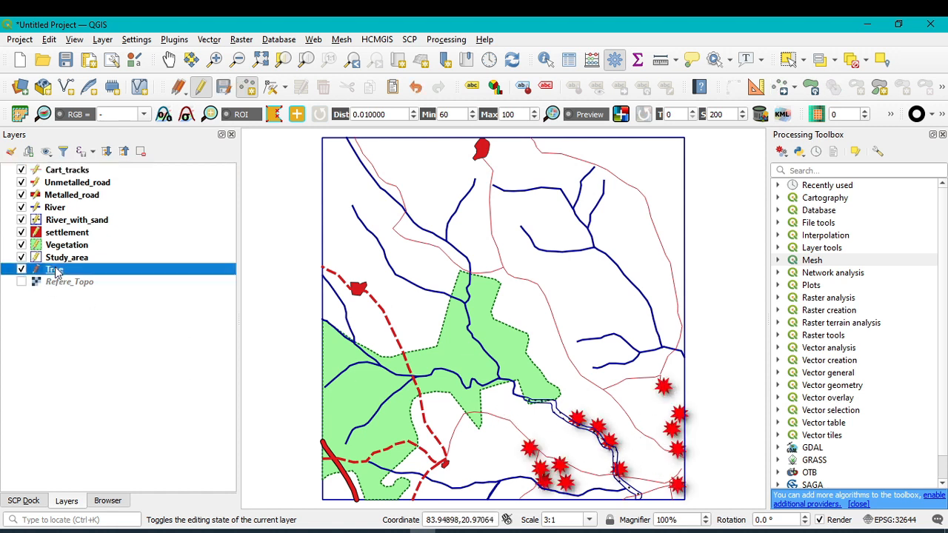
double_click(57, 271)
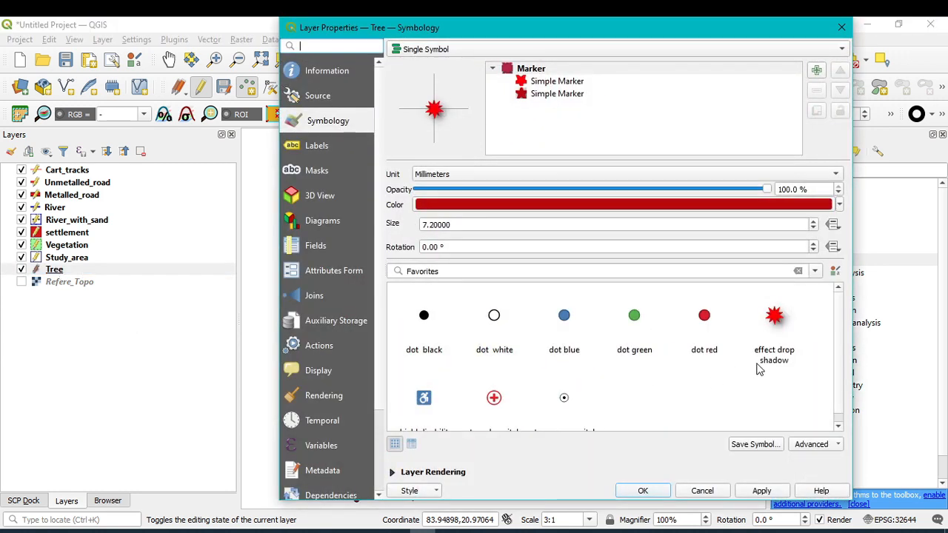
left_click(781, 334)
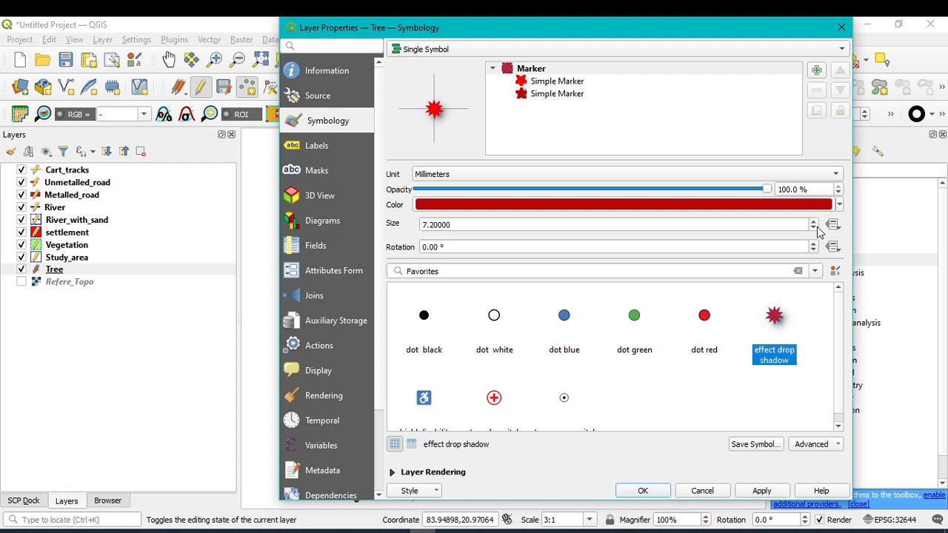
scroll(819, 232, "down", 7)
scroll(819, 232, "down", 1)
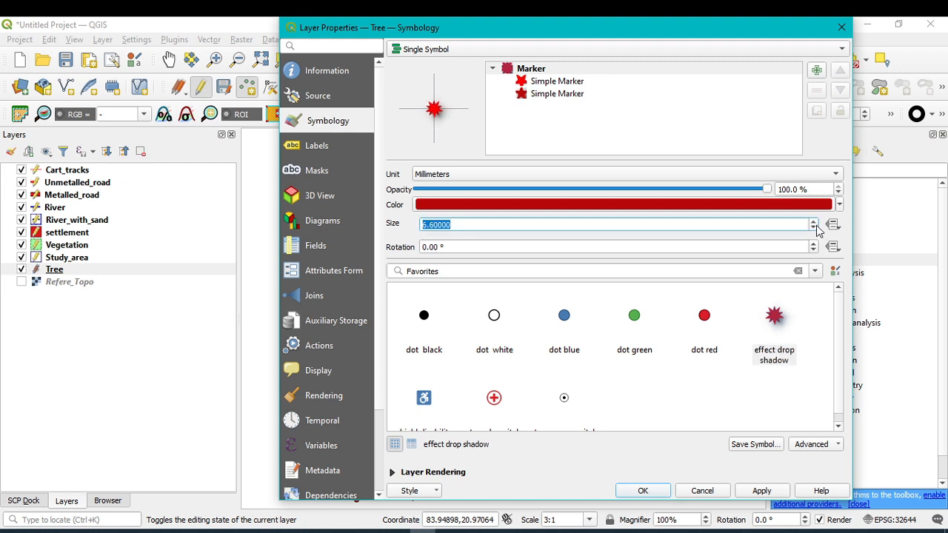
left_click(763, 492)
left_click(663, 491)
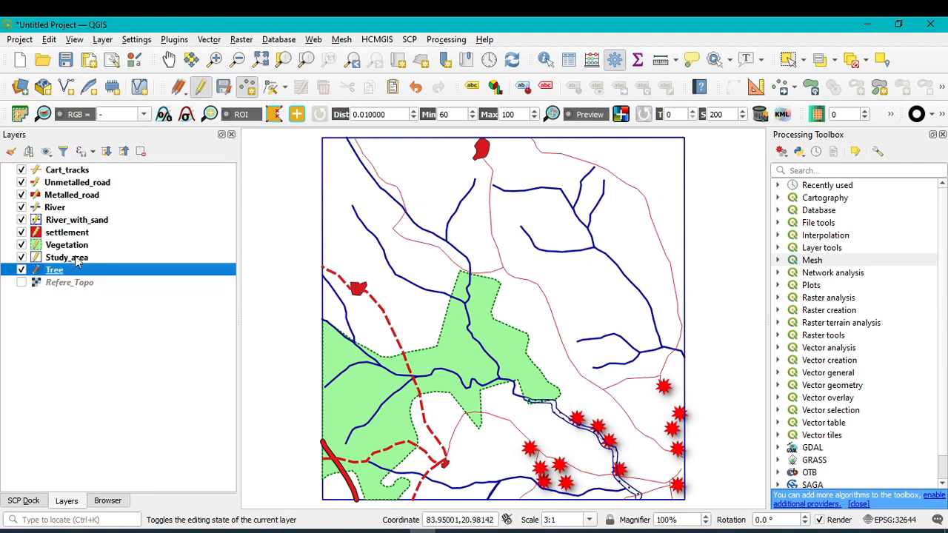
- Enable single labels on the settlement layer, using the Name field as the label value
left_click(66, 234)
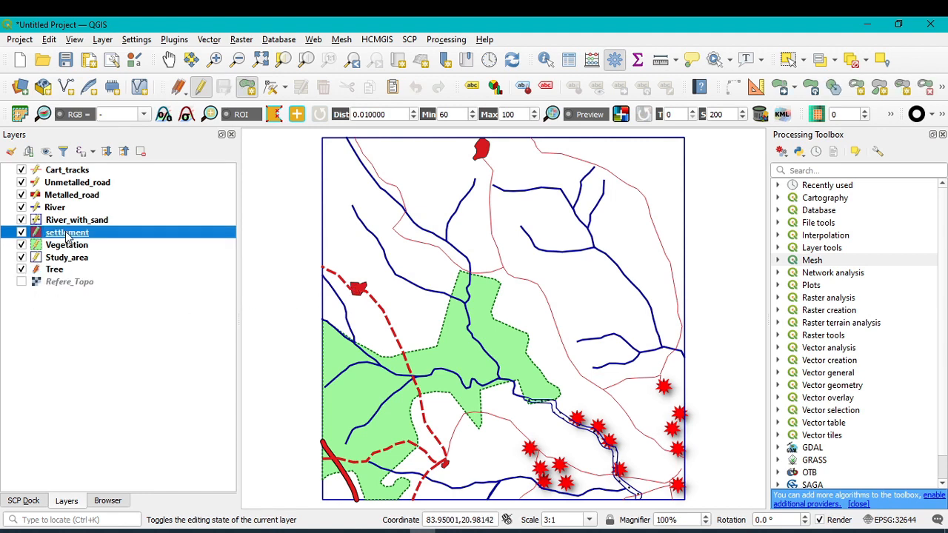
right_click(67, 236)
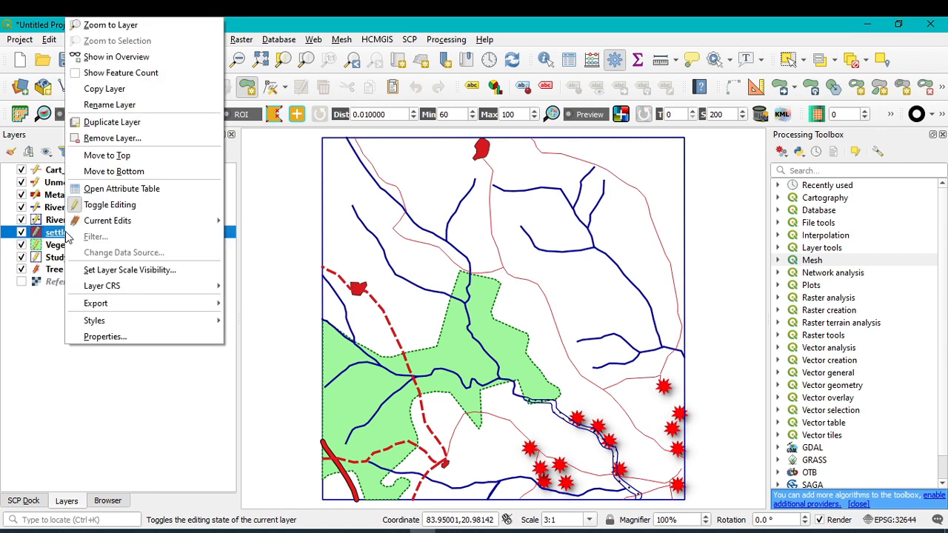
left_click(108, 340)
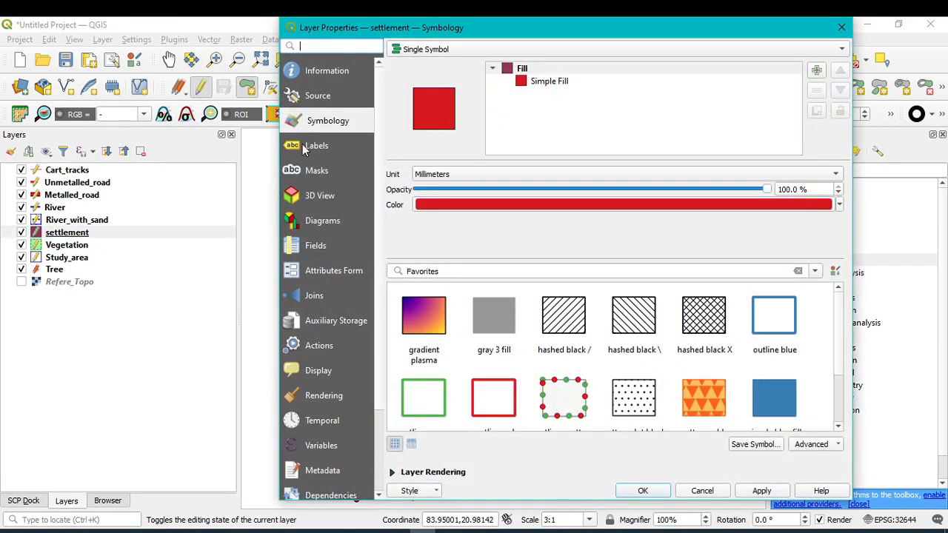
left_click(319, 147)
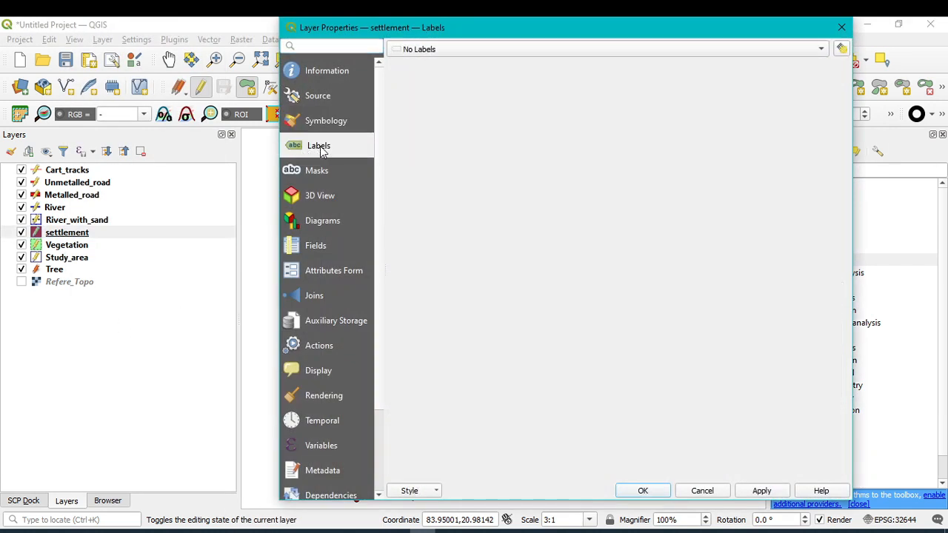
left_click(430, 53)
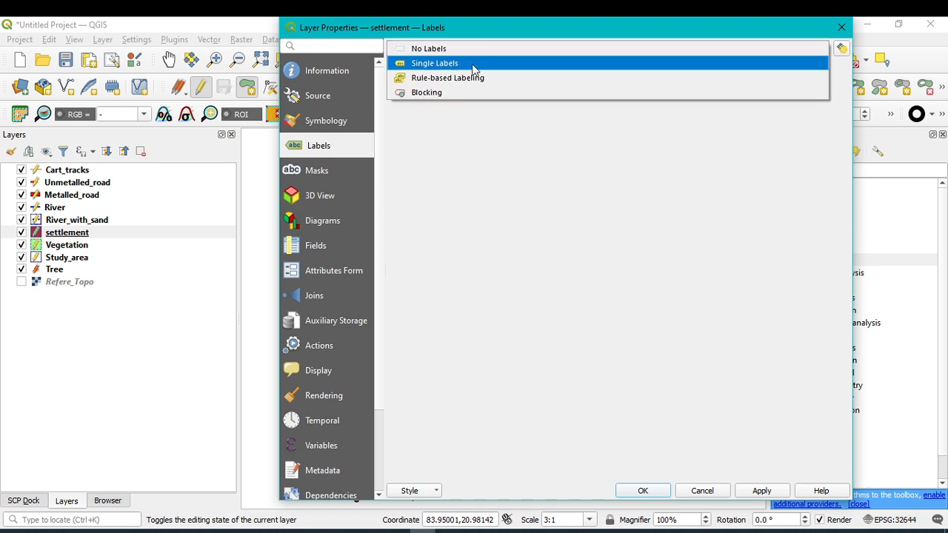
left_click(456, 65)
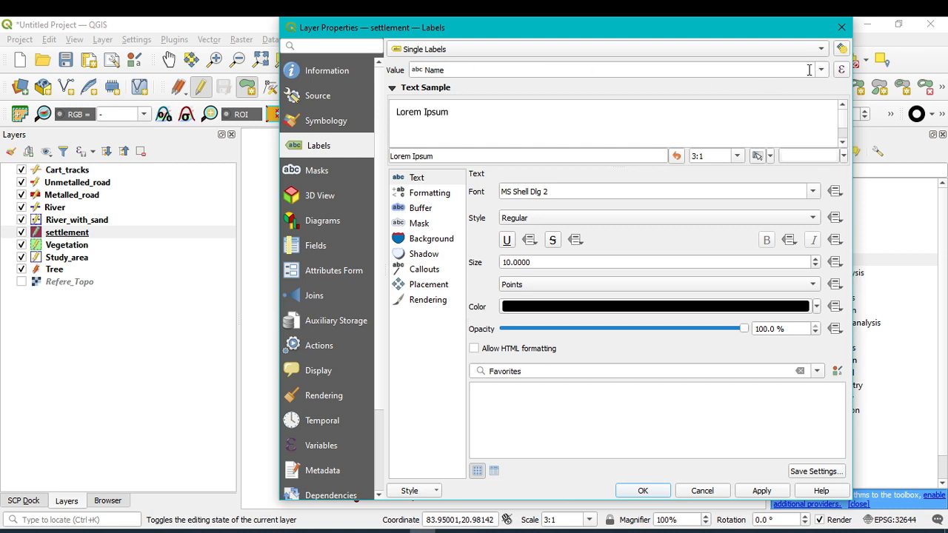
left_click(821, 70)
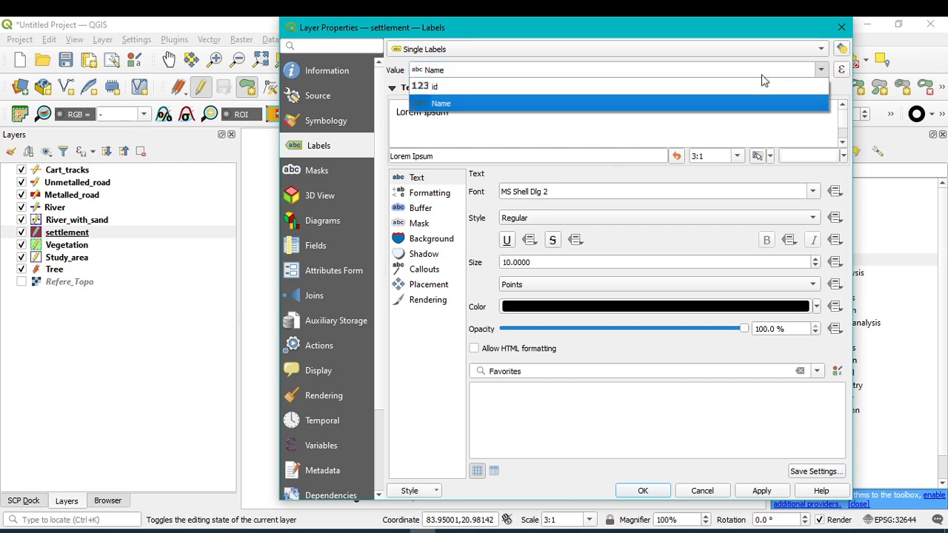
left_click(452, 104)
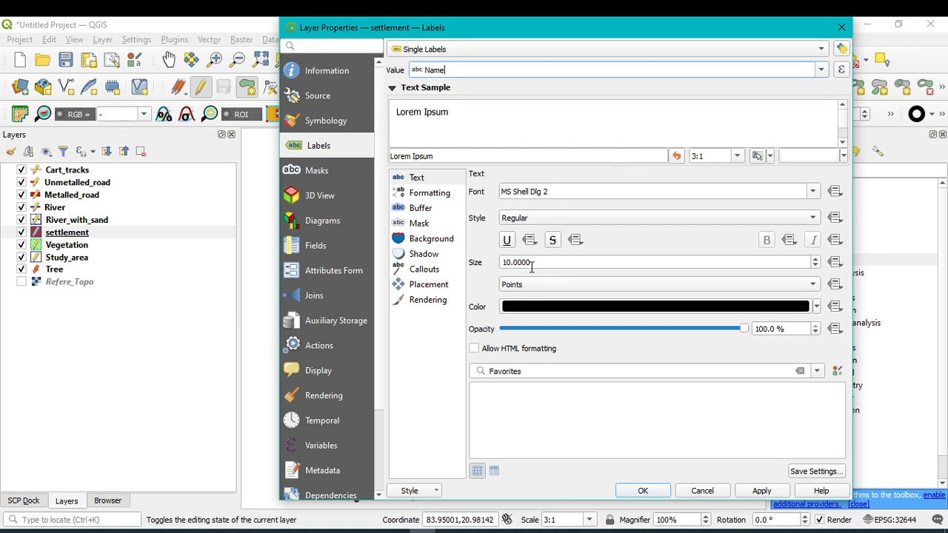
- Set the settlement label text size to 12 points and apply the label settings
left_click_drag(547, 261, 481, 265)
type("12")
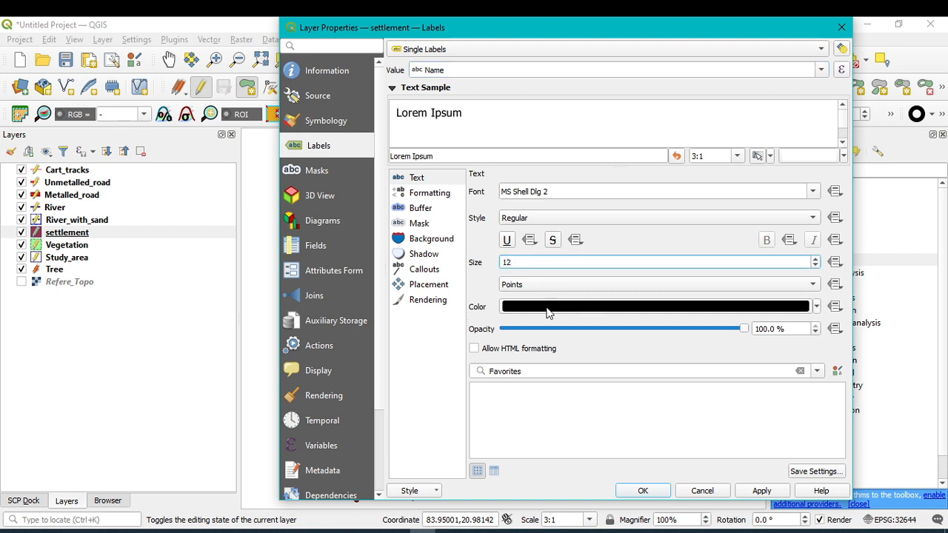
left_click(817, 310)
left_click(619, 354)
left_click(757, 493)
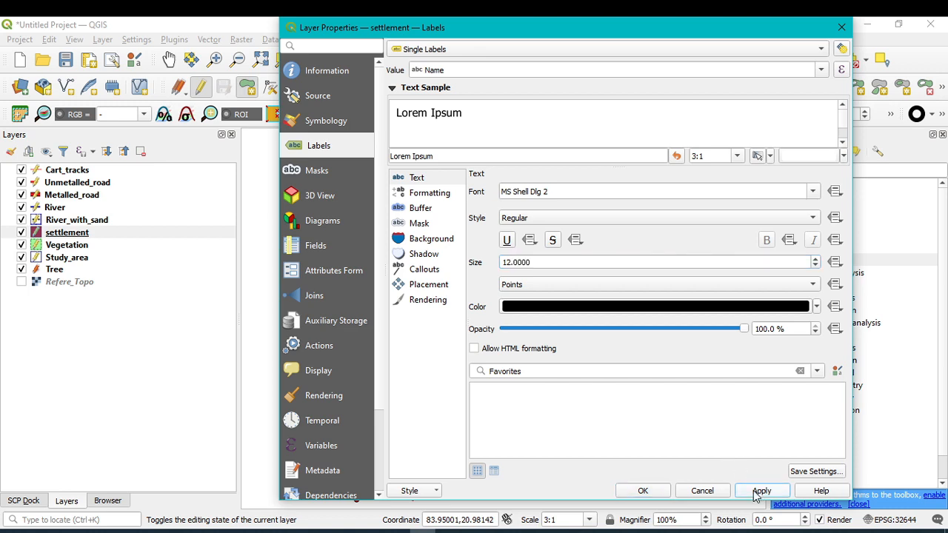
- Set the settlement labels' placement mode to Outside Polygons with a distance of 1.1 millimeters and apply it
left_click(643, 491)
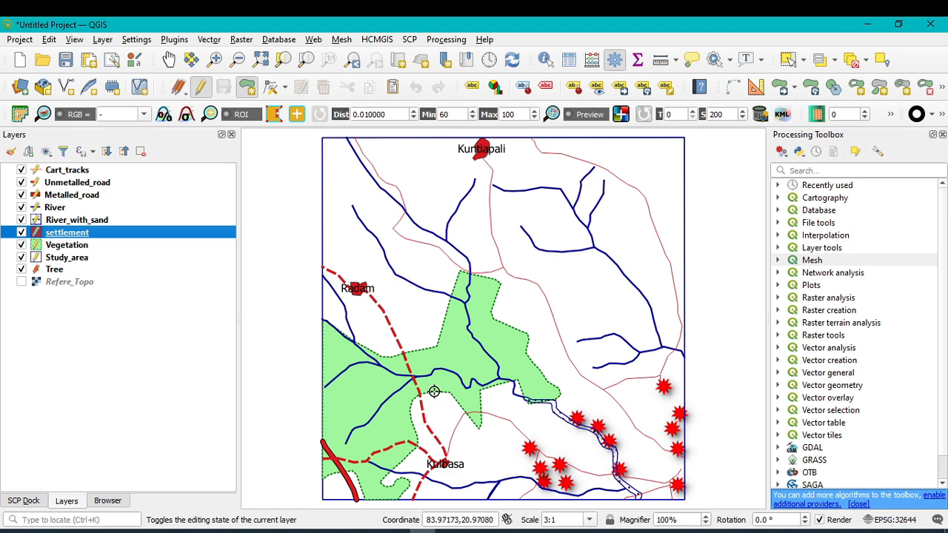
right_click(62, 237)
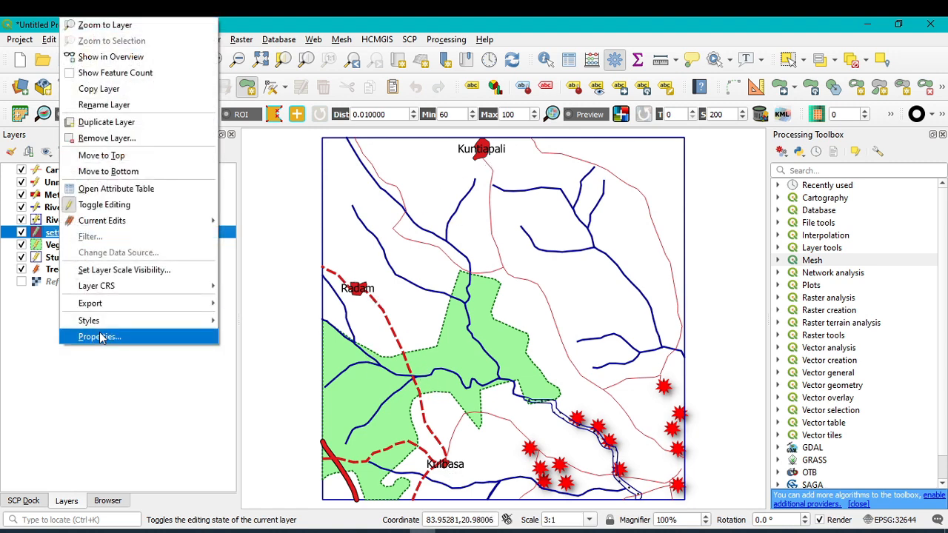
left_click(132, 334)
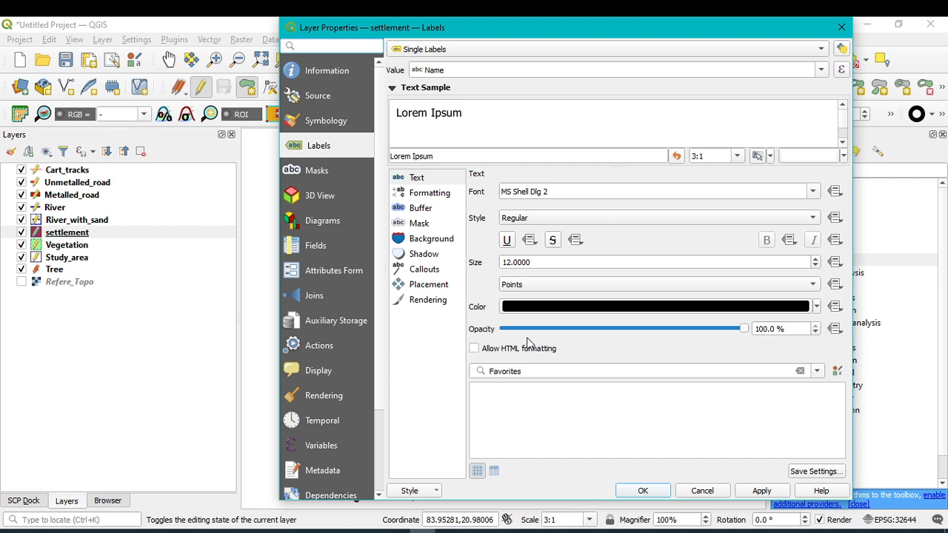
left_click(431, 288)
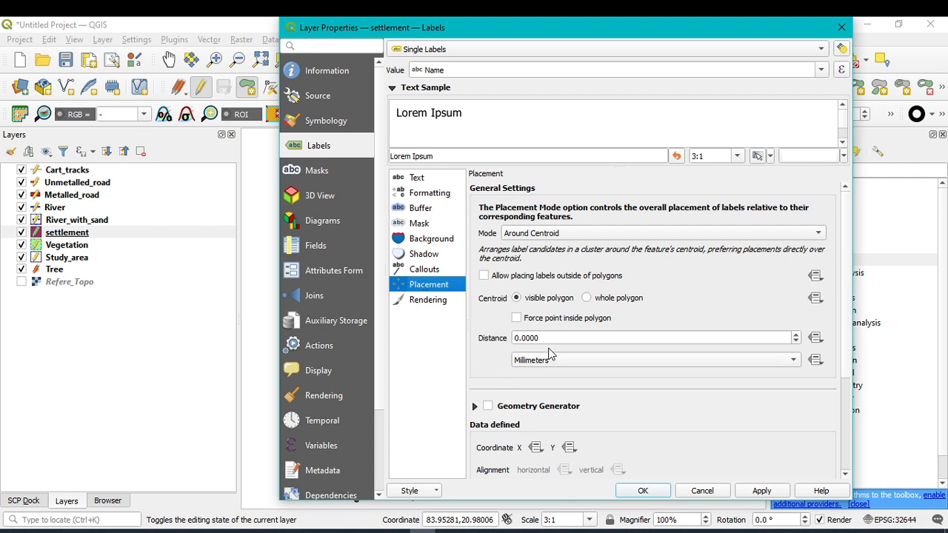
left_click_drag(543, 338, 496, 338)
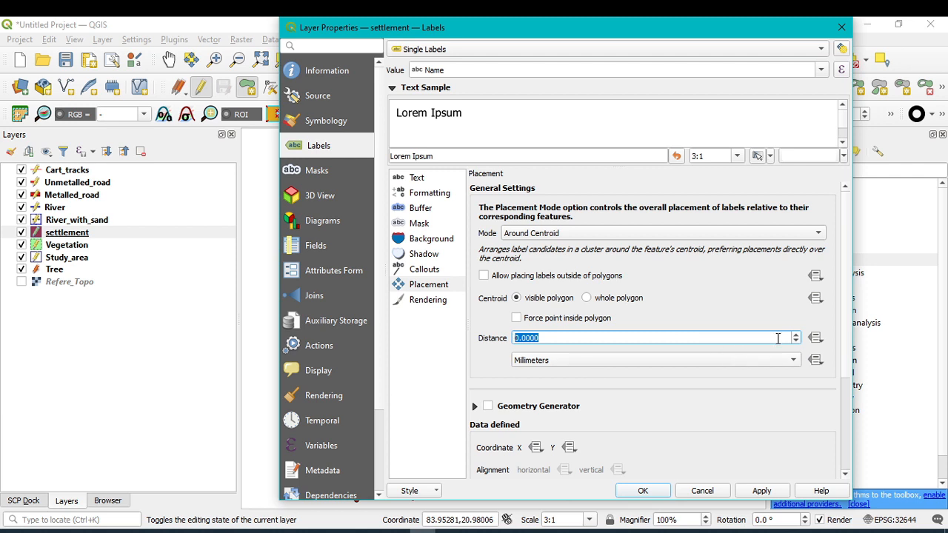
left_click(796, 335)
left_click(820, 236)
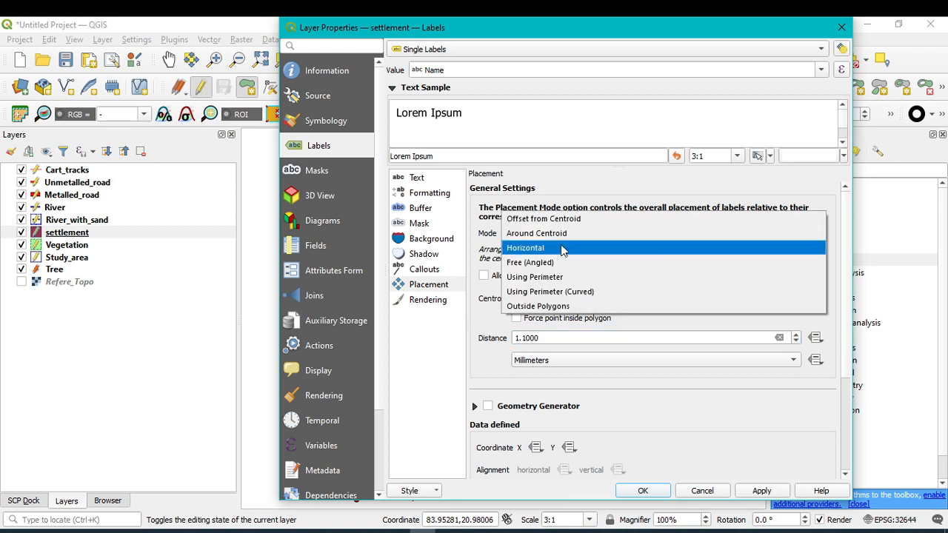
left_click(565, 306)
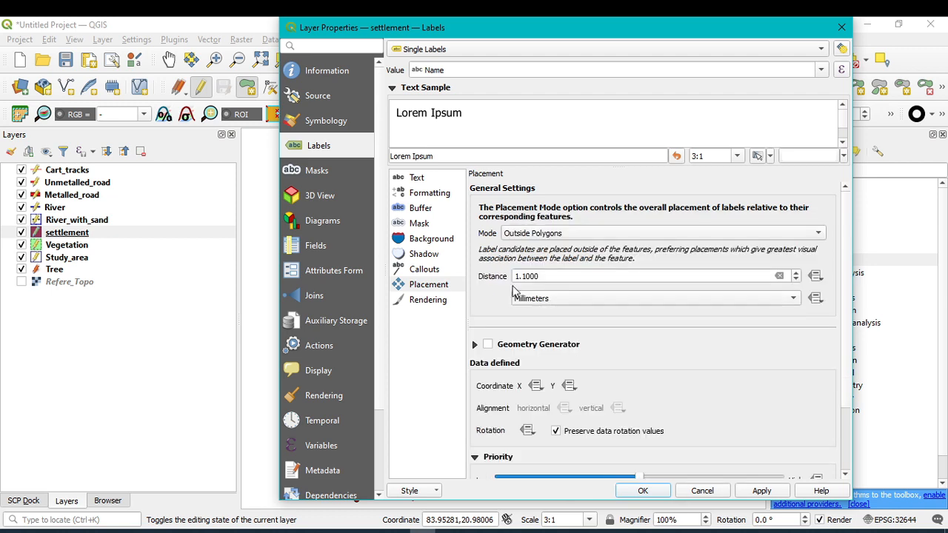
left_click(765, 492)
left_click(643, 491)
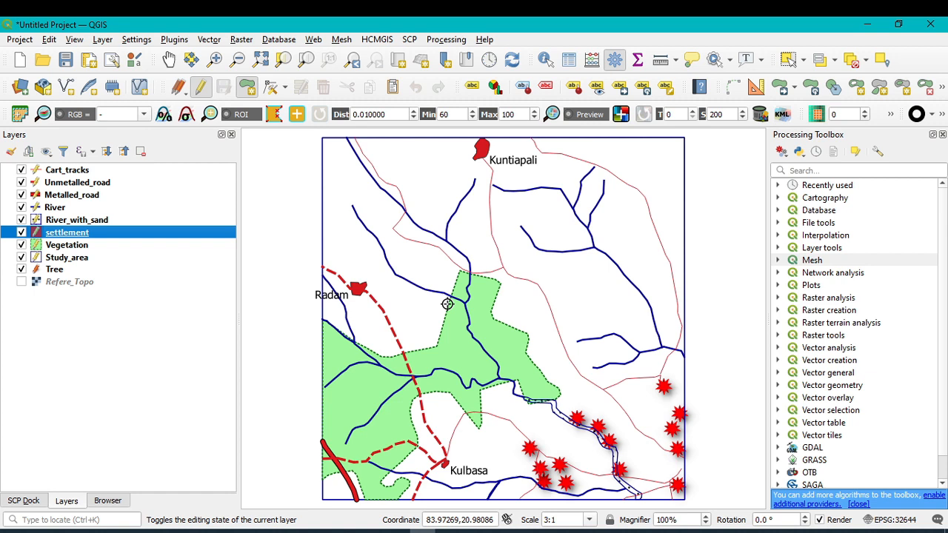
- Examine the sandy river's dotted fill and nearby tree symbols up close, and fit the view to the Study_area layer
scroll(612, 444, "up", 2)
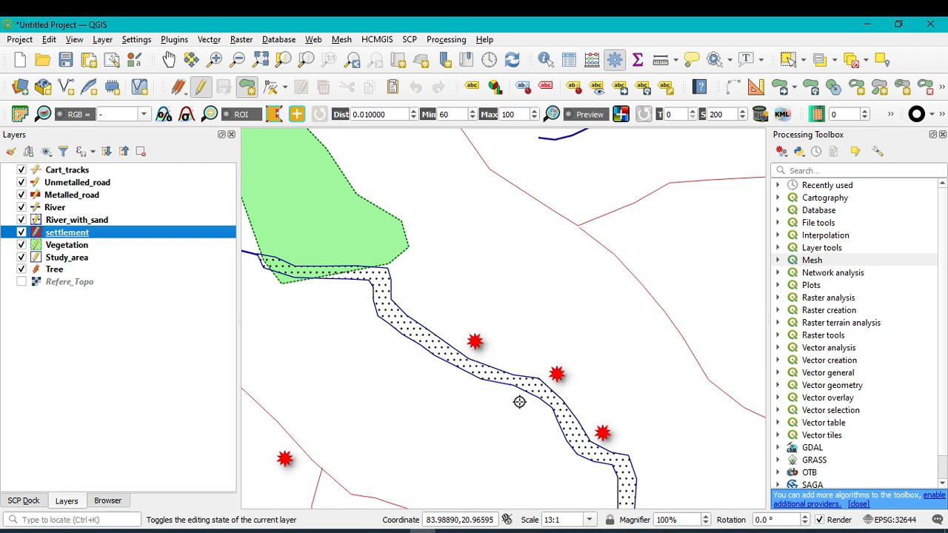
scroll(526, 390, "up", 1)
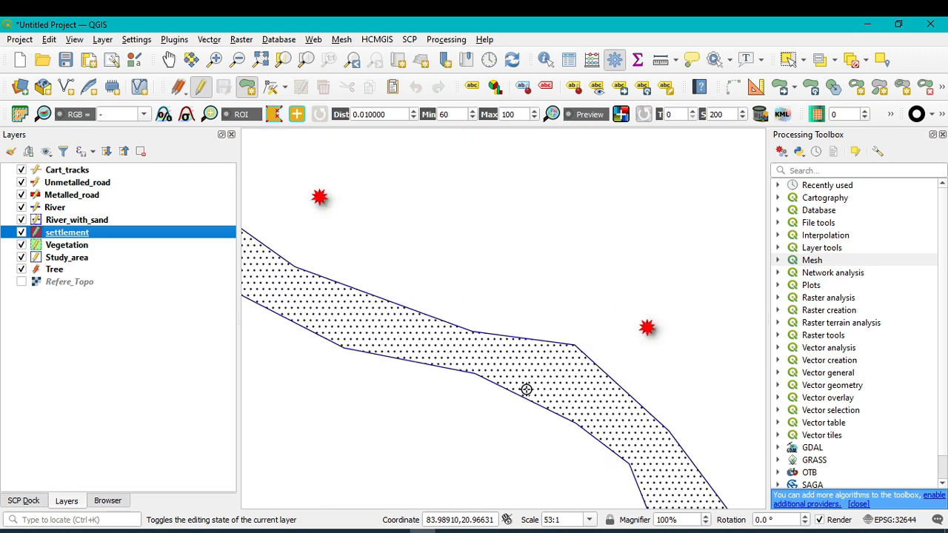
scroll(526, 390, "down", 3)
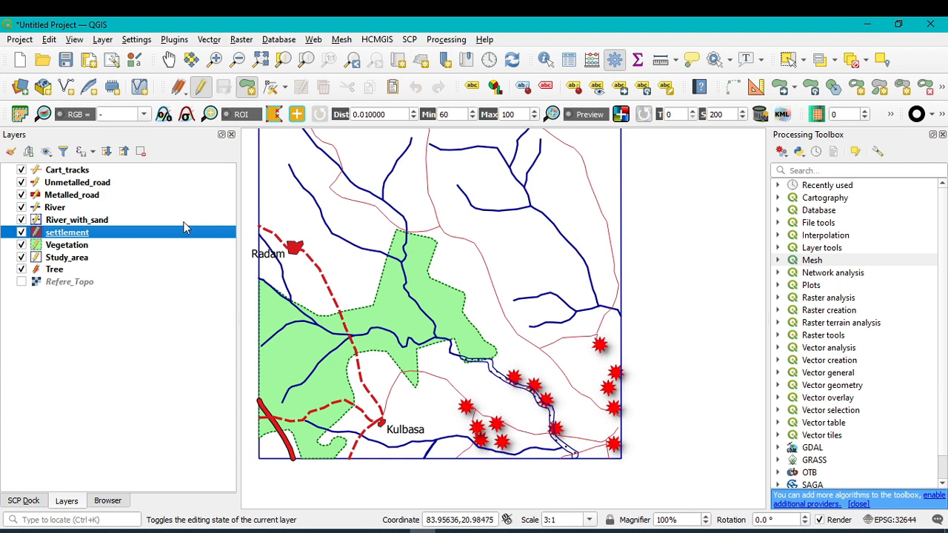
left_click(70, 258)
right_click(71, 261)
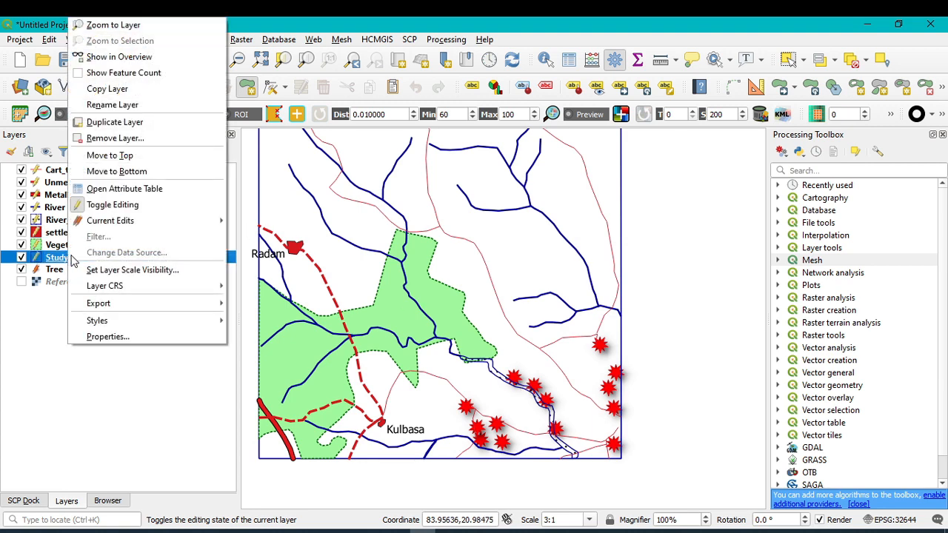
left_click(100, 22)
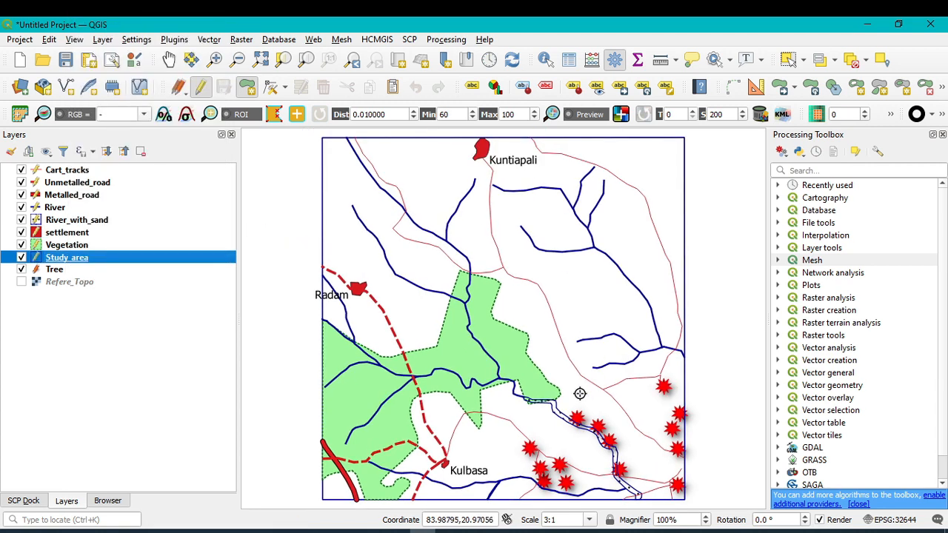